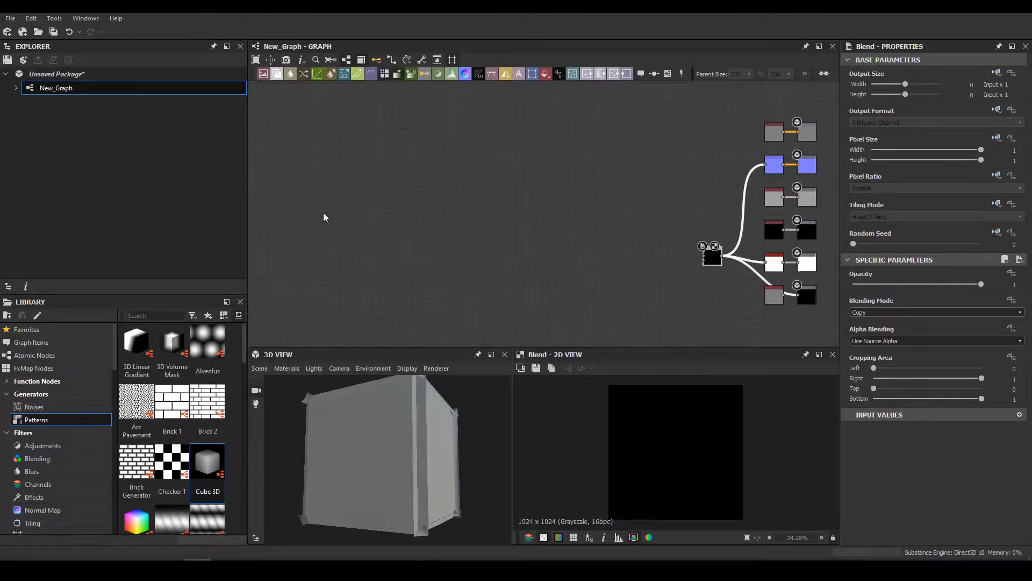
# - Add a Tile Sampler node in the empty area of the graph, away from the output nodes
pyautogui.moveTo(420, 213); pyautogui.dragTo(476, 204, button='middle')
pyautogui.moveTo(632, 269); pyautogui.dragTo(490, 248, button='middle')
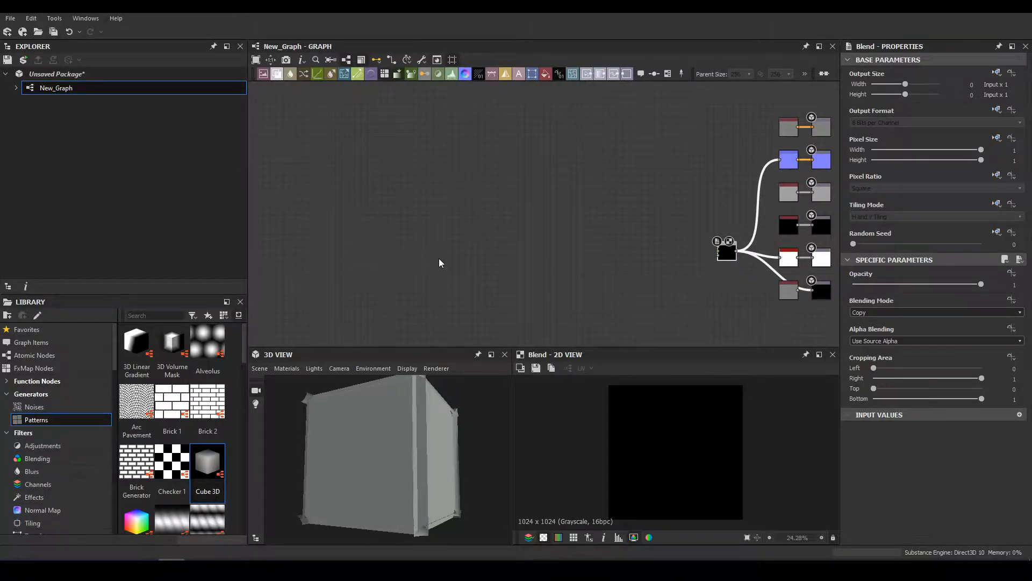
pyautogui.scroll(2, 455, 255)
pyautogui.moveTo(456, 255); pyautogui.dragTo(410, 244, button='middle')
pyautogui.press('space')
pyautogui.write('tile')
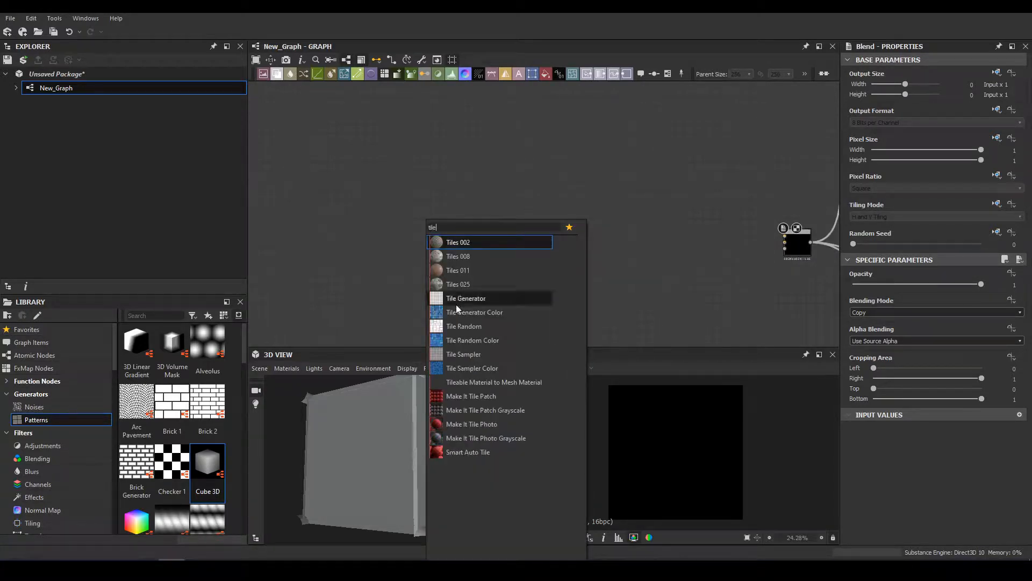
pyautogui.click(494, 353)
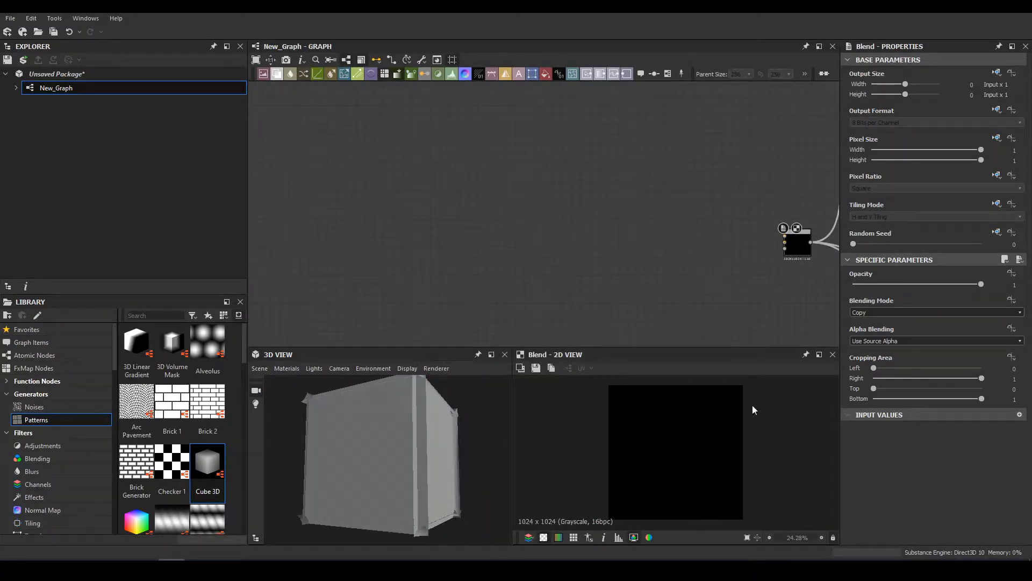
pyautogui.moveTo(427, 230); pyautogui.dragTo(597, 243)
# - Add a Shape node to the graph beside the Tile Sampler, leaving space between them
pyautogui.scroll(3, 539, 238)
pyautogui.moveTo(494, 238); pyautogui.dragTo(544, 233, button='middle')
pyautogui.click(442, 204)
pyautogui.press('space')
pyautogui.write('sha')
pyautogui.press('Down')
pyautogui.press('Return')
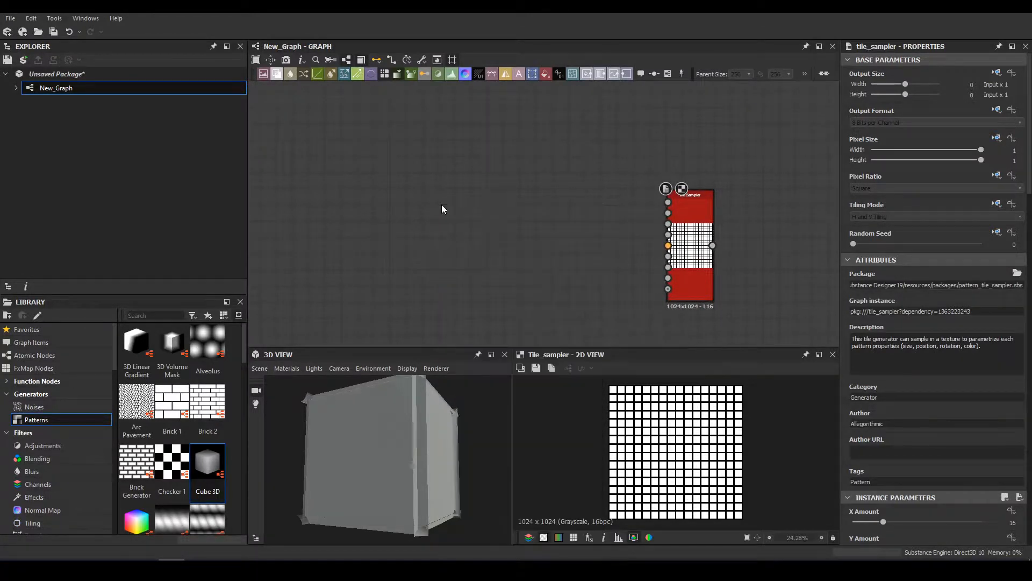
# - Set the Shape node's pattern to Paraboloid and its scale to 0.72, placing the node well away from the Tile Sampler
pyautogui.scroll(-3, 891, 469)
pyautogui.click(870, 390)
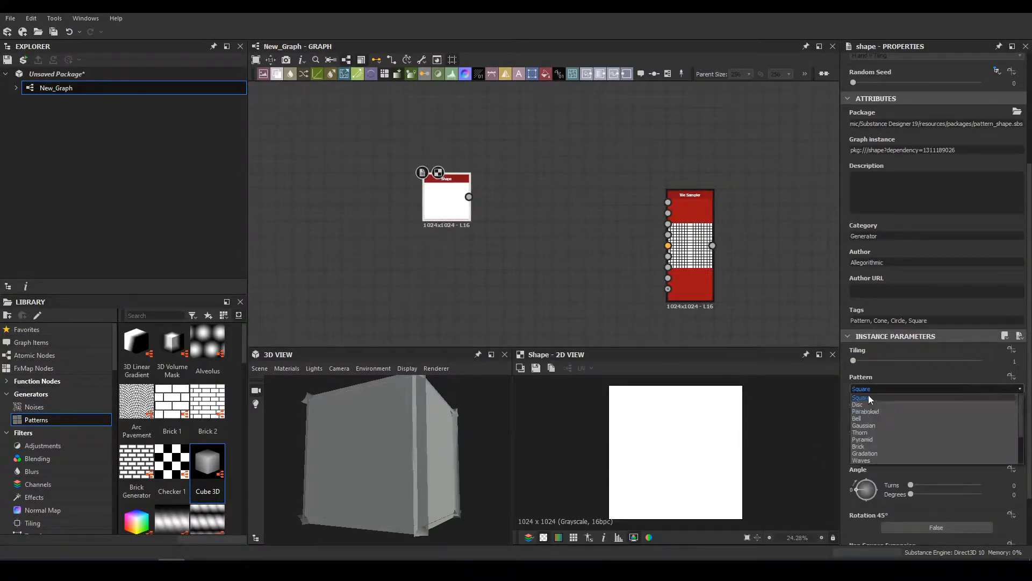
pyautogui.click(882, 420)
pyautogui.scroll(1, 880, 389)
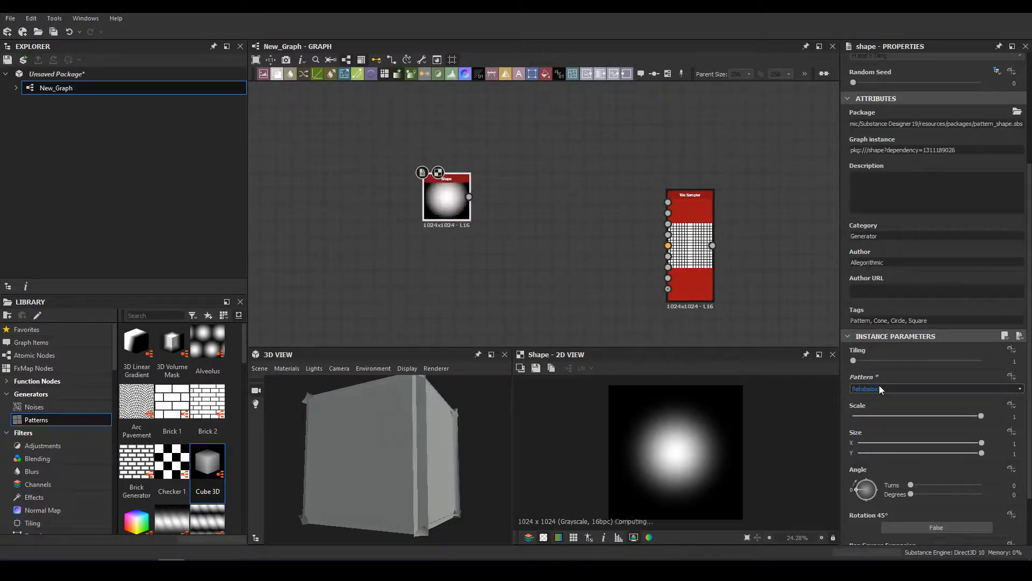
pyautogui.moveTo(438, 174); pyautogui.dragTo(576, 170, button='middle')
pyautogui.moveTo(578, 171); pyautogui.dragTo(467, 179)
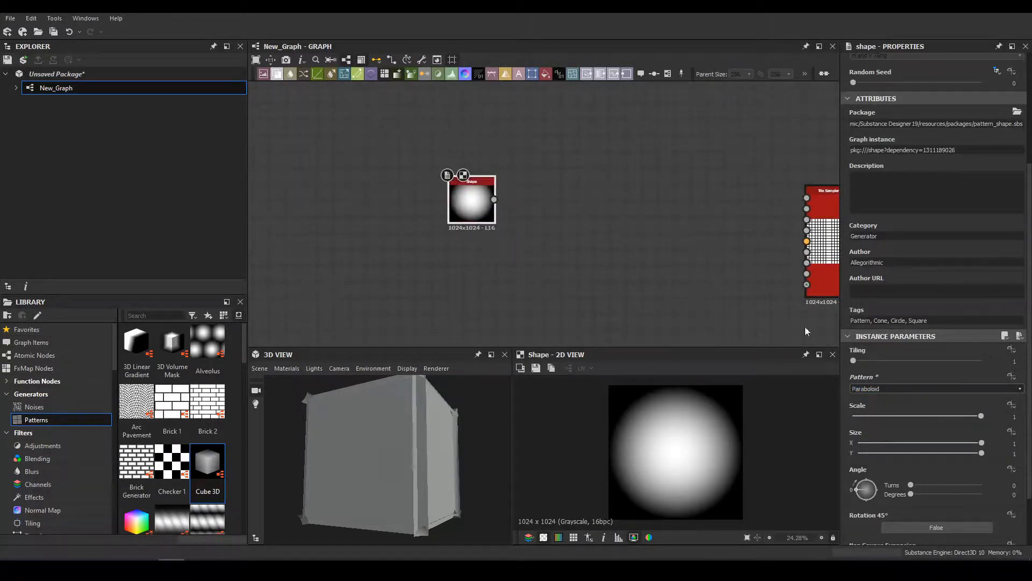
pyautogui.moveTo(953, 420); pyautogui.dragTo(946, 417)
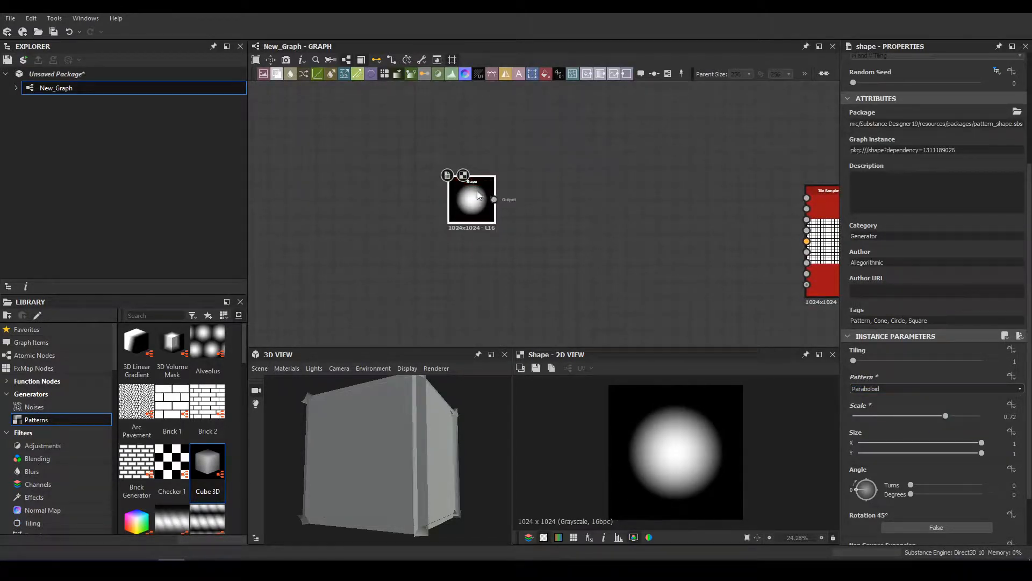
# - Add a Blend node after the Shape and connect a new Perlin Noise node with scale 6 to its foreground input
pyautogui.press('space')
pyautogui.press('Return')
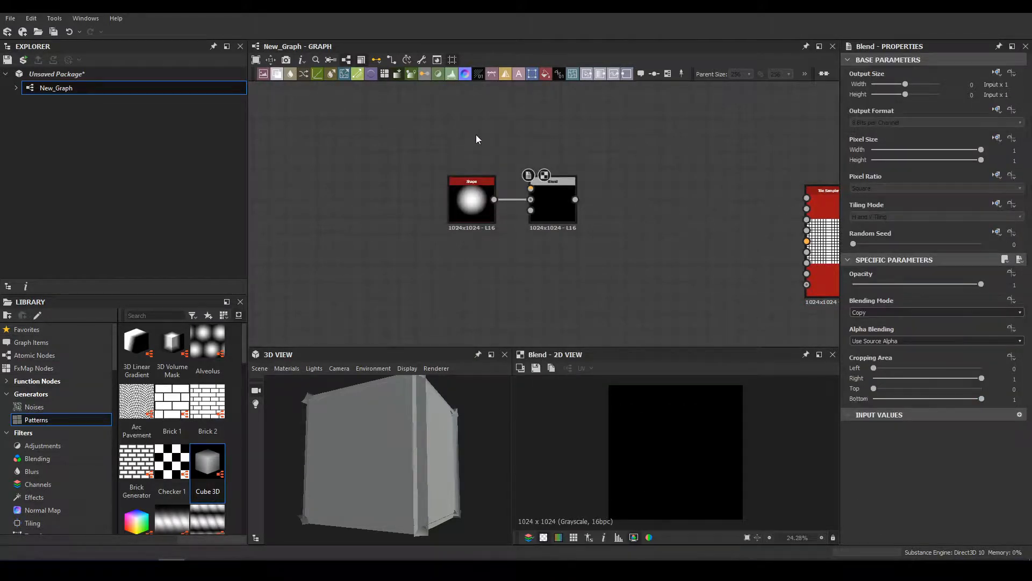
pyautogui.moveTo(476, 139); pyautogui.dragTo(518, 185, button='middle')
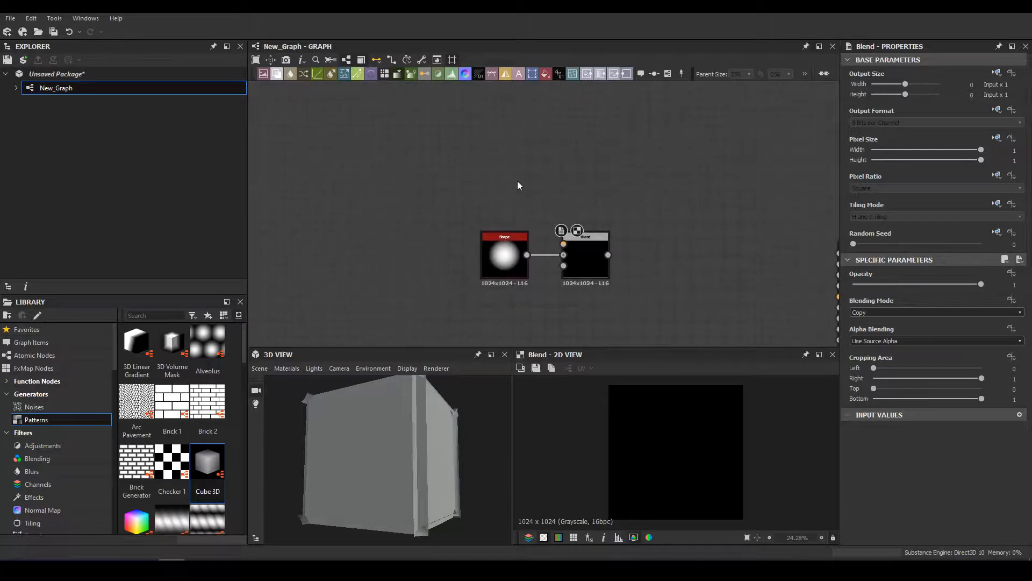
pyautogui.press('space')
pyautogui.write('per')
pyautogui.press('Return')
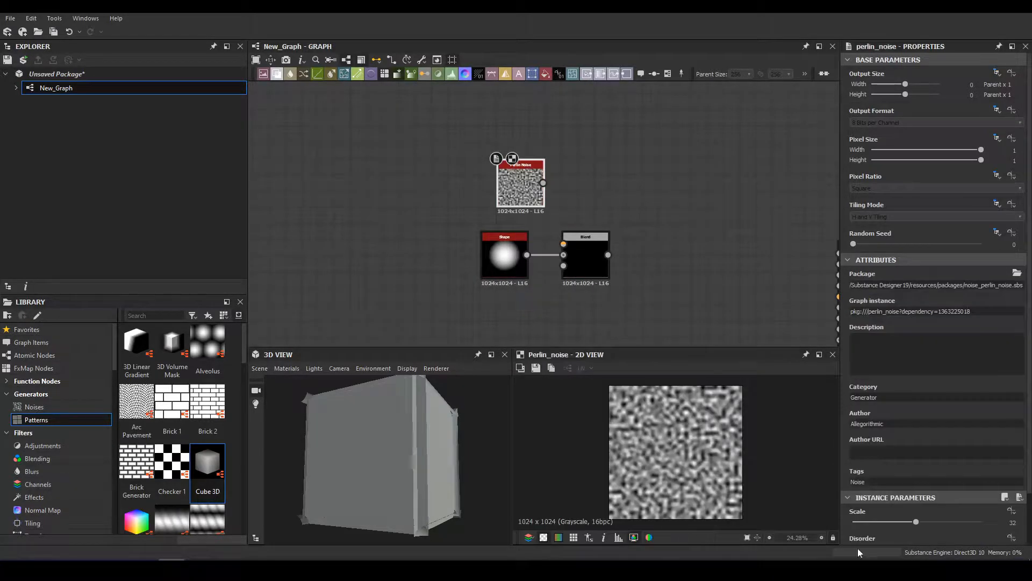
pyautogui.click(864, 521)
pyautogui.moveTo(564, 243)
pyautogui.mouseDown()
pyautogui.moveTo(533, 242)
pyautogui.moveTo(525, 190)
pyautogui.mouseUp()
# - Set the Blend node's blending mode to Subtract
pyautogui.click(590, 261)
pyautogui.scroll(-2, 889, 307)
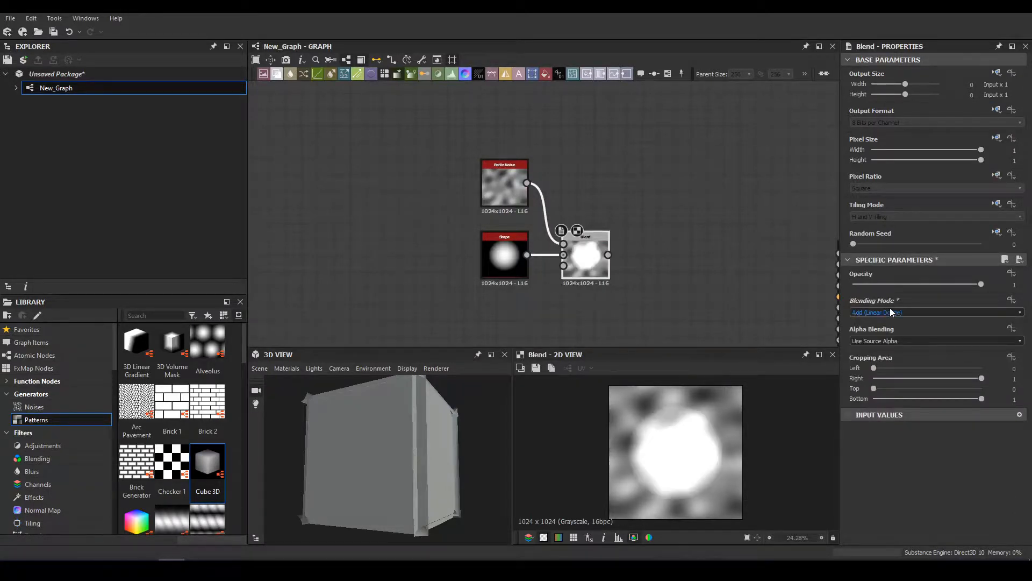
pyautogui.scroll(-1, 889, 307)
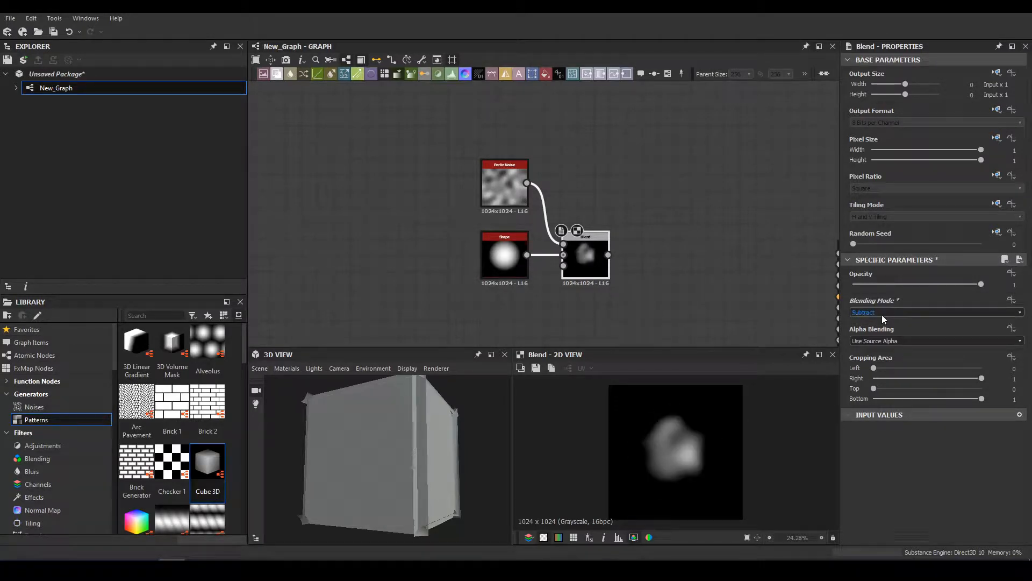
# - Set the scale of the Perlin Noise feeding the Blend to 3
pyautogui.click(505, 185)
pyautogui.scroll(-1, 865, 397)
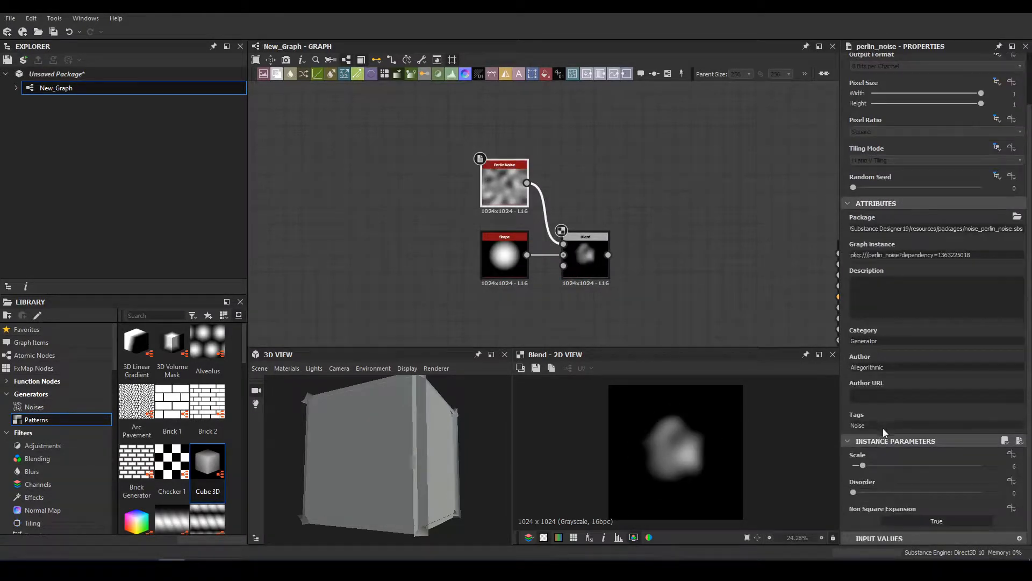
pyautogui.moveTo(863, 466); pyautogui.dragTo(858, 466)
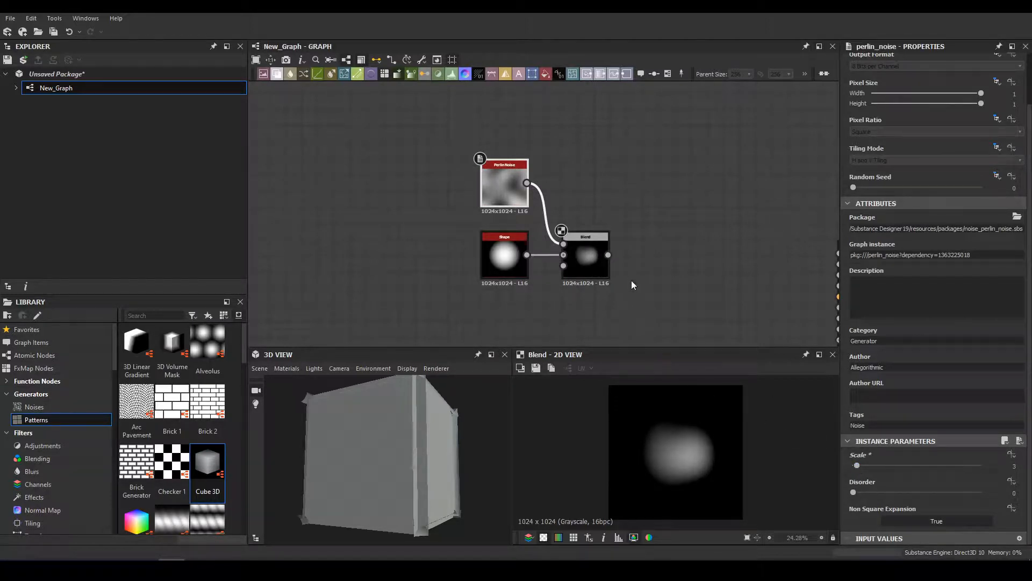
# - Duplicate the Perlin Noise, Shape and Blend nodes together and place the copies below the originals
pyautogui.moveTo(621, 266); pyautogui.dragTo(644, 199, button='middle')
pyautogui.moveTo(645, 218); pyautogui.dragTo(502, 115)
pyautogui.hotkey('ctrl', 'd')
pyautogui.moveTo(582, 255); pyautogui.dragTo(614, 333)
# - Preview the duplicated Blend and set the duplicated Perlin Noise's disorder to 0.4
pyautogui.doubleClick(611, 325)
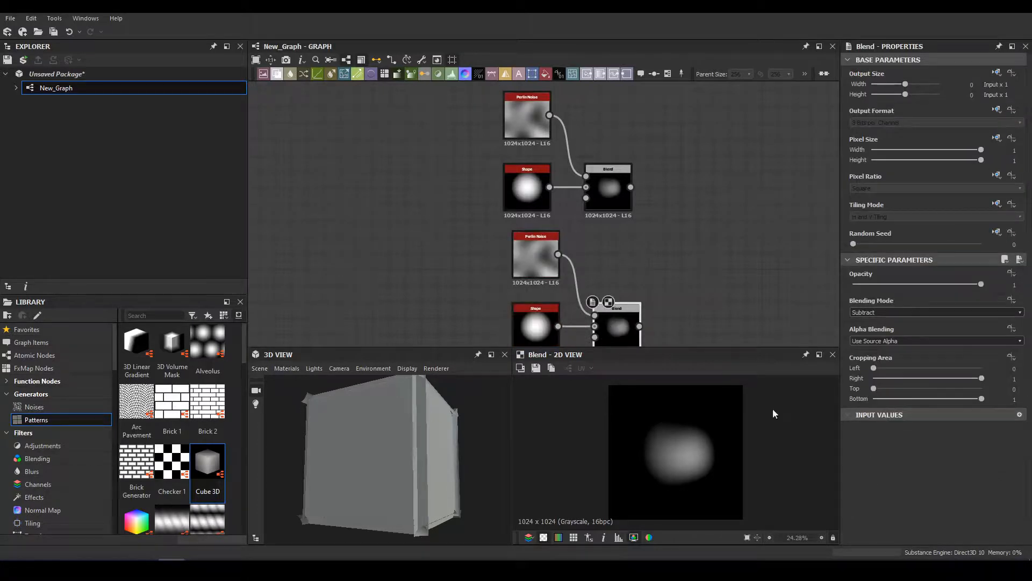
pyautogui.click(546, 275)
pyautogui.scroll(-2, 930, 484)
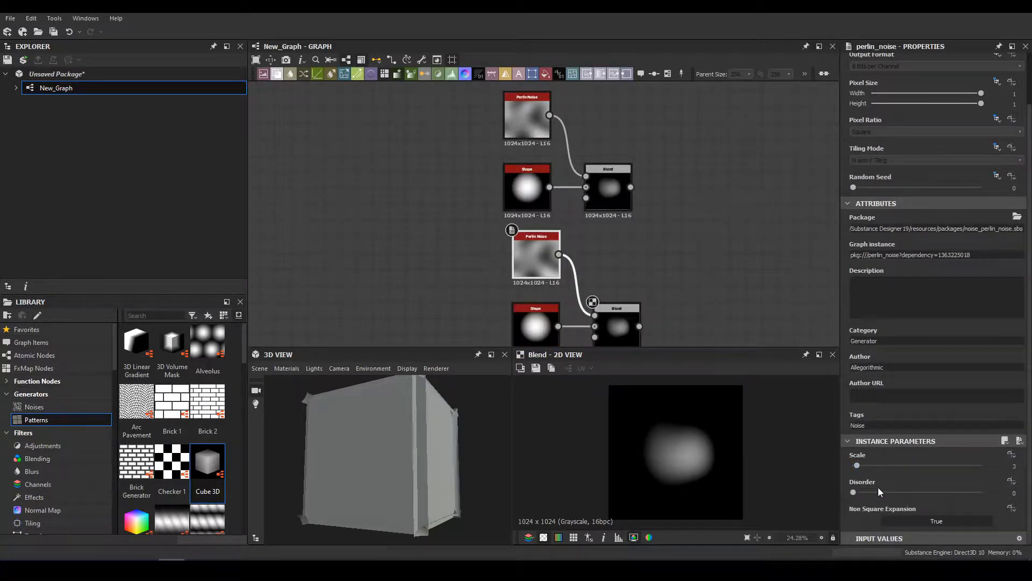
pyautogui.moveTo(855, 492); pyautogui.dragTo(904, 492)
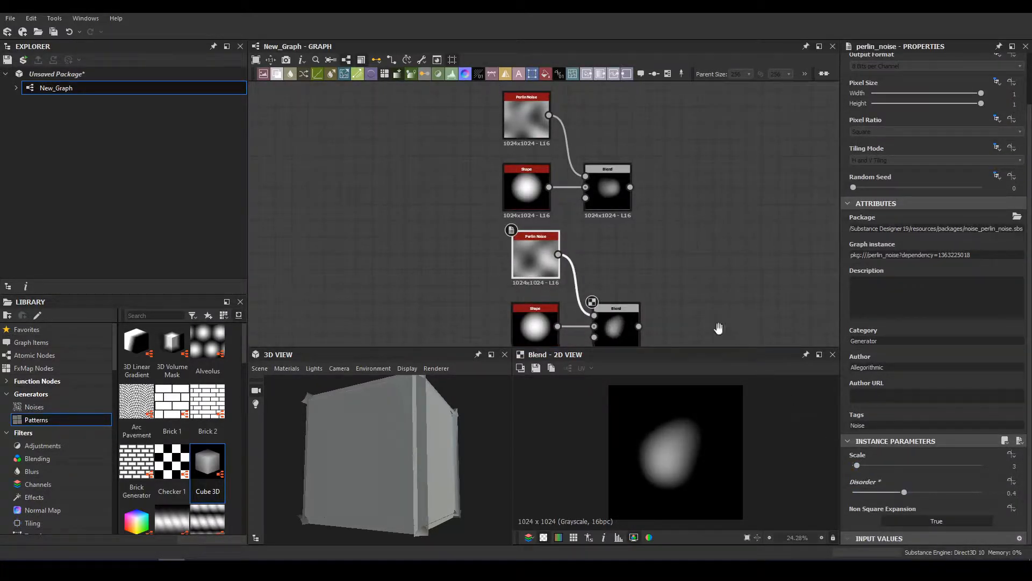
# - Move the Tile Sampler closer to the Blend nodes and set its pattern to Pattern Input with 2 inputs
pyautogui.moveTo(719, 328); pyautogui.dragTo(617, 301, button='middle')
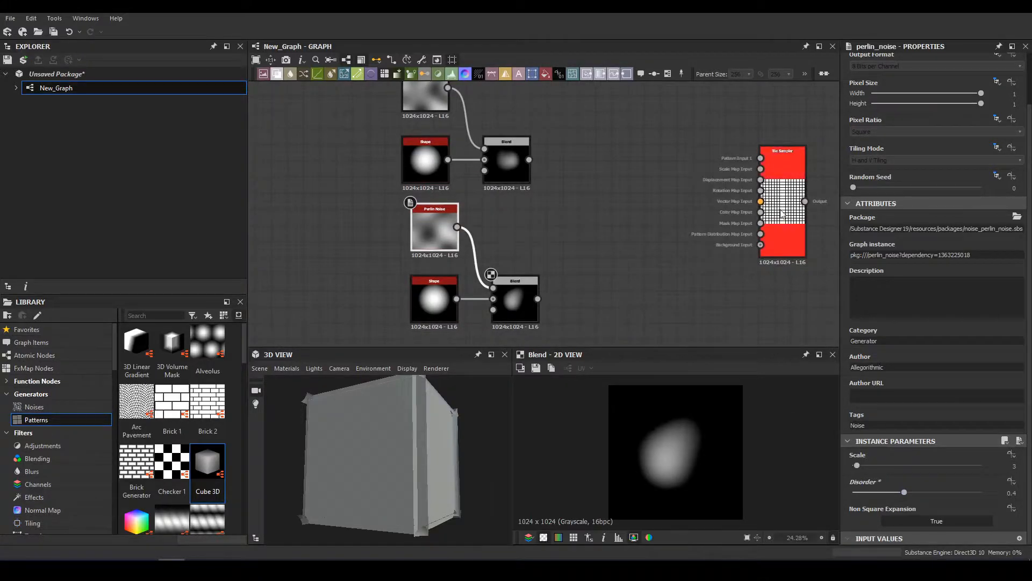
pyautogui.moveTo(792, 211); pyautogui.dragTo(689, 229)
pyautogui.click(702, 261)
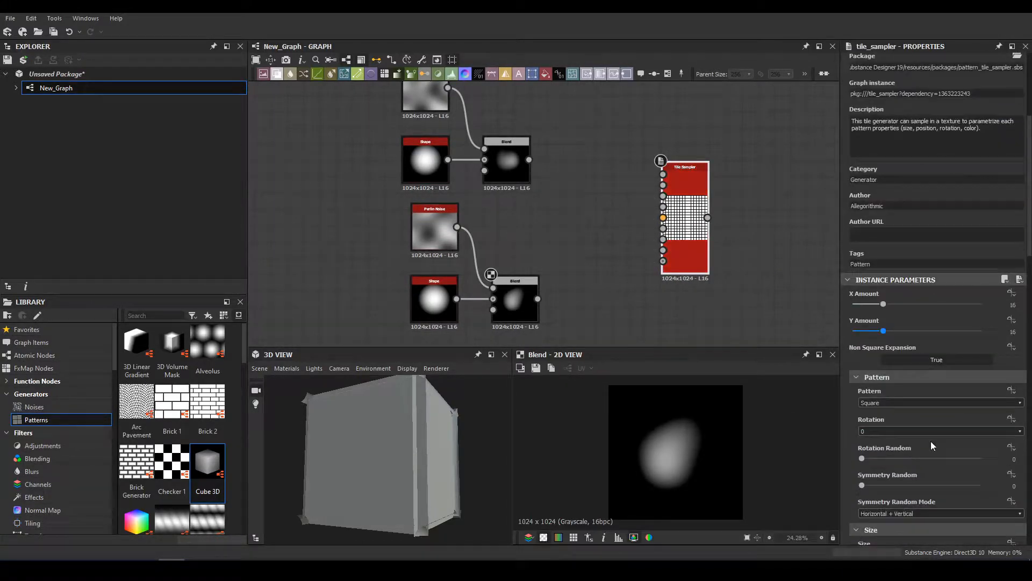
pyautogui.click(883, 403)
pyautogui.click(880, 411)
pyautogui.click(876, 431)
# - Connect both Blend nodes to the Tile Sampler's two pattern inputs and preview the Tile Sampler
pyautogui.moveTo(663, 179); pyautogui.dragTo(538, 299)
pyautogui.moveTo(663, 169); pyautogui.dragTo(529, 160)
pyautogui.moveTo(690, 208); pyautogui.dragTo(590, 204, button='middle')
pyautogui.doubleClick(591, 204)
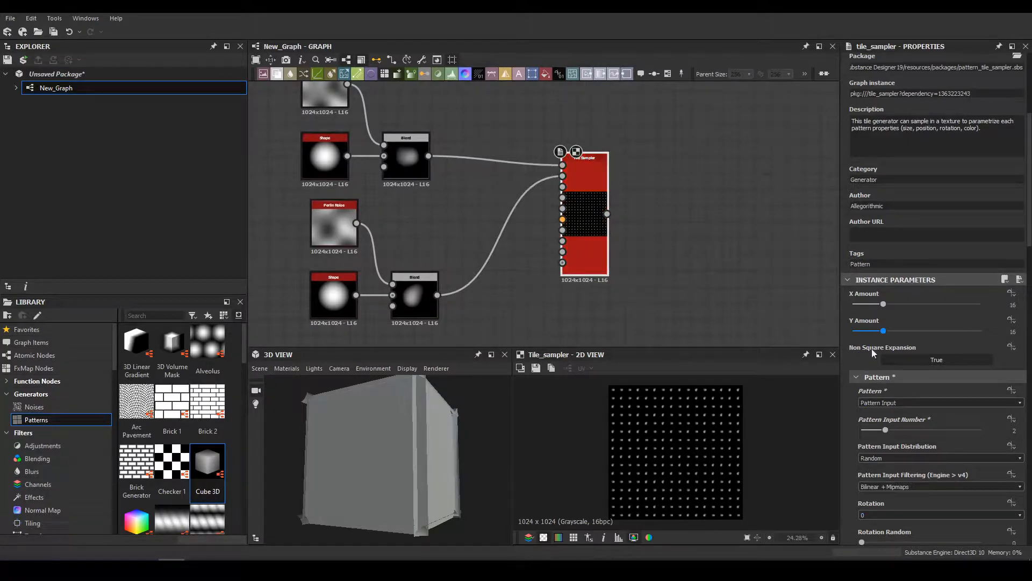
# - Set the Tile Sampler's X and Y Amount to about 8 and its Scale to 5.67
pyautogui.click(870, 330)
pyautogui.click(870, 303)
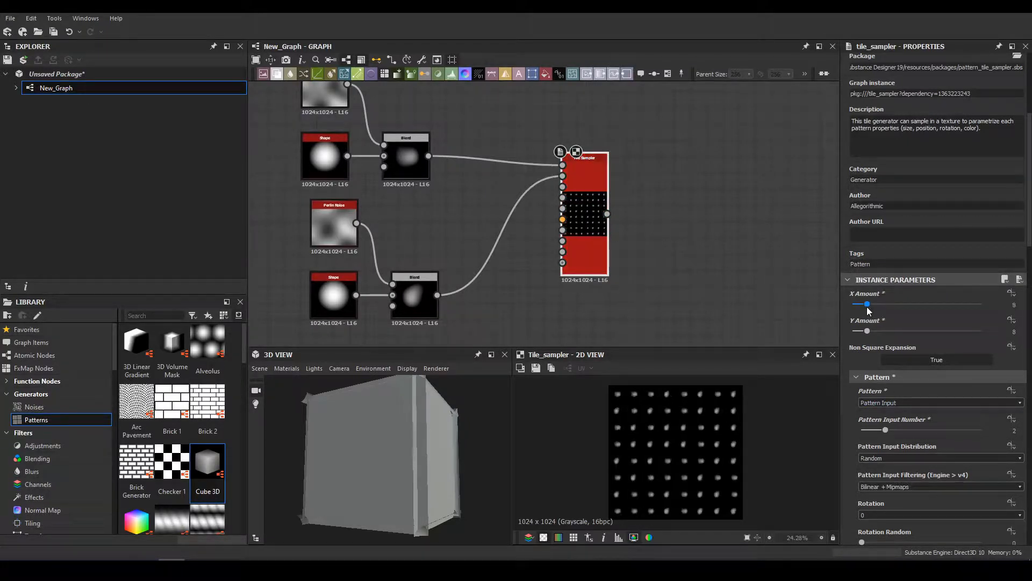
pyautogui.scroll(1, 746, 463)
pyautogui.scroll(-5, 945, 485)
pyautogui.scroll(-5, 885, 504)
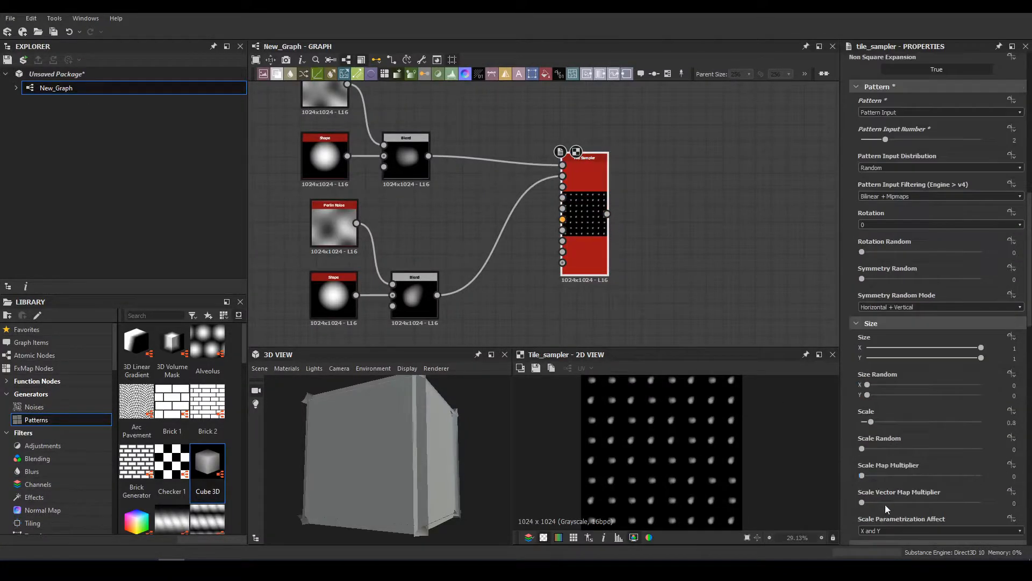
pyautogui.moveTo(874, 419); pyautogui.dragTo(930, 425)
pyautogui.scroll(-1, 912, 450)
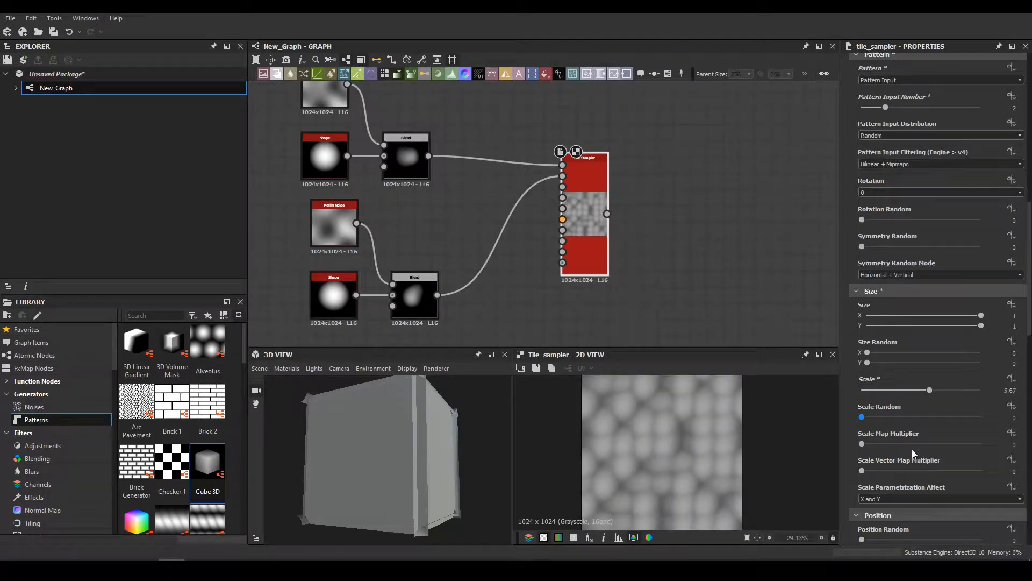
# - Set the Tile Sampler's X and Y Amount to 4 and its Scale to 1.88
pyautogui.scroll(6, 886, 189)
pyautogui.moveTo(867, 207); pyautogui.dragTo(858, 235)
pyautogui.scroll(-1, 940, 489)
pyautogui.scroll(-1, 940, 489)
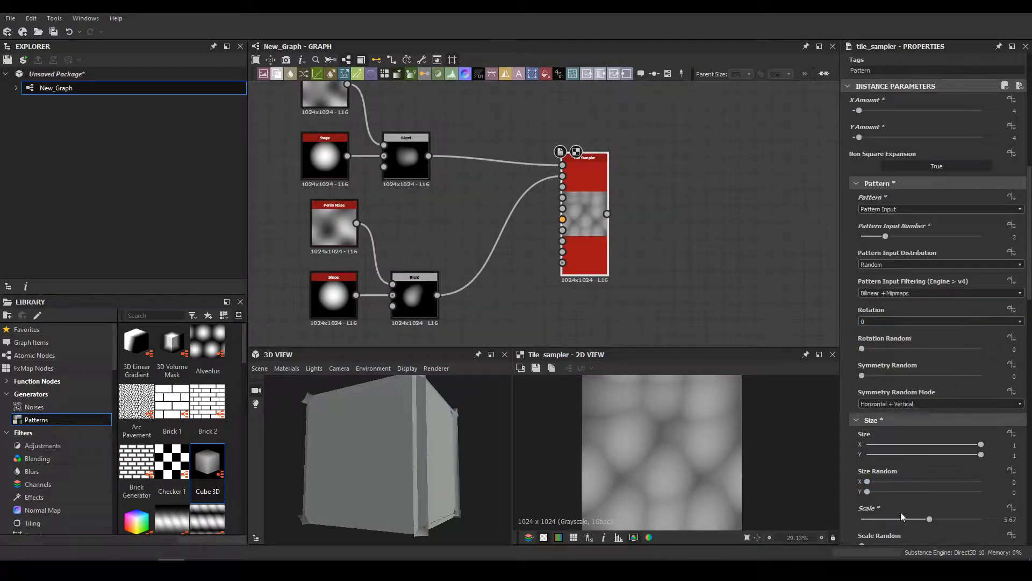
pyautogui.moveTo(917, 518); pyautogui.dragTo(883, 518)
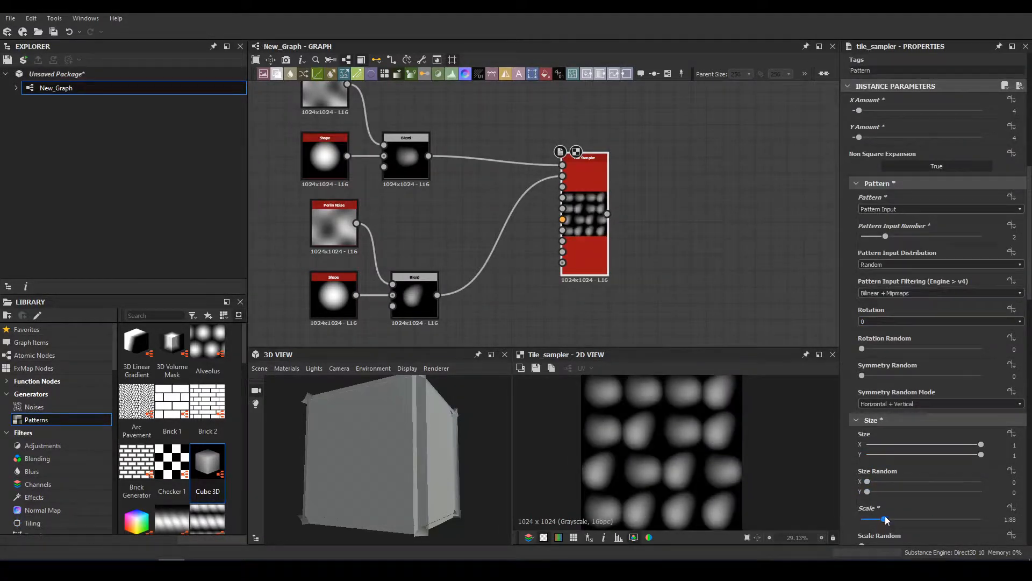
# - Set the Tile Sampler's Position Random to 6.74
pyautogui.scroll(-3, 901, 469)
pyautogui.moveTo(890, 506); pyautogui.dragTo(942, 507)
pyautogui.scroll(2, 597, 225)
# - Add a Slope Blur Grayscale node fed by the Tile Sampler's output
pyautogui.scroll(-6, 597, 225)
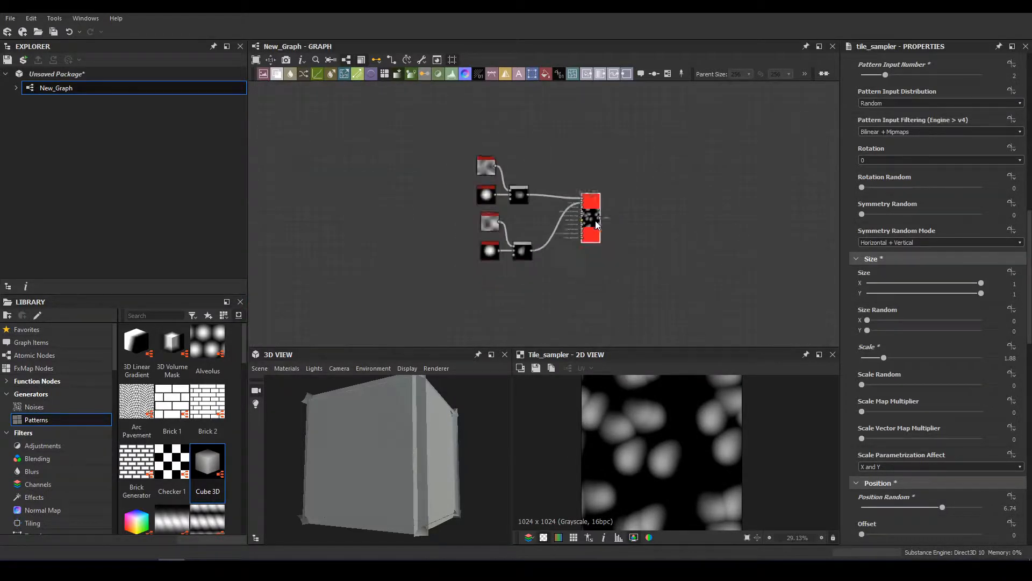
pyautogui.scroll(-1, 559, 225)
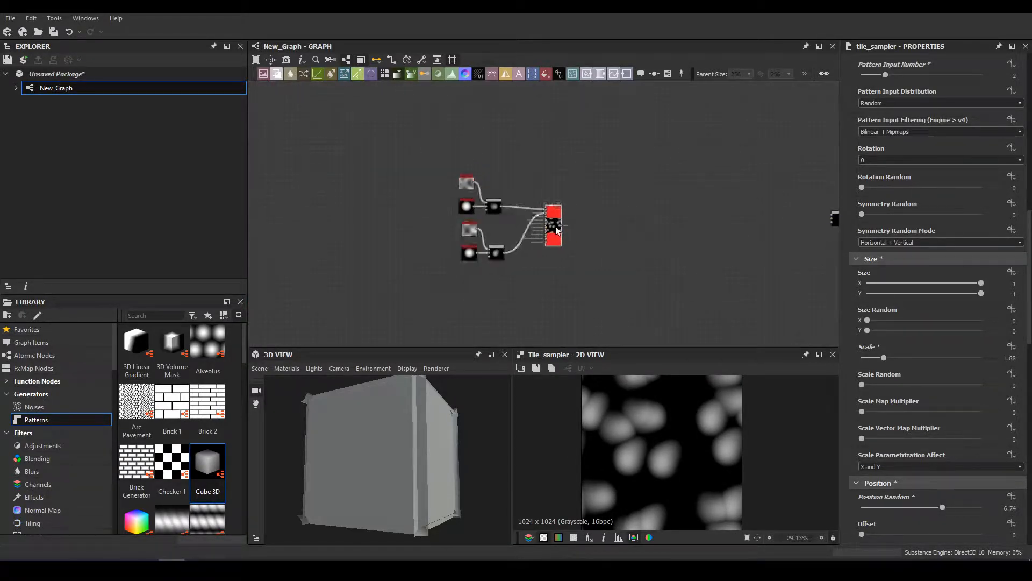
pyautogui.press('space')
pyautogui.press('Return')
# - Add another Perlin Noise node above the link between the Tile Sampler and the Slope Blur Grayscale
pyautogui.scroll(4, 505, 165)
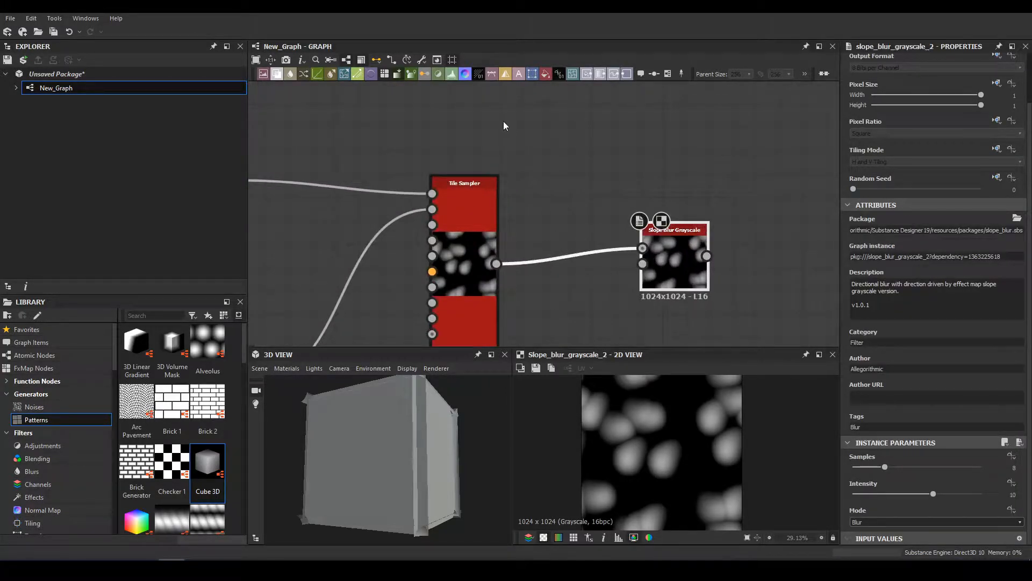
pyautogui.press('space')
pyautogui.write('per')
pyautogui.press('Down')
pyautogui.press('Return')
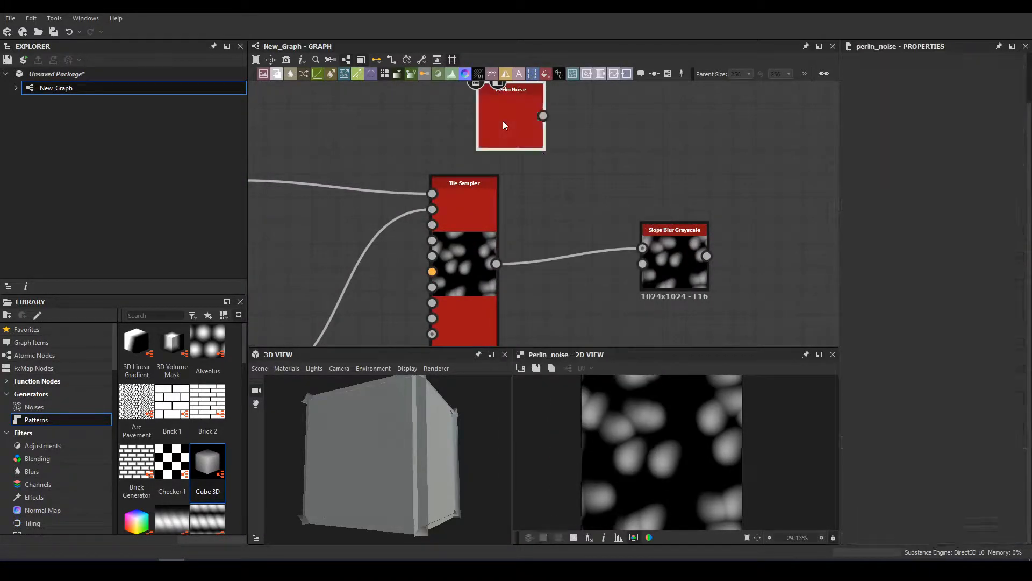
pyautogui.moveTo(503, 121); pyautogui.dragTo(541, 179)
# - Set the new Perlin Noise's scale to 5 and connect it to the Slope Blur Grayscale's slope input
pyautogui.moveTo(885, 461); pyautogui.dragTo(871, 467)
pyautogui.press('space')
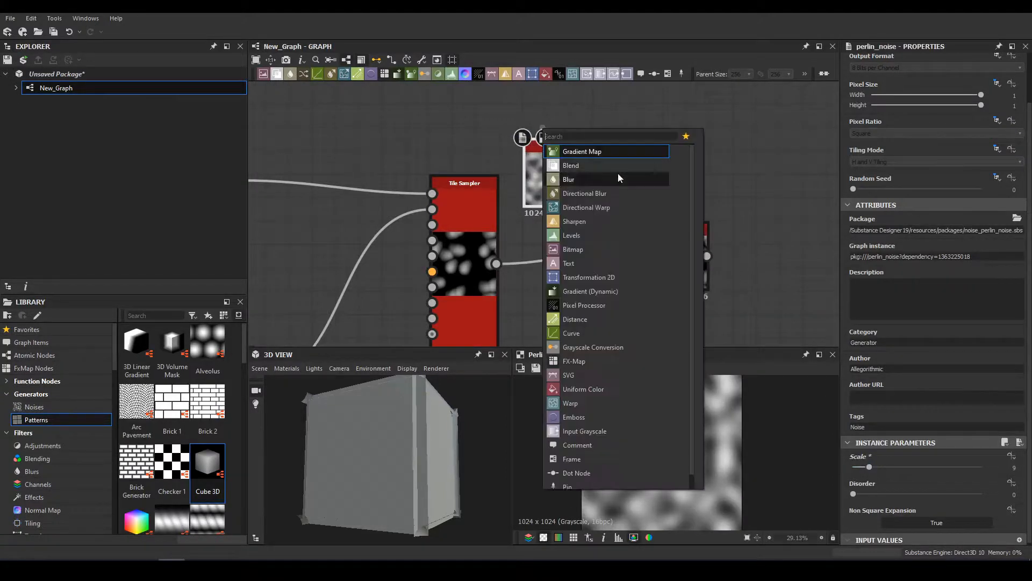
pyautogui.press('Escape')
pyautogui.click(863, 464)
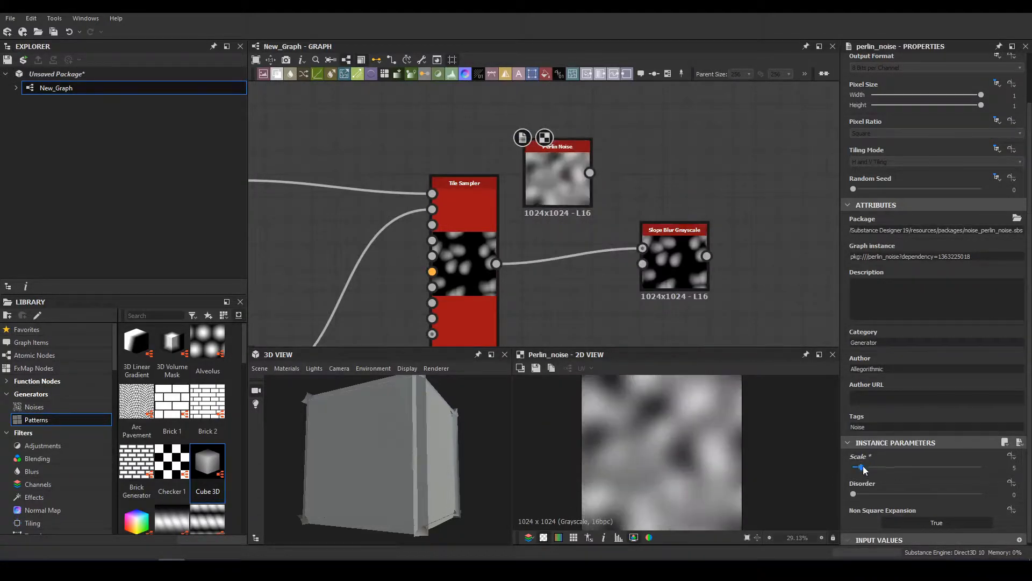
pyautogui.moveTo(643, 263); pyautogui.dragTo(557, 164)
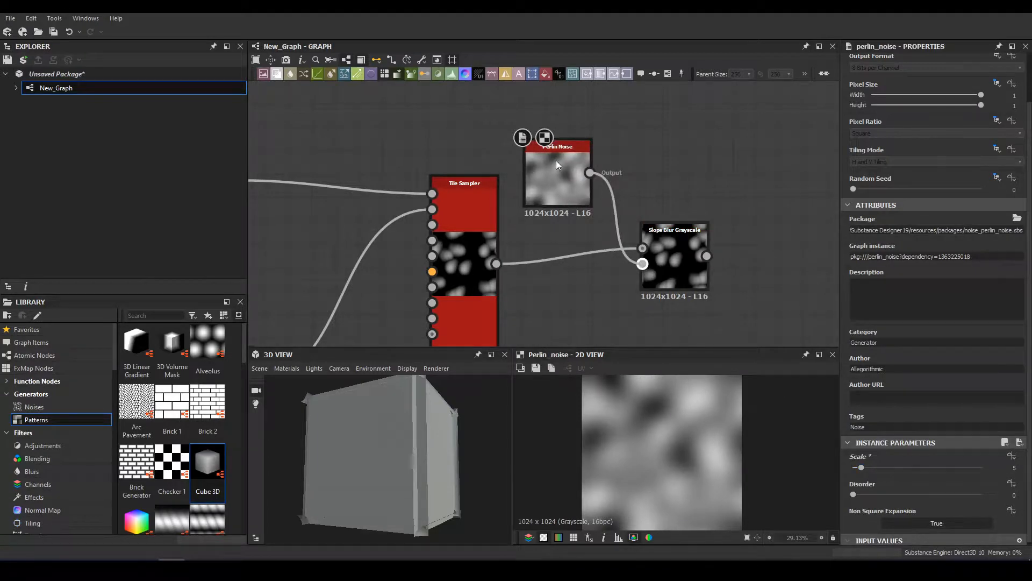
# - Preview the Slope Blur Grayscale and set its Samples to 32 and Intensity to 4.27
pyautogui.doubleClick(673, 257)
pyautogui.moveTo(885, 467); pyautogui.dragTo(979, 468)
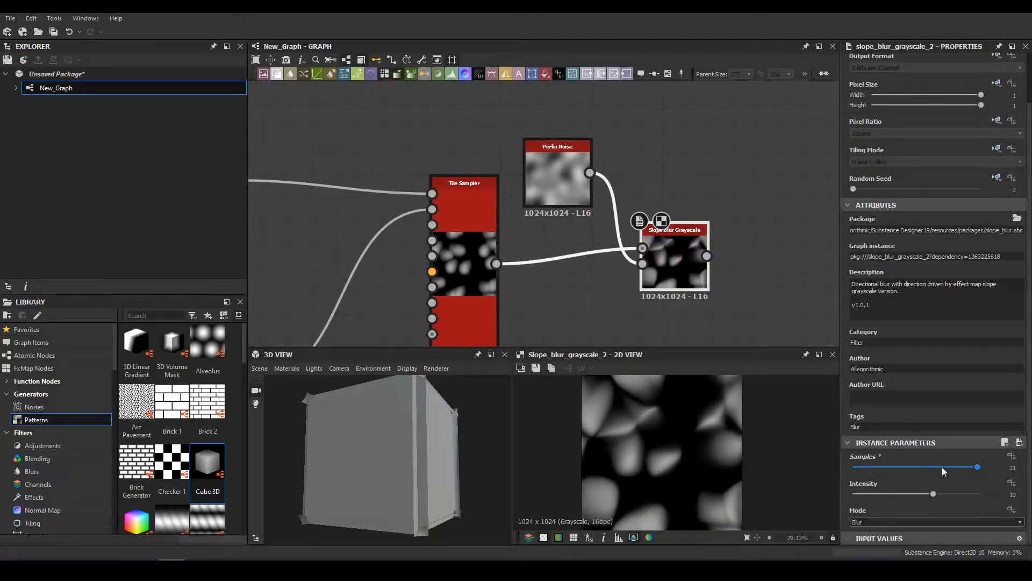
pyautogui.moveTo(892, 494)
pyautogui.mouseDown()
pyautogui.moveTo(878, 497)
pyautogui.moveTo(904, 500)
pyautogui.moveTo(878, 506)
pyautogui.moveTo(887, 509)
pyautogui.mouseUp()
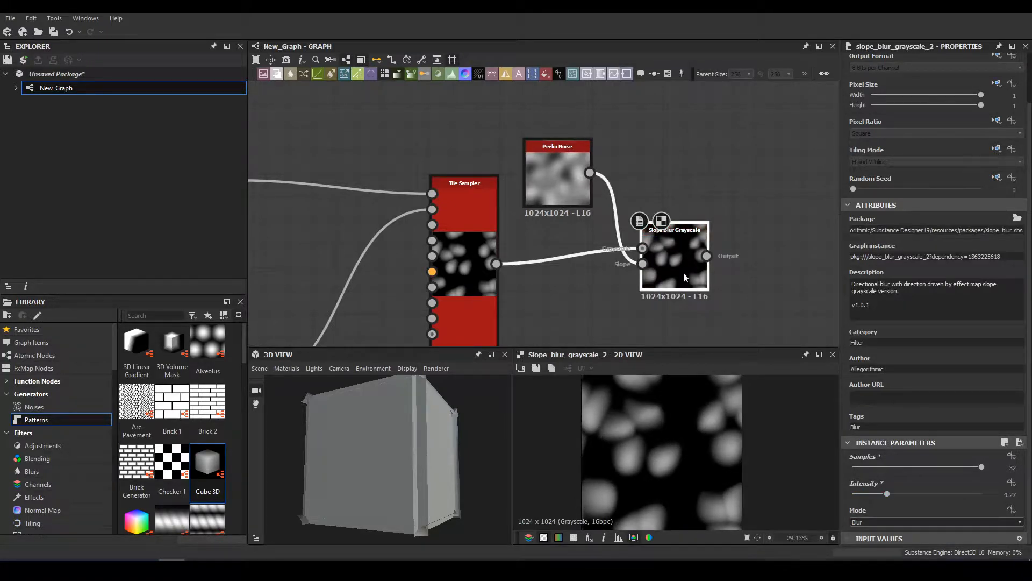
# - Add a second Slope Blur Grayscale node fed by the first Slope Blur Grayscale's output
pyautogui.press('space')
pyautogui.write('sl')
pyautogui.press('Return')
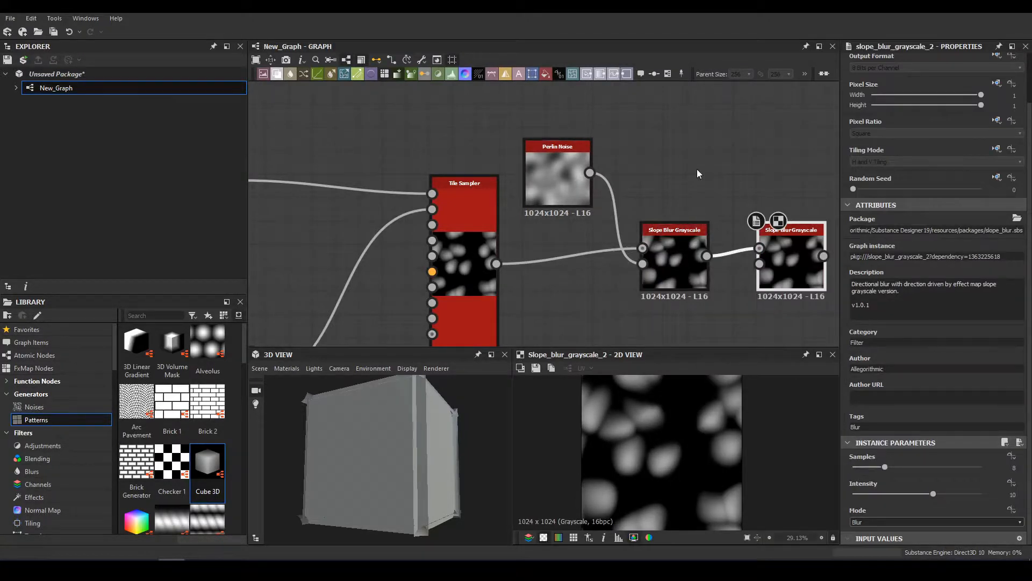
# - Add a third Perlin Noise above the slope blurs, set its scale to 11, and connect it to the second Slope Blur Grayscale's slope input
pyautogui.press('space')
pyautogui.write('perlin')
pyautogui.press('Return')
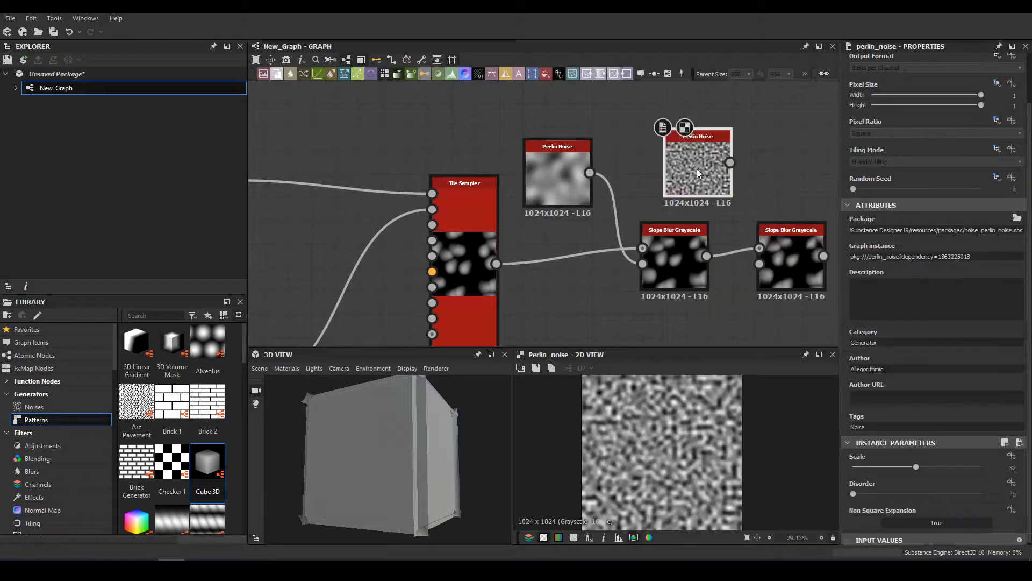
pyautogui.moveTo(887, 466); pyautogui.dragTo(874, 467)
pyautogui.moveTo(732, 220); pyautogui.dragTo(707, 162)
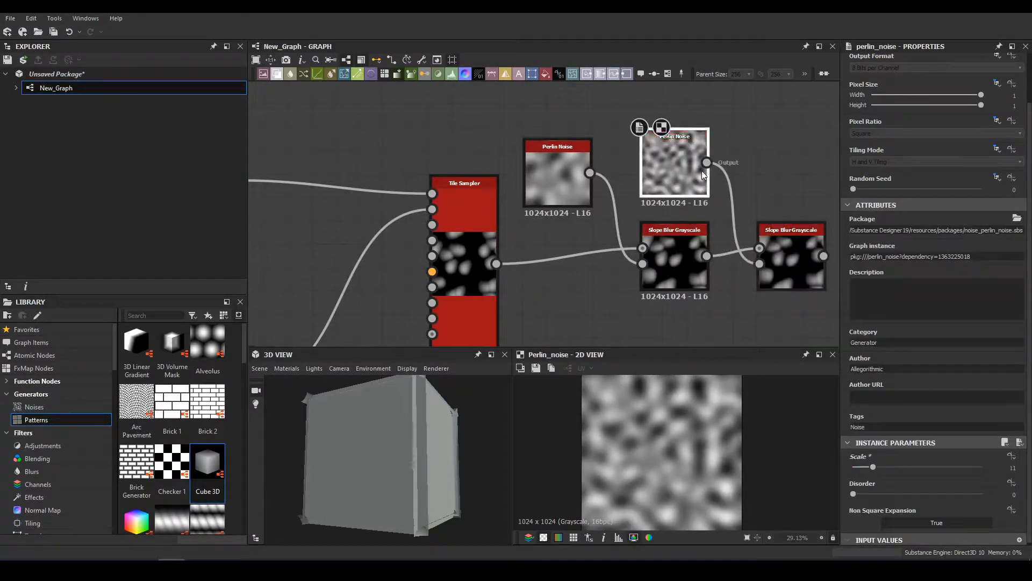
# - Preview the second Slope Blur Grayscale and set its Samples to 32 and Intensity to 1.27
pyautogui.moveTo(798, 167); pyautogui.dragTo(594, 146, button='middle')
pyautogui.doubleClick(589, 213)
pyautogui.moveTo(894, 466); pyautogui.dragTo(983, 466)
pyautogui.moveTo(886, 496); pyautogui.dragTo(864, 497)
# - Add a Gradient Map node fed by the second Slope Blur Grayscale's output
pyautogui.moveTo(643, 234); pyautogui.dragTo(373, 248, button='middle')
pyautogui.scroll(-4, 464, 234)
pyautogui.scroll(5, 437, 234)
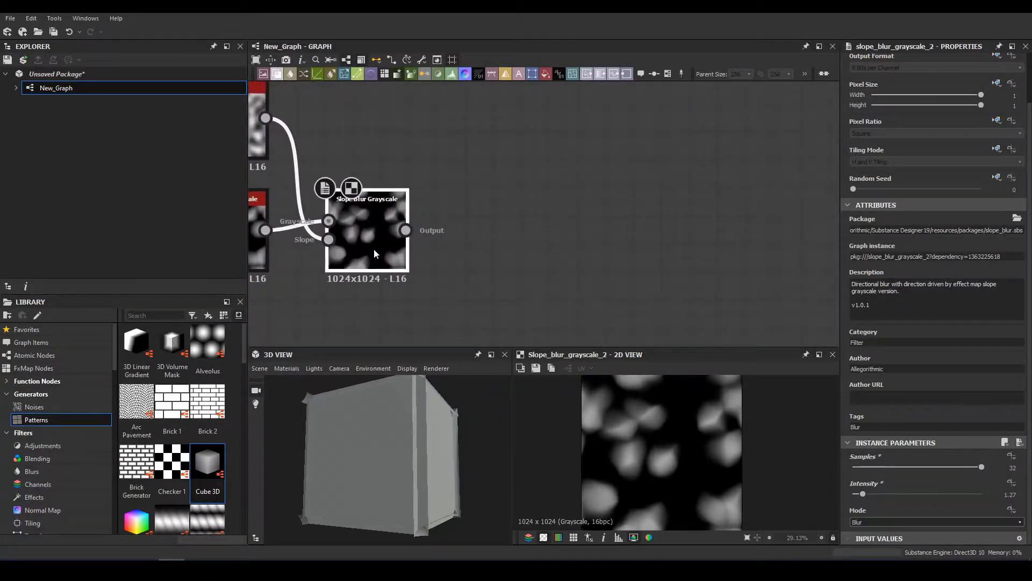
pyautogui.press('space')
pyautogui.write('p')
pyautogui.press('BackSpace')
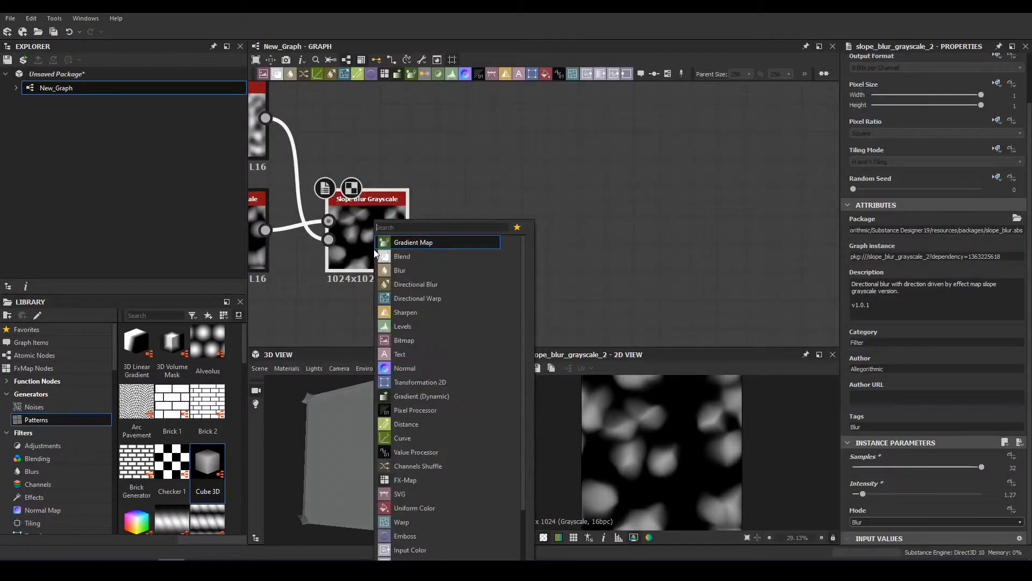
pyautogui.press('Return')
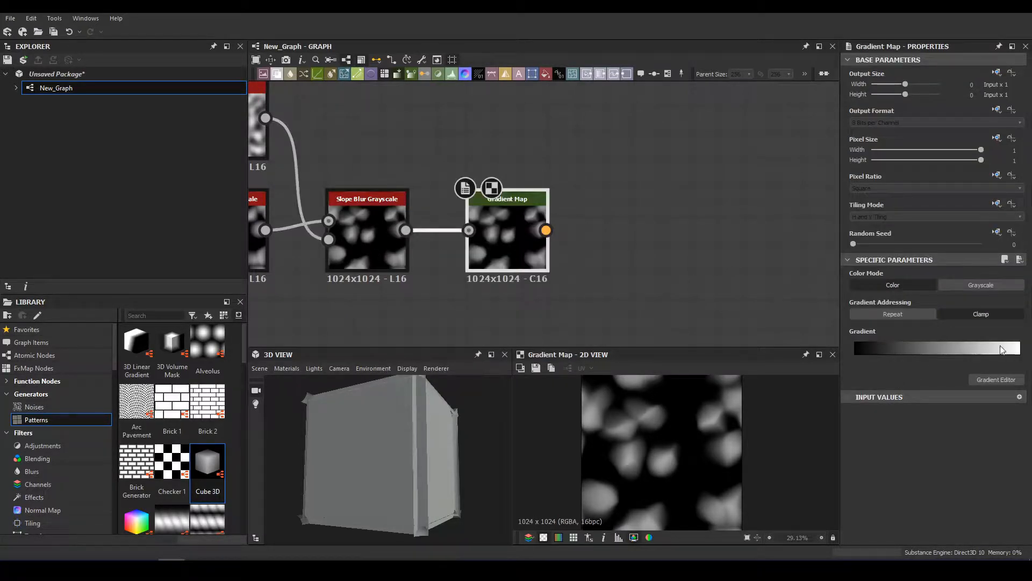
# - In the Gradient Map's gradient, add a light grey key beside the white key and bring both together at about position 0.65
pyautogui.click(1021, 357)
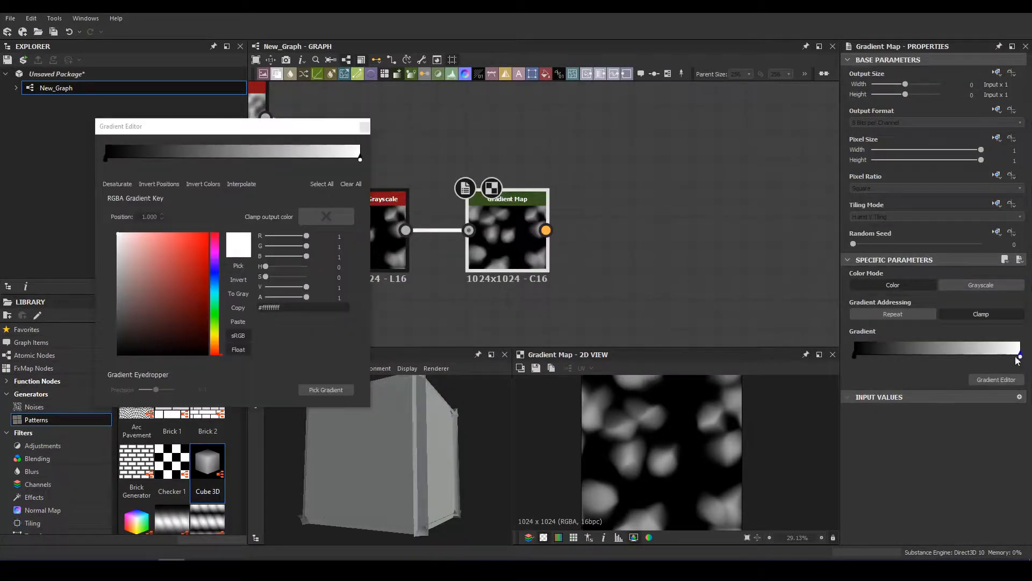
pyautogui.moveTo(299, 136)
pyautogui.mouseDown()
pyautogui.moveTo(687, 199)
pyautogui.moveTo(863, 203)
pyautogui.mouseUp()
pyautogui.moveTo(925, 228); pyautogui.dragTo(908, 233)
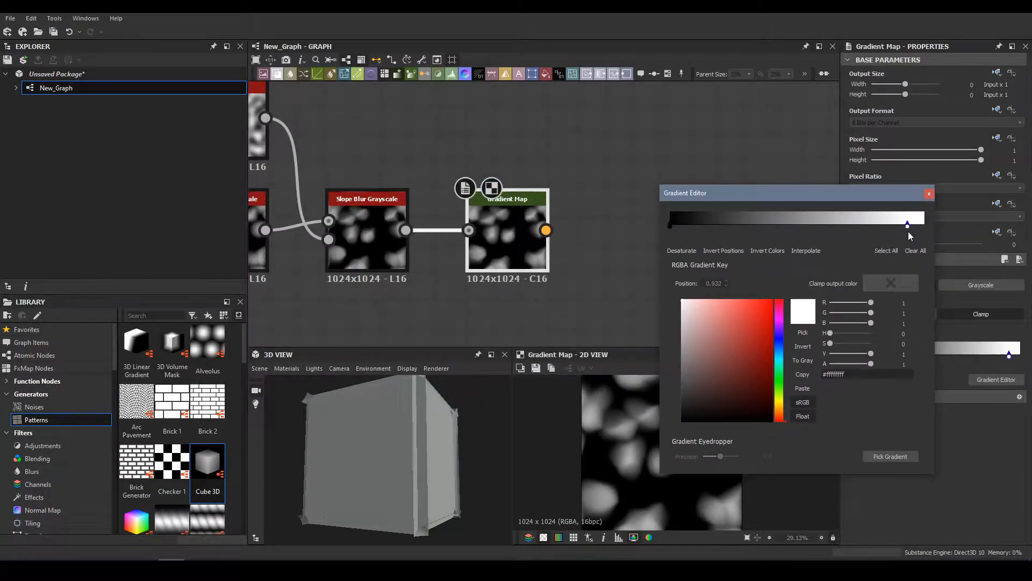
pyautogui.click(883, 226)
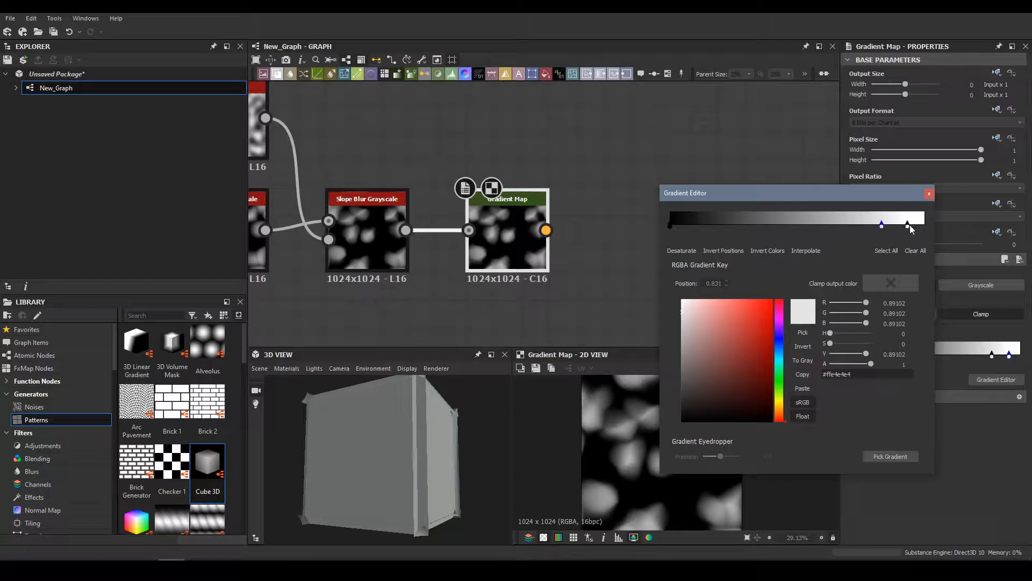
pyautogui.moveTo(883, 224); pyautogui.dragTo(836, 238)
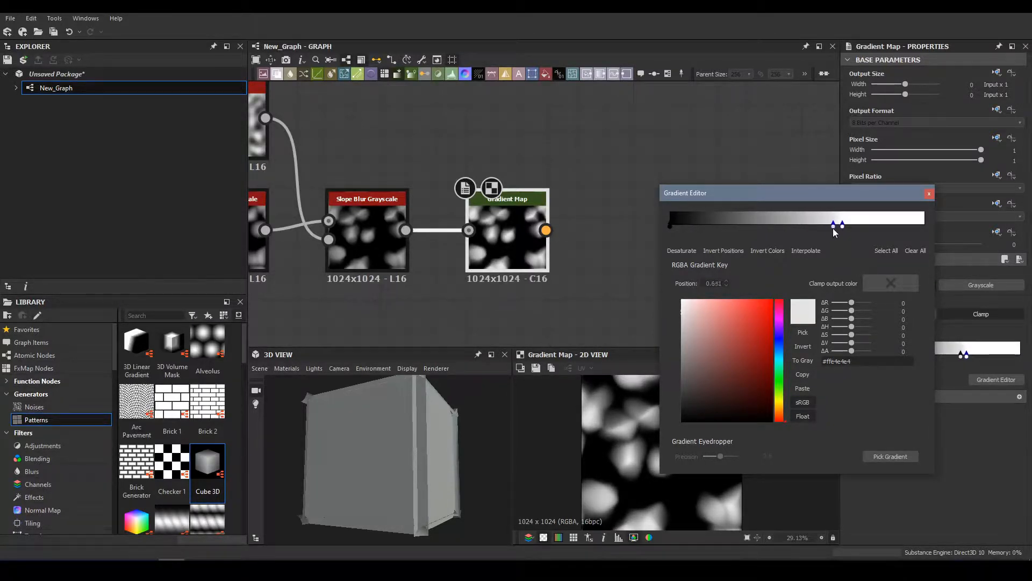
pyautogui.click(829, 225)
pyautogui.moveTo(830, 226); pyautogui.dragTo(837, 226)
# - Add two mid-grey keys to the gradient, one at position 0.508 and a darker one at 0.449
pyautogui.click(799, 225)
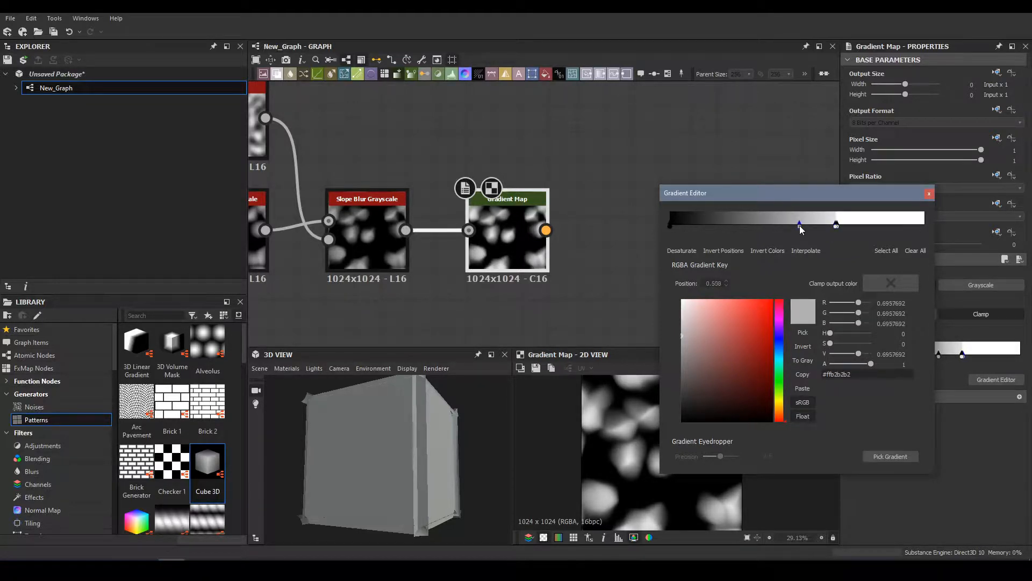
pyautogui.click(760, 226)
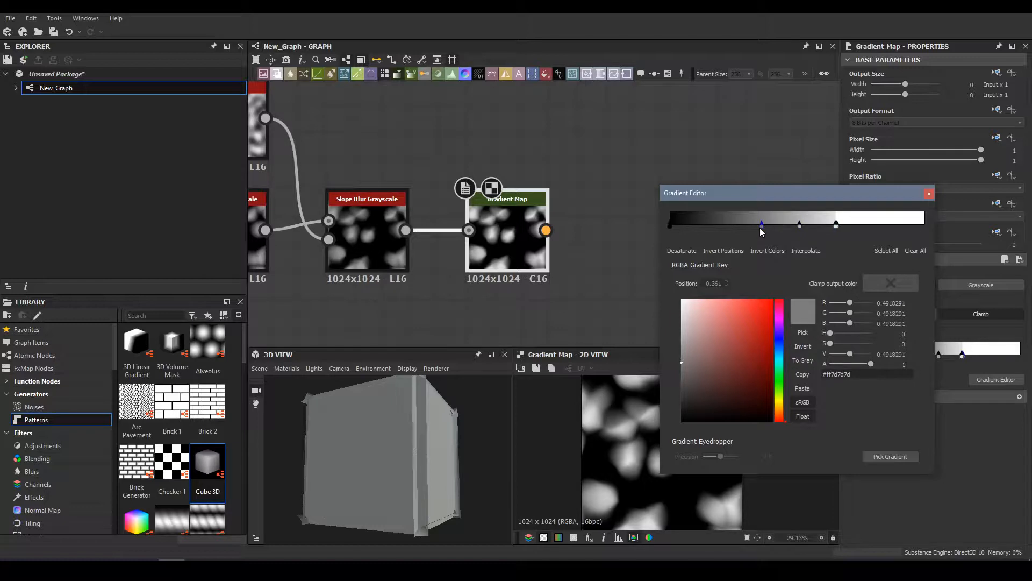
pyautogui.moveTo(761, 228); pyautogui.dragTo(785, 228)
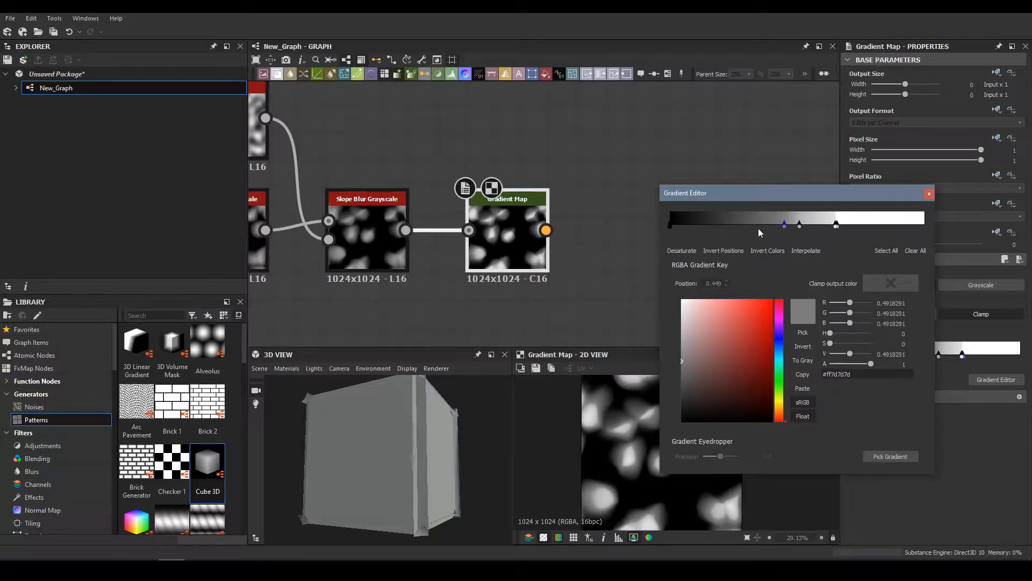
# - Add two dark grey gradient keys close together, the darker at position 0.228 and the other just above it, and close the gradient editor
pyautogui.click(740, 225)
pyautogui.click(722, 225)
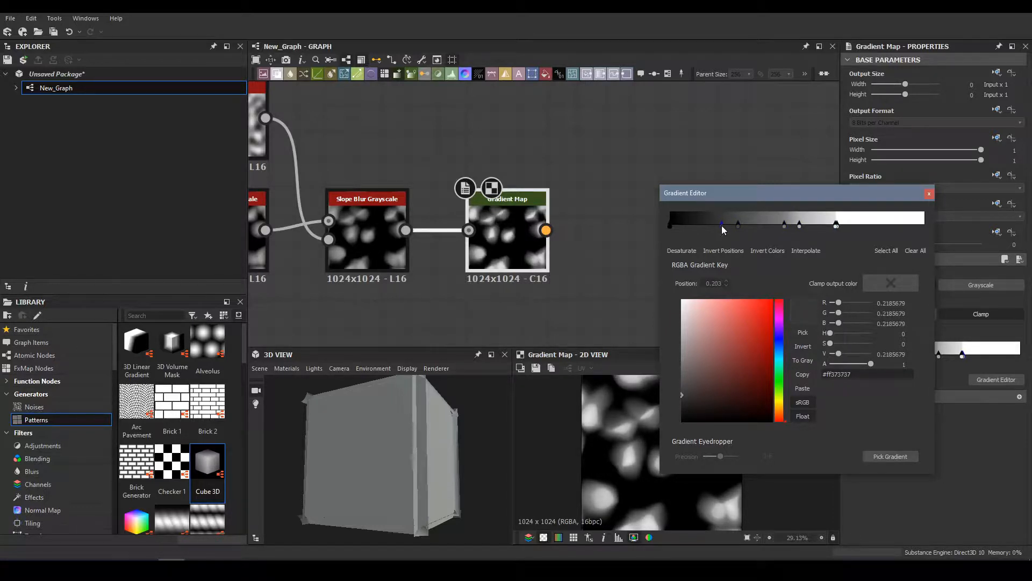
pyautogui.moveTo(720, 227); pyautogui.dragTo(730, 226)
pyautogui.scroll(8, 639, 434)
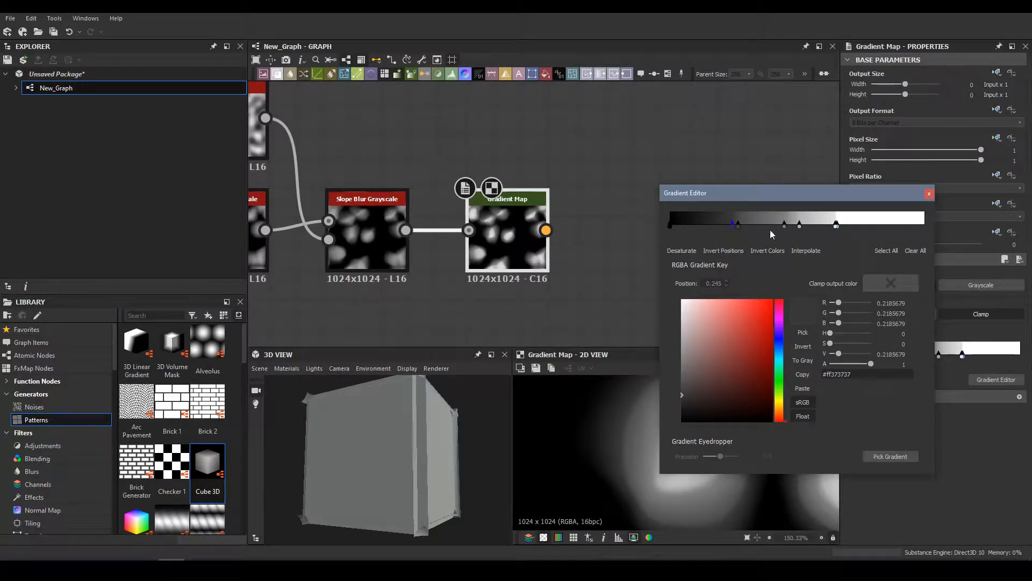
pyautogui.click(738, 227)
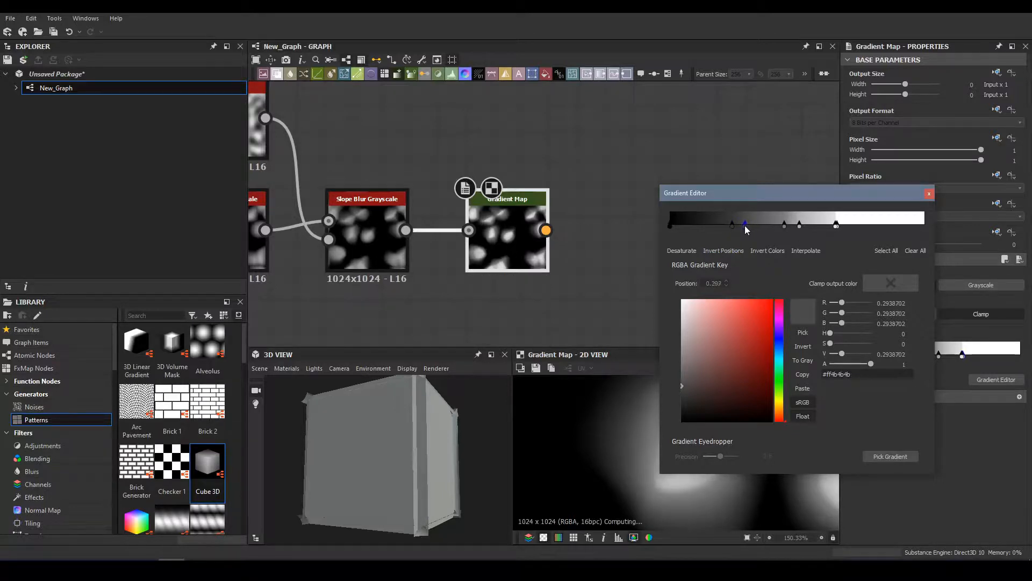
pyautogui.moveTo(732, 227); pyautogui.dragTo(725, 226)
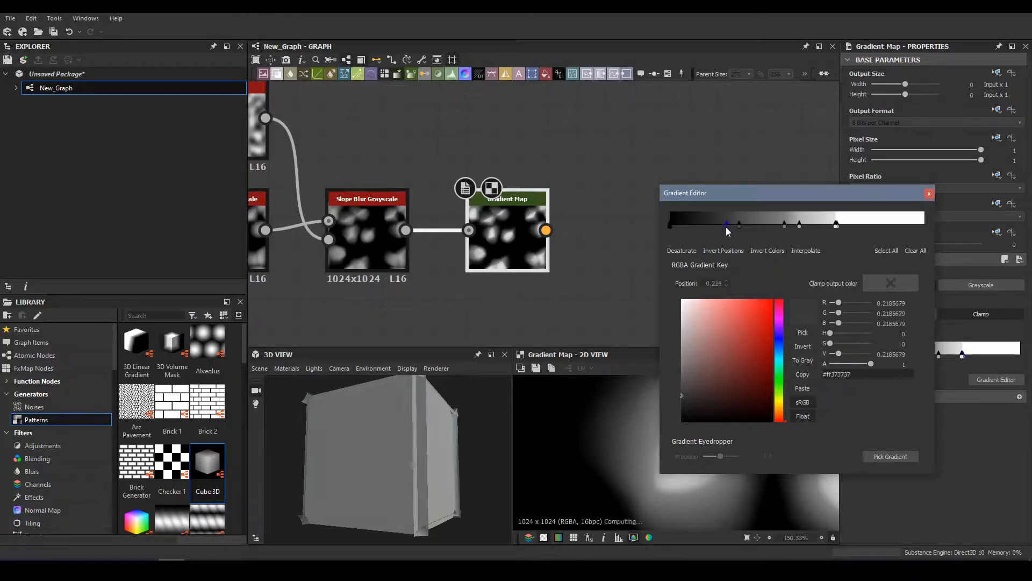
pyautogui.scroll(-8, 614, 482)
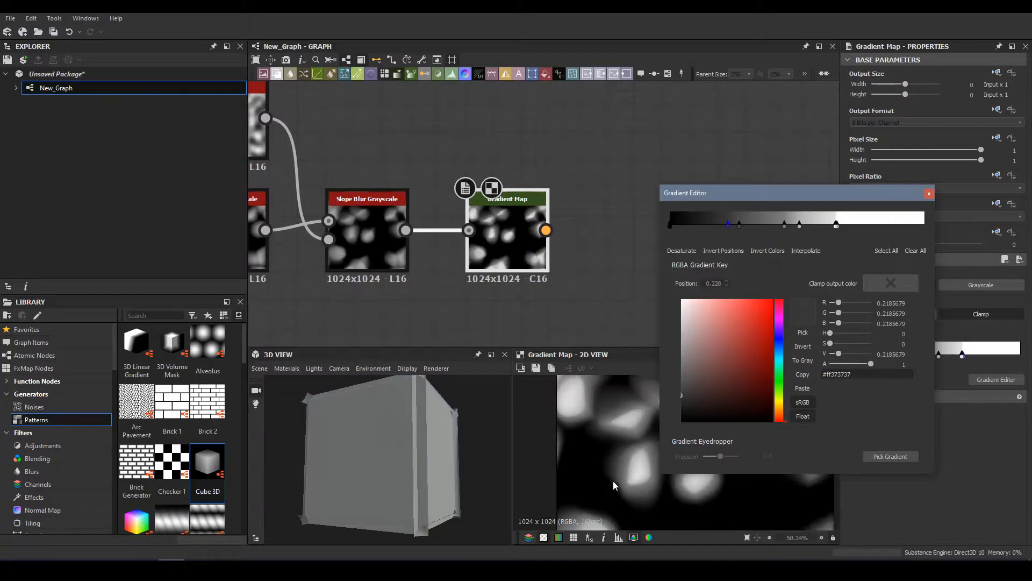
pyautogui.click(929, 195)
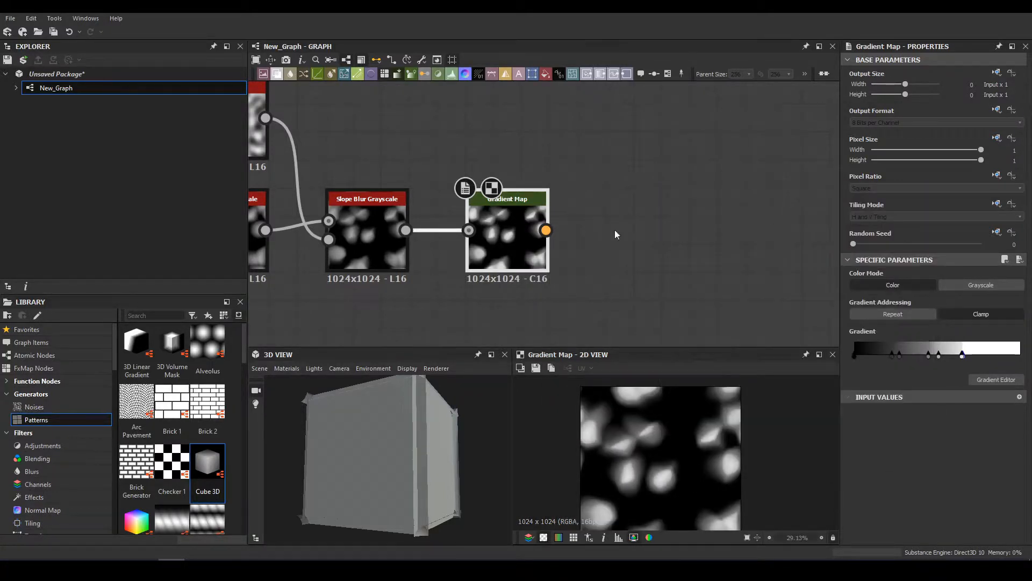
# - Connect the Gradient Map's output to the Blend node that feeds the normal, ambient occlusion and height branches
pyautogui.scroll(-6, 547, 231)
pyautogui.moveTo(455, 254); pyautogui.dragTo(656, 246)
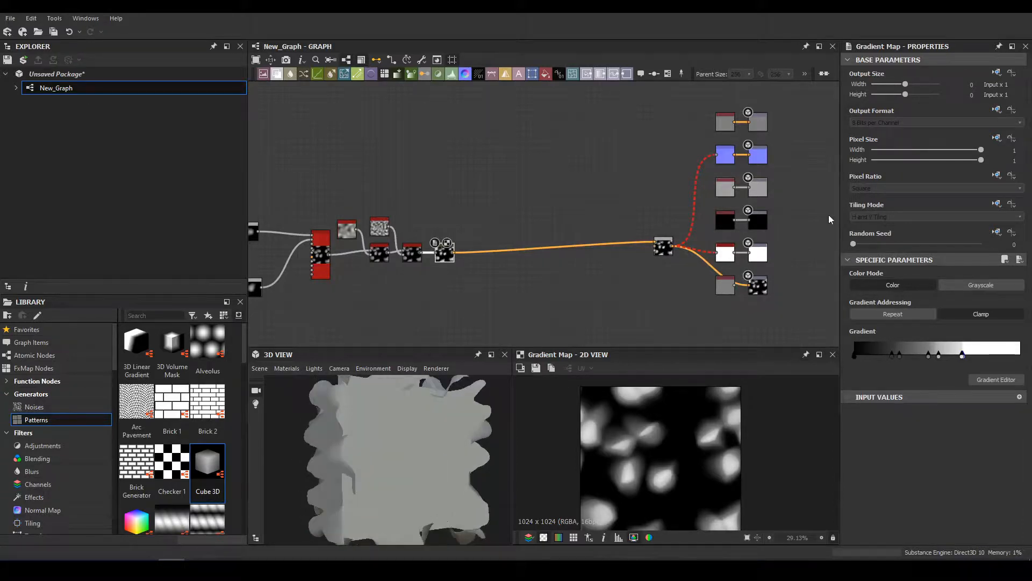
pyautogui.scroll(3, 753, 250)
pyautogui.moveTo(601, 248); pyautogui.dragTo(586, 269)
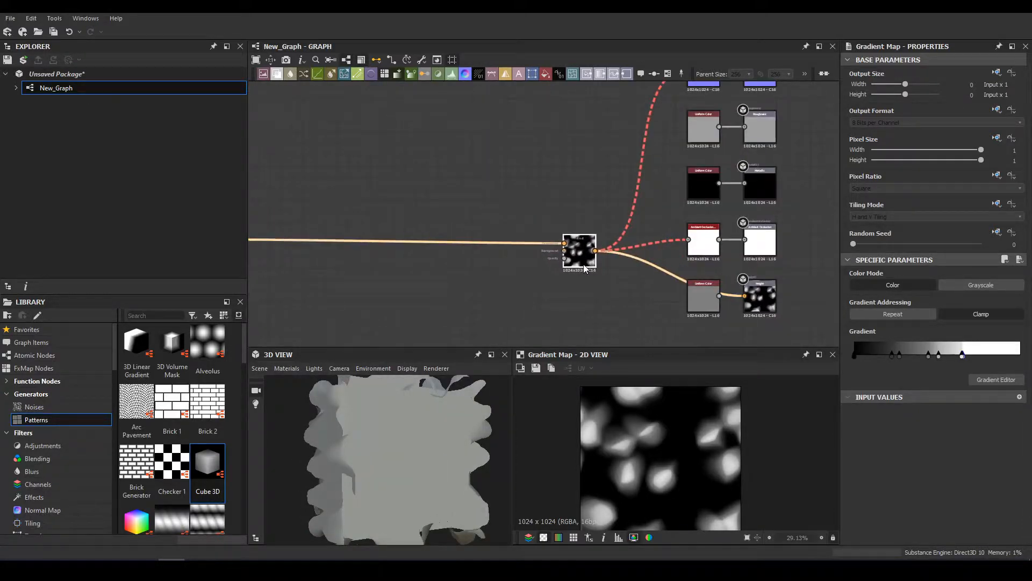
# - Rearrange the nodes before the outputs, moving the Blend farther from the Ambient Occlusion node and placing the height branch's Uniform Color below the Blend
pyautogui.click(698, 252)
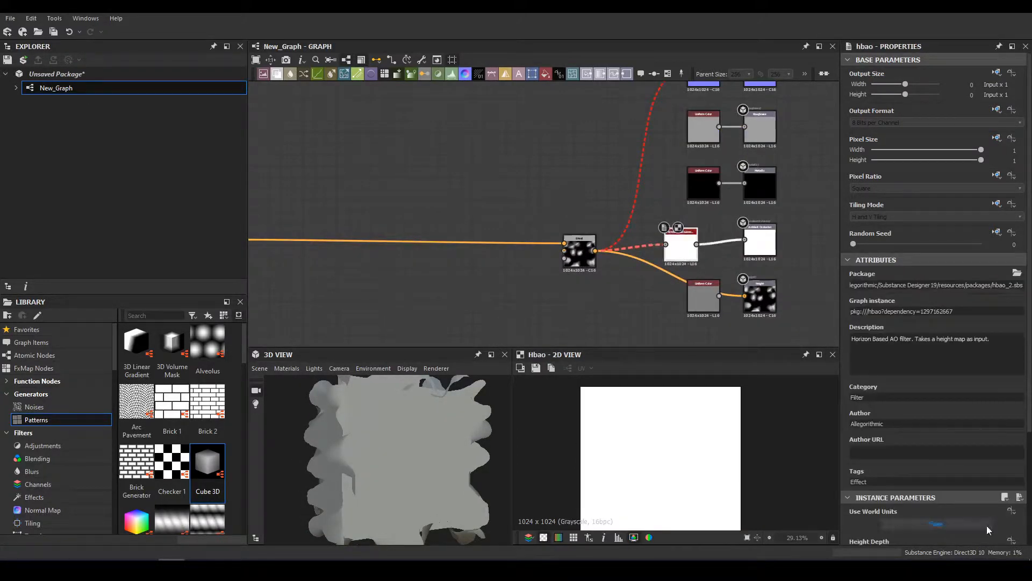
pyautogui.scroll(-3, 929, 446)
pyautogui.scroll(3, 644, 249)
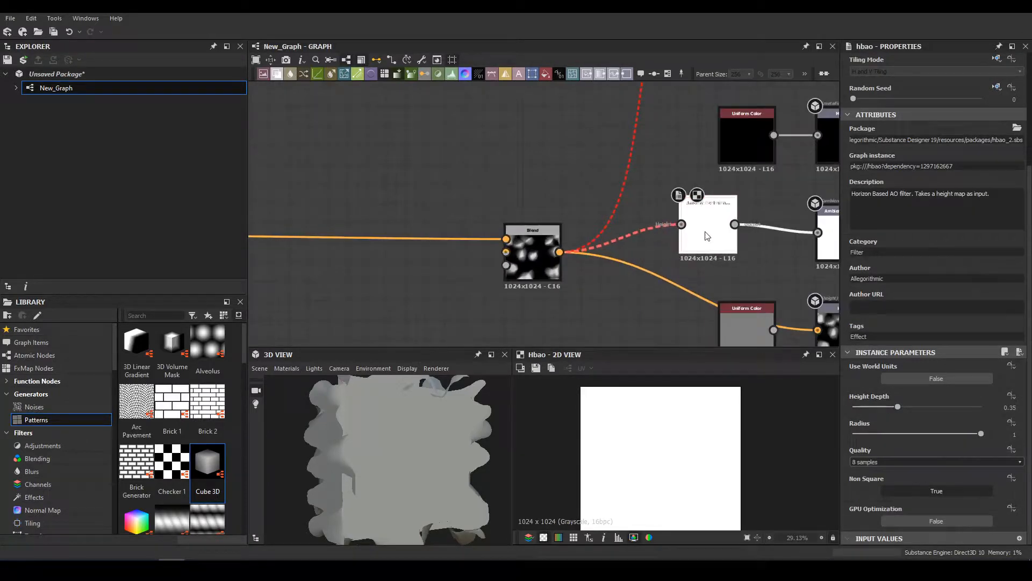
pyautogui.click(541, 267)
pyautogui.moveTo(541, 267); pyautogui.dragTo(443, 269)
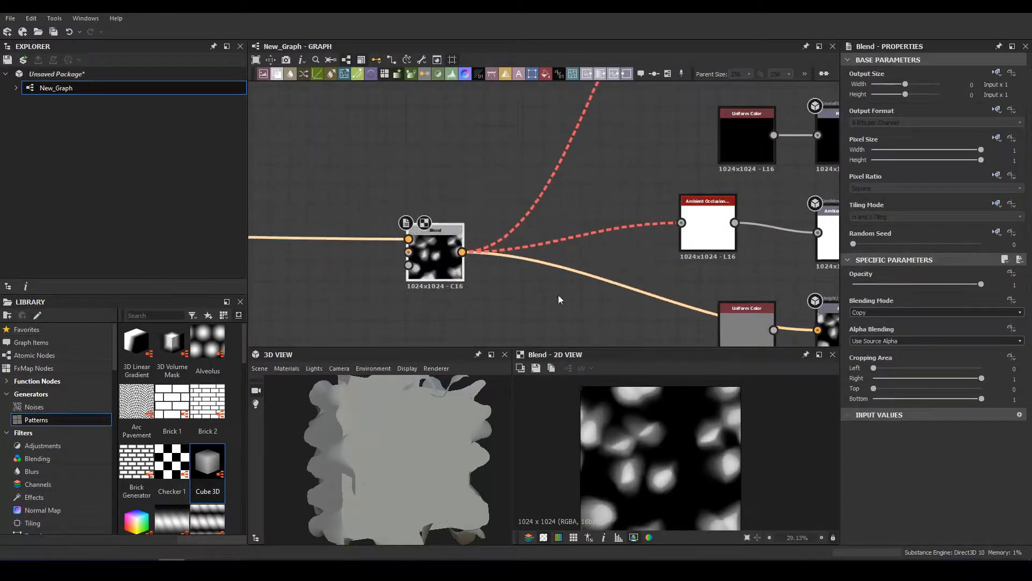
pyautogui.scroll(-3, 763, 316)
pyautogui.moveTo(756, 324); pyautogui.dragTo(624, 328)
# - Set the Gradient Map's Color Mode to Grayscale
pyautogui.scroll(3, 602, 285)
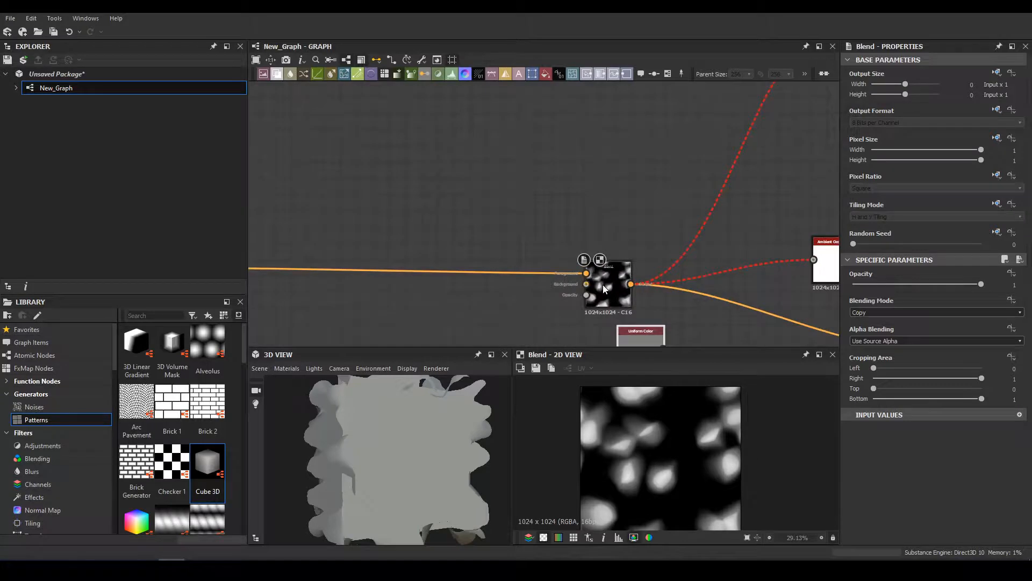
pyautogui.scroll(-4, 646, 251)
pyautogui.scroll(4, 509, 250)
pyautogui.doubleClick(527, 248)
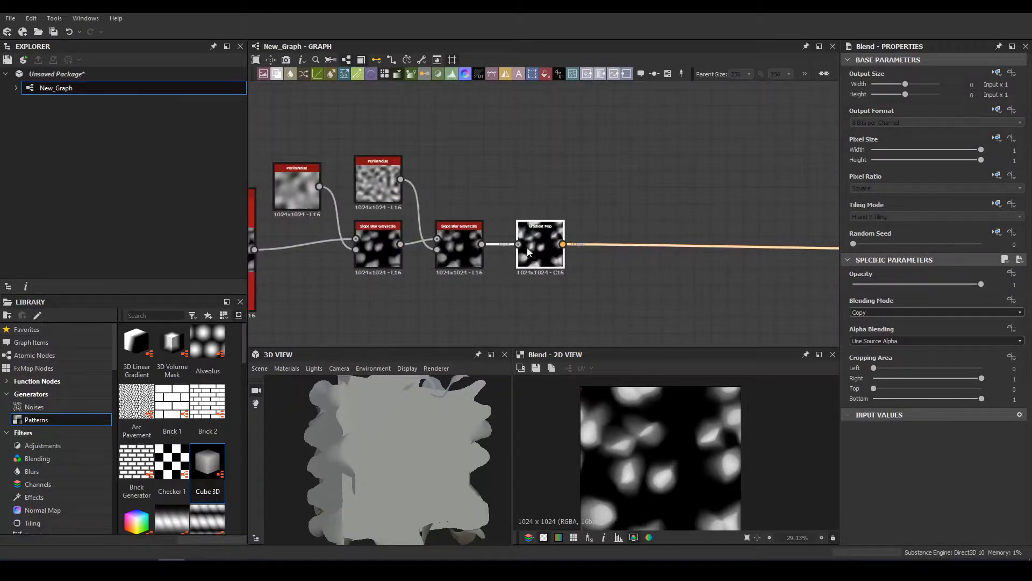
pyautogui.click(975, 288)
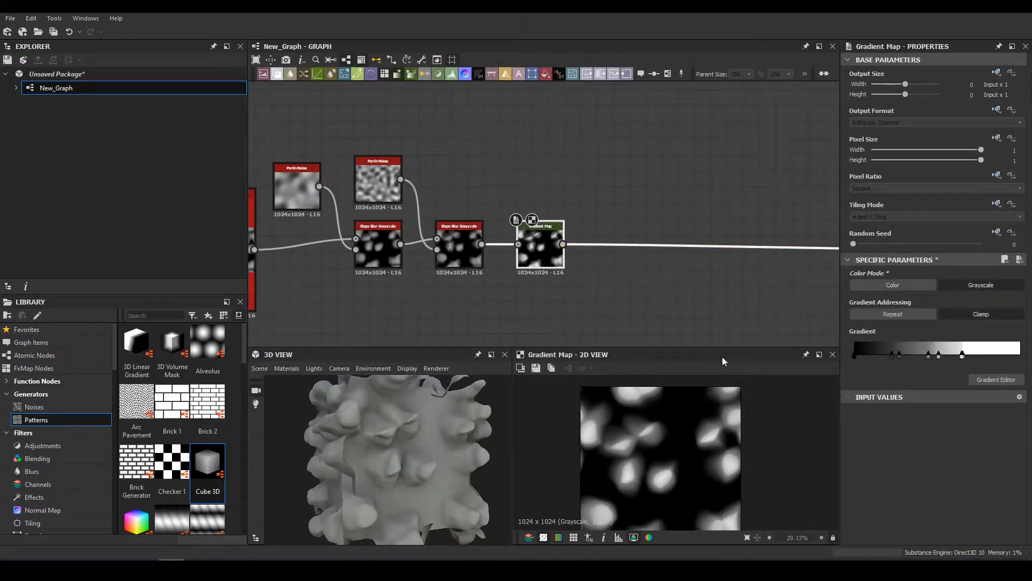
# - Edit the 3D view's material and set its height Scale to 1.5
pyautogui.scroll(3, 409, 447)
pyautogui.moveTo(385, 463); pyautogui.dragTo(465, 431)
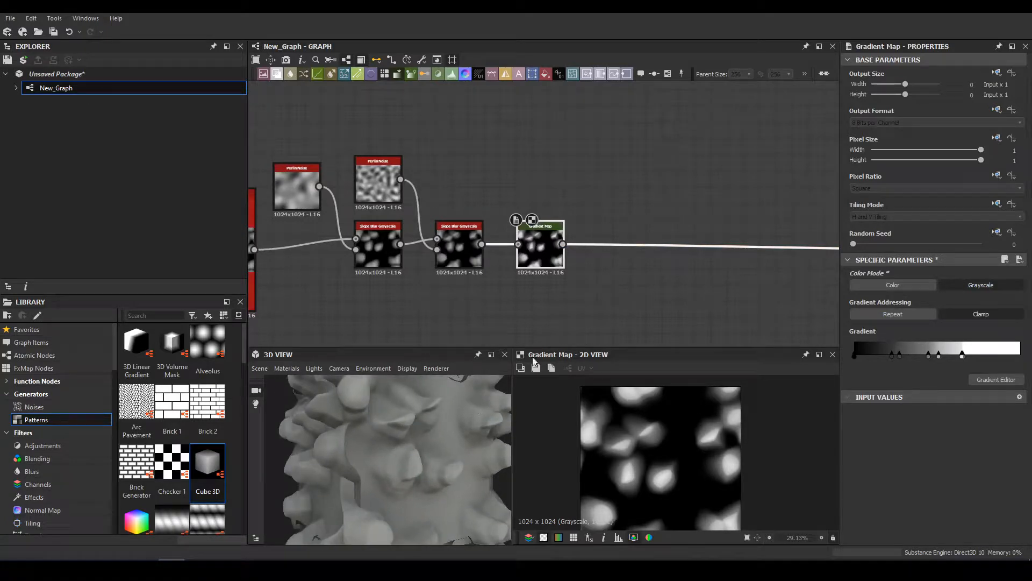
pyautogui.moveTo(676, 213); pyautogui.dragTo(594, 196, button='middle')
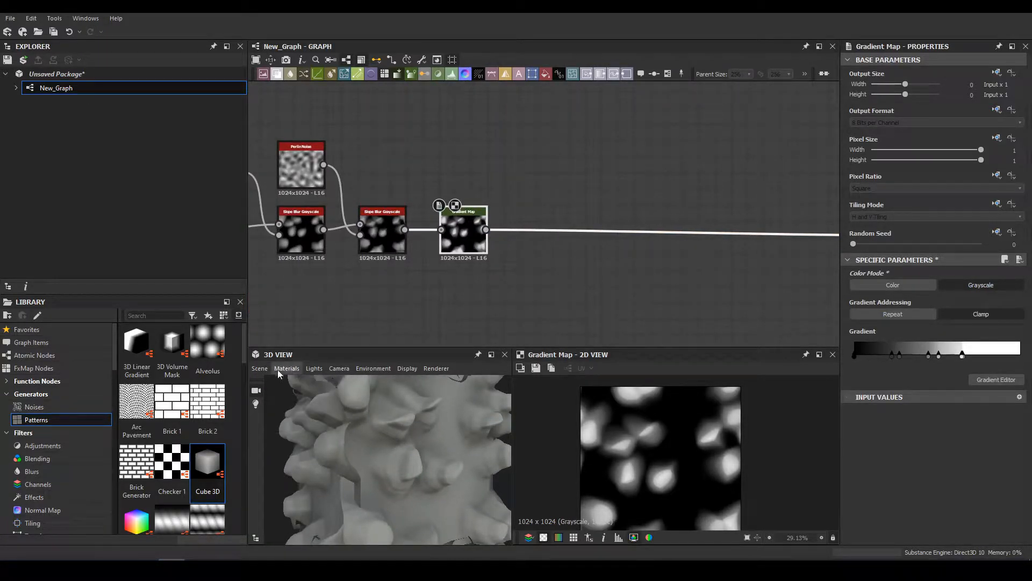
pyautogui.moveTo(323, 383)
pyautogui.click(365, 382)
pyautogui.moveTo(918, 163); pyautogui.dragTo(860, 181)
pyautogui.scroll(-5, 420, 406)
pyautogui.moveTo(420, 406); pyautogui.dragTo(344, 412)
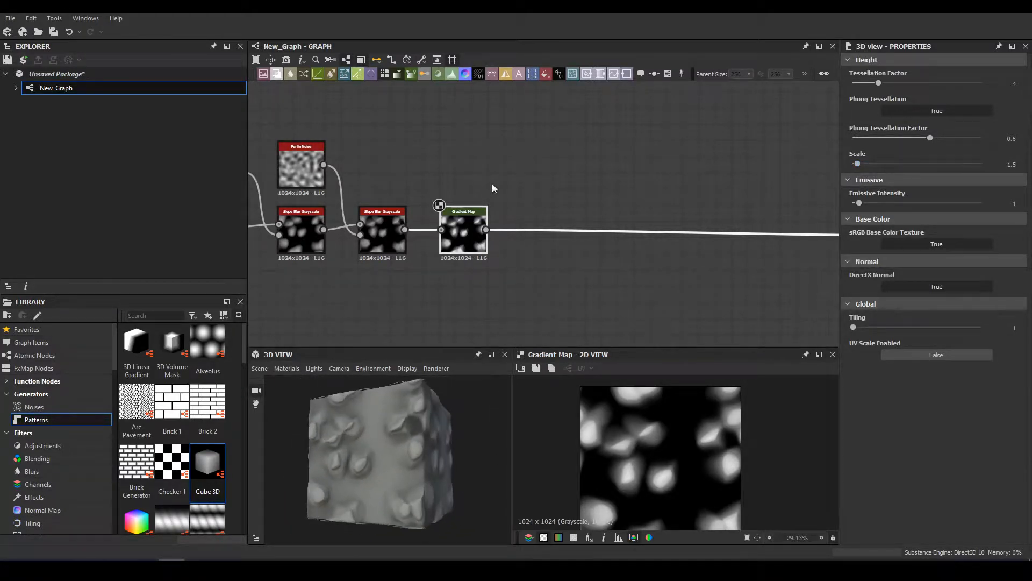
# - Set the Tile Sampler's Scale to 3.79 and inspect the displaced shapes on the 3D cube up close
pyautogui.moveTo(492, 182); pyautogui.dragTo(834, 153, button='middle')
pyautogui.scroll(3, 497, 223)
pyautogui.click(509, 191)
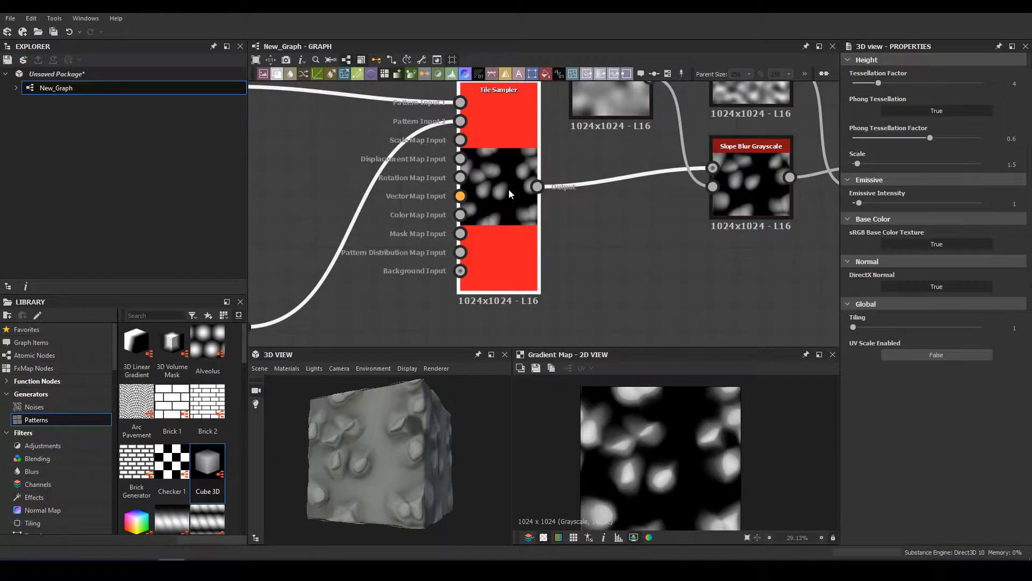
pyautogui.click(508, 189)
pyautogui.scroll(-3, 950, 456)
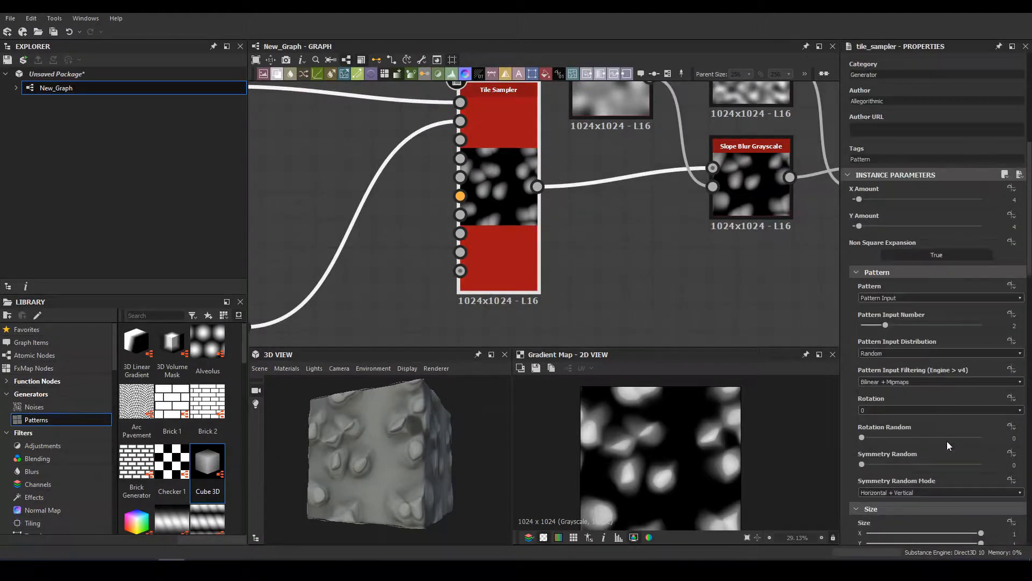
pyautogui.scroll(-5, 943, 445)
pyautogui.moveTo(889, 448); pyautogui.dragTo(907, 451)
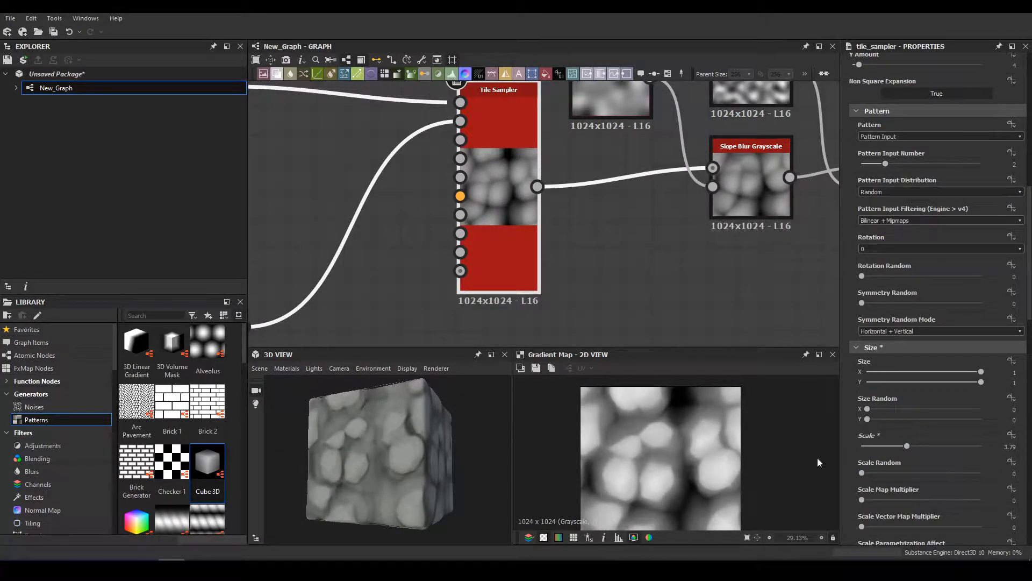
pyautogui.scroll(8, 460, 456)
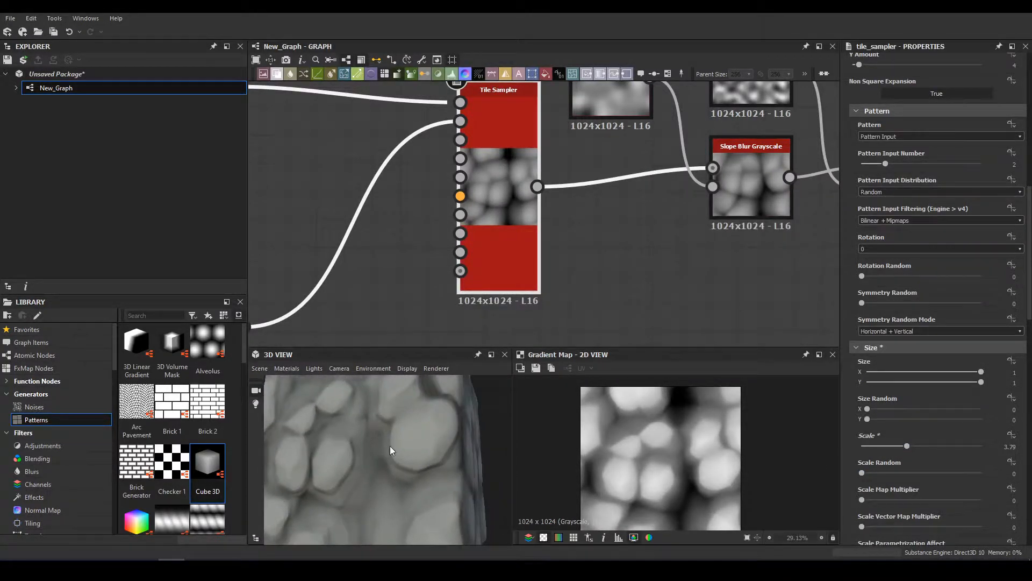
pyautogui.scroll(-8, 392, 445)
pyautogui.moveTo(392, 445); pyautogui.dragTo(405, 476)
pyautogui.scroll(6, 402, 477)
pyautogui.scroll(-6, 553, 217)
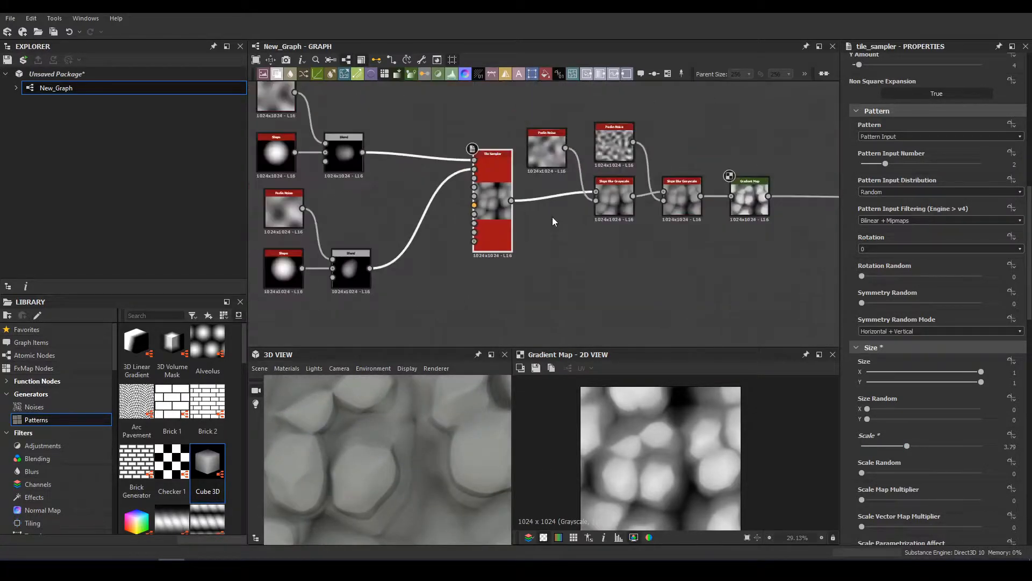
# - Insert a Blend node on the link leaving the Gradient Map and place it close to that node
pyautogui.moveTo(357, 141); pyautogui.dragTo(669, 263)
pyautogui.moveTo(650, 214); pyautogui.dragTo(514, 233)
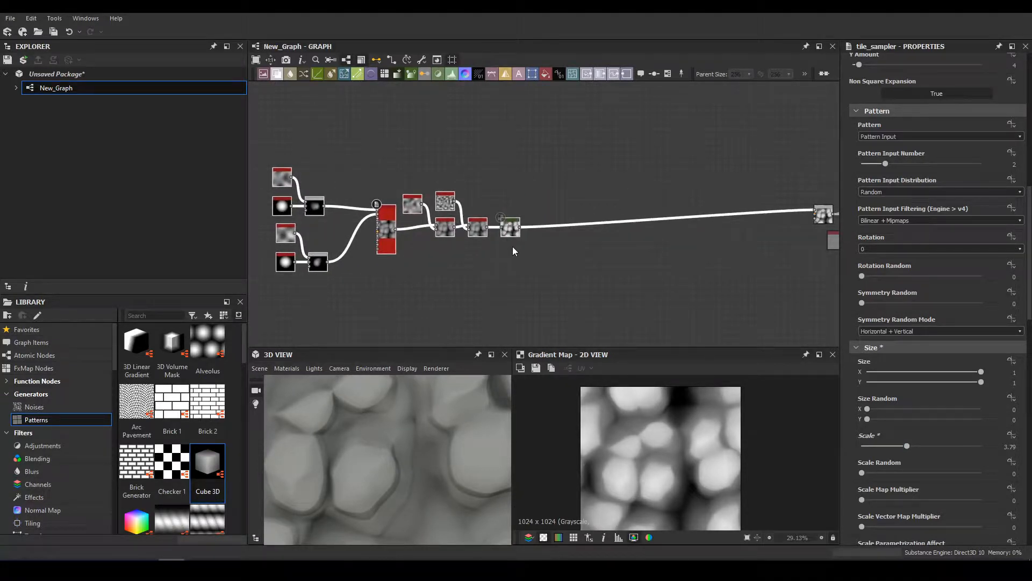
pyautogui.scroll(2, 542, 221)
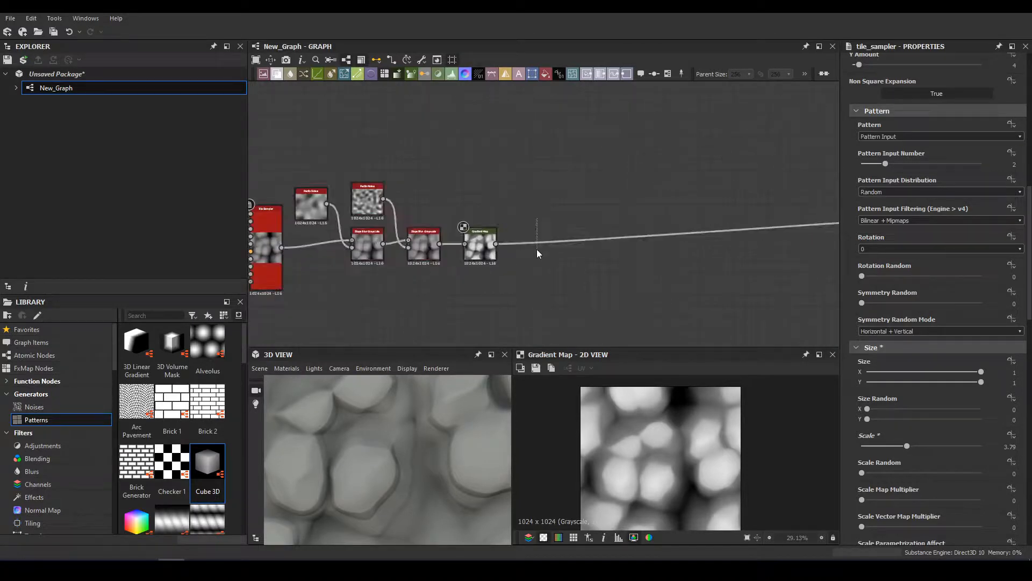
pyautogui.press('space')
pyautogui.write('blend')
pyautogui.press('Return')
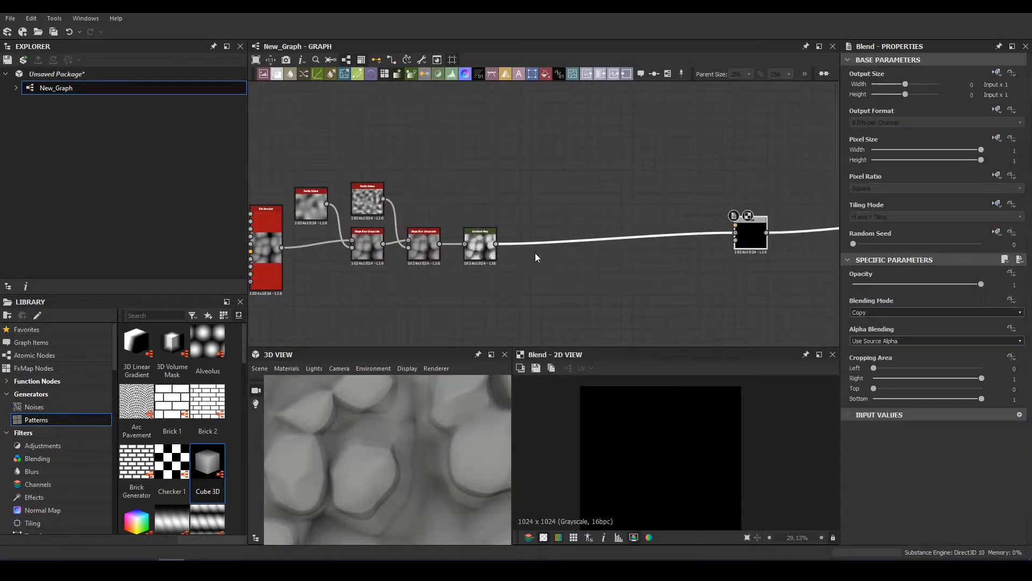
pyautogui.moveTo(750, 237); pyautogui.dragTo(567, 251)
# - Duplicate the Tile Sampler with its pattern inputs and place the copy below the slope blur chain
pyautogui.moveTo(379, 260); pyautogui.dragTo(502, 184, button='middle')
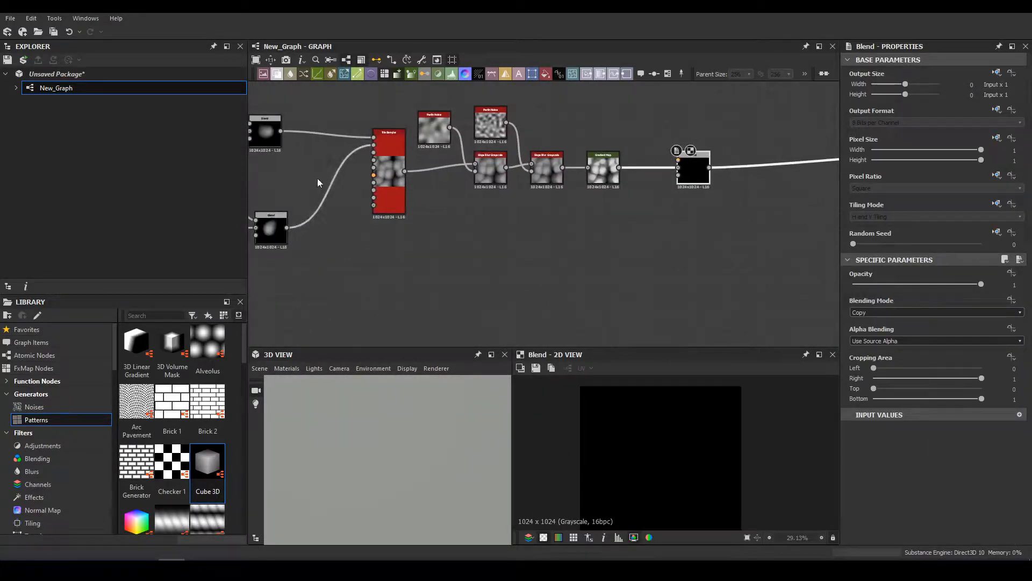
pyautogui.click(386, 172)
pyautogui.hotkey('ctrl', 'd')
pyautogui.moveTo(544, 230); pyautogui.dragTo(529, 300)
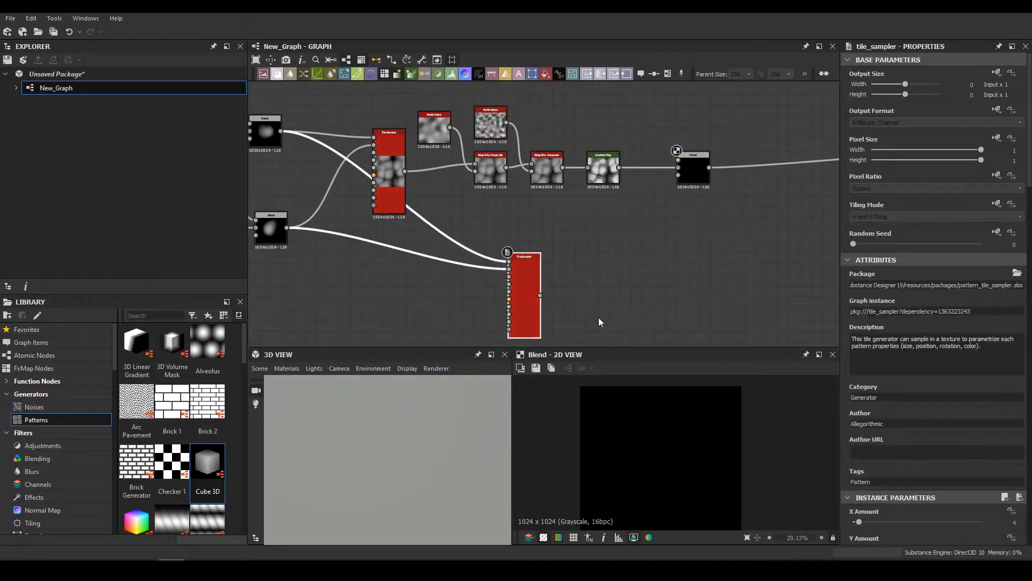
# - Set the duplicated Tile Sampler's X Amount and Y Amount to 18
pyautogui.doubleClick(526, 295)
pyautogui.scroll(-3, 894, 492)
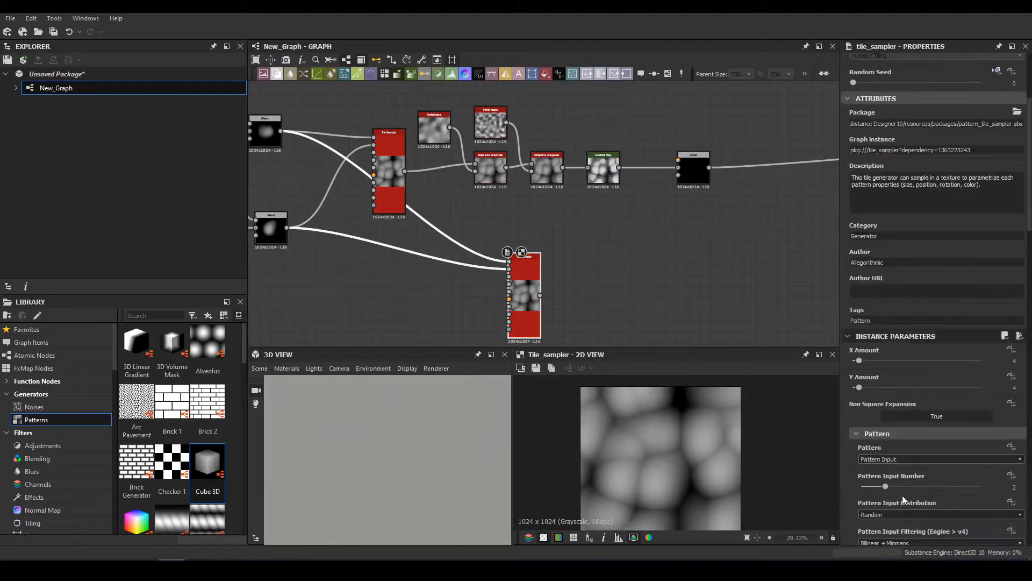
pyautogui.moveTo(859, 360); pyautogui.dragTo(887, 387)
pyautogui.scroll(-3, 888, 387)
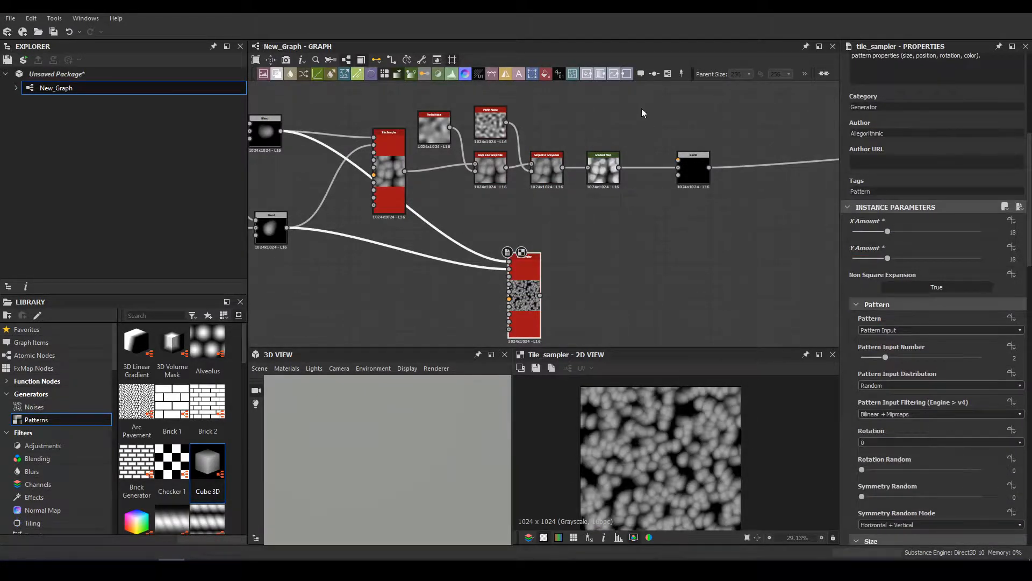
# - Connect the duplicated Tile Sampler to the new Blend's foreground through a Levels node, and invert the Levels
pyautogui.moveTo(678, 160); pyautogui.dragTo(540, 296)
pyautogui.click(592, 250)
pyautogui.press('space')
pyautogui.write('lev')
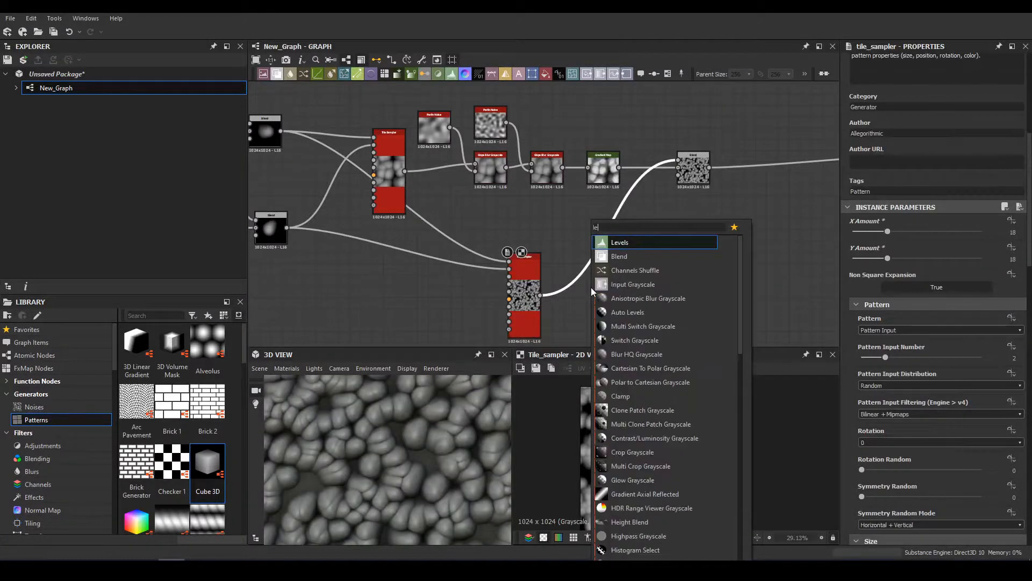
pyautogui.press('Return')
pyautogui.click(989, 260)
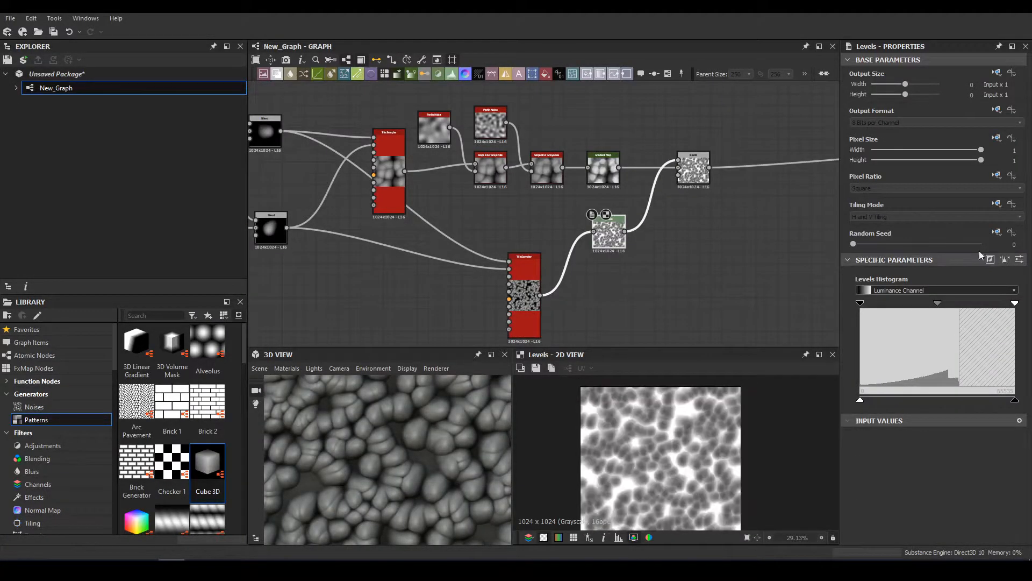
# - Set the Blend after the Gradient Map to Multiply with an Opacity of 0.13
pyautogui.click(684, 168)
pyautogui.click(911, 316)
pyautogui.click(886, 342)
pyautogui.moveTo(982, 284); pyautogui.dragTo(869, 289)
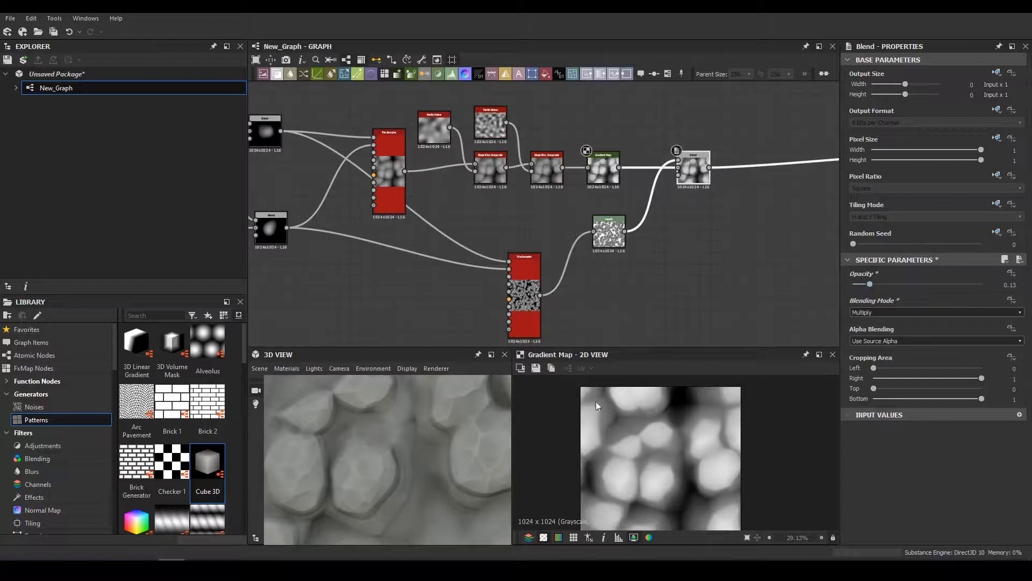
# - Set the duplicated Tile Sampler's Color Random to 1
pyautogui.click(526, 295)
pyautogui.scroll(-12, 899, 472)
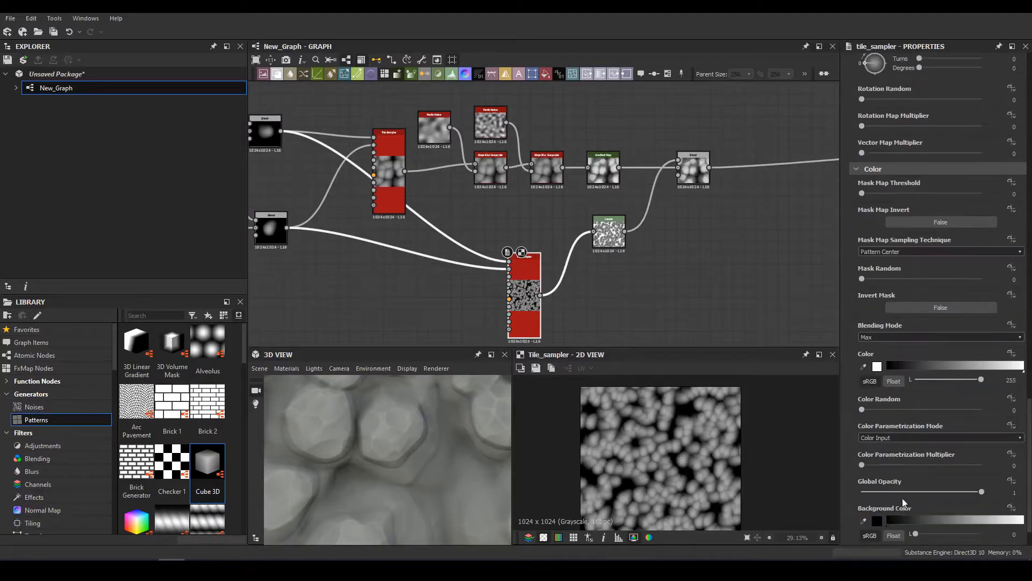
pyautogui.moveTo(876, 411); pyautogui.dragTo(984, 409)
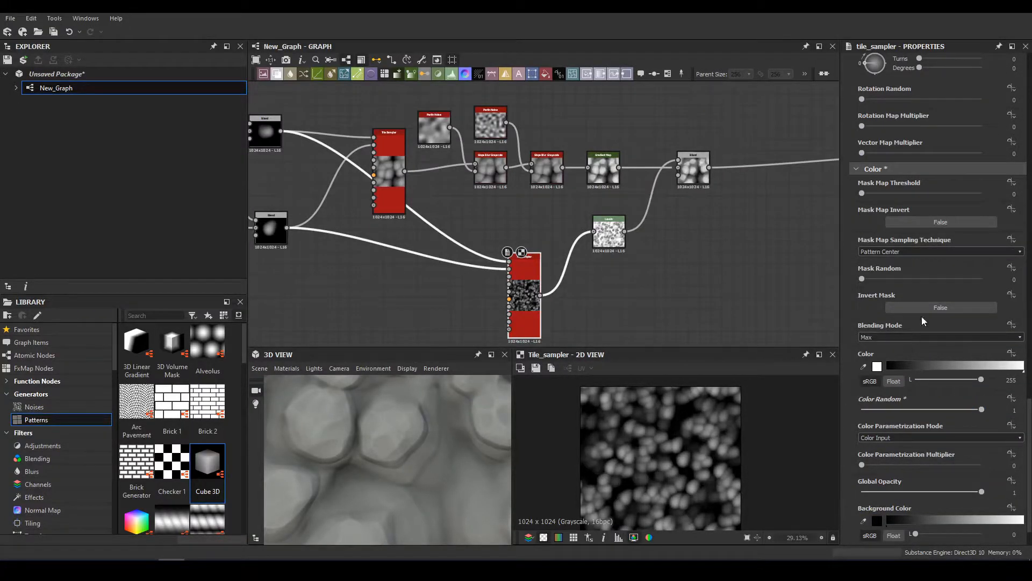
# - Set the duplicated Tile Sampler's X Amount to 10 and Y Amount to 11, and check the cube in 3D
pyautogui.scroll(10, 923, 321)
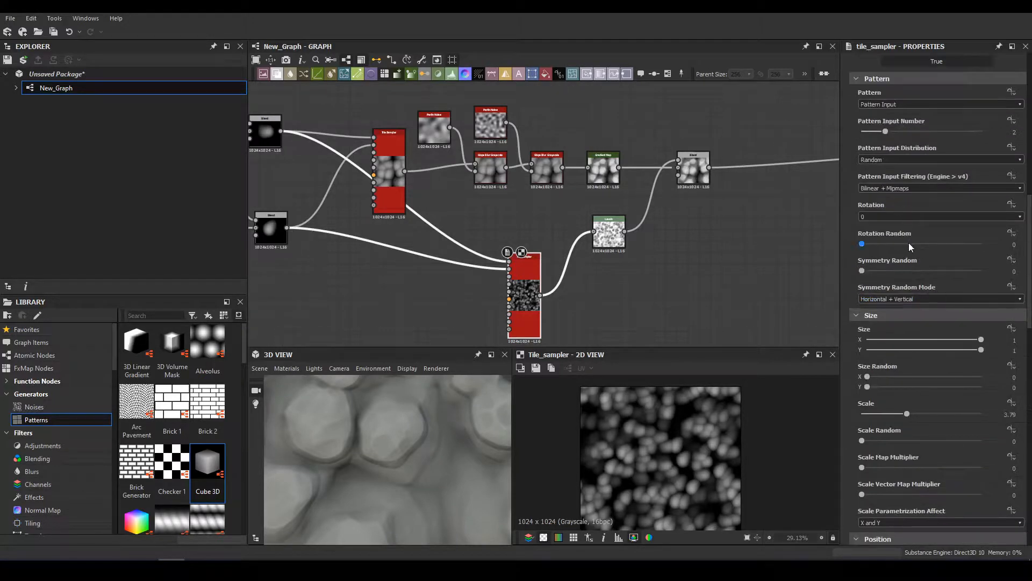
pyautogui.scroll(7, 914, 246)
pyautogui.click(871, 232)
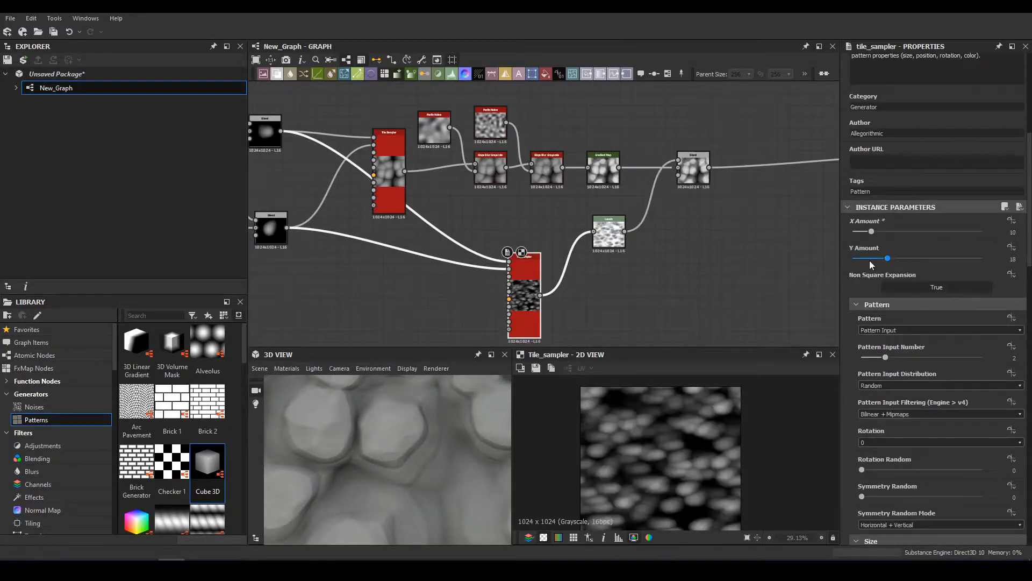
pyautogui.click(873, 260)
pyautogui.scroll(-5, 304, 455)
pyautogui.moveTo(304, 455); pyautogui.dragTo(484, 457)
# - Feed the duplicated Tile Sampler into a second Levels node and raise its black input level to isolate the brightest shapes
pyautogui.moveTo(598, 266); pyautogui.dragTo(433, 231, button='middle')
pyautogui.scroll(2, 489, 259)
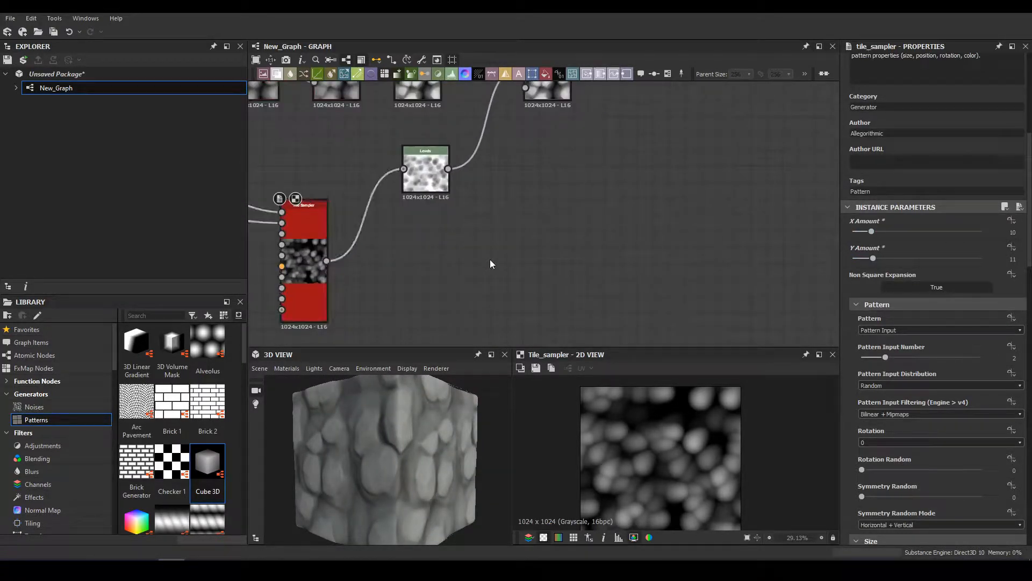
pyautogui.press('space')
pyautogui.press('Escape')
pyautogui.moveTo(460, 256); pyautogui.dragTo(327, 261)
pyautogui.moveTo(867, 303); pyautogui.dragTo(921, 302)
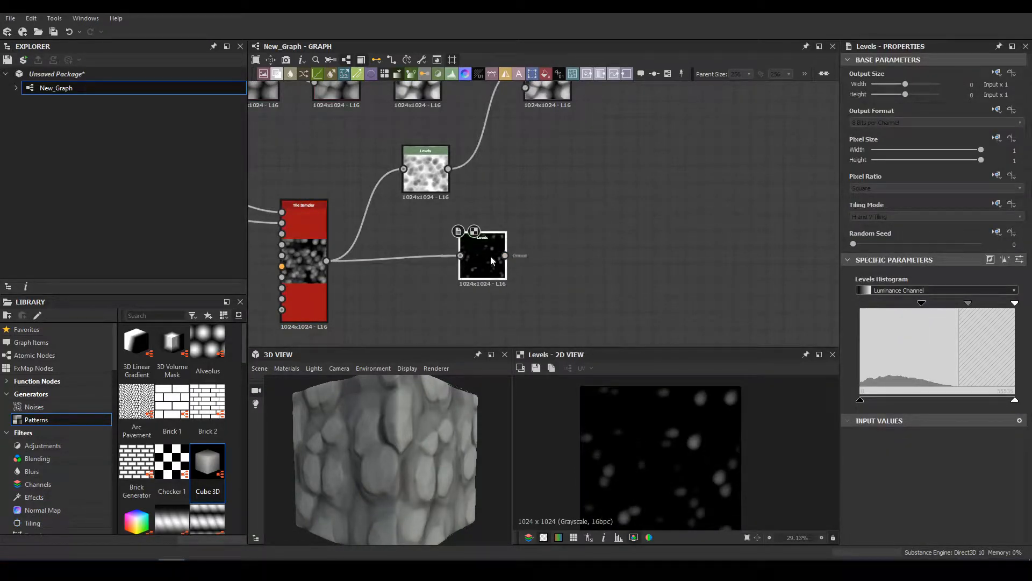
# - Add a Curve node after the second Levels, with a middle key at about 0.5 and the starting key raised to 1
pyautogui.press('space')
pyautogui.write('cu')
pyautogui.press('Return')
pyautogui.click(945, 390)
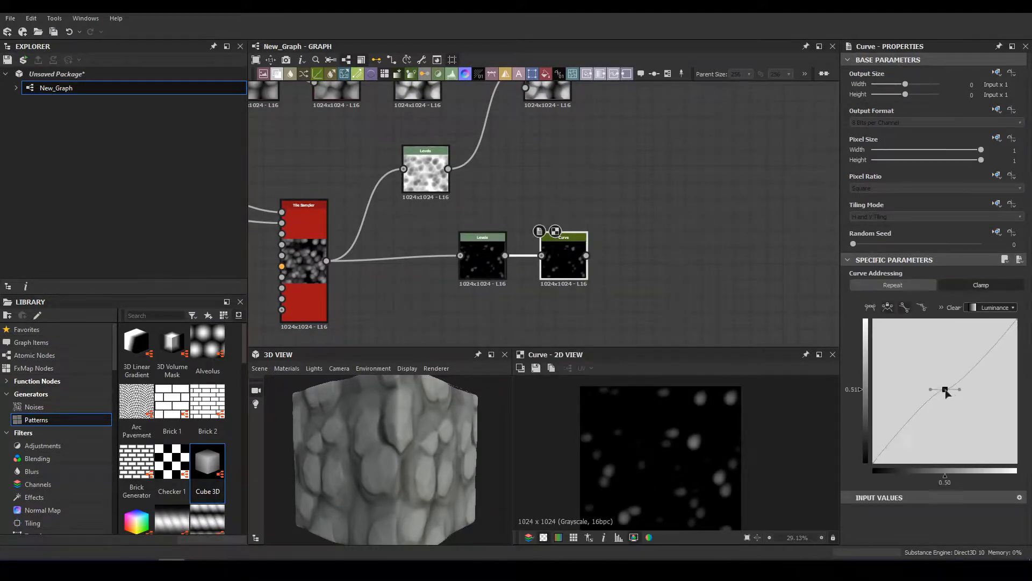
pyautogui.moveTo(876, 466); pyautogui.dragTo(873, 320)
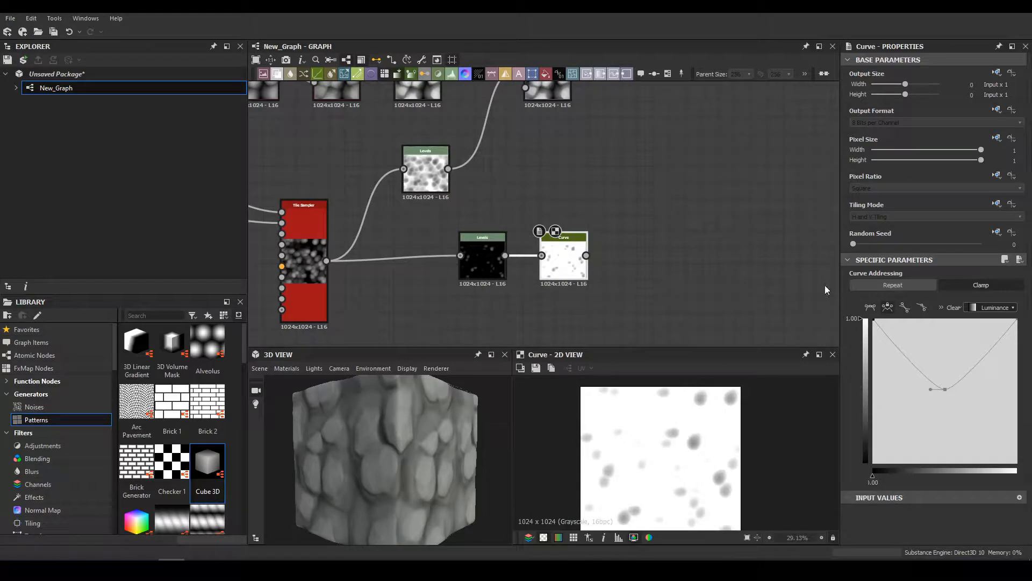
# - Insert another Blend after the Multiply Blend and connect the Curve output to its foreground
pyautogui.scroll(3, 781, 445)
pyautogui.moveTo(618, 220); pyautogui.dragTo(555, 285, button='middle')
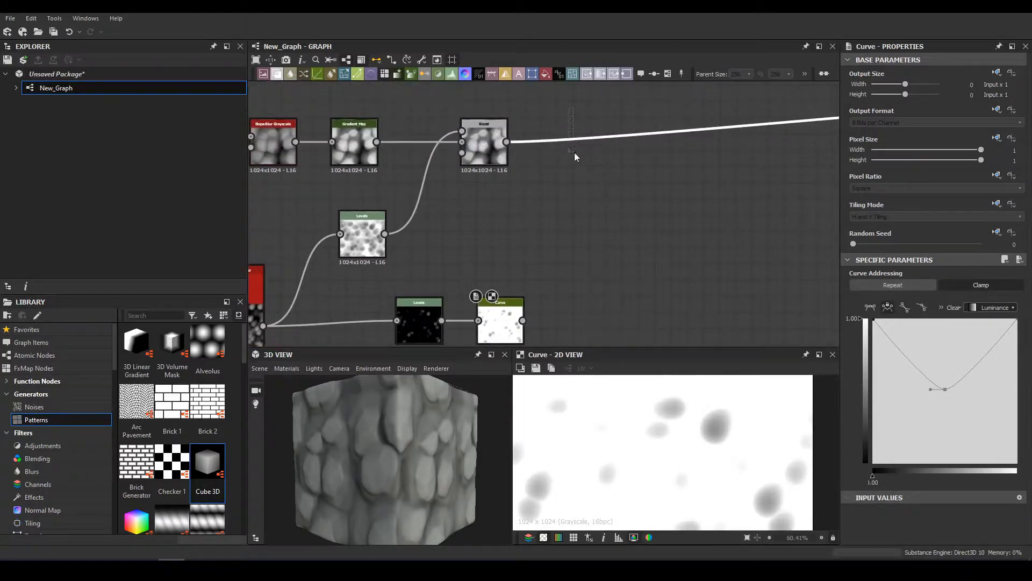
pyautogui.press('space')
pyautogui.write('blend')
pyautogui.press('Return')
pyautogui.moveTo(795, 141); pyautogui.dragTo(610, 156)
pyautogui.moveTo(523, 321); pyautogui.dragTo(599, 131)
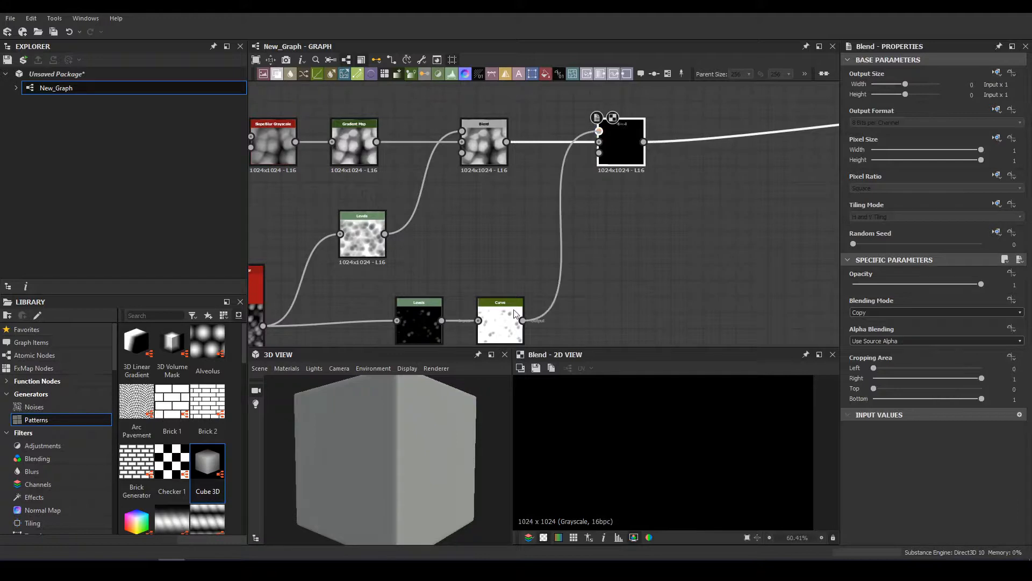
# - Set the new Blend's mode to Min (Darken) and inspect the resulting holes on the 3D cube
pyautogui.click(888, 313)
pyautogui.click(879, 364)
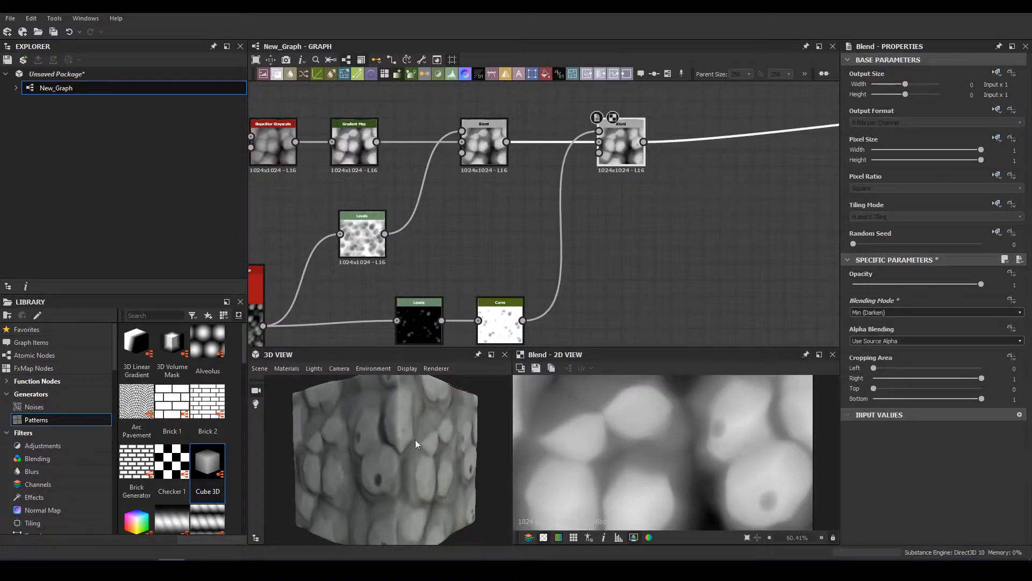
pyautogui.scroll(5, 415, 440)
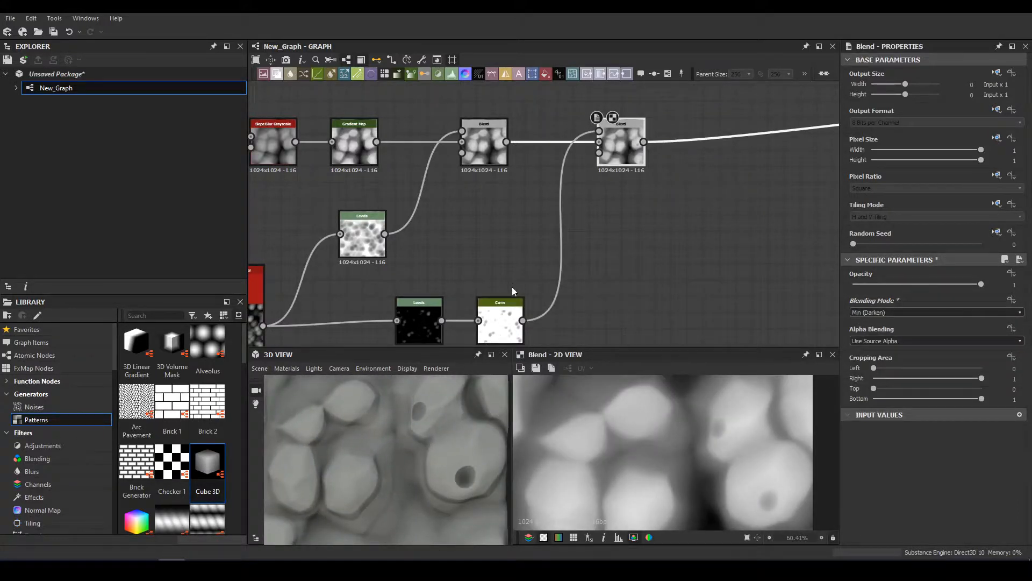
pyautogui.scroll(-4, 431, 458)
pyautogui.moveTo(431, 457); pyautogui.dragTo(442, 336)
# - Flatten the Curve by lowering its starting key and moving the middle key to about position 0.67, value 0.66
pyautogui.doubleClick(508, 335)
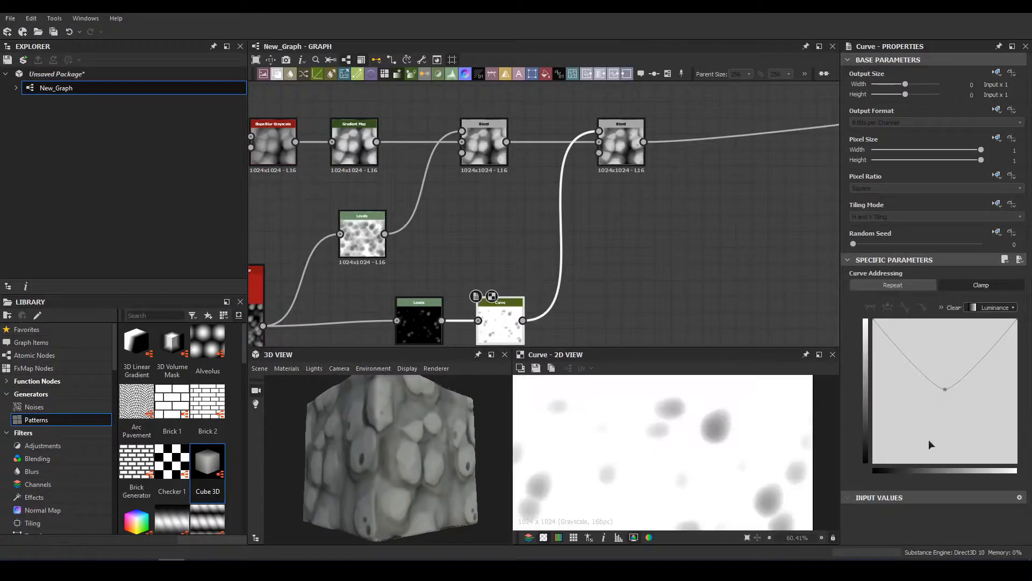
pyautogui.moveTo(944, 389); pyautogui.dragTo(999, 421)
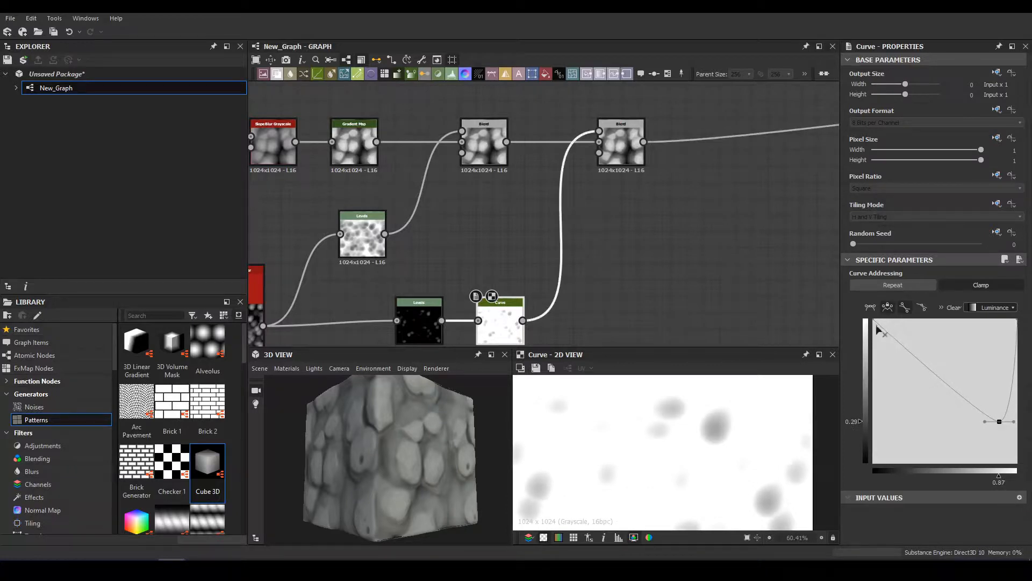
pyautogui.moveTo(875, 322); pyautogui.dragTo(871, 350)
pyautogui.moveTo(996, 421); pyautogui.dragTo(970, 368)
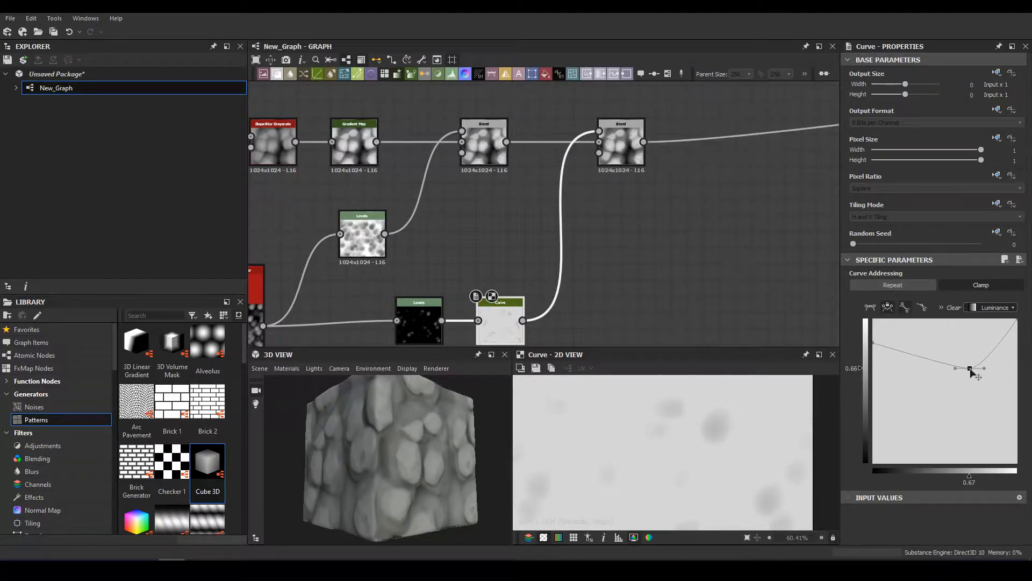
# - Move the pre-output Blend with its lower output branches closer to the Min (Darken) Blend, and place the Normal node above them
pyautogui.moveTo(439, 528); pyautogui.dragTo(429, 454)
pyautogui.scroll(-5, 310, 472)
pyautogui.moveTo(792, 178); pyautogui.dragTo(450, 254, button='middle')
pyautogui.scroll(-5, 451, 254)
pyautogui.moveTo(659, 162); pyautogui.dragTo(612, 164, button='middle')
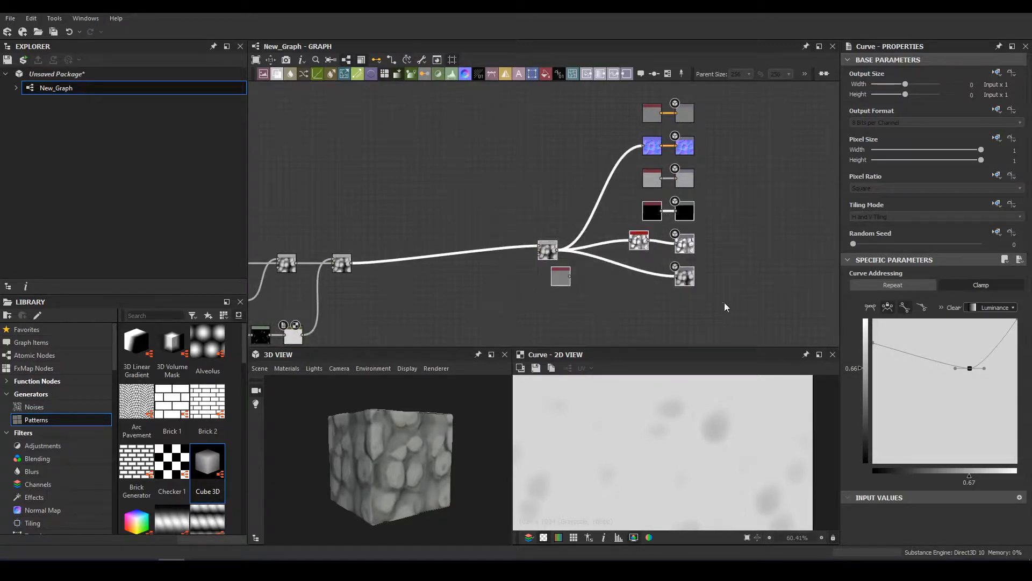
pyautogui.moveTo(540, 251); pyautogui.dragTo(458, 294)
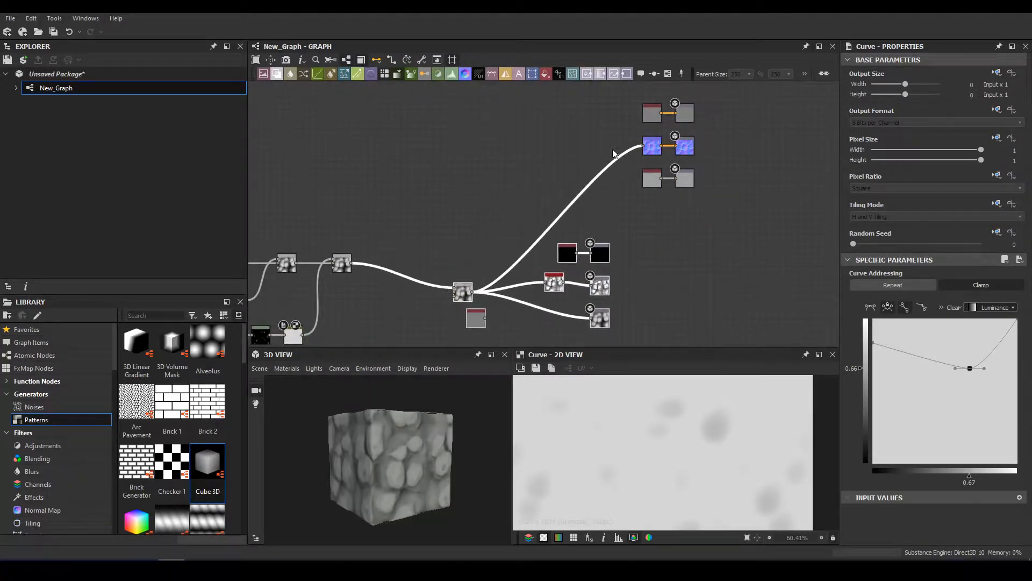
pyautogui.moveTo(653, 151); pyautogui.dragTo(418, 160)
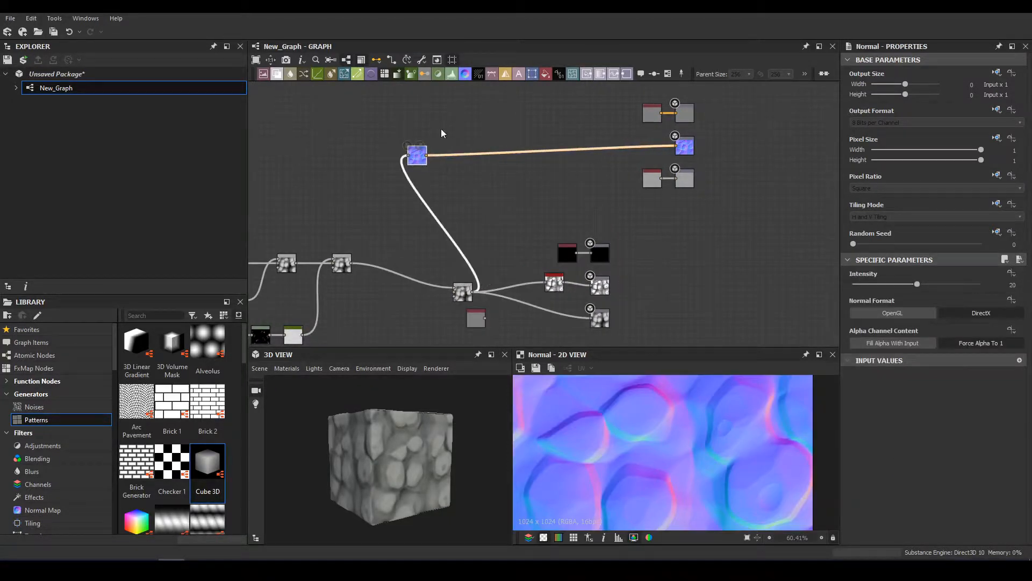
# - Add a Curvature Smooth node fed by the Normal node
pyautogui.scroll(2, 427, 198)
pyautogui.scroll(1, 427, 198)
pyautogui.press('space')
pyautogui.write('cur')
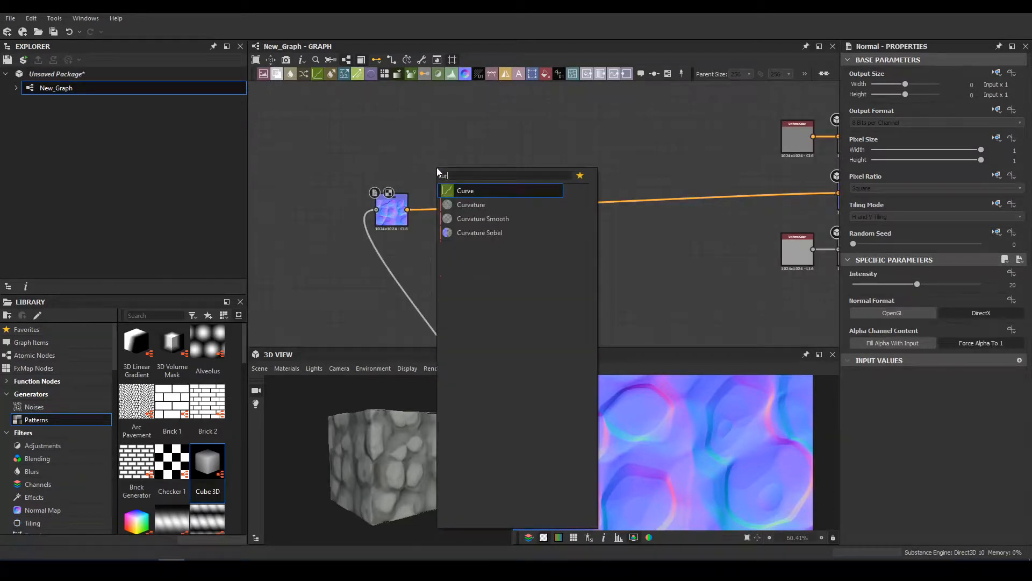
pyautogui.press('Down')
pyautogui.press('Down')
pyautogui.press('Return')
pyautogui.scroll(2, 404, 172)
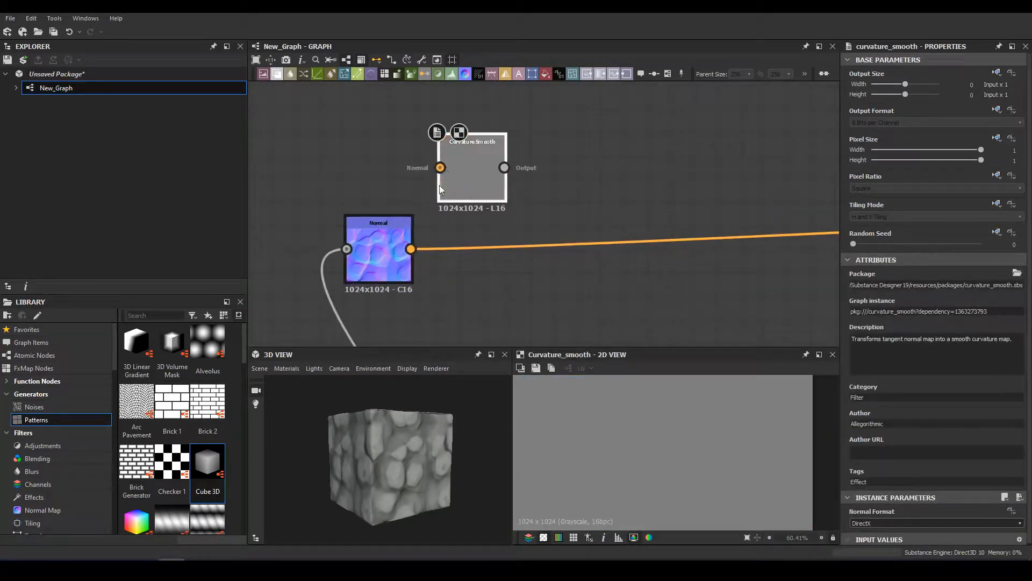
pyautogui.moveTo(464, 192); pyautogui.dragTo(387, 208, button='middle')
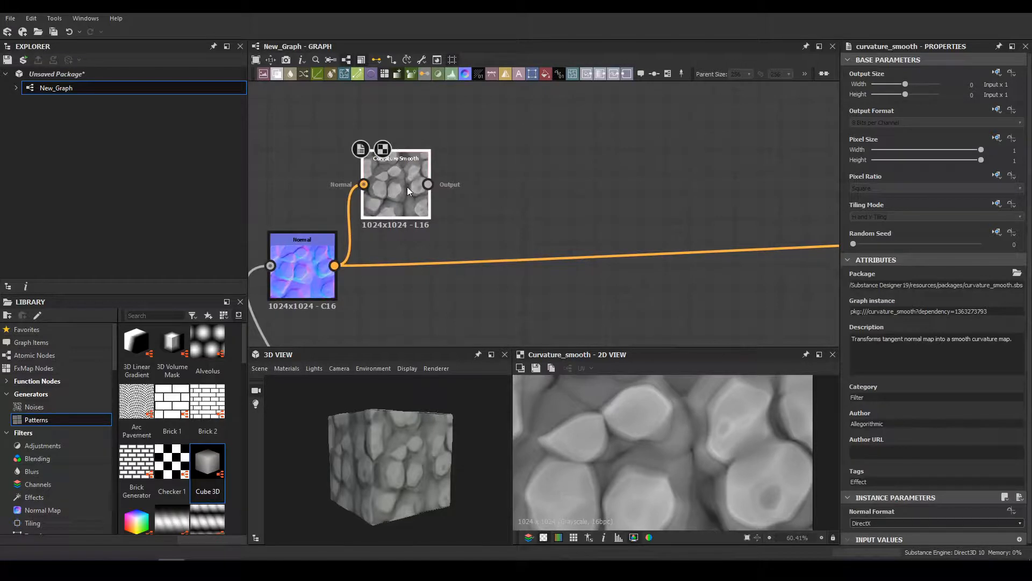
# - Add a Gradient Map after the Curvature Smooth node
pyautogui.press('space')
pyautogui.write('gradient')
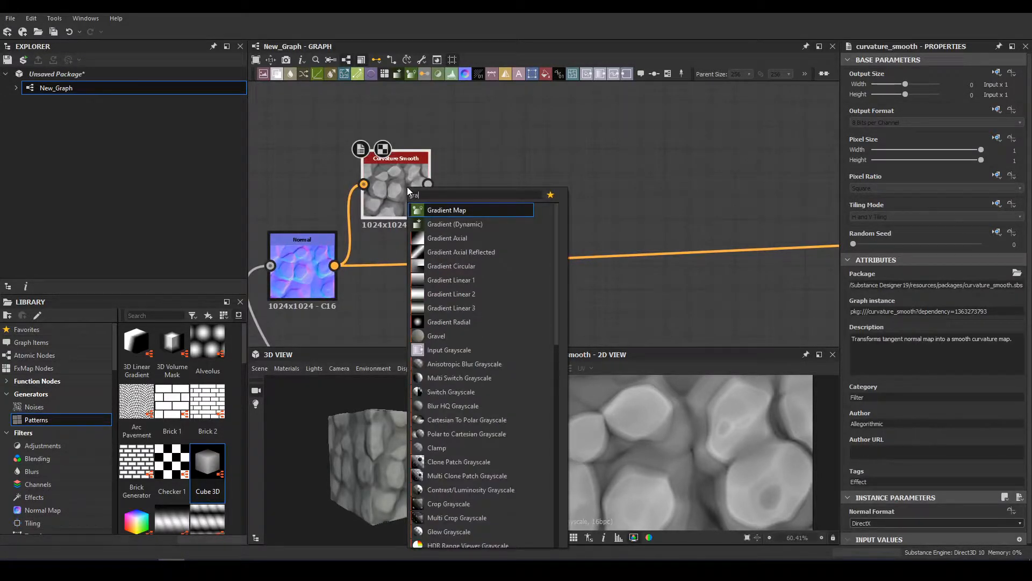
pyautogui.press('Return')
# - Add another Gradient Map fed by the pre-output Blend and place it below the Curvature Smooth branch
pyautogui.scroll(-4, 615, 195)
pyautogui.moveTo(474, 317); pyautogui.dragTo(473, 163, button='middle')
pyautogui.scroll(1, 607, 136)
pyautogui.press('space')
pyautogui.write('gra')
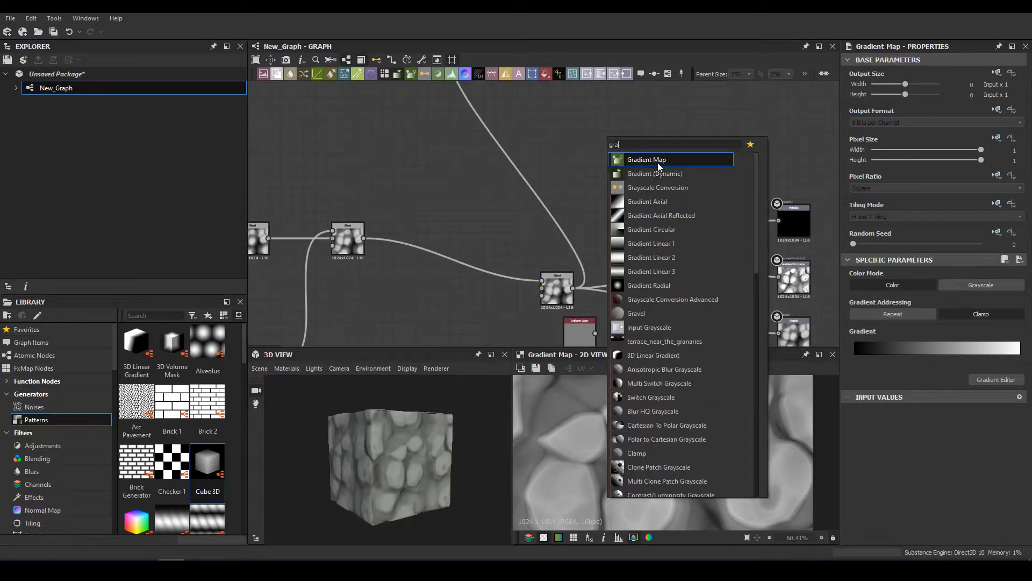
pyautogui.click(657, 160)
pyautogui.moveTo(573, 288); pyautogui.dragTo(587, 100)
pyautogui.moveTo(587, 100); pyautogui.dragTo(564, 273, button='middle')
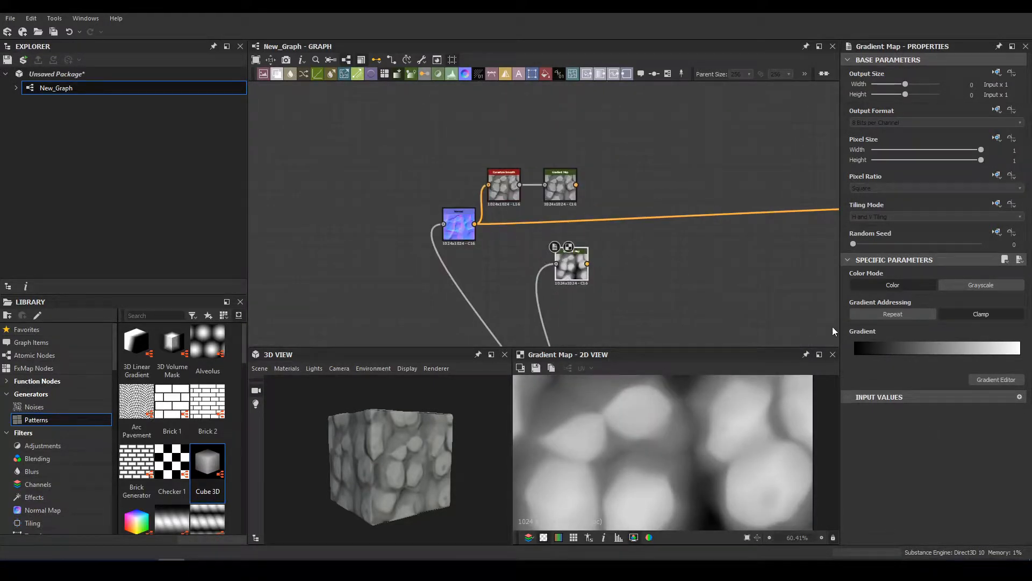
# - Set the black start key of the lower Gradient Map's gradient to the very dark brown #221919
pyautogui.doubleClick(857, 357)
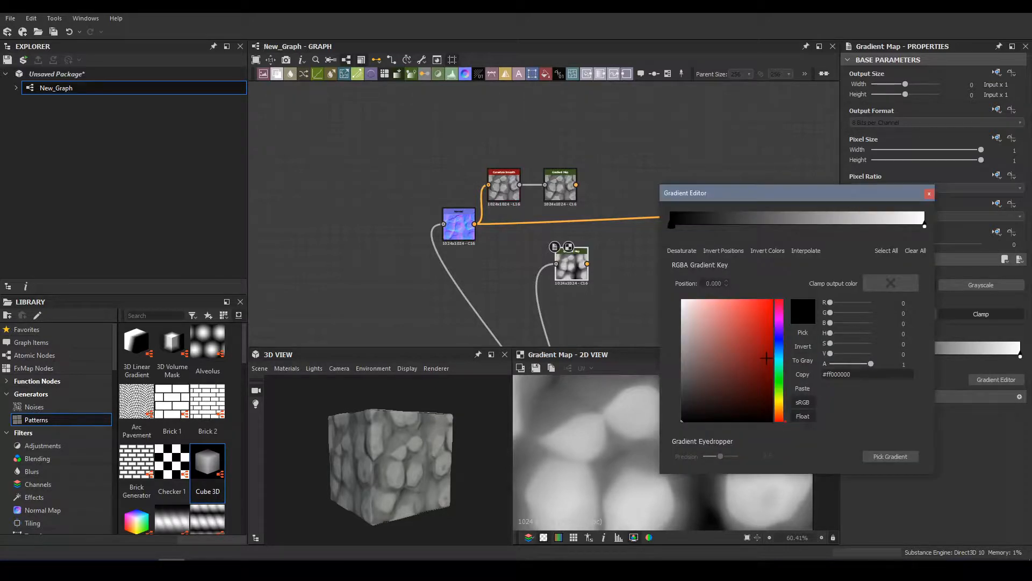
pyautogui.moveTo(677, 229); pyautogui.dragTo(685, 179)
pyautogui.click(669, 226)
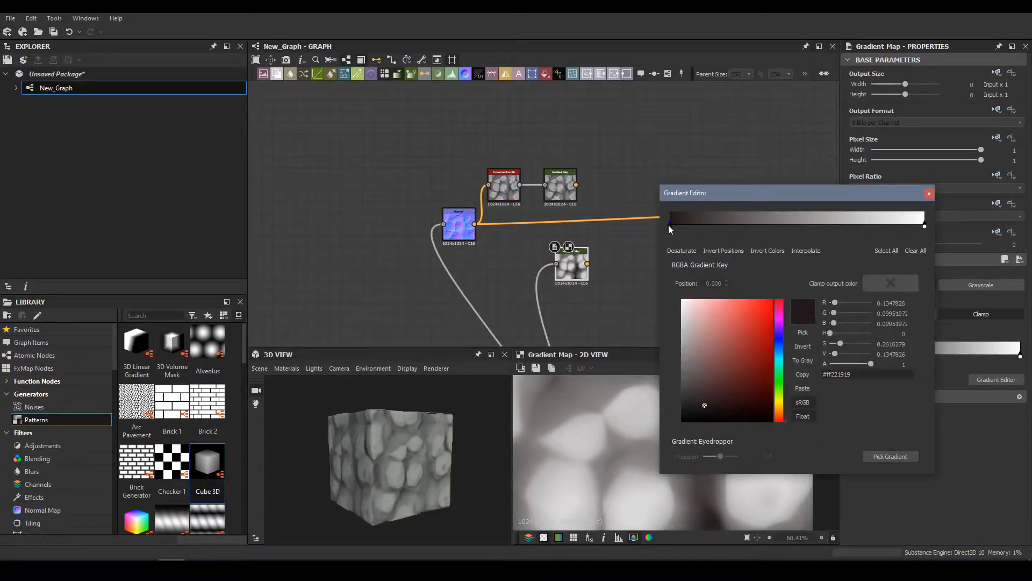
# - Add a gradient key near the dark end, move it to position 0.312 and color it brown #544939
pyautogui.click(714, 225)
pyautogui.moveTo(704, 363); pyautogui.dragTo(710, 381)
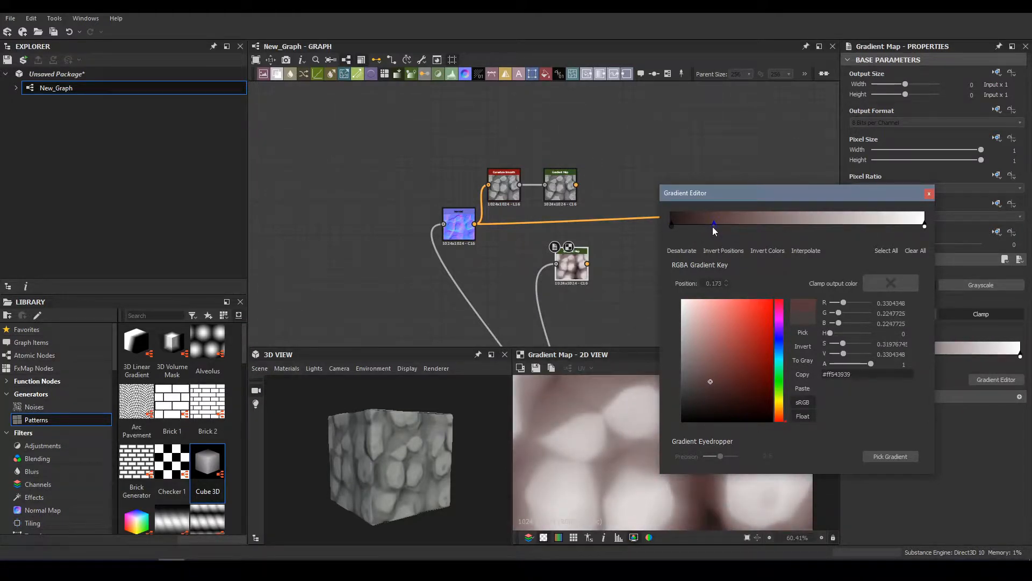
pyautogui.moveTo(714, 226); pyautogui.dragTo(750, 225)
pyautogui.moveTo(778, 318); pyautogui.dragTo(777, 333)
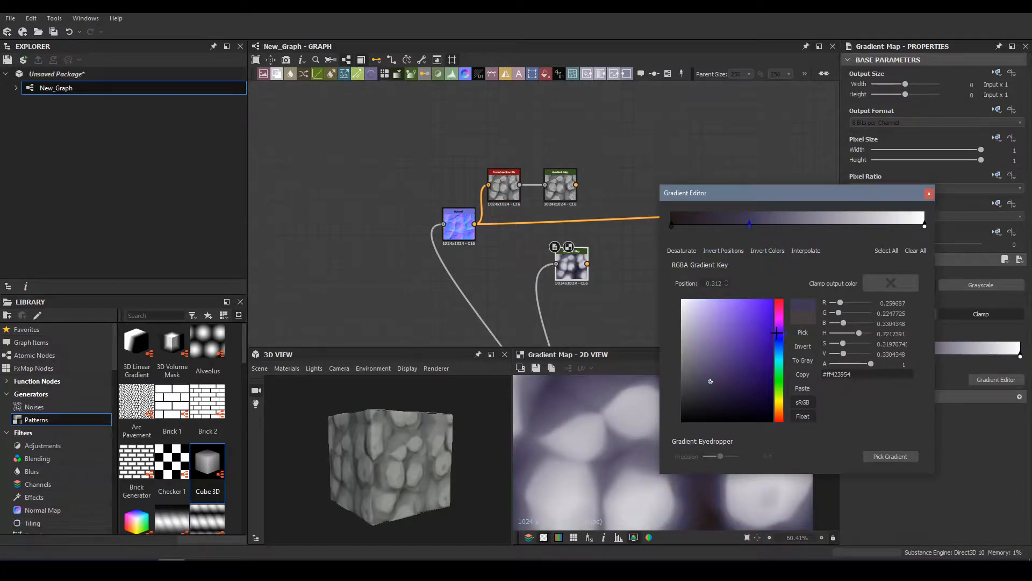
pyautogui.click(780, 410)
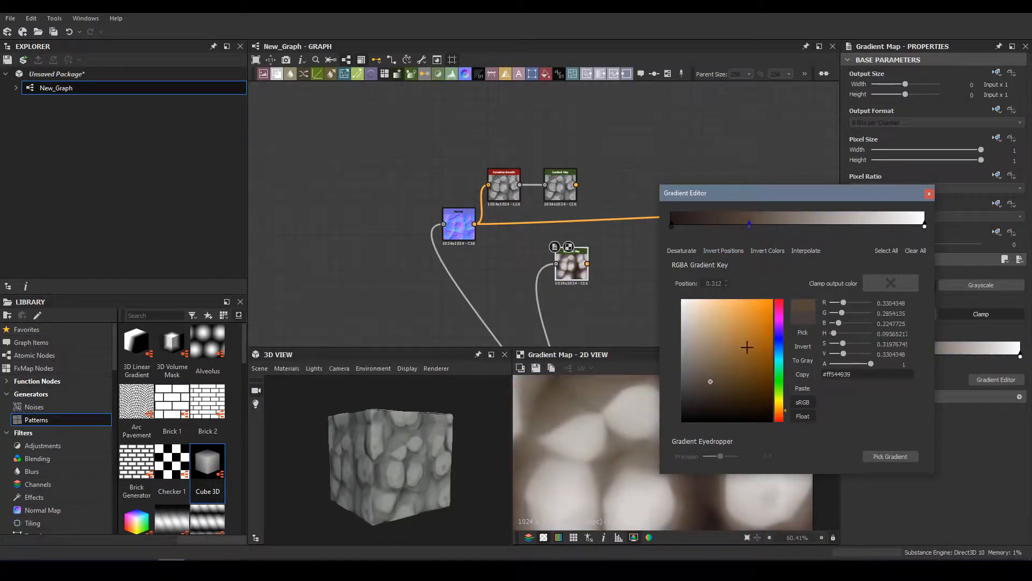
# - Add another gradient key at position 0.734 colored #494641, and recolor the 0.312 key to #3f3b36
pyautogui.click(769, 228)
pyautogui.moveTo(768, 228); pyautogui.dragTo(857, 226)
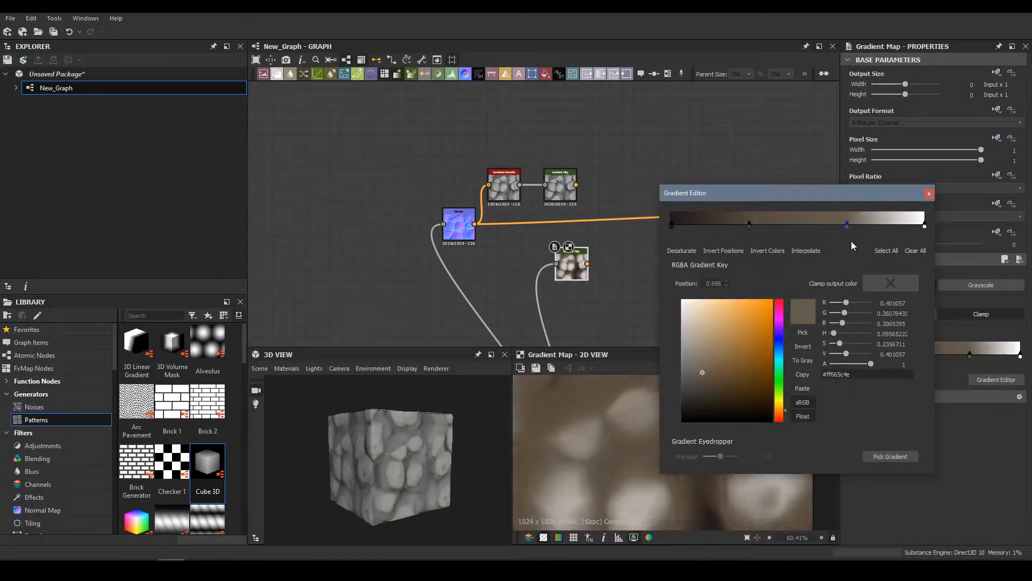
pyautogui.moveTo(705, 383); pyautogui.dragTo(690, 386)
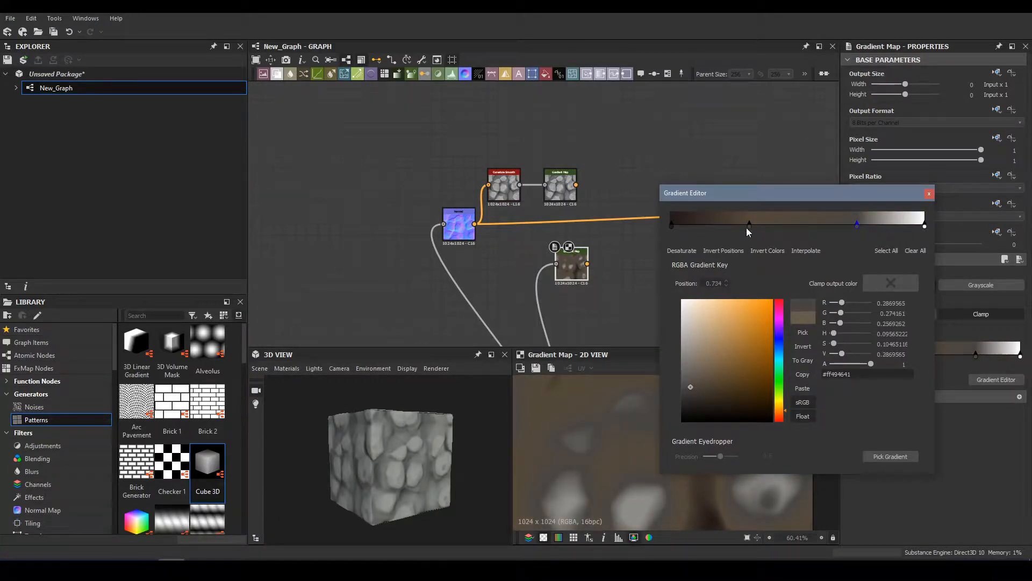
pyautogui.click(749, 225)
pyautogui.moveTo(708, 376); pyautogui.dragTo(694, 389)
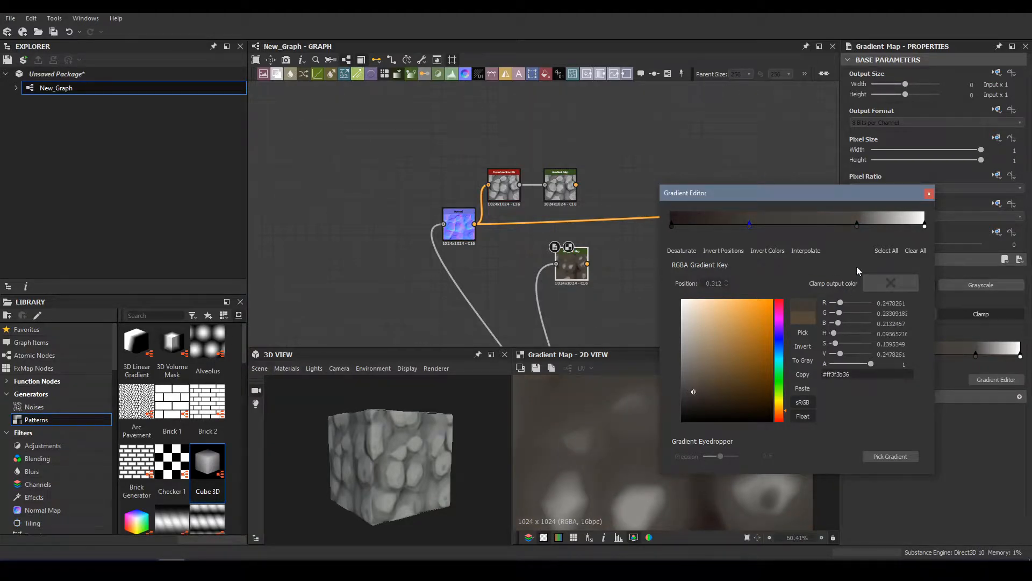
# - Color the gradient's white end key dark reddish brown and remove the two intermediate keys
pyautogui.click(924, 226)
pyautogui.click(701, 389)
pyautogui.moveTo(856, 225); pyautogui.dragTo(814, 194)
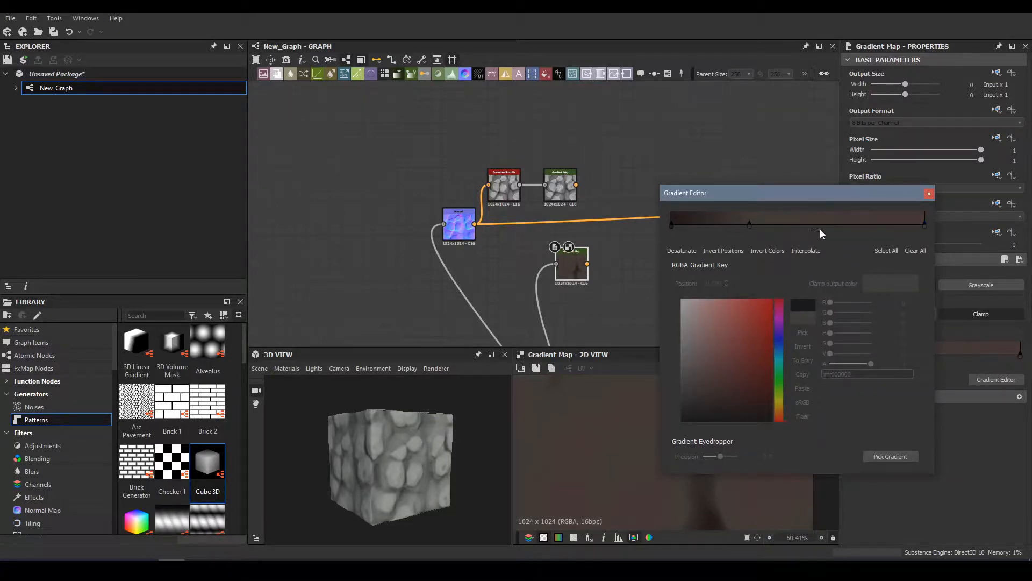
pyautogui.moveTo(750, 224); pyautogui.dragTo(740, 221)
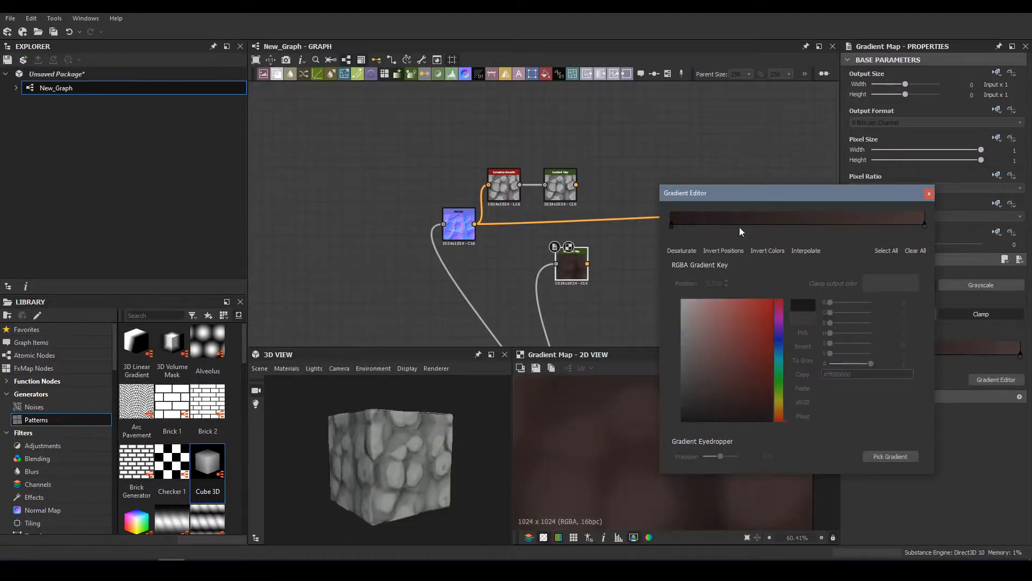
# - Add one intermediate gradient key, place it about a third of the way along the gradient, and close the Gradient Editor
pyautogui.click(886, 221)
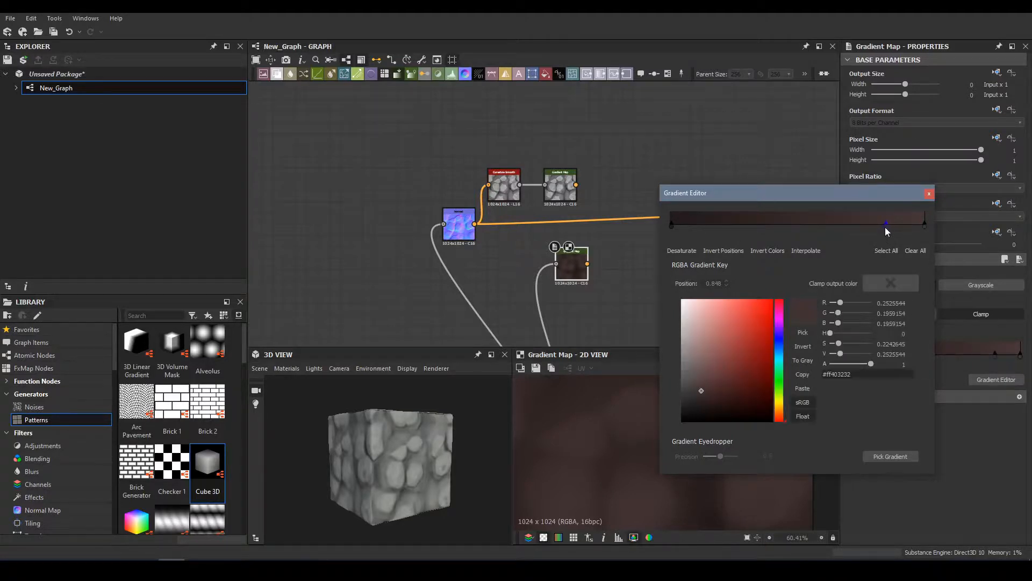
pyautogui.moveTo(803, 233); pyautogui.dragTo(784, 237)
pyautogui.hotkey('ctrl', 'z')
pyautogui.moveTo(886, 226); pyautogui.dragTo(815, 228)
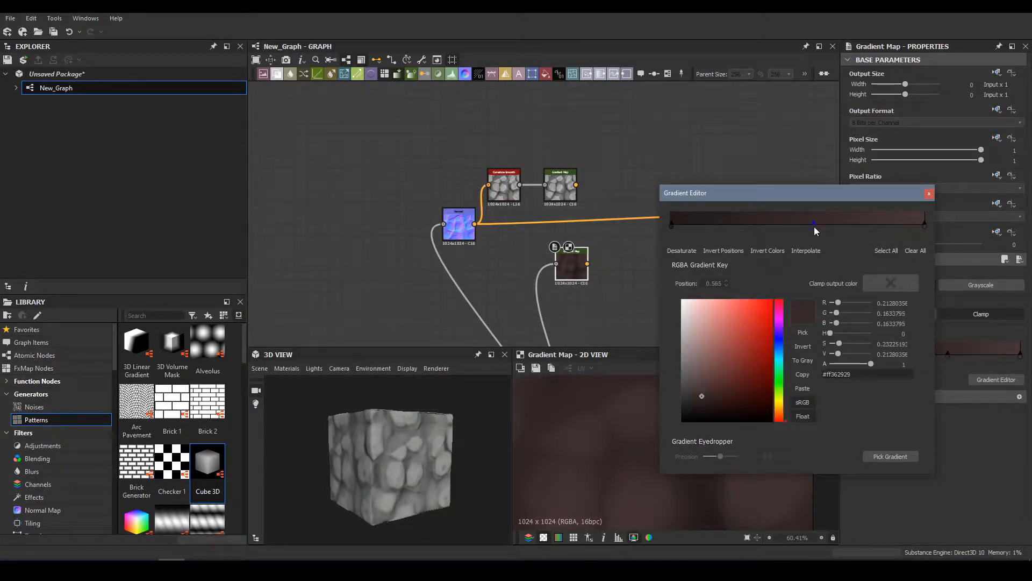
pyautogui.moveTo(815, 228); pyautogui.dragTo(762, 235)
pyautogui.click(929, 193)
# - Connect the brown Gradient Map to the base color output in place of its Uniform Color
pyautogui.moveTo(621, 288); pyautogui.dragTo(362, 283, button='middle')
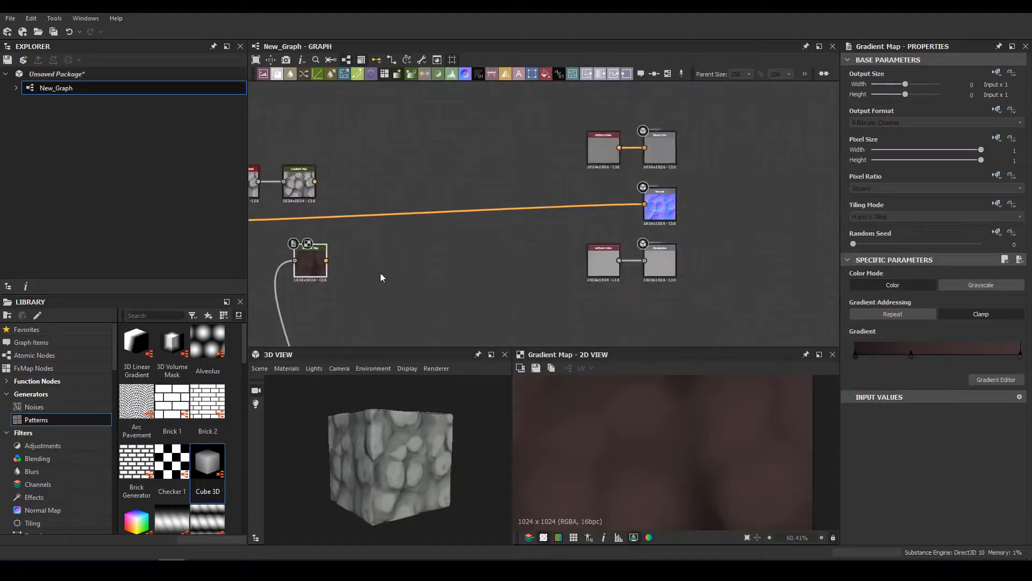
pyautogui.scroll(-2, 392, 270)
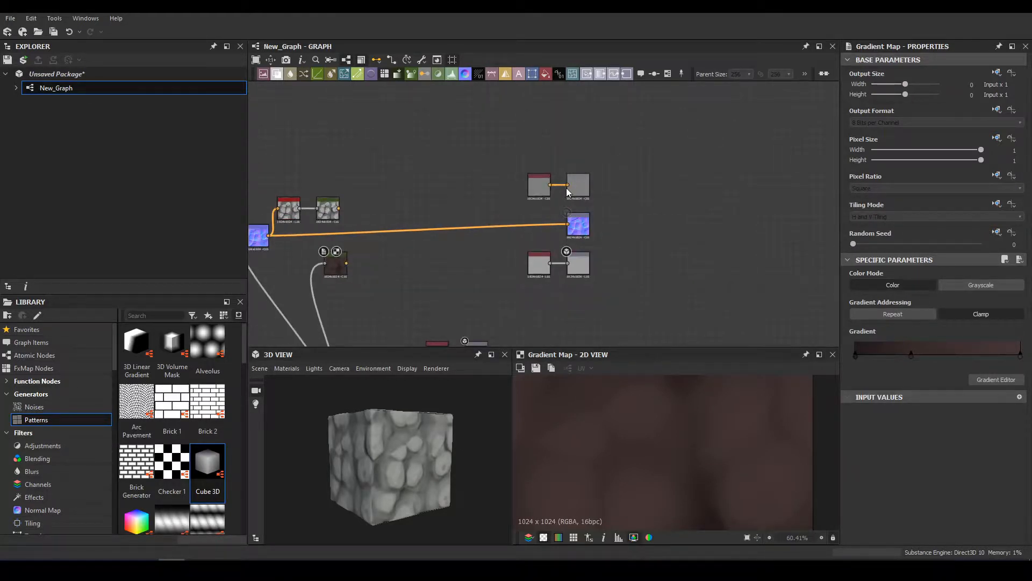
pyautogui.moveTo(347, 262); pyautogui.dragTo(347, 264)
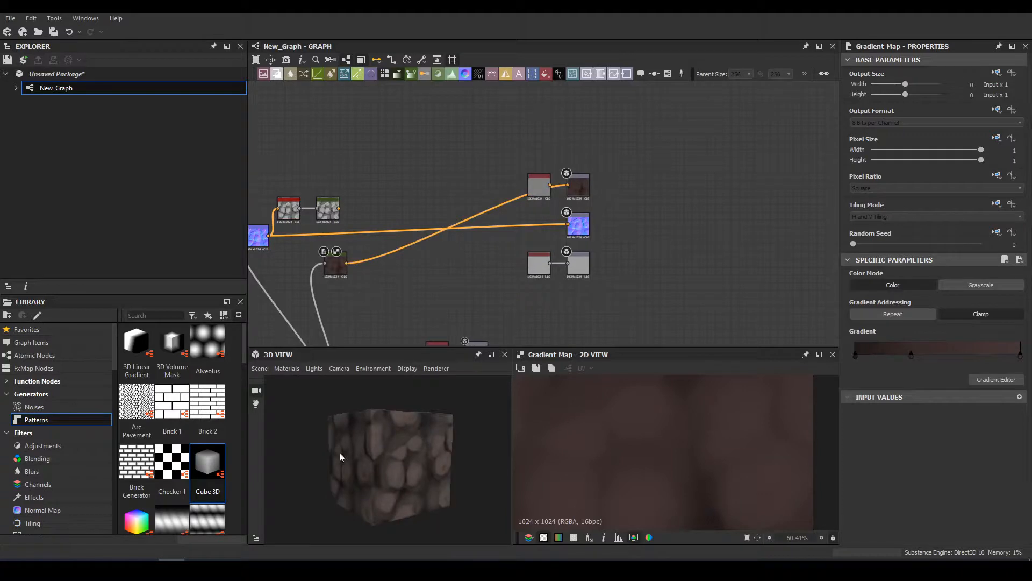
pyautogui.scroll(5, 372, 470)
pyautogui.scroll(4, 366, 260)
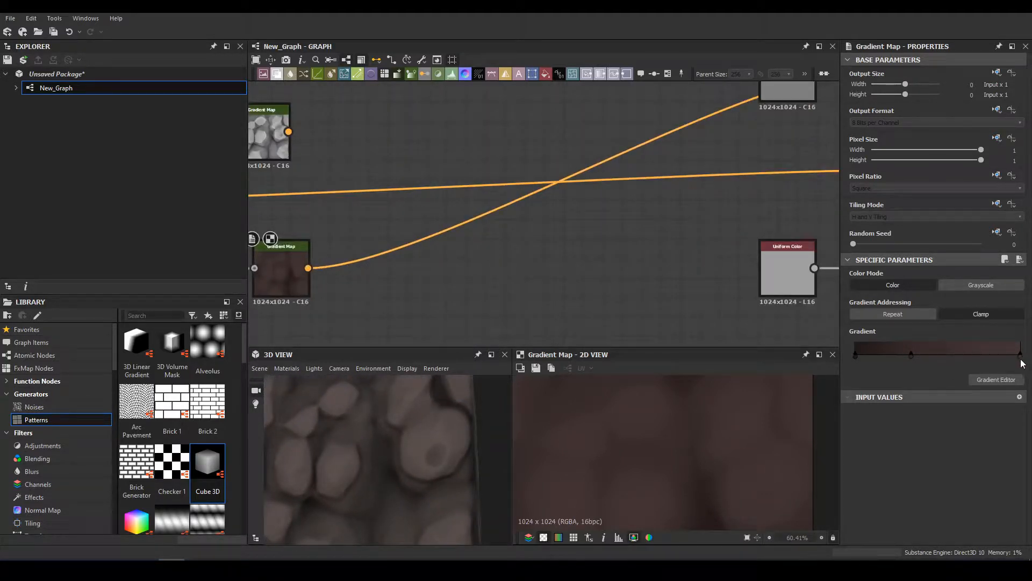
# - Add a gradient key near the light end, move the end key to position 0.977 and color it #6e4a4a
pyautogui.click(974, 355)
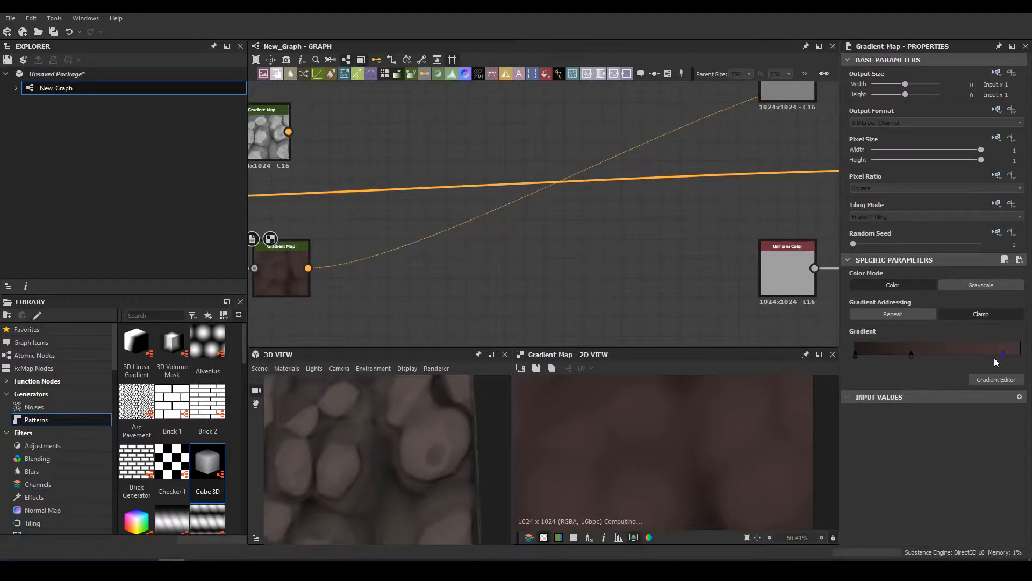
pyautogui.moveTo(997, 364); pyautogui.dragTo(1014, 366)
pyautogui.doubleClick(1017, 360)
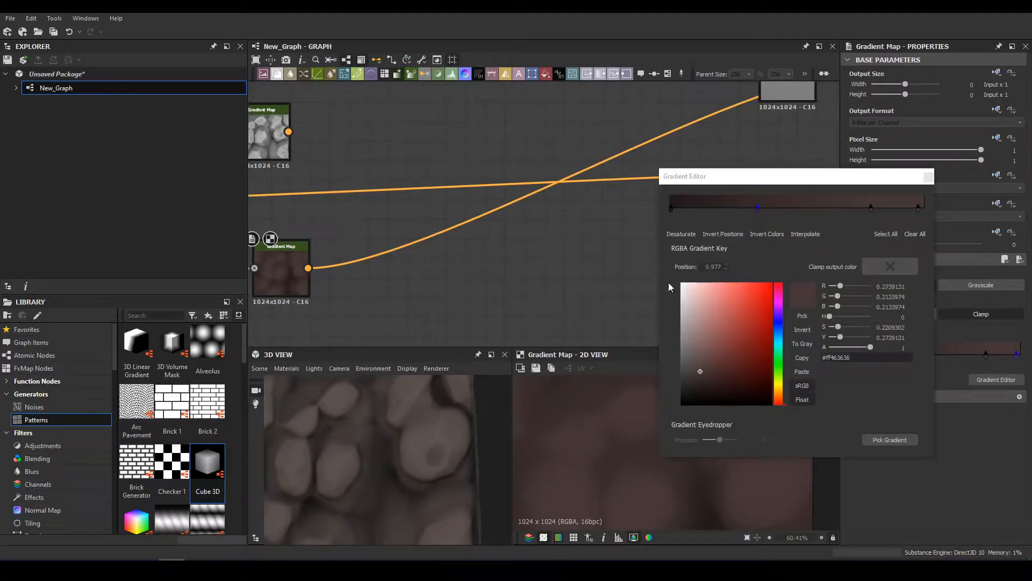
pyautogui.click(710, 353)
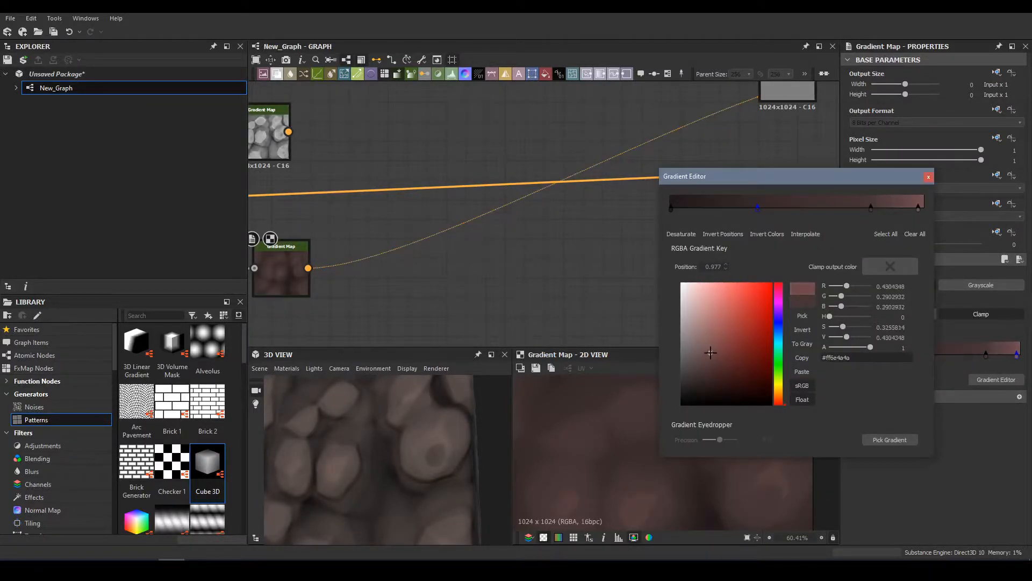
pyautogui.click(929, 177)
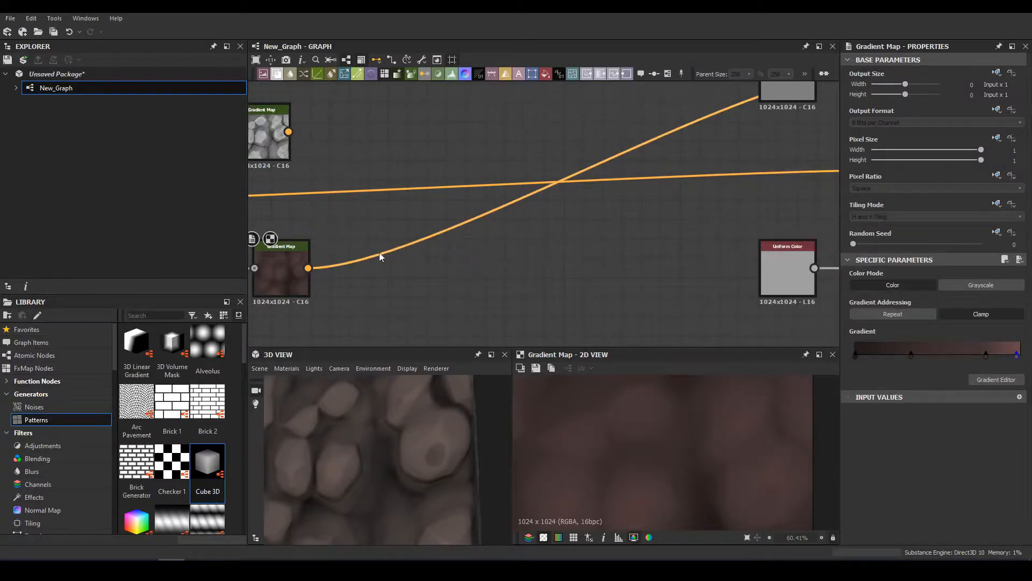
# - Insert an HSL node between the brown Gradient Map and the base color output, and set its Hue to 0.33
pyautogui.moveTo(381, 255); pyautogui.dragTo(568, 218, button='middle')
pyautogui.scroll(-3, 478, 226)
pyautogui.moveTo(479, 225); pyautogui.dragTo(424, 231)
pyautogui.scroll(5, 425, 230)
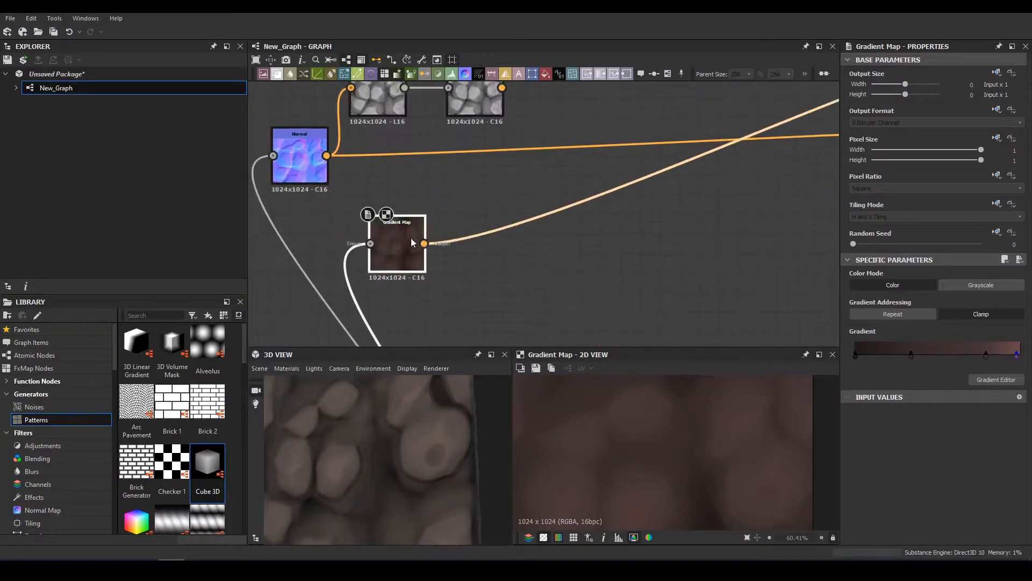
pyautogui.press('space')
pyautogui.write('hsl')
pyautogui.press('Return')
pyautogui.scroll(-5, 525, 293)
pyautogui.moveTo(737, 218); pyautogui.dragTo(562, 283)
pyautogui.moveTo(917, 284); pyautogui.dragTo(893, 285)
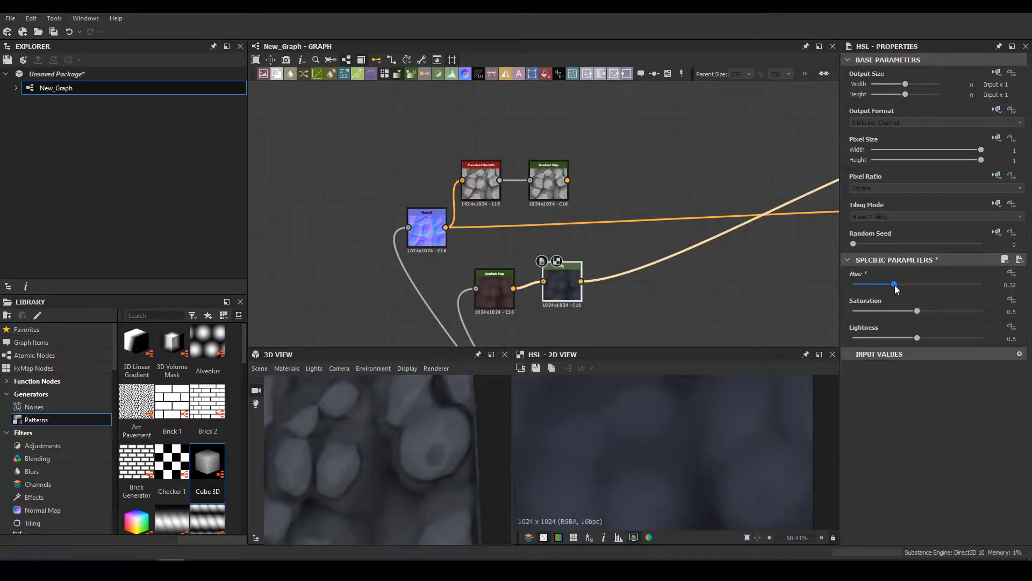
pyautogui.scroll(-5, 424, 386)
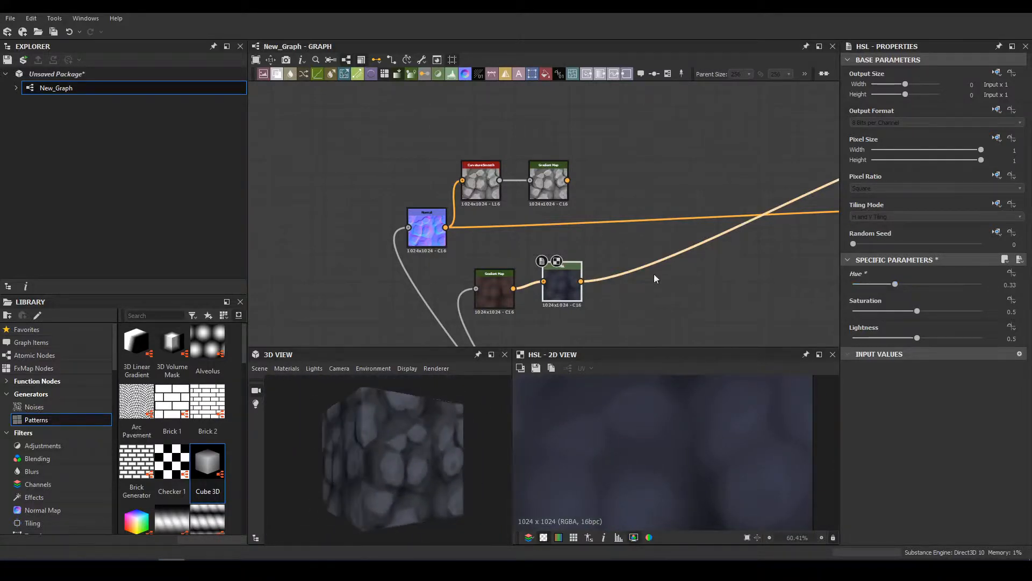
# - Lower the Height Depth of the Ambient Occlusion (HBAO) node to about 0.04
pyautogui.moveTo(654, 274); pyautogui.dragTo(602, 223, button='middle')
pyautogui.scroll(-4, 602, 222)
pyautogui.moveTo(685, 273); pyautogui.dragTo(696, 215, button='middle')
pyautogui.scroll(4, 644, 292)
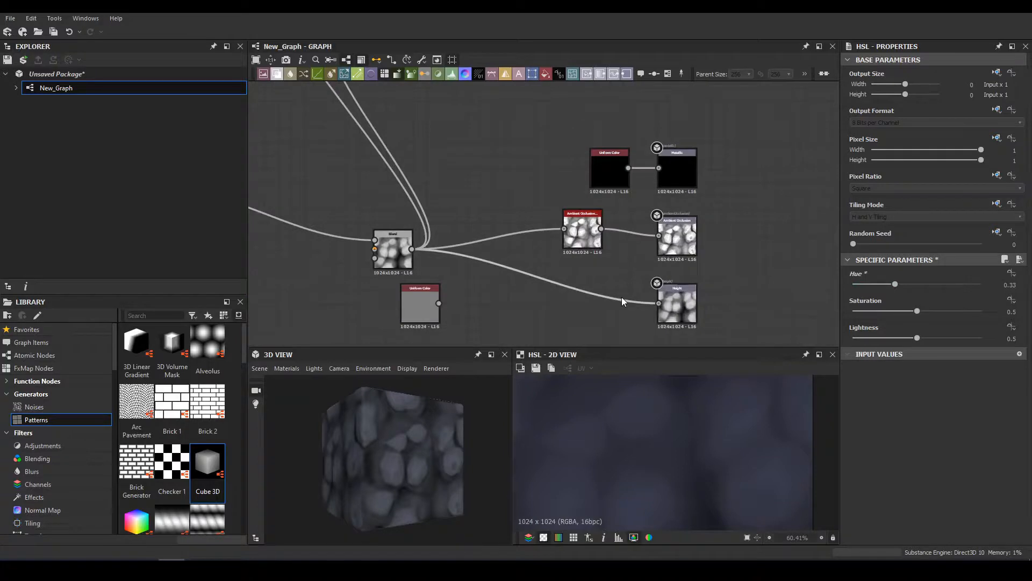
pyautogui.scroll(3, 584, 244)
pyautogui.doubleClick(585, 244)
pyautogui.scroll(-3, 883, 446)
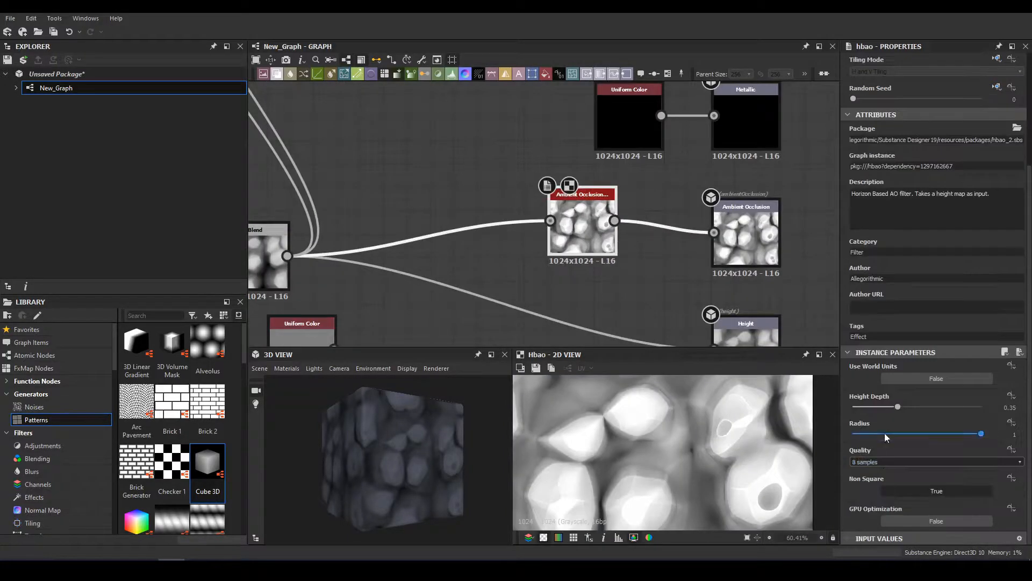
pyautogui.moveTo(870, 407); pyautogui.dragTo(860, 407)
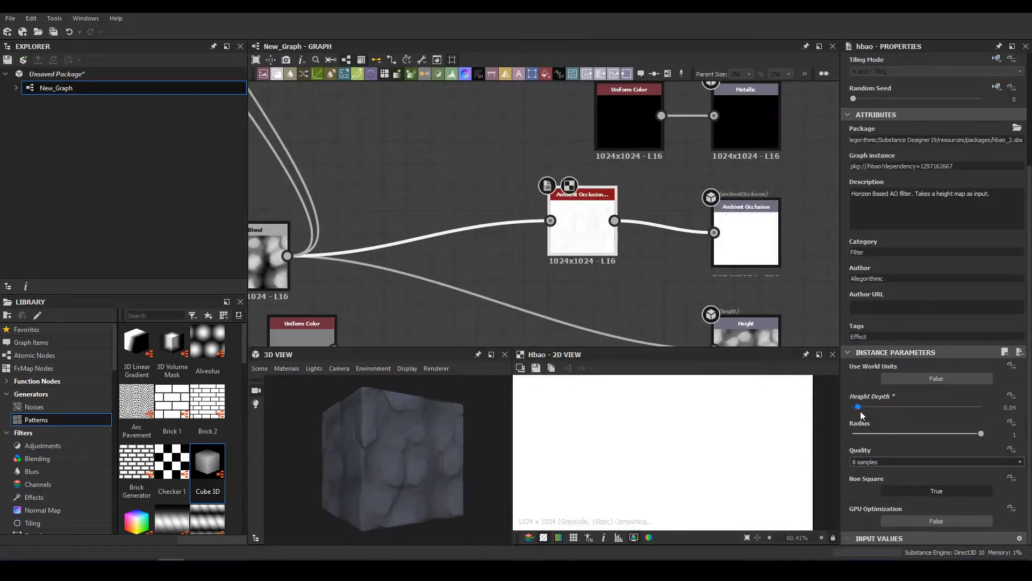
# - Examine the occlusion and color of the stones on the 3D cube up close, and preview the HSL node
pyautogui.moveTo(408, 491); pyautogui.dragTo(336, 470)
pyautogui.scroll(4, 405, 449)
pyautogui.moveTo(405, 449)
pyautogui.mouseDown()
pyautogui.moveTo(515, 434)
pyautogui.moveTo(419, 459)
pyautogui.mouseUp()
pyautogui.scroll(2, 418, 459)
pyautogui.moveTo(486, 198); pyautogui.dragTo(474, 346, button='middle')
pyautogui.moveTo(486, 115); pyautogui.dragTo(510, 292, button='middle')
pyautogui.scroll(-3, 411, 231)
pyautogui.scroll(3, 413, 231)
pyautogui.doubleClick(413, 231)
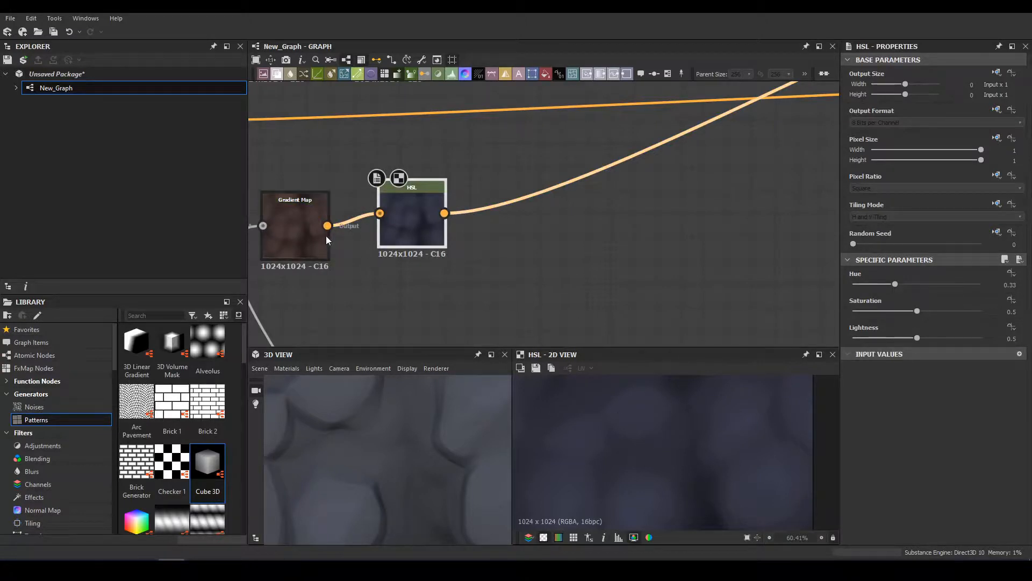
pyautogui.scroll(-3, 484, 262)
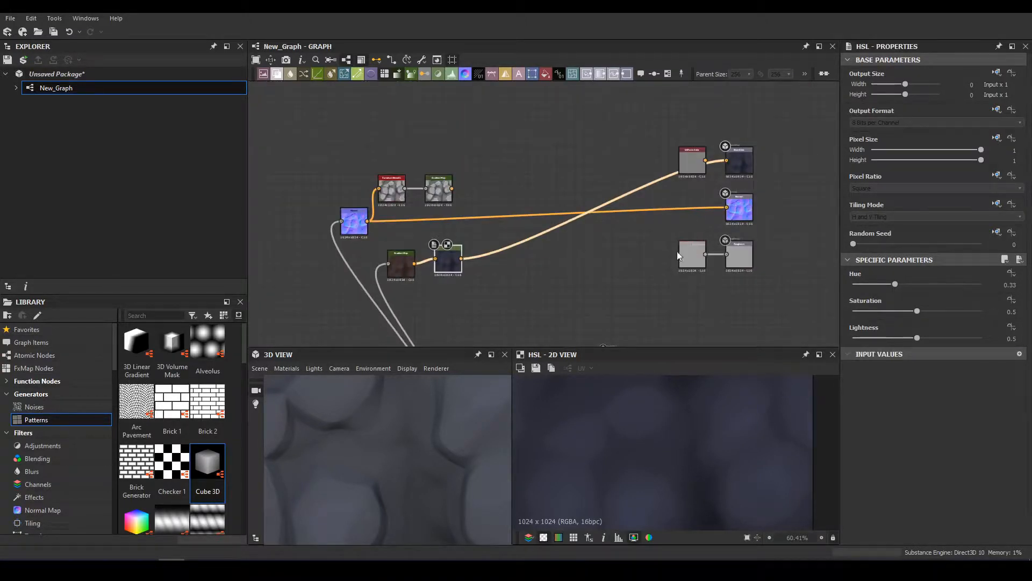
pyautogui.scroll(-3, 408, 465)
pyautogui.moveTo(407, 465); pyautogui.dragTo(444, 423)
pyautogui.scroll(2, 488, 243)
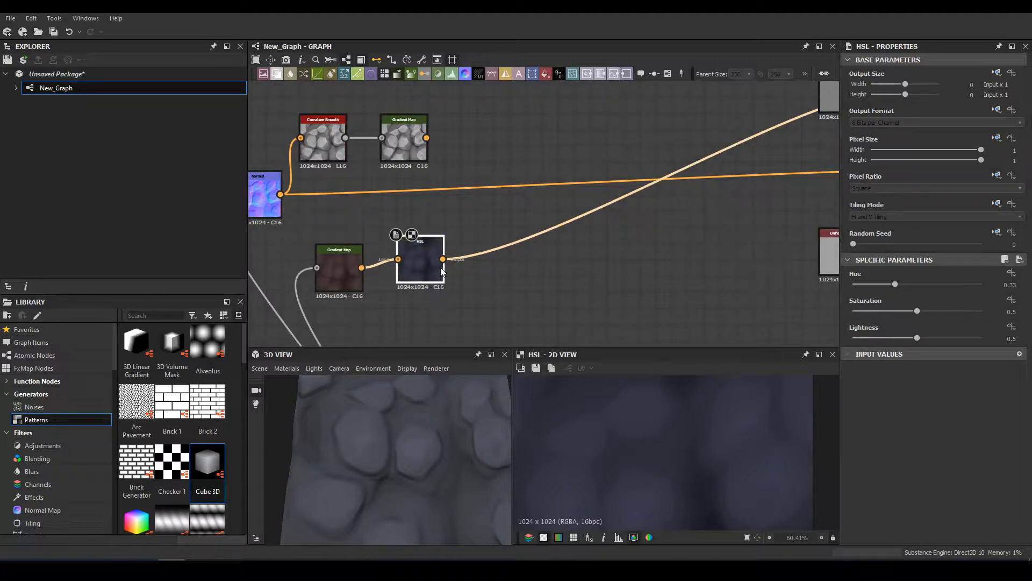
# - Insert a Blend node after the HSL node and connect the curvature Gradient Map to its foreground input
pyautogui.click(515, 234)
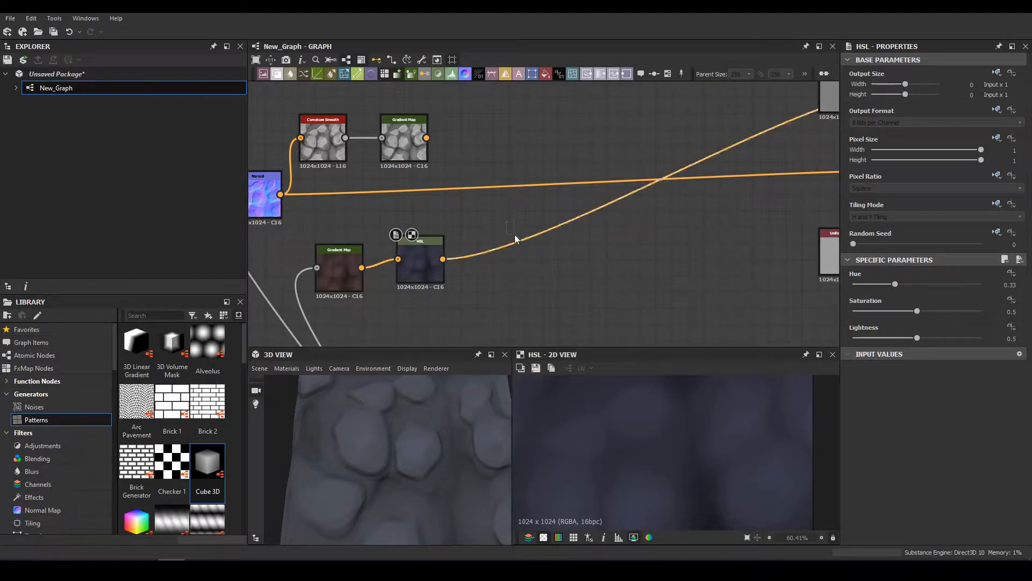
pyautogui.press('space')
pyautogui.write('blend')
pyautogui.press('Return')
pyautogui.moveTo(682, 166); pyautogui.dragTo(427, 138)
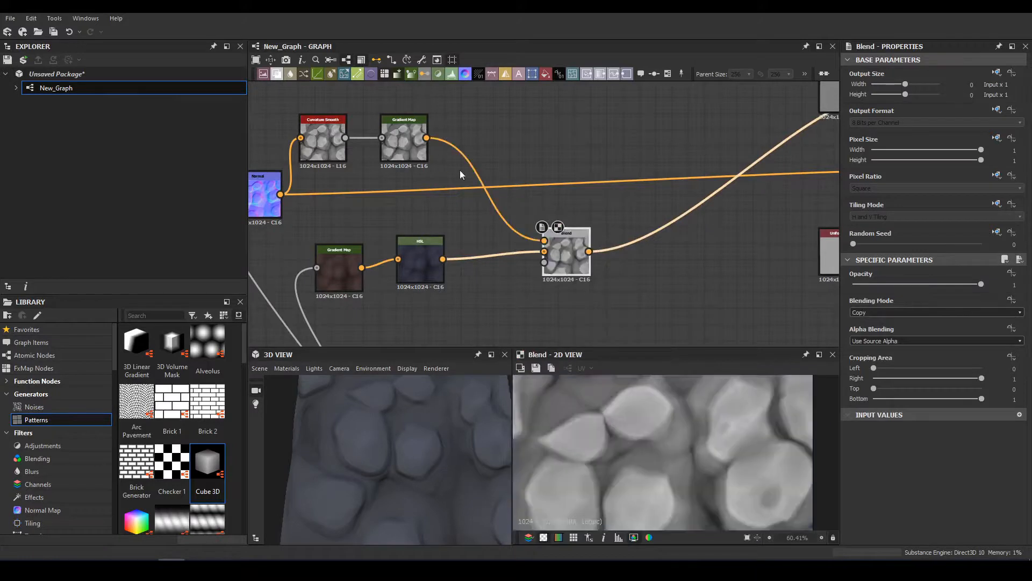
# - Increase the curvature Gradient Map's contrast by moving its black key to about 0.61 and its white key inward
pyautogui.click(406, 142)
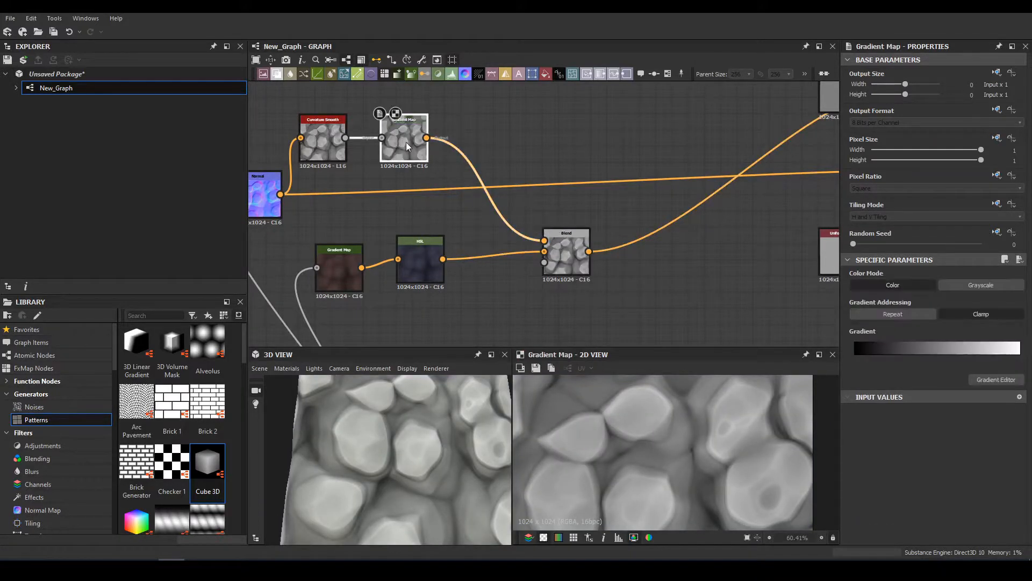
pyautogui.doubleClick(856, 354)
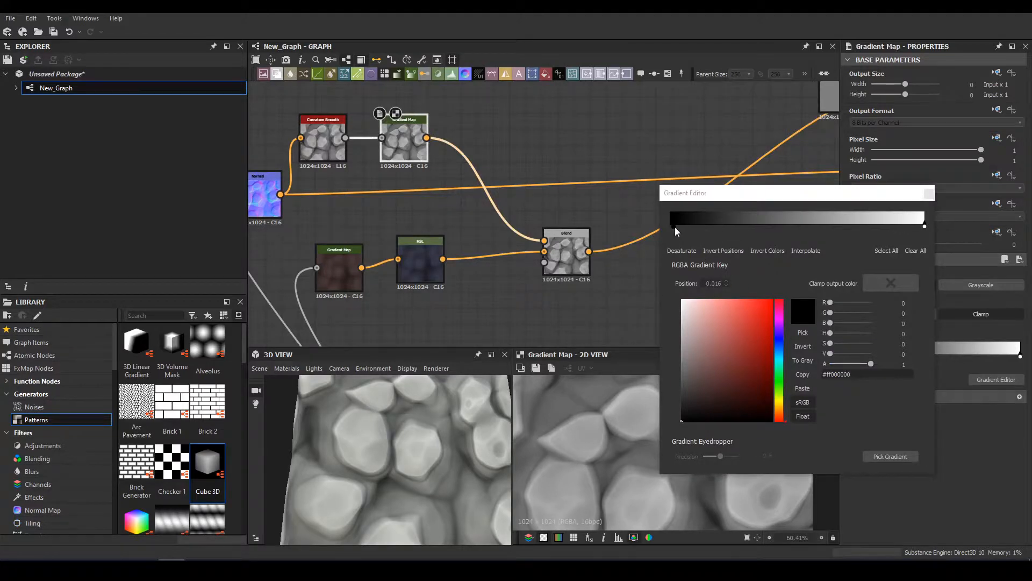
pyautogui.moveTo(694, 233); pyautogui.dragTo(837, 248)
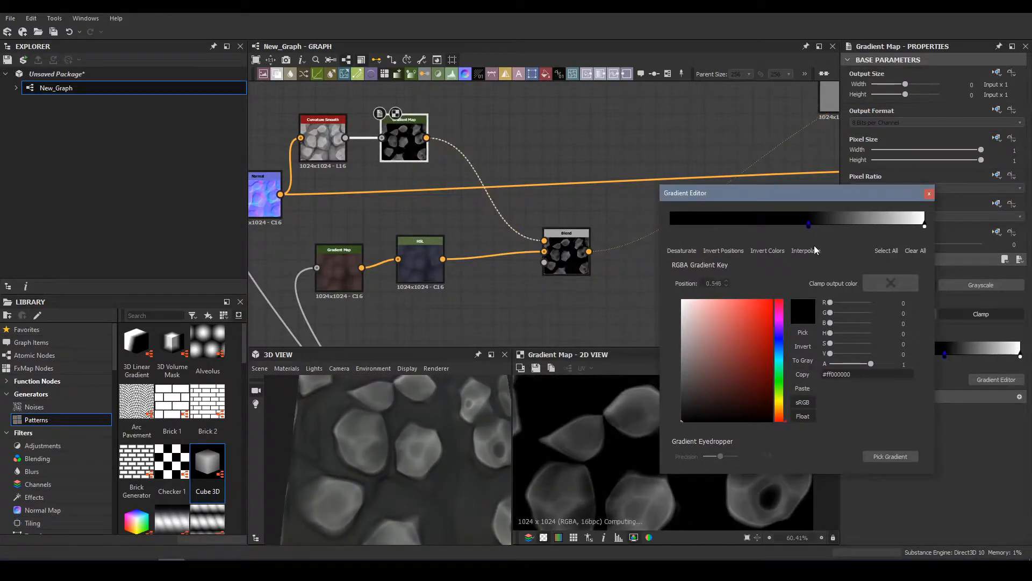
pyautogui.moveTo(925, 226); pyautogui.dragTo(826, 224)
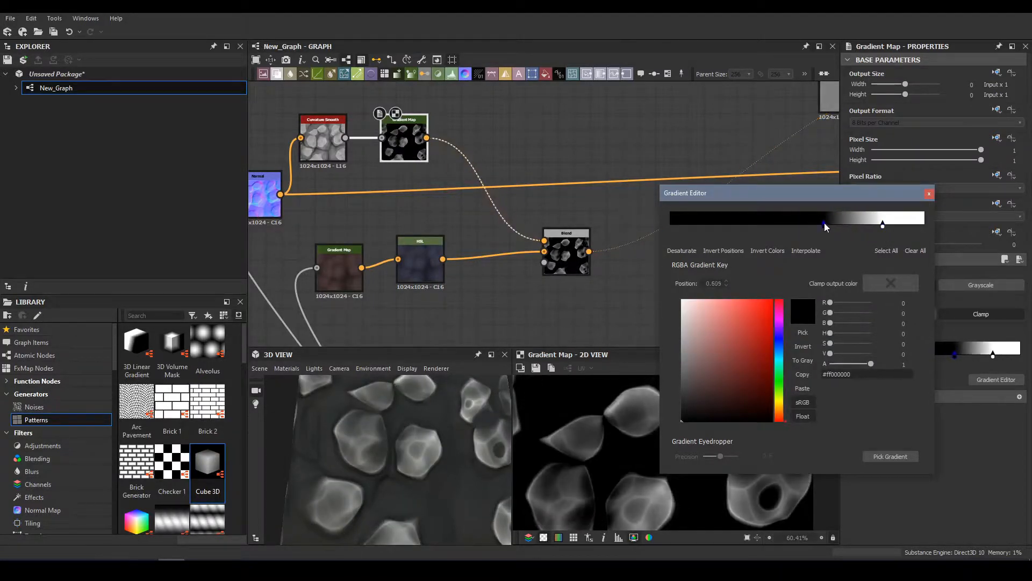
pyautogui.click(929, 193)
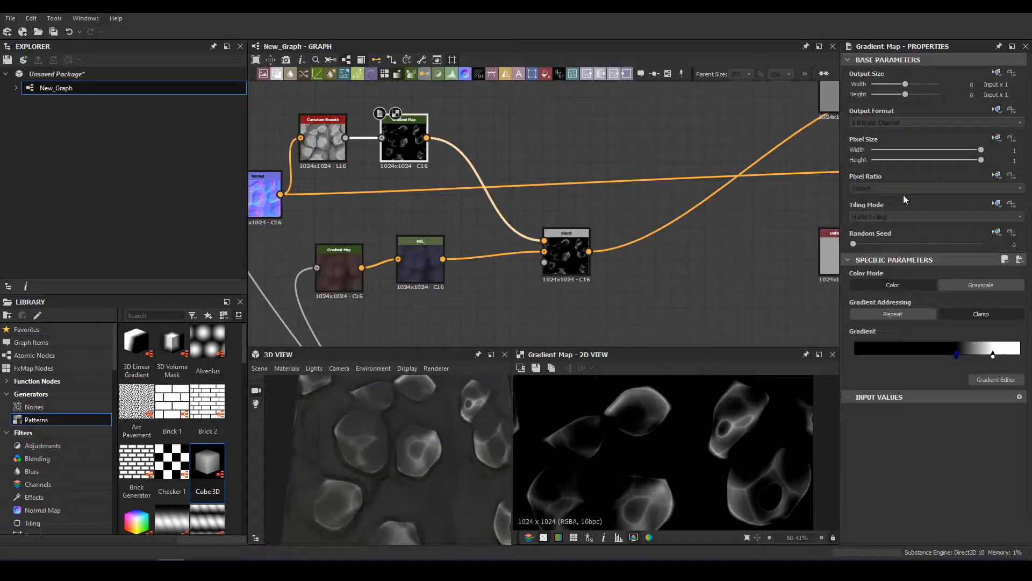
# - Set the Blend node's blending mode to Screen and its Opacity to 0.13
pyautogui.doubleClick(570, 262)
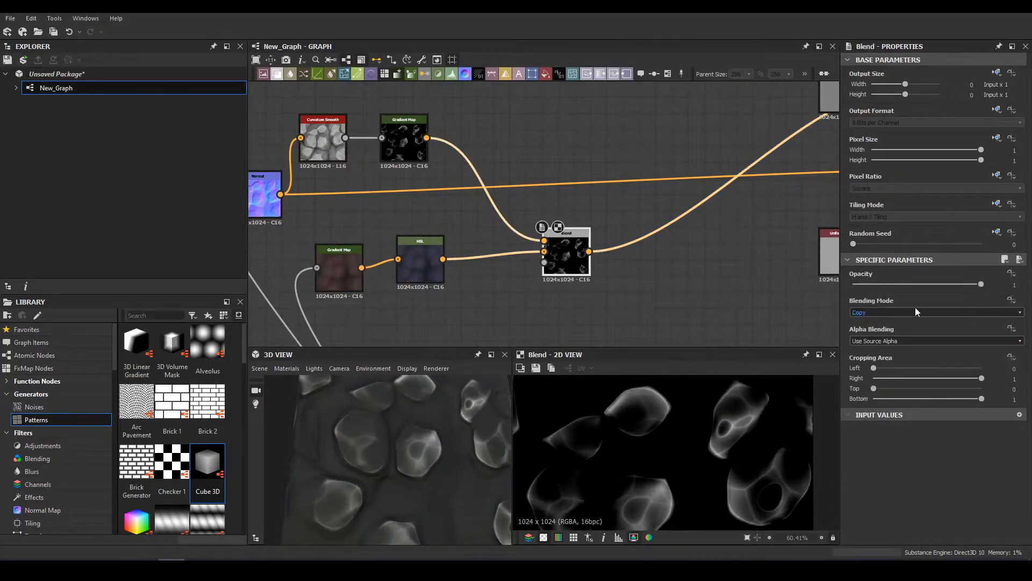
pyautogui.scroll(-3, 915, 312)
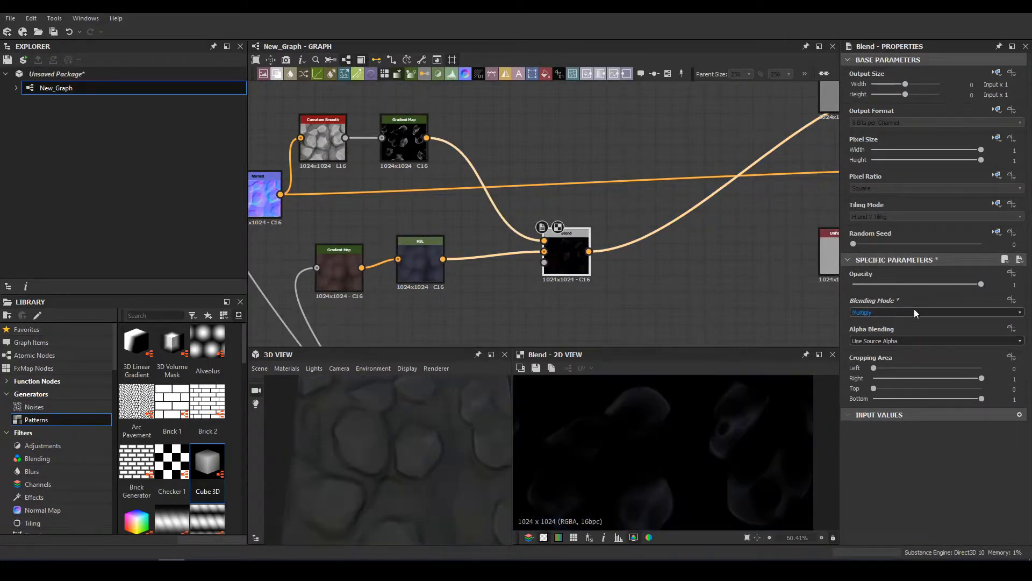
pyautogui.scroll(-5, 914, 308)
pyautogui.scroll(-2, 914, 309)
pyautogui.moveTo(981, 284); pyautogui.dragTo(867, 286)
pyautogui.moveTo(365, 447); pyautogui.dragTo(287, 462)
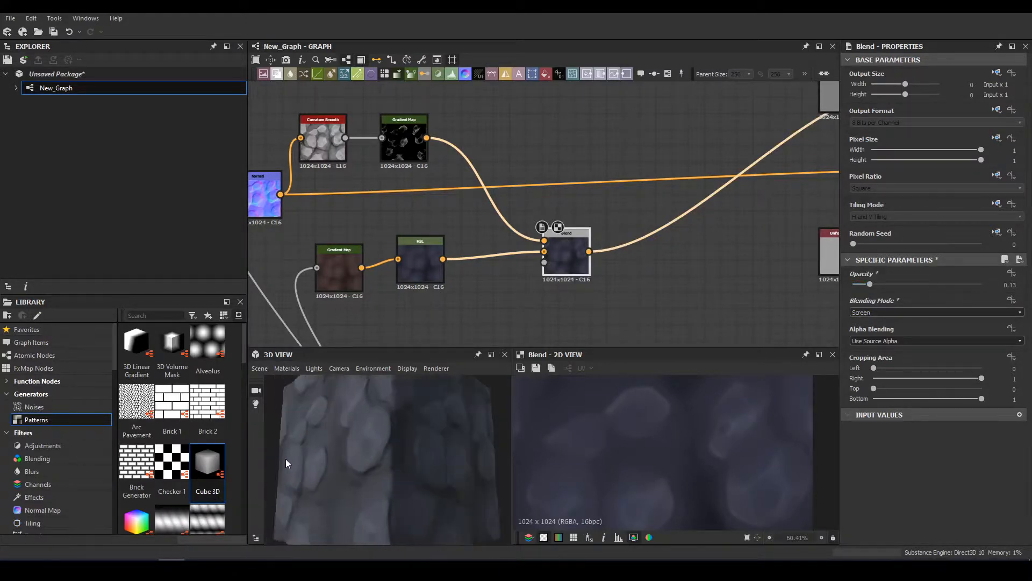
# - Shift the two middle keys of the brown Gradient Map's gradient slightly toward the dark end
pyautogui.scroll(3, 293, 290)
pyautogui.scroll(1, 414, 262)
pyautogui.click(403, 263)
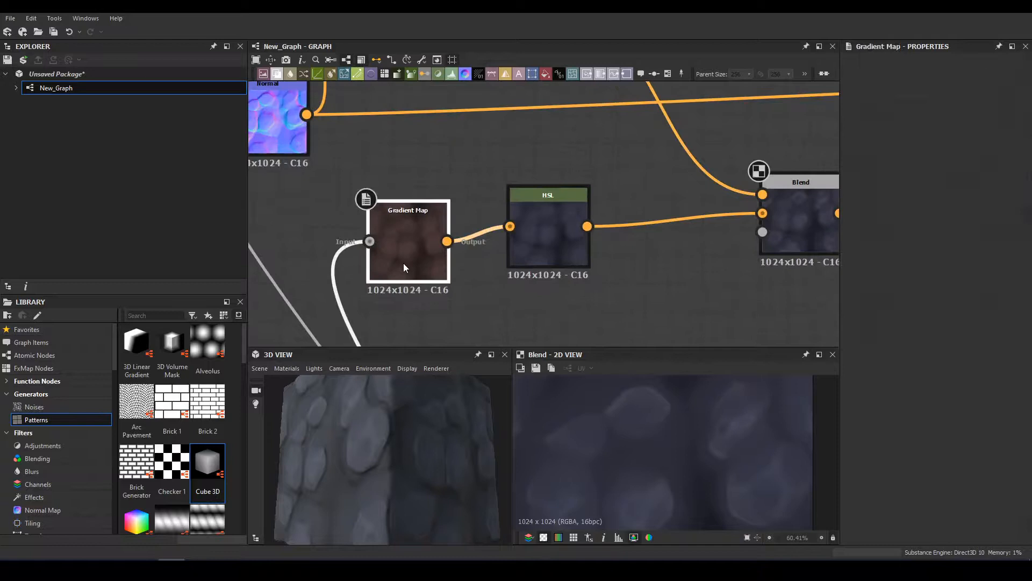
pyautogui.doubleClick(403, 263)
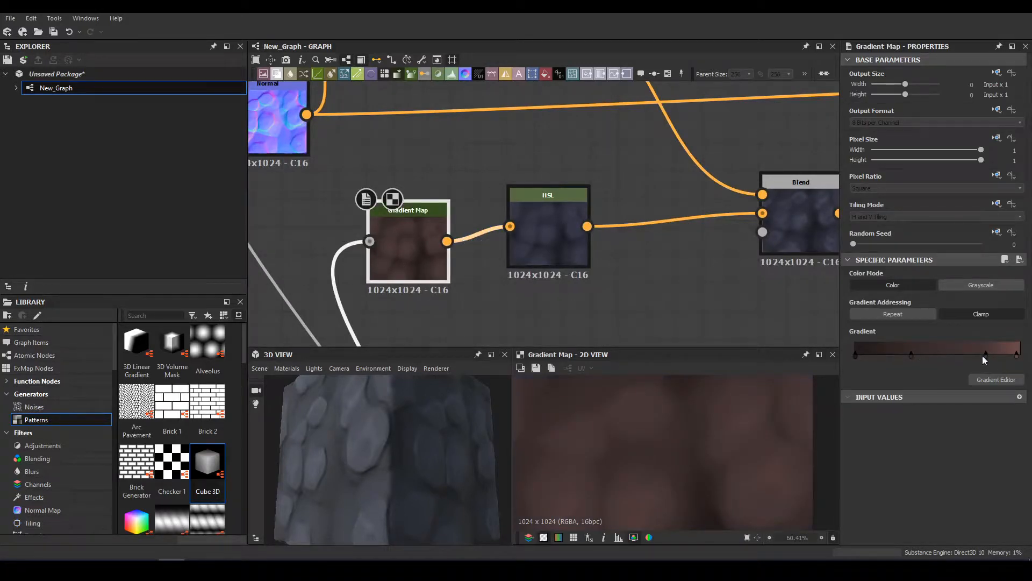
pyautogui.moveTo(986, 354)
pyautogui.mouseDown()
pyautogui.moveTo(947, 362)
pyautogui.moveTo(979, 366)
pyautogui.mouseUp()
pyautogui.moveTo(911, 356)
pyautogui.mouseDown()
pyautogui.moveTo(870, 357)
pyautogui.moveTo(908, 360)
pyautogui.mouseUp()
# - Try feeding the Curvature Smooth output into the brown Gradient Map, and undo the new connection
pyautogui.moveTo(549, 208); pyautogui.dragTo(556, 245, button='middle')
pyautogui.scroll(-4, 557, 245)
pyautogui.moveTo(483, 234); pyautogui.dragTo(587, 295)
pyautogui.moveTo(486, 259); pyautogui.dragTo(505, 169)
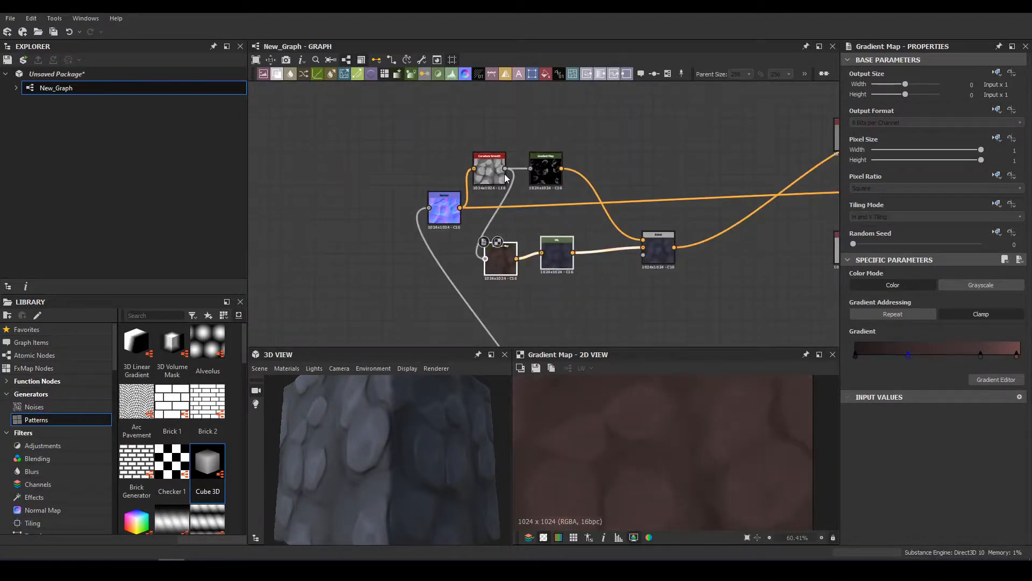
pyautogui.hotkey('ctrl', 'z')
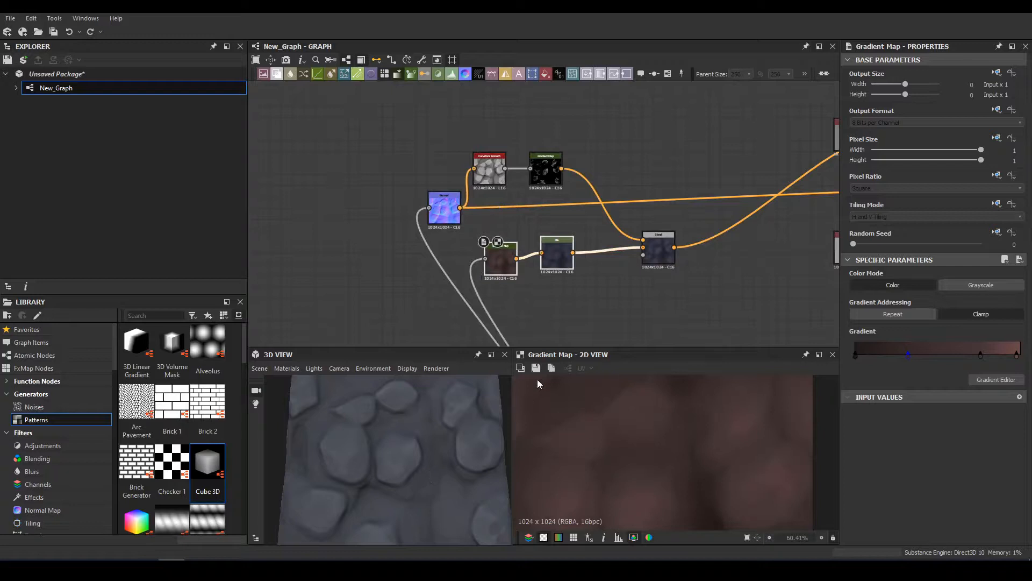
# - Examine the stone material on the 3D cube from several angles, both close up and from a distance
pyautogui.moveTo(425, 459); pyautogui.dragTo(488, 454)
pyautogui.scroll(-2, 457, 463)
pyautogui.scroll(2, 349, 480)
pyautogui.scroll(-2, 458, 457)
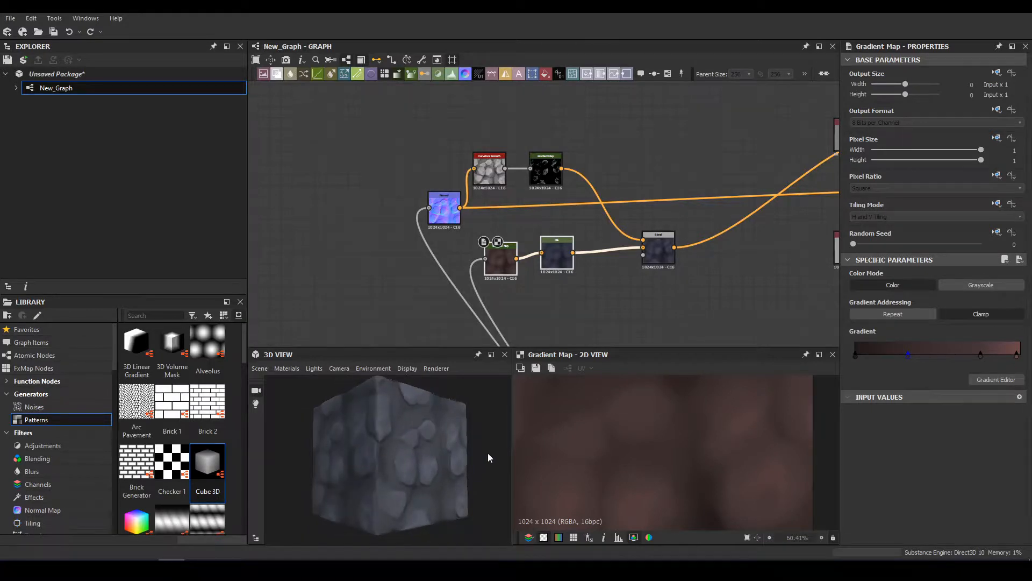
pyautogui.scroll(-2, 489, 449)
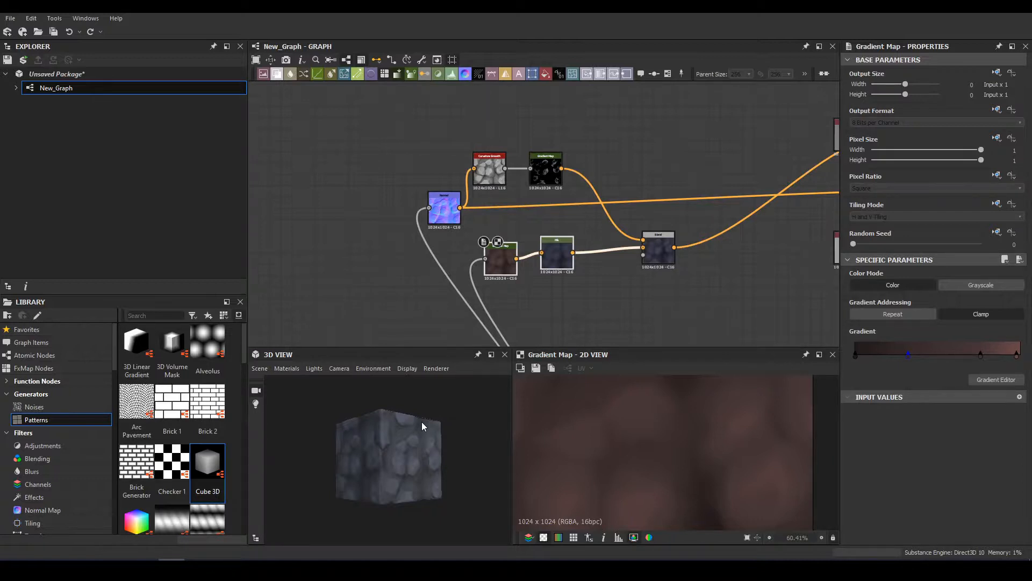
pyautogui.moveTo(366, 473); pyautogui.dragTo(392, 436)
pyautogui.scroll(4, 356, 480)
pyautogui.scroll(-4, 622, 234)
# - Move the whole group of shape-building nodes farther from the normal and output nodes to free up graph space
pyautogui.moveTo(660, 205); pyautogui.dragTo(798, 88, button='middle')
pyautogui.moveTo(341, 136); pyautogui.dragTo(634, 267)
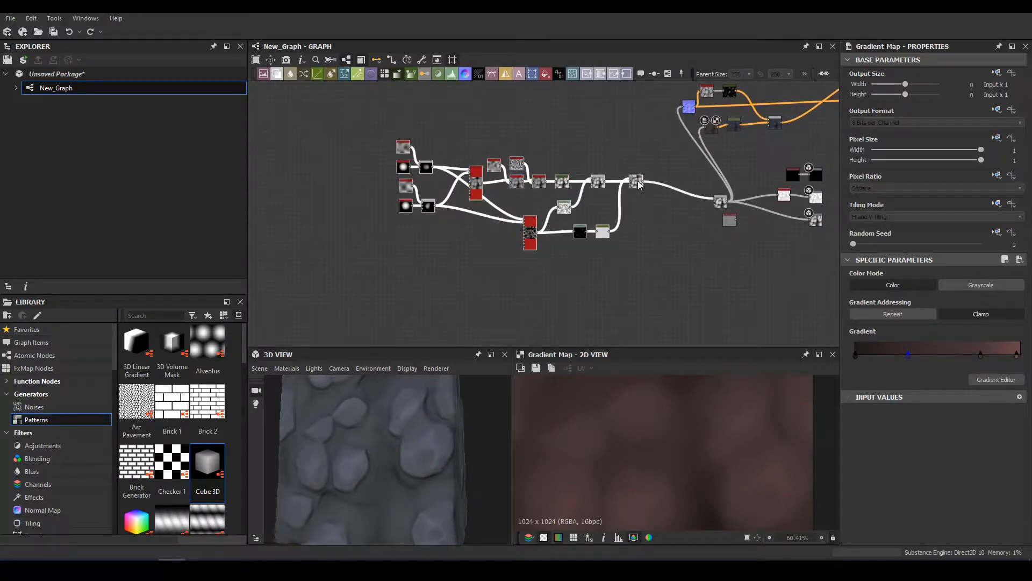
pyautogui.moveTo(638, 186); pyautogui.dragTo(567, 185)
# - Duplicate the lower Tile Sampler with its two pattern inputs and place the copy in the empty area below the Curve node
pyautogui.scroll(4, 487, 230)
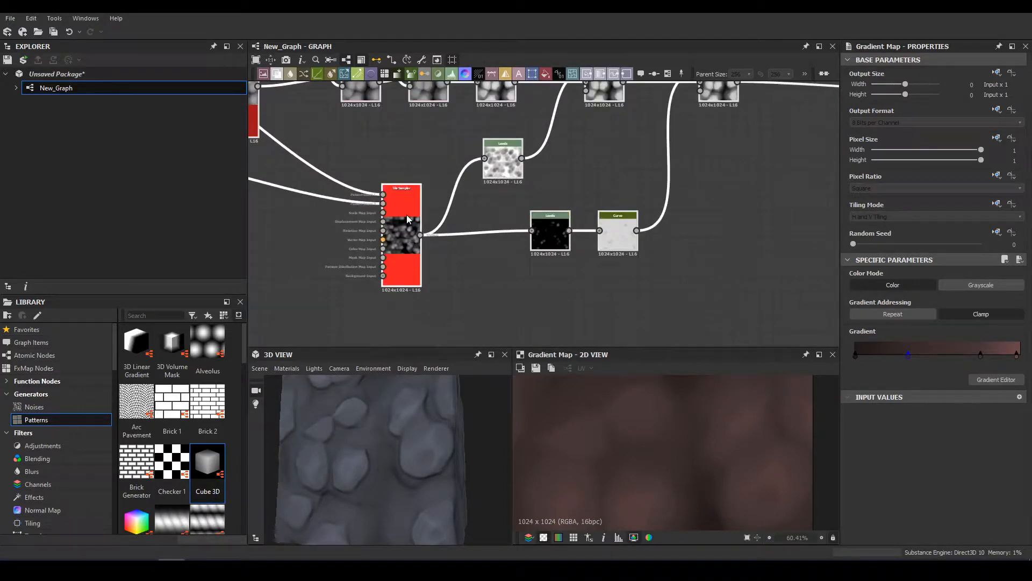
pyautogui.click(408, 220)
pyautogui.hotkey('ctrl', 'v')
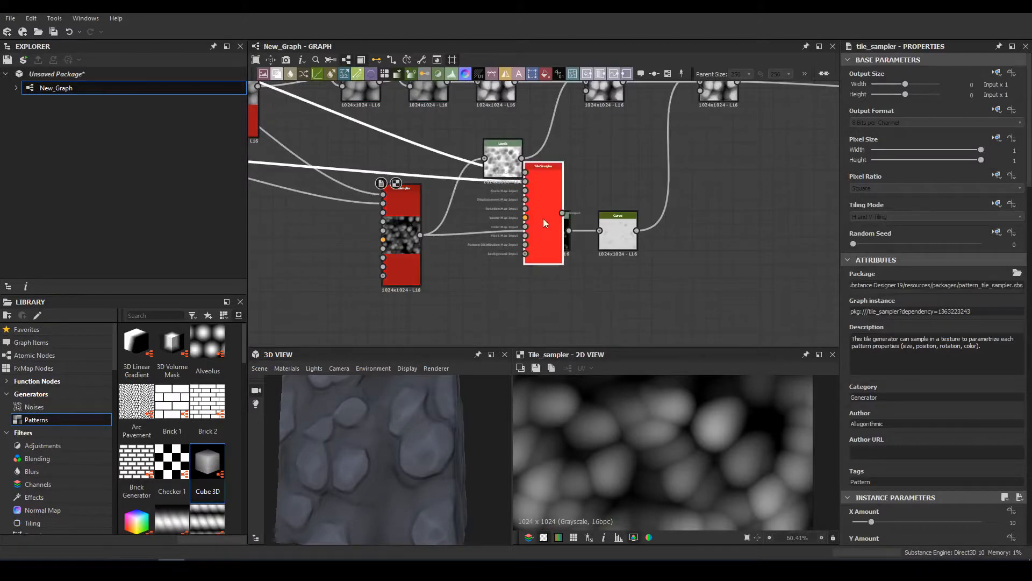
pyautogui.moveTo(541, 221); pyautogui.dragTo(510, 343)
pyautogui.moveTo(591, 237); pyautogui.dragTo(763, 208, button='middle')
pyautogui.moveTo(701, 267); pyautogui.dragTo(736, 237, button='middle')
pyautogui.moveTo(719, 254); pyautogui.dragTo(718, 321)
pyautogui.moveTo(458, 192); pyautogui.dragTo(507, 341, button='middle')
pyautogui.scroll(-2, 507, 301)
pyautogui.moveTo(524, 291); pyautogui.dragTo(427, 150, button='middle')
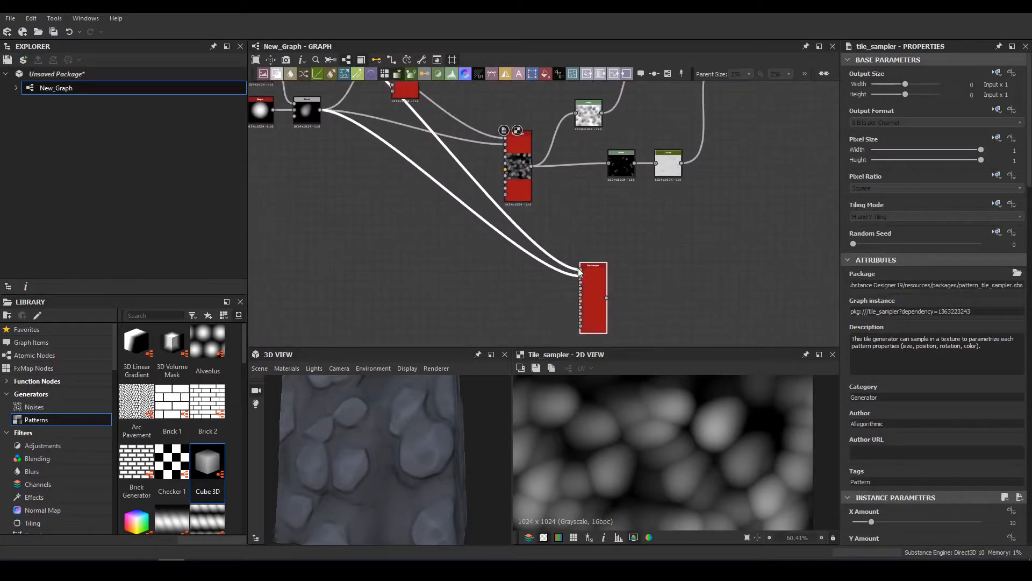
pyautogui.scroll(3, 620, 287)
pyautogui.scroll(-3, 583, 299)
pyautogui.moveTo(582, 301); pyautogui.dragTo(726, 309)
# - Add a Levels node fed by the final height Blend and place it below the original Tile Sampler
pyautogui.moveTo(692, 178); pyautogui.dragTo(624, 185, button='middle')
pyautogui.click(628, 173)
pyautogui.press('space')
pyautogui.write('le')
pyautogui.press('Return')
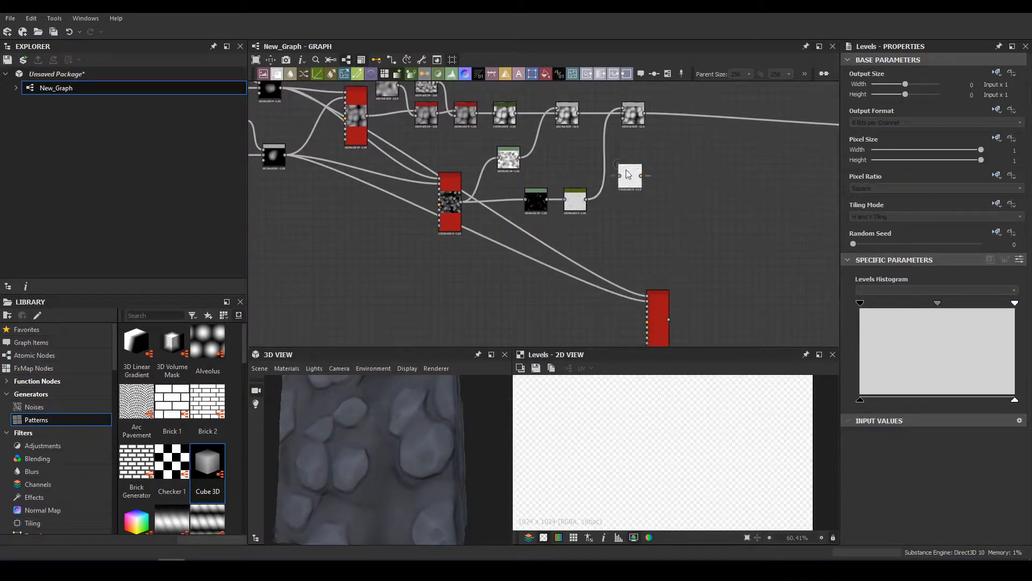
pyautogui.moveTo(613, 176); pyautogui.dragTo(521, 310)
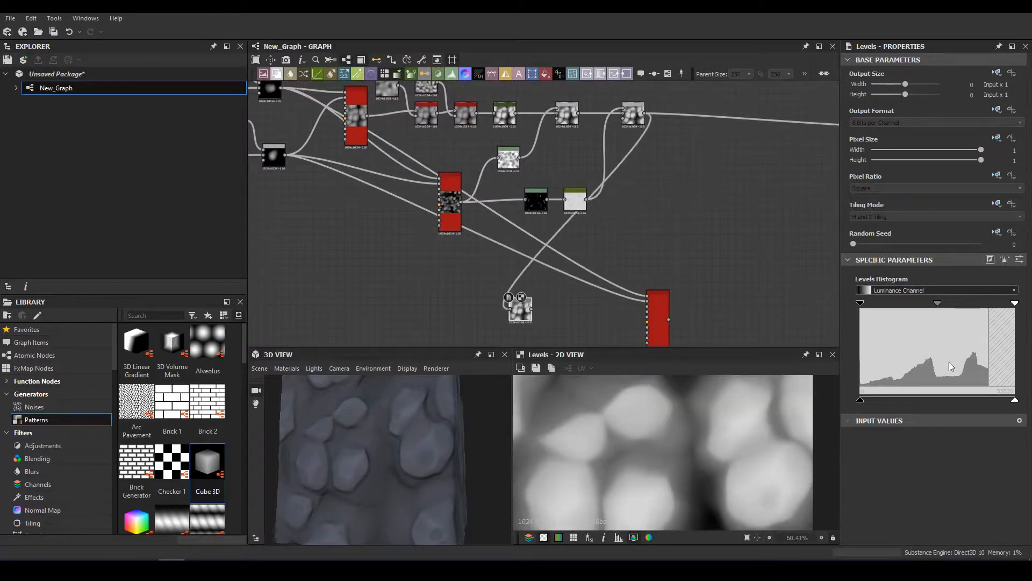
# - Narrow the Levels input range to a hard black-and-white mask of the large stones, and invert it
pyautogui.moveTo(1016, 305); pyautogui.dragTo(925, 303)
pyautogui.scroll(-4, 708, 464)
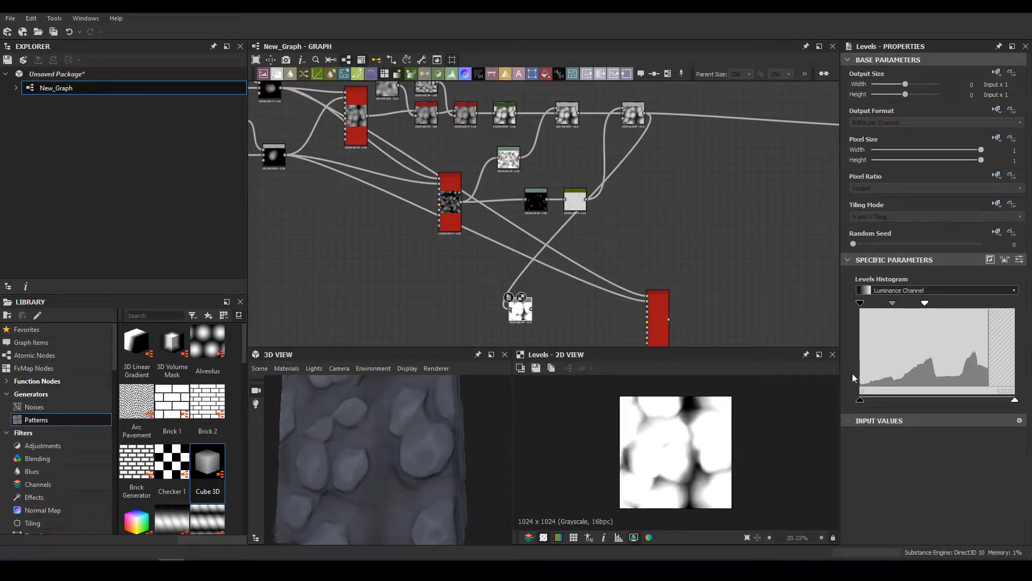
pyautogui.moveTo(861, 304); pyautogui.dragTo(915, 304)
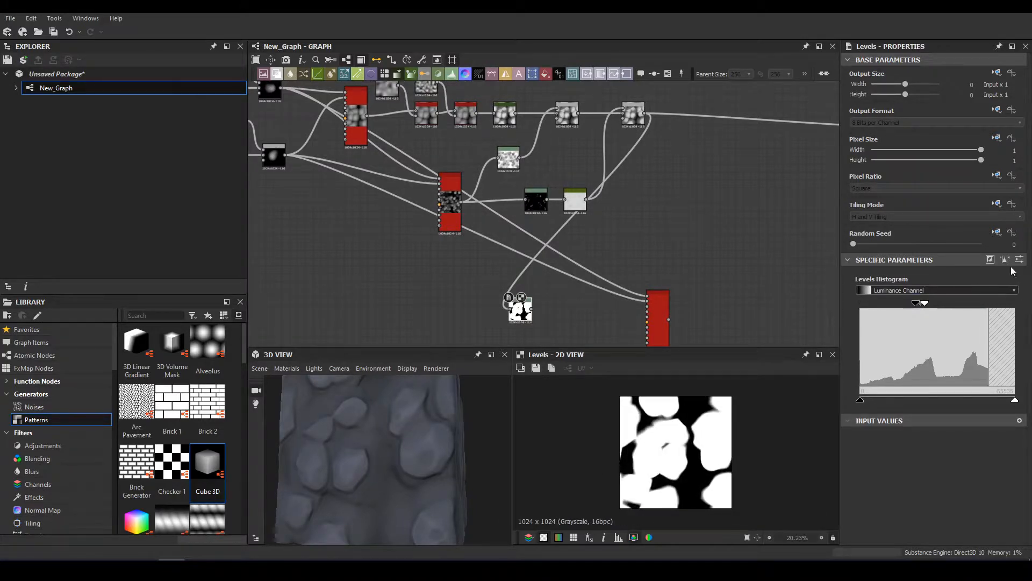
pyautogui.click(990, 260)
# - Connect the inverted Levels output to the Mask Map Input of the duplicated Tile Sampler and align the two nodes
pyautogui.scroll(3, 576, 300)
pyautogui.scroll(3, 744, 257)
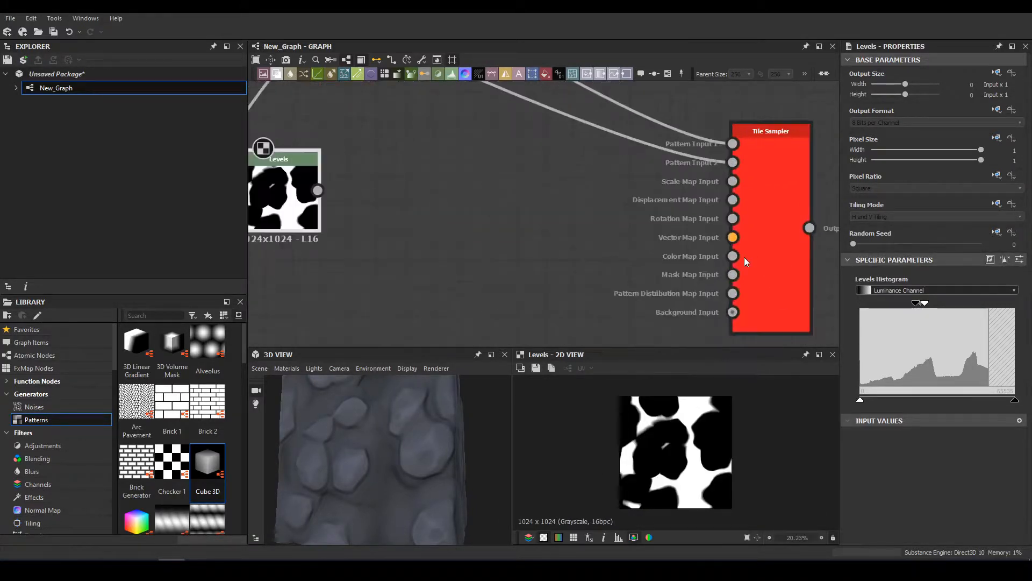
pyautogui.moveTo(733, 275); pyautogui.dragTo(318, 190)
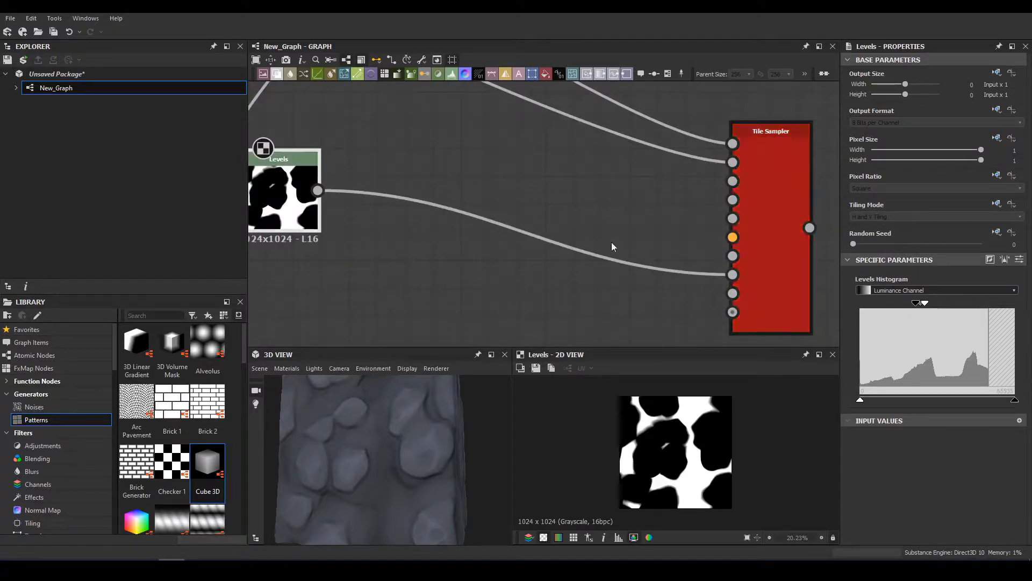
pyautogui.moveTo(779, 182); pyautogui.dragTo(763, 98)
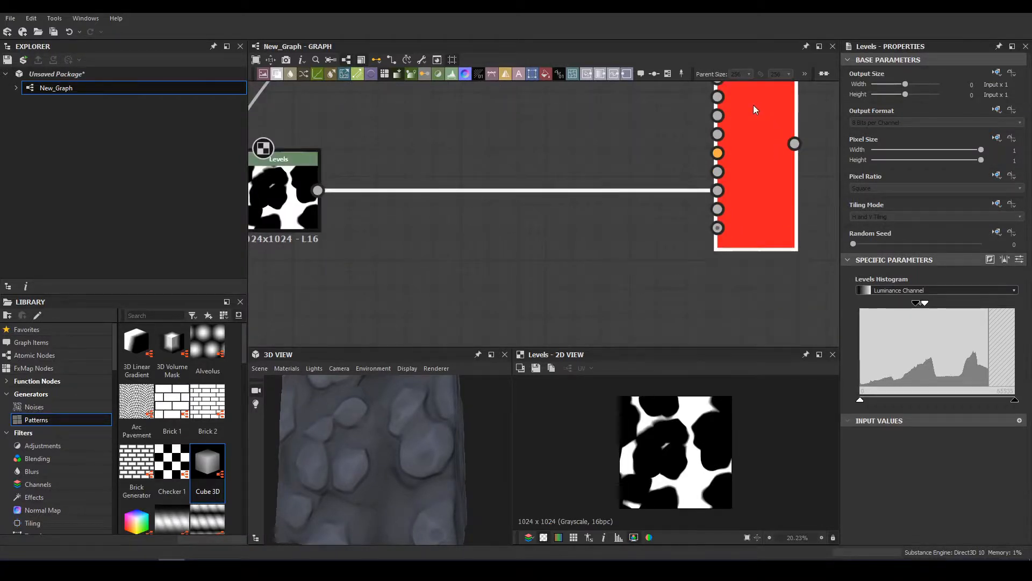
# - Set the duplicated Tile Sampler's Mask Map Threshold to 1 and its Scale to 2.01
pyautogui.scroll(-10, 962, 466)
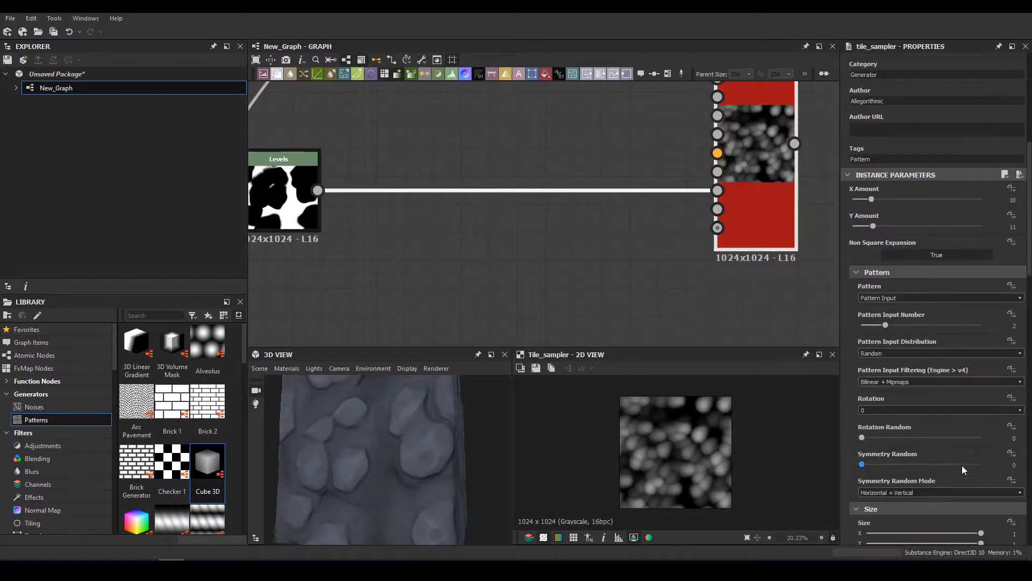
pyautogui.scroll(-10, 905, 483)
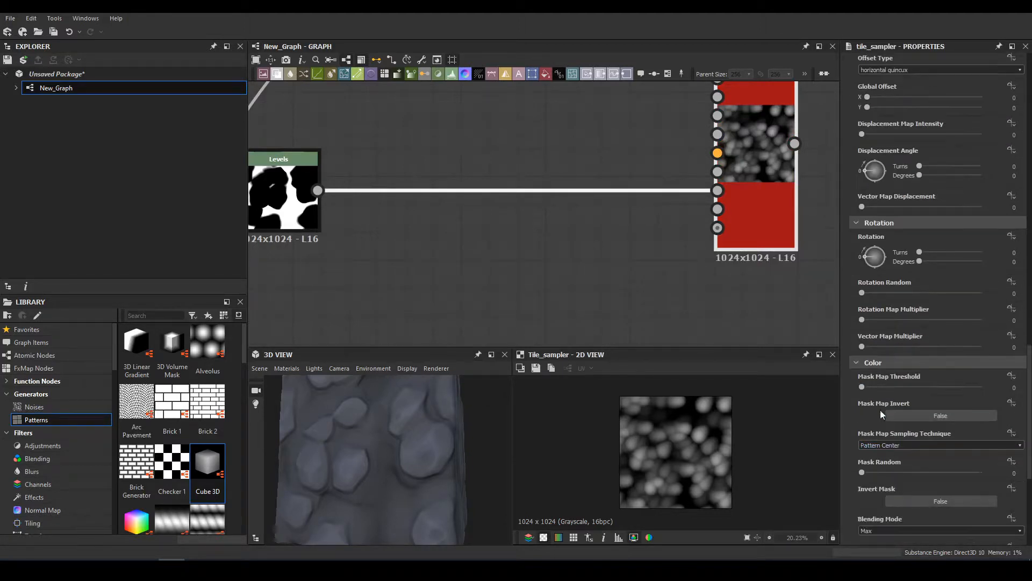
pyautogui.moveTo(883, 386); pyautogui.dragTo(1014, 393)
pyautogui.scroll(7, 950, 321)
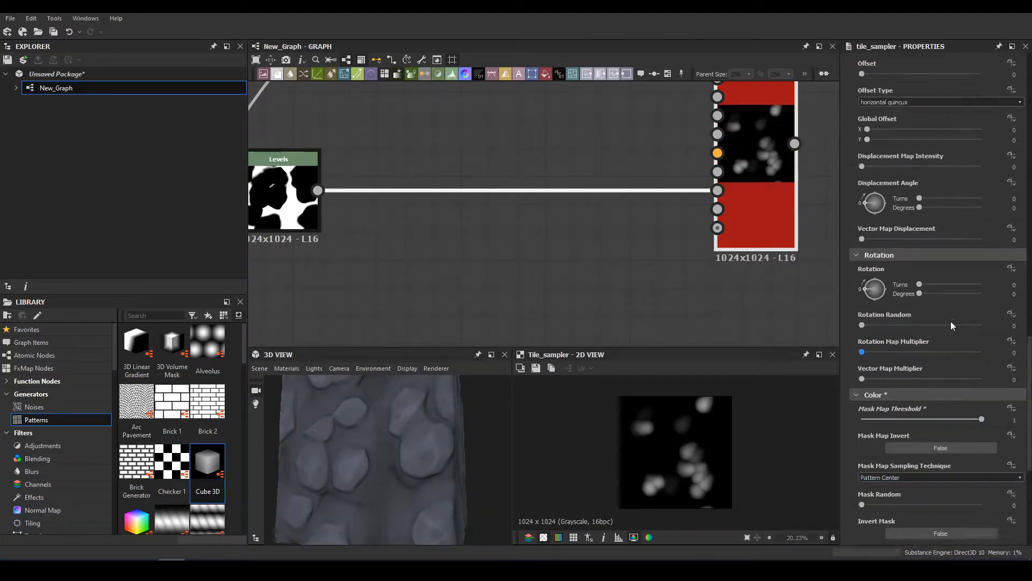
pyautogui.moveTo(907, 123); pyautogui.dragTo(886, 129)
# - Reposition the duplicated Tile Sampler beside the Curve node
pyautogui.moveTo(756, 155); pyautogui.dragTo(487, 155, button='middle')
pyautogui.scroll(-3, 494, 207)
pyautogui.moveTo(495, 220); pyautogui.dragTo(484, 274, button='middle')
pyautogui.moveTo(484, 269); pyautogui.dragTo(463, 189)
pyautogui.moveTo(463, 189); pyautogui.dragTo(433, 309, button='middle')
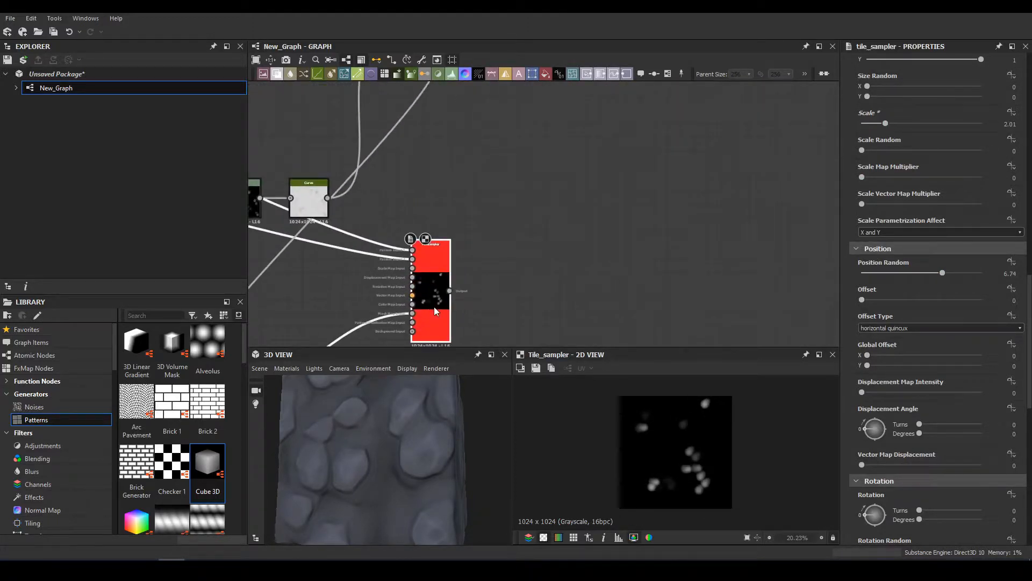
pyautogui.moveTo(433, 307); pyautogui.dragTo(446, 244)
# - Add a Slope Blur Grayscale node after the duplicated Tile Sampler
pyautogui.press('space')
pyautogui.write('sl')
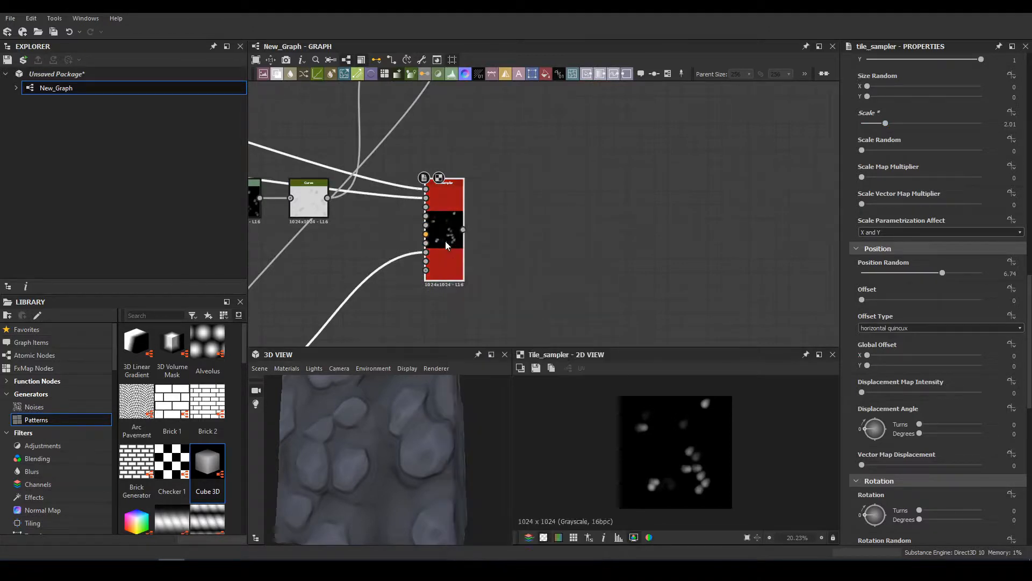
pyautogui.press('Return')
# - Add a Perlin Noise node, connect it to the slope input of the new Slope Blur Grayscale, and set its Scale to 7
pyautogui.press('space')
pyautogui.write('per')
pyautogui.press('Return')
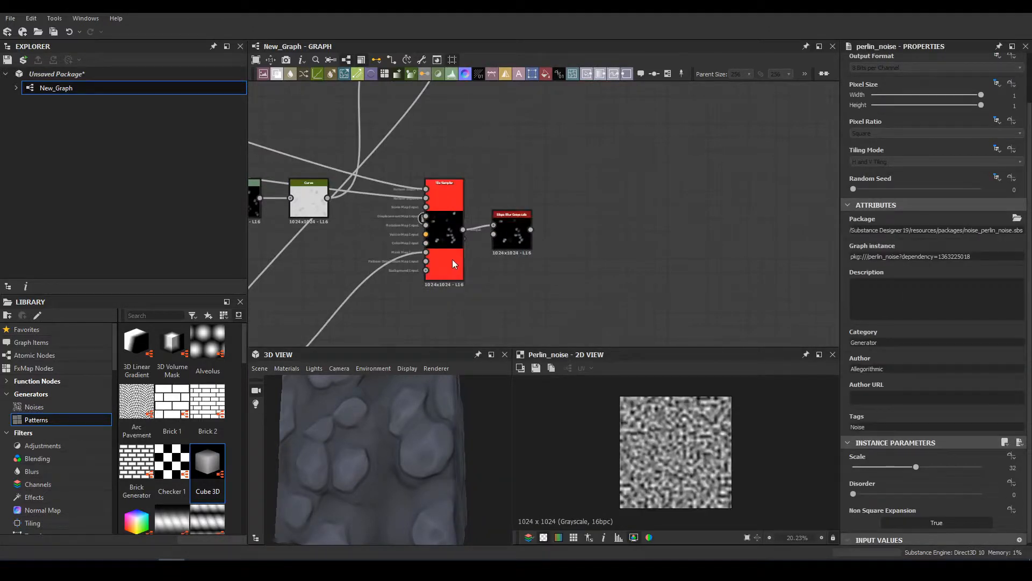
pyautogui.scroll(1, 452, 261)
pyautogui.moveTo(452, 261); pyautogui.dragTo(387, 260)
pyautogui.moveTo(447, 232); pyautogui.dragTo(502, 229)
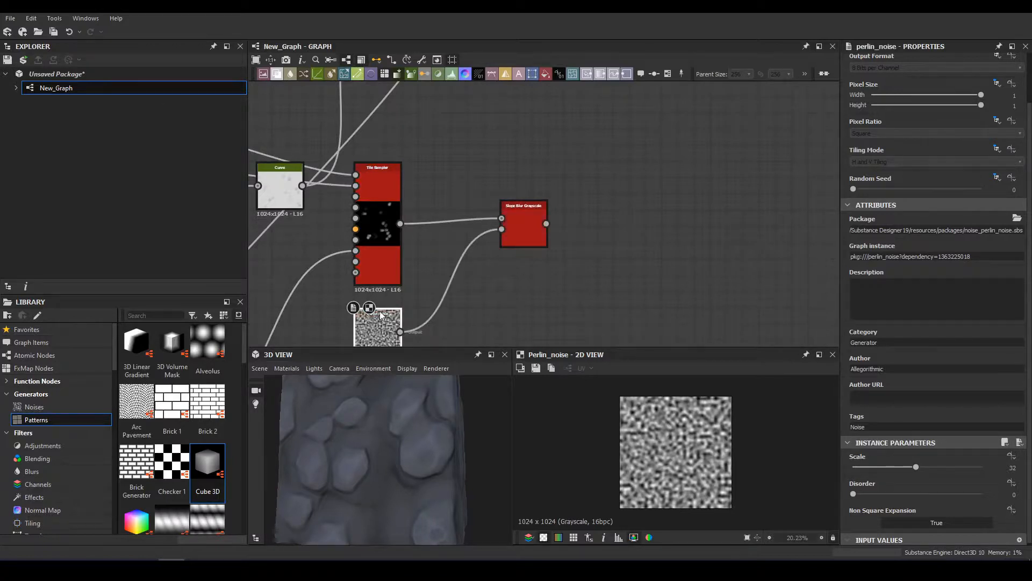
pyautogui.moveTo(877, 466); pyautogui.dragTo(865, 467)
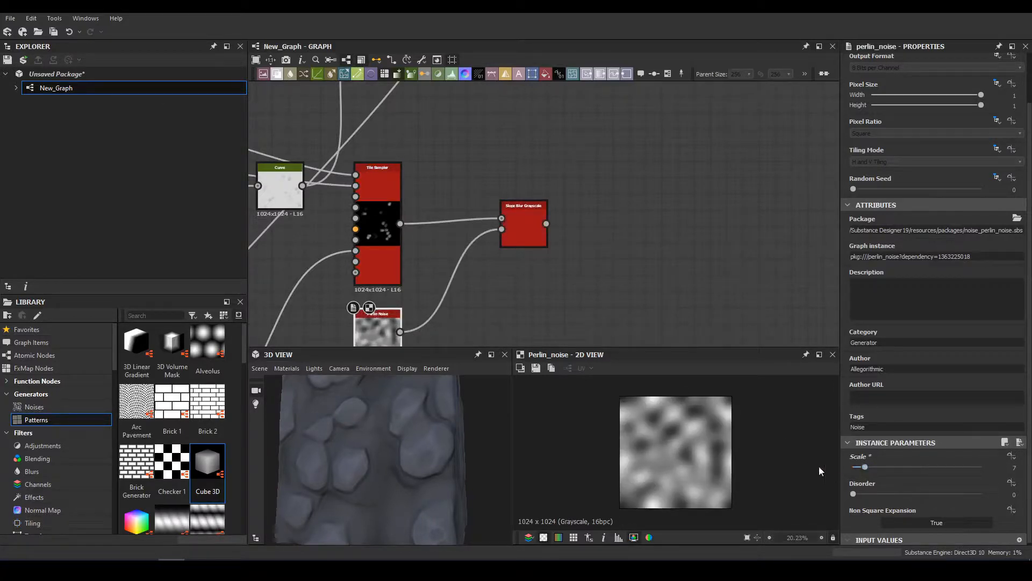
# - Configure the new Slope Blur Grayscale with Samples 32, Intensity 4.47 and Mode Min
pyautogui.doubleClick(534, 232)
pyautogui.moveTo(894, 466); pyautogui.dragTo(982, 467)
pyautogui.scroll(-1, 899, 522)
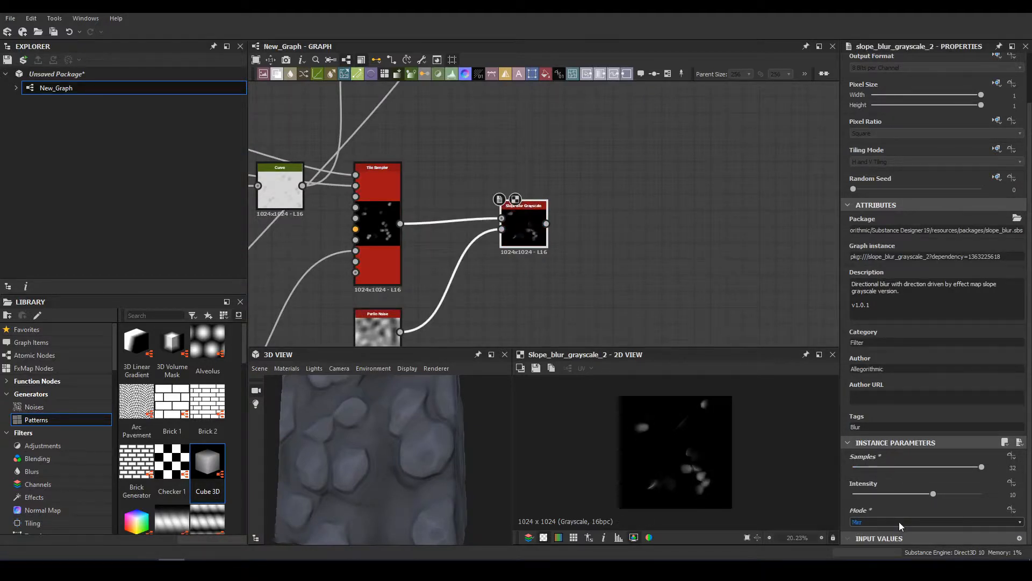
pyautogui.moveTo(913, 496); pyautogui.dragTo(891, 496)
pyautogui.scroll(5, 688, 476)
pyautogui.scroll(-6, 644, 173)
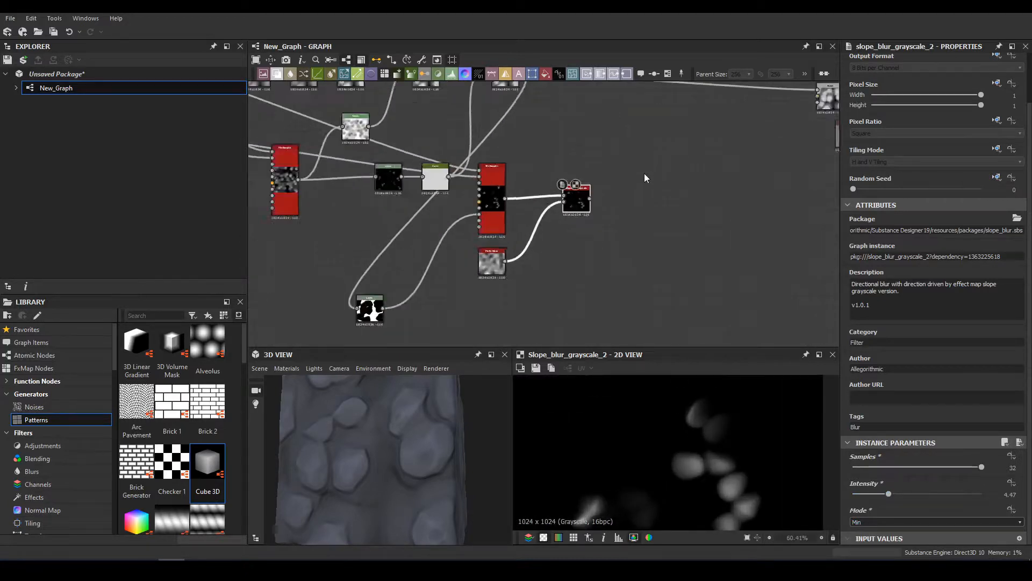
# - Insert a Blend node on the main height link, connect the new Slope Blur Grayscale to it and set its Blending Mode to Max (Lighten)
pyautogui.rightClick(587, 185)
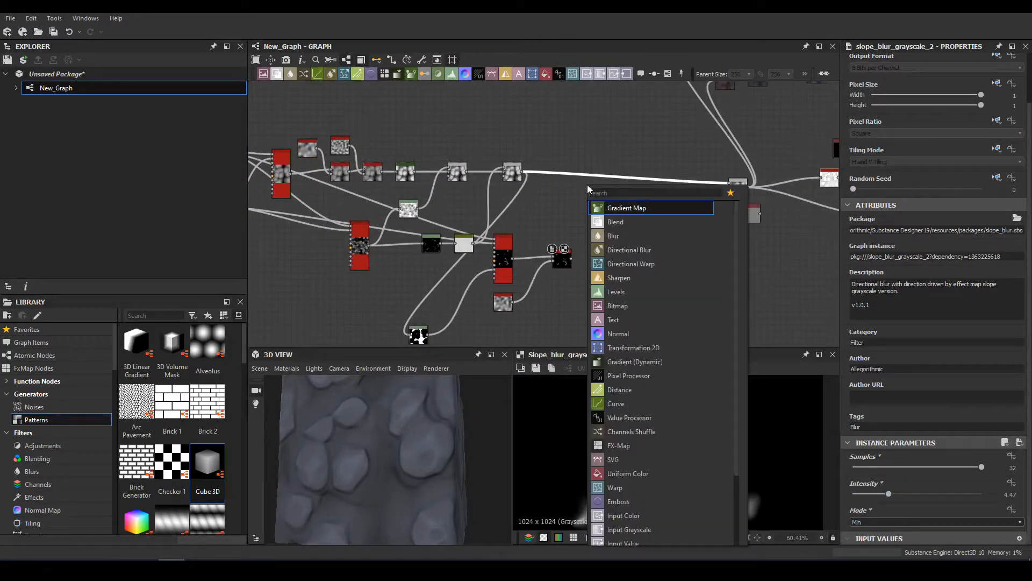
pyautogui.click(594, 189)
pyautogui.scroll(2, 607, 213)
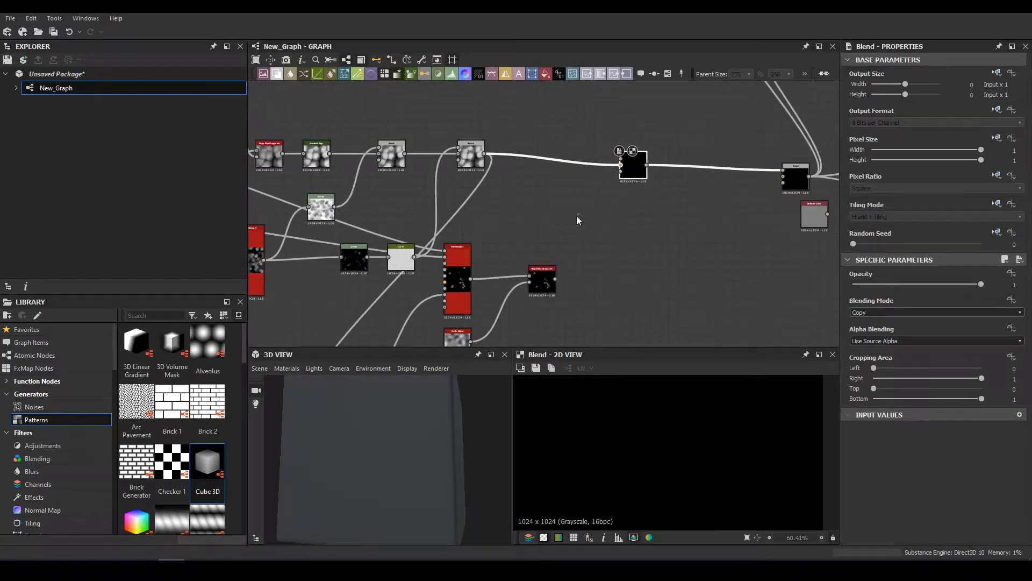
pyautogui.moveTo(556, 278); pyautogui.dragTo(542, 152)
pyautogui.click(932, 313)
pyautogui.click(894, 368)
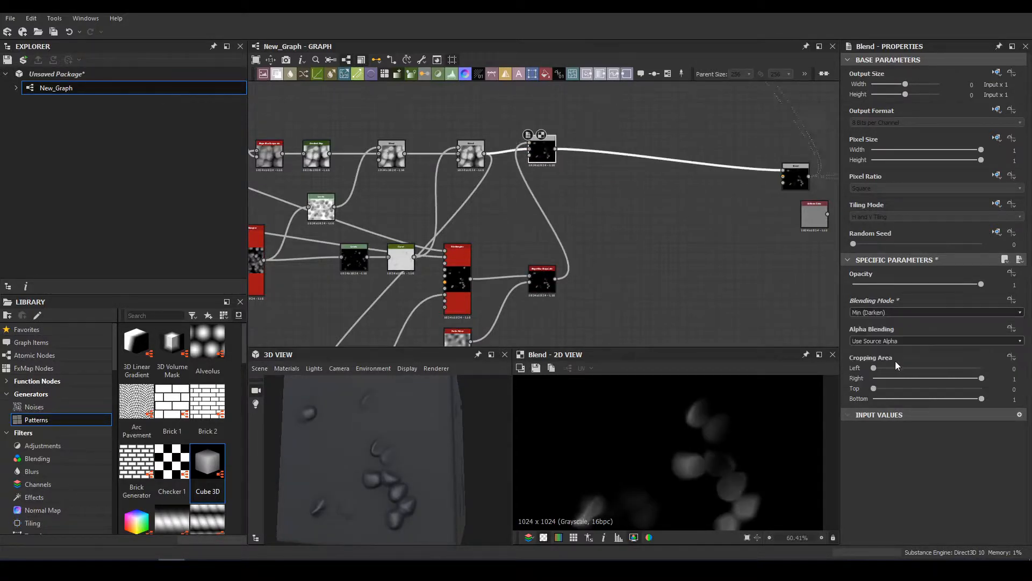
pyautogui.scroll(1, 884, 317)
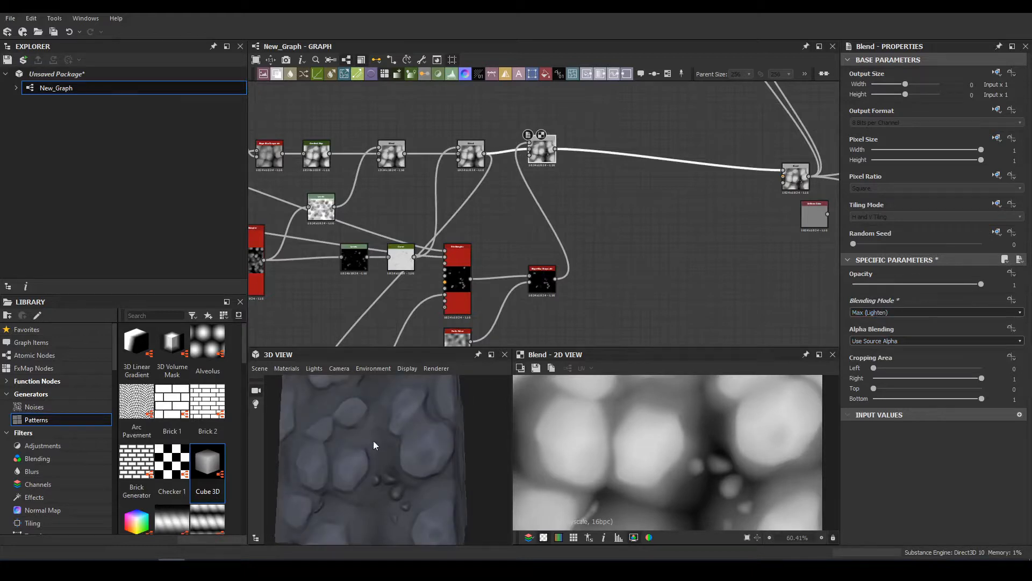
pyautogui.moveTo(373, 440); pyautogui.dragTo(450, 429)
pyautogui.scroll(-2, 451, 429)
pyautogui.scroll(1, 348, 449)
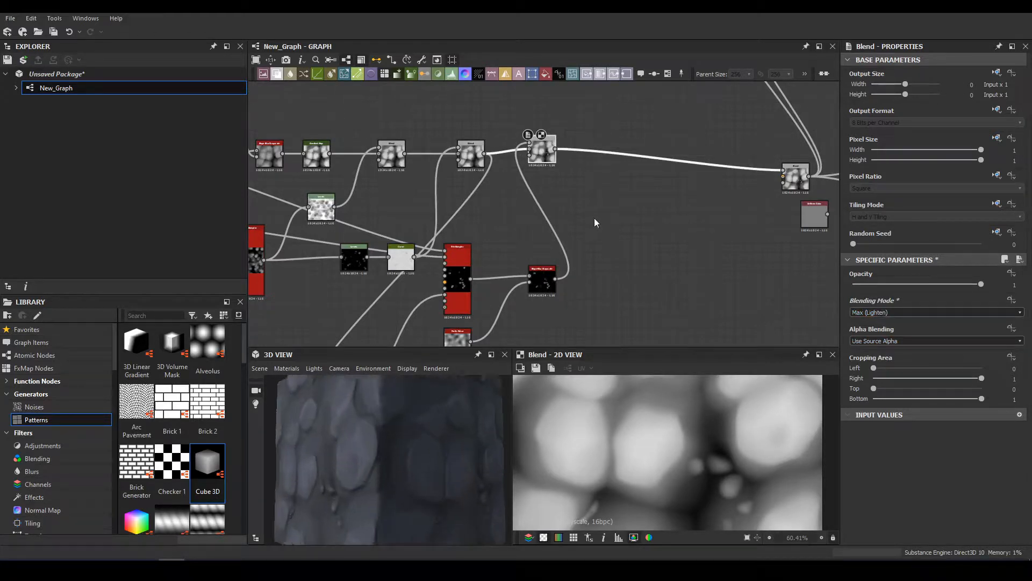
# - Try to feed the Curvature Smooth output directly into the color Blend's foreground in place of its Gradient Map
pyautogui.moveTo(833, 164); pyautogui.dragTo(677, 240, button='middle')
pyautogui.moveTo(734, 106); pyautogui.dragTo(700, 240, button='middle')
pyautogui.scroll(4, 692, 235)
pyautogui.doubleClick(692, 235)
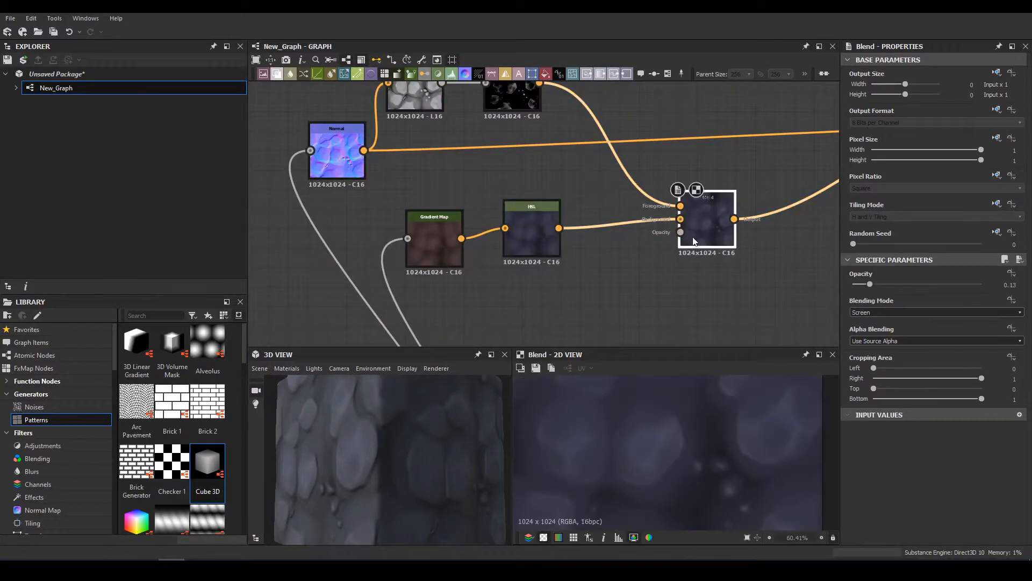
pyautogui.scroll(-3, 631, 437)
pyautogui.moveTo(677, 172); pyautogui.dragTo(752, 236, button='middle')
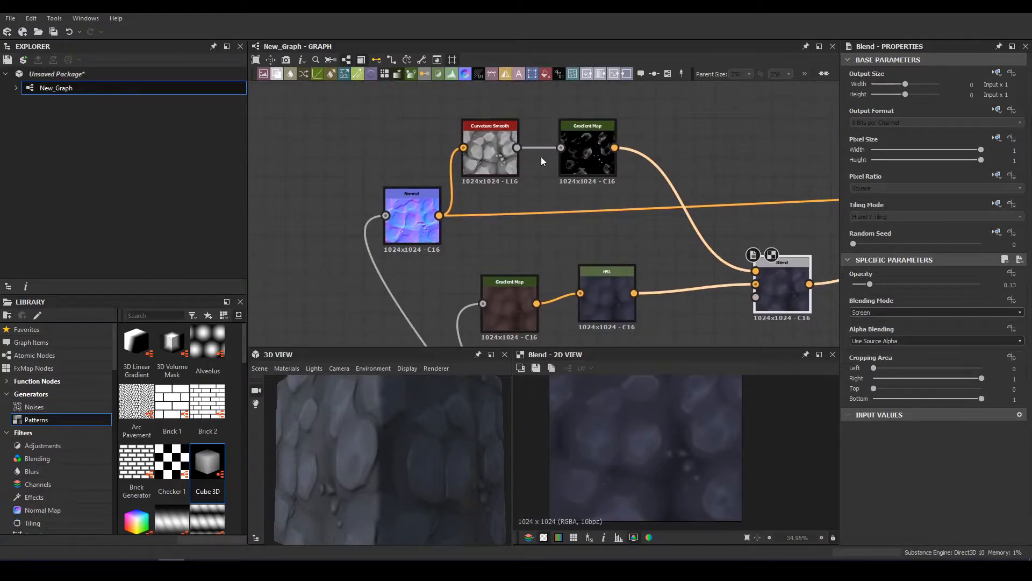
pyautogui.moveTo(517, 148); pyautogui.dragTo(758, 270)
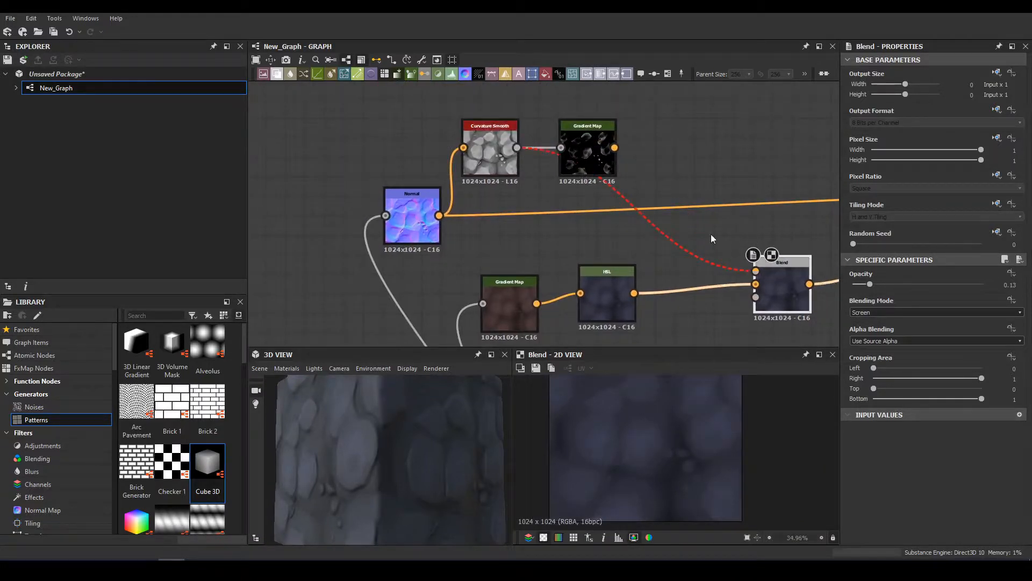
pyautogui.click(611, 156)
pyautogui.moveTo(615, 147); pyautogui.dragTo(756, 271)
pyautogui.hotkey('ctrl', 'z')
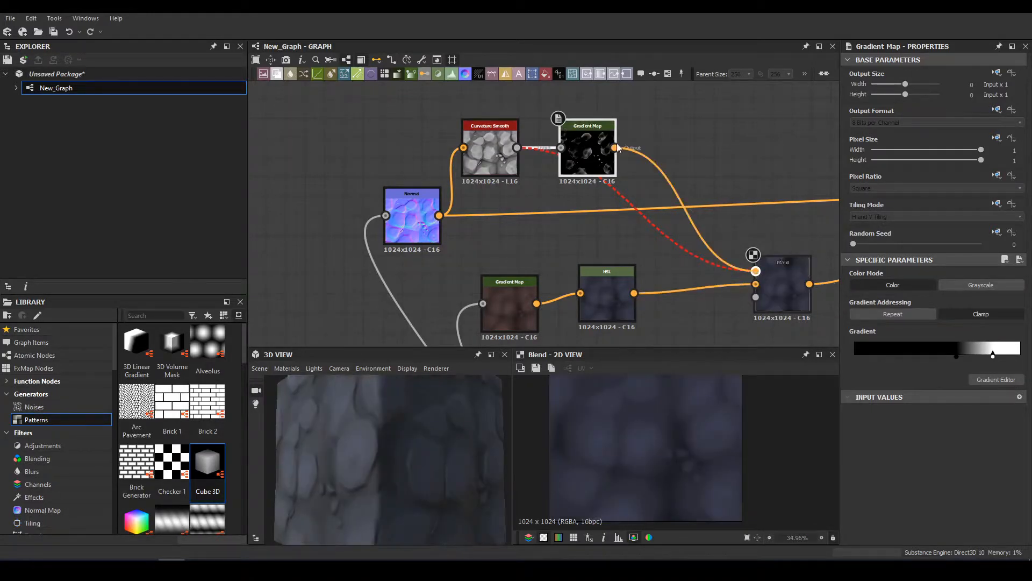
# - Try a wider black-to-white gradient on the curvature Gradient Map, with the color Blend's Opacity raised to 0.45
pyautogui.moveTo(956, 356); pyautogui.dragTo(905, 356)
pyautogui.moveTo(993, 357); pyautogui.dragTo(1020, 356)
pyautogui.moveTo(433, 435)
pyautogui.mouseDown()
pyautogui.moveTo(483, 443)
pyautogui.moveTo(439, 435)
pyautogui.mouseUp()
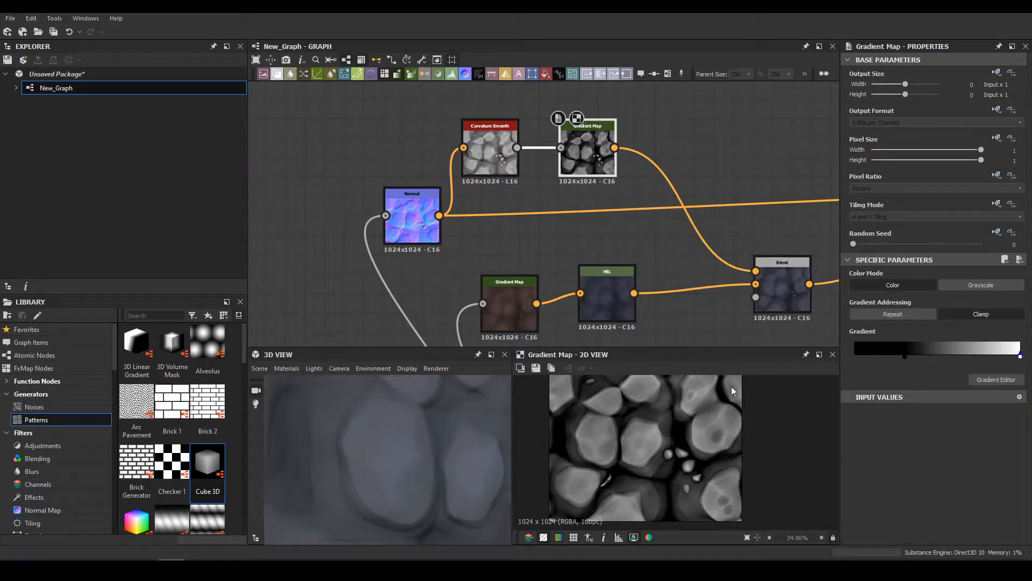
pyautogui.moveTo(905, 358); pyautogui.dragTo(959, 362)
pyautogui.click(784, 301)
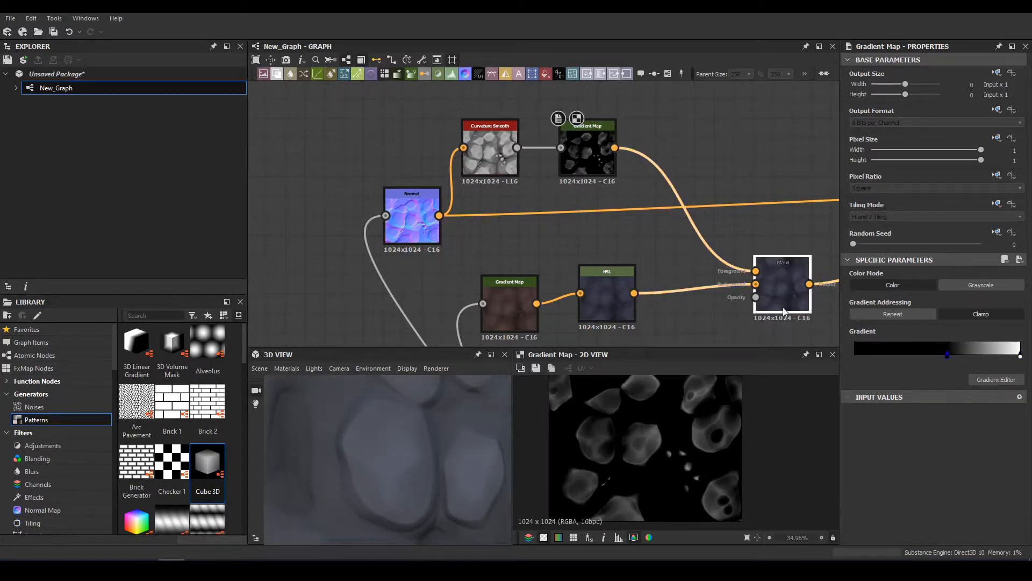
pyautogui.moveTo(896, 288); pyautogui.dragTo(912, 291)
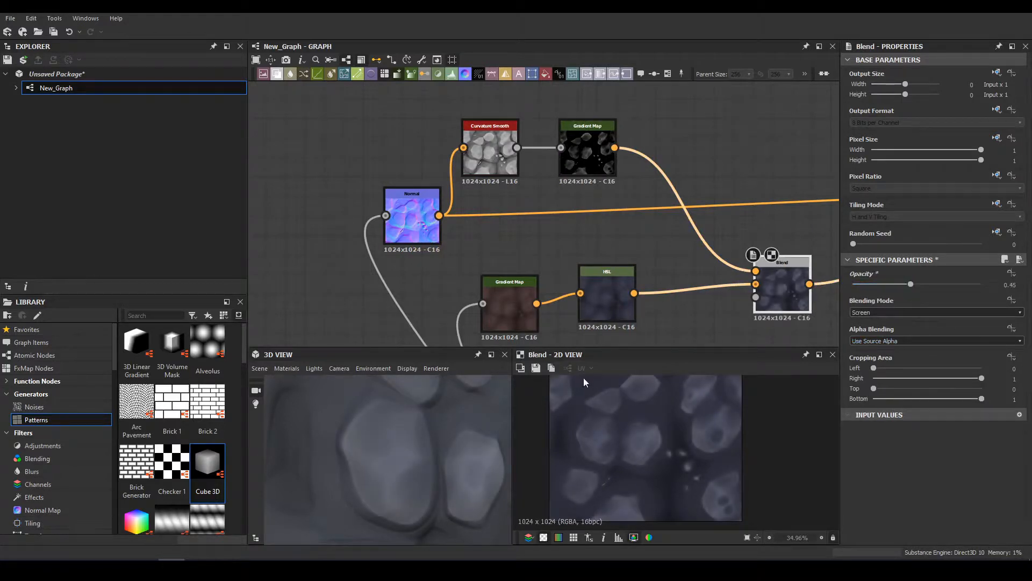
# - Try the curvature Gradient Map's dark key at position 0.461 with the color #060606
pyautogui.click(589, 156)
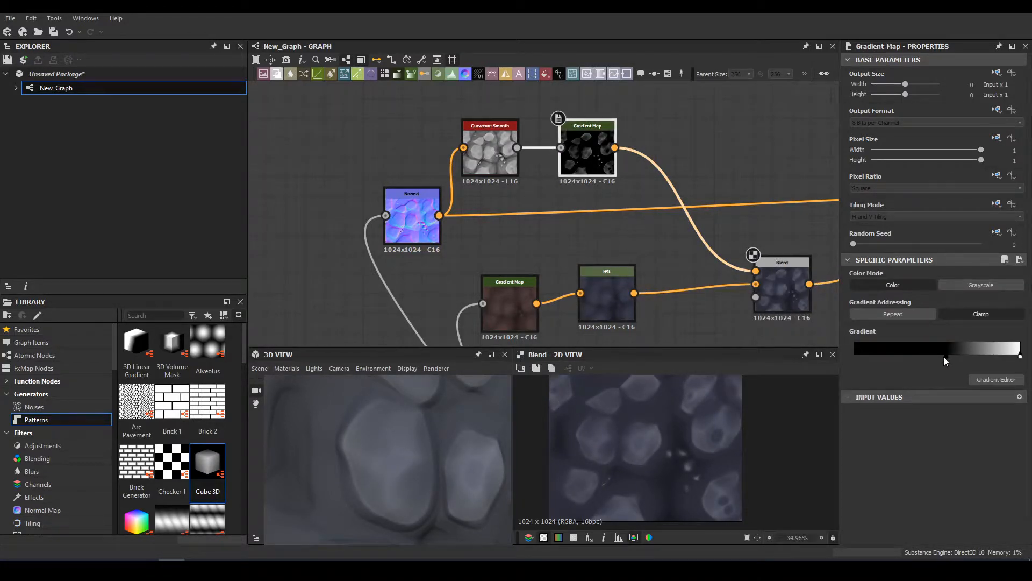
pyautogui.moveTo(867, 354); pyautogui.dragTo(866, 355)
pyautogui.moveTo(948, 359); pyautogui.dragTo(877, 362)
pyautogui.doubleClick(948, 356)
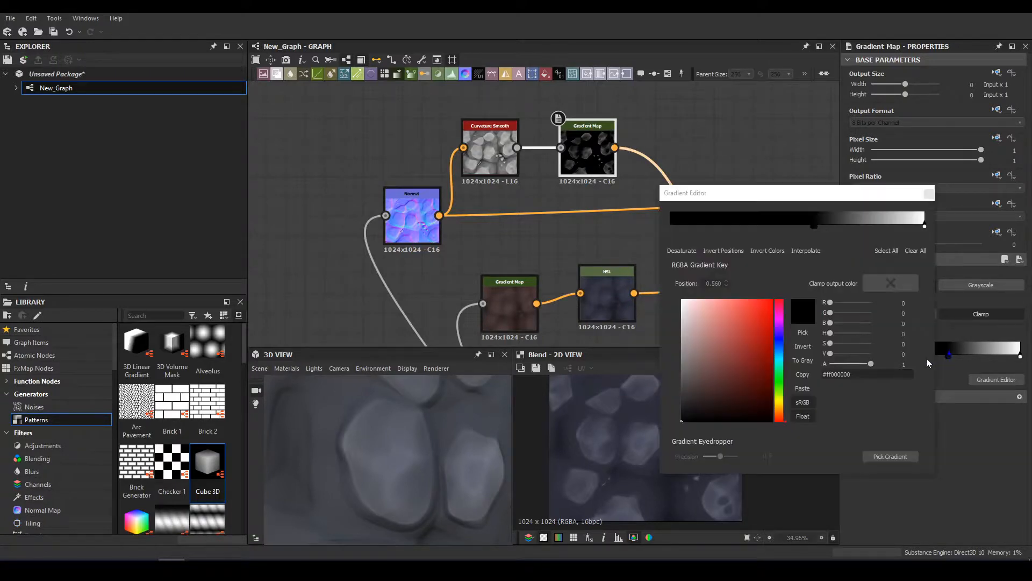
pyautogui.click(818, 230)
pyautogui.moveTo(817, 227); pyautogui.dragTo(788, 240)
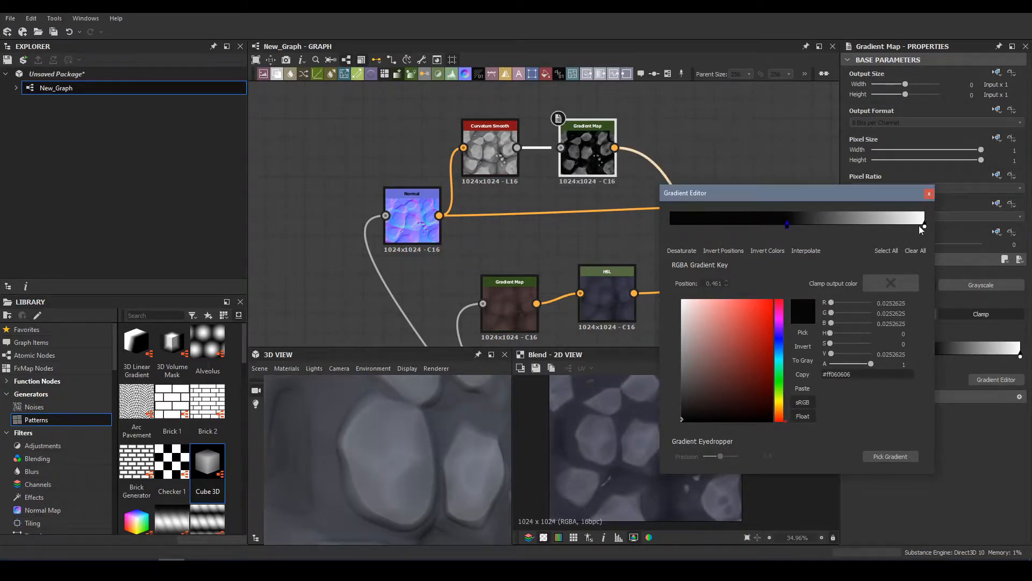
# - Undo the curvature gradient and Blend opacity changes and close the Gradient Editor
pyautogui.hotkey('ctrl', 'z')
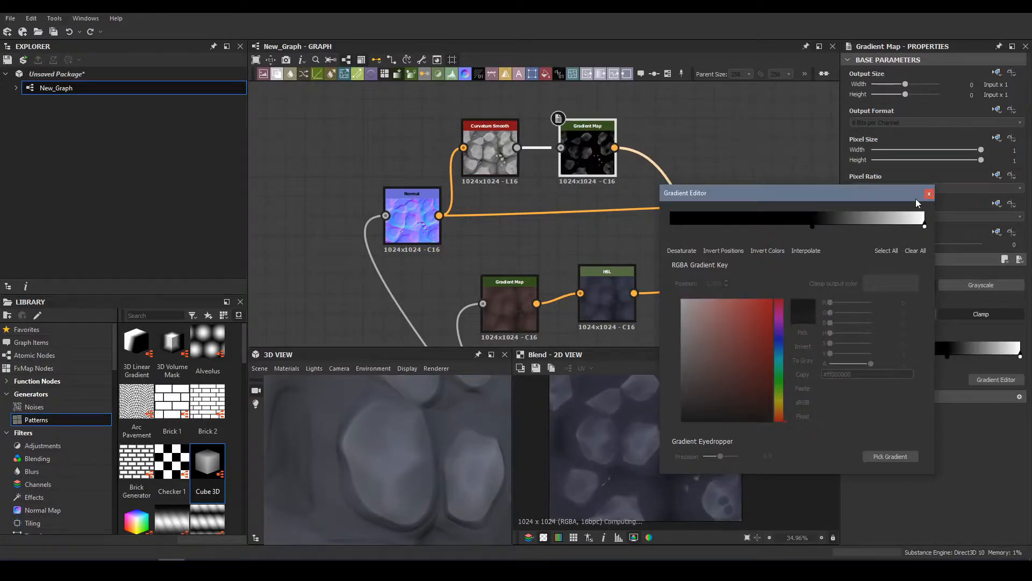
pyautogui.hotkey('ctrl', 'z')
pyautogui.hotkey('ctrl', 'z')
pyautogui.hotkey('ctrl', 'z')
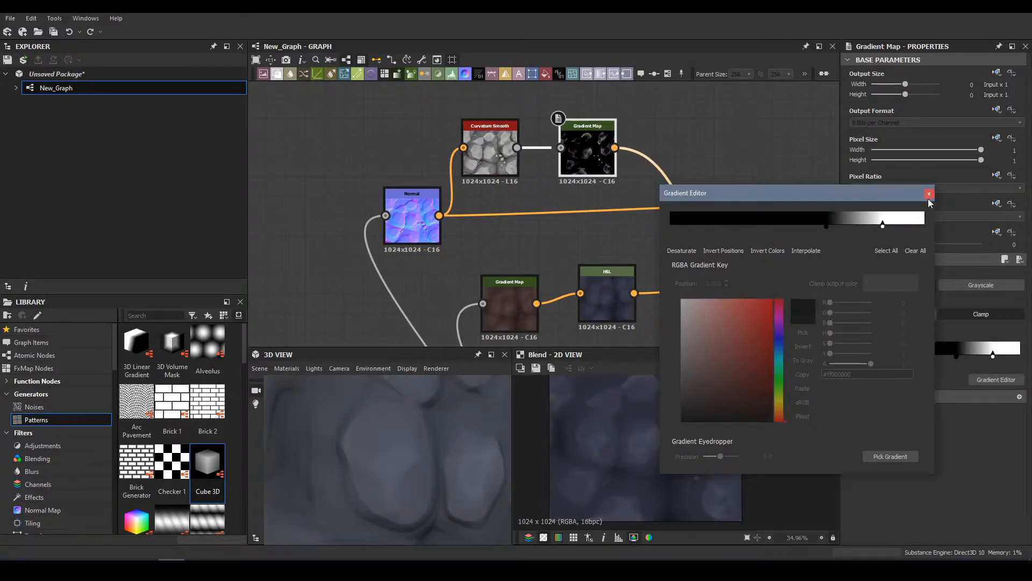
pyautogui.click(929, 193)
# - Move the base color Gradient Map's second key to position 0.586 and color it #513333
pyautogui.scroll(-2, 538, 231)
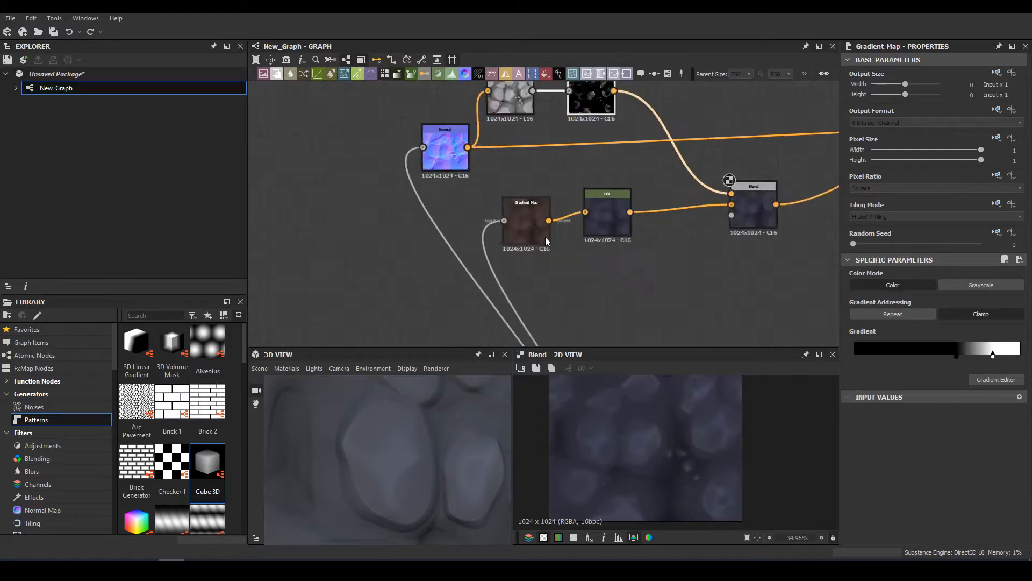
pyautogui.scroll(4, 526, 243)
pyautogui.moveTo(526, 243); pyautogui.dragTo(425, 276)
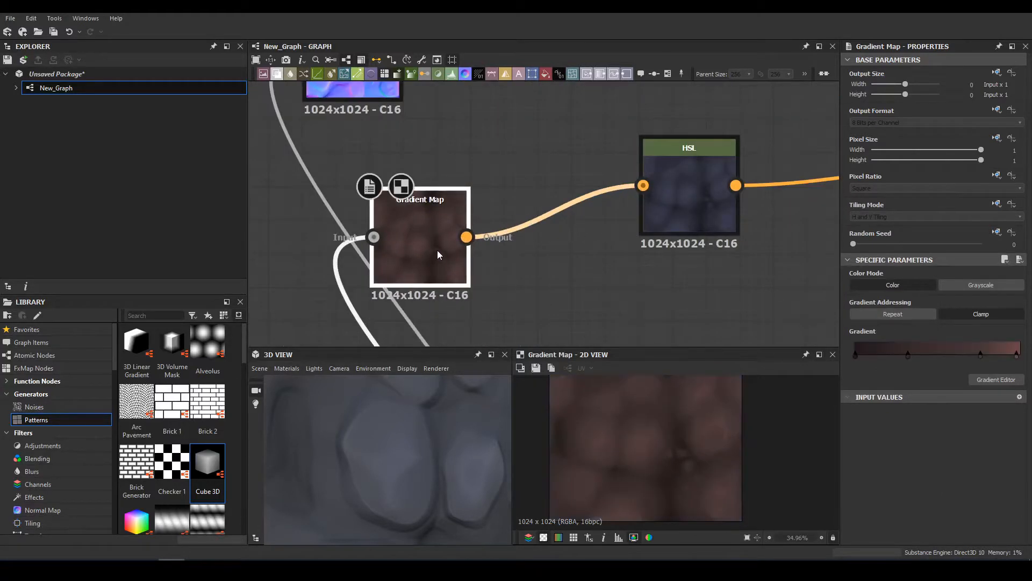
pyautogui.click(909, 356)
pyautogui.moveTo(907, 357); pyautogui.dragTo(911, 330)
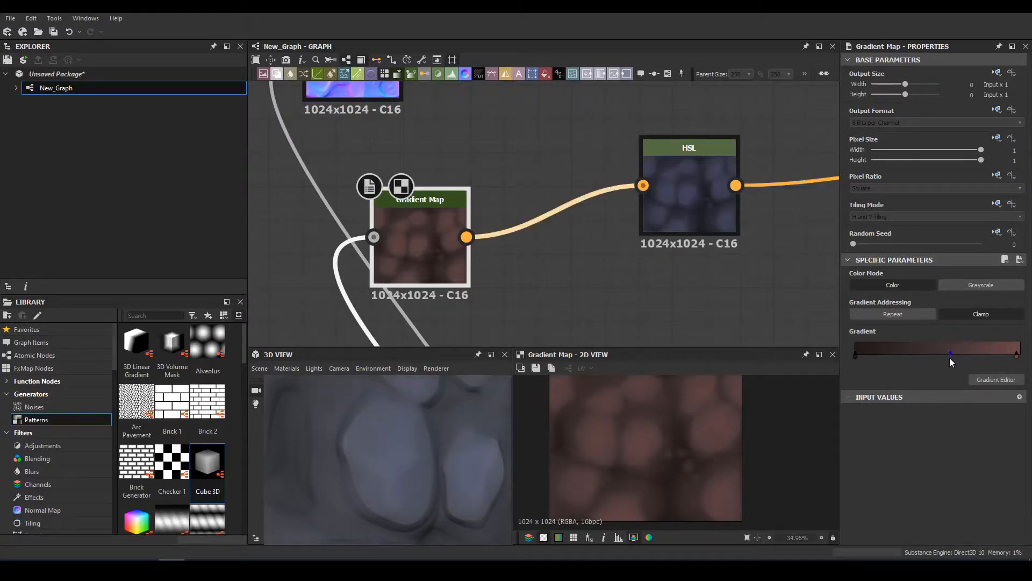
pyautogui.click(981, 355)
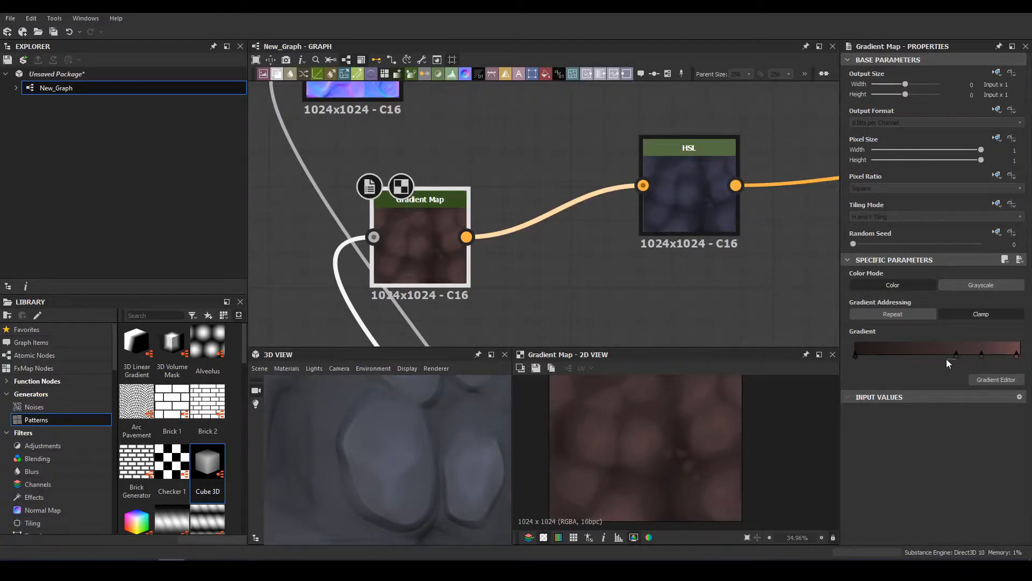
pyautogui.moveTo(959, 357)
pyautogui.mouseDown()
pyautogui.moveTo(918, 359)
pyautogui.moveTo(952, 360)
pyautogui.mouseUp()
pyautogui.doubleClick(952, 358)
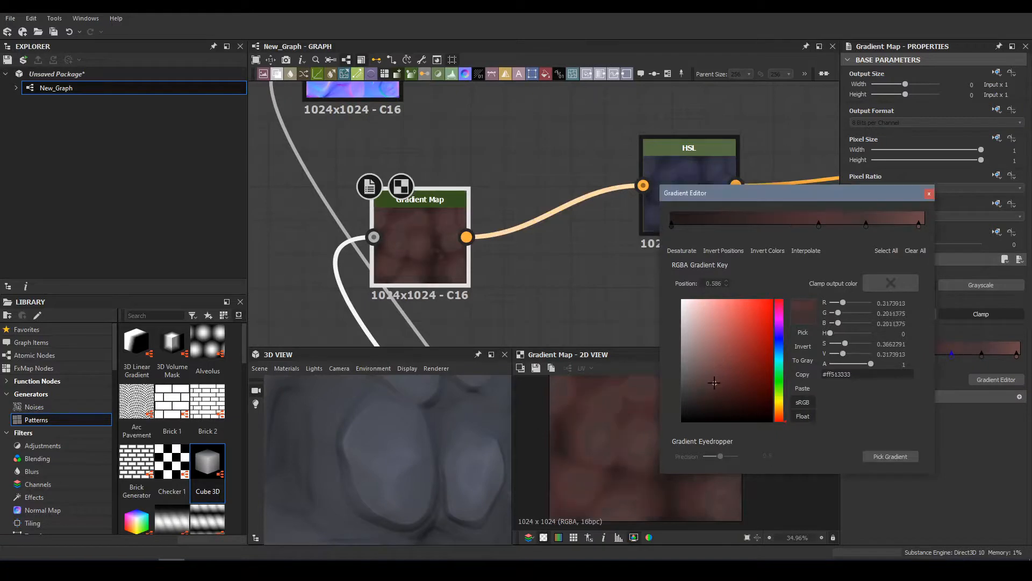
# - Recolor the base color gradient's keys at positions 0.770 and 0.977 to more saturated reds
pyautogui.click(866, 226)
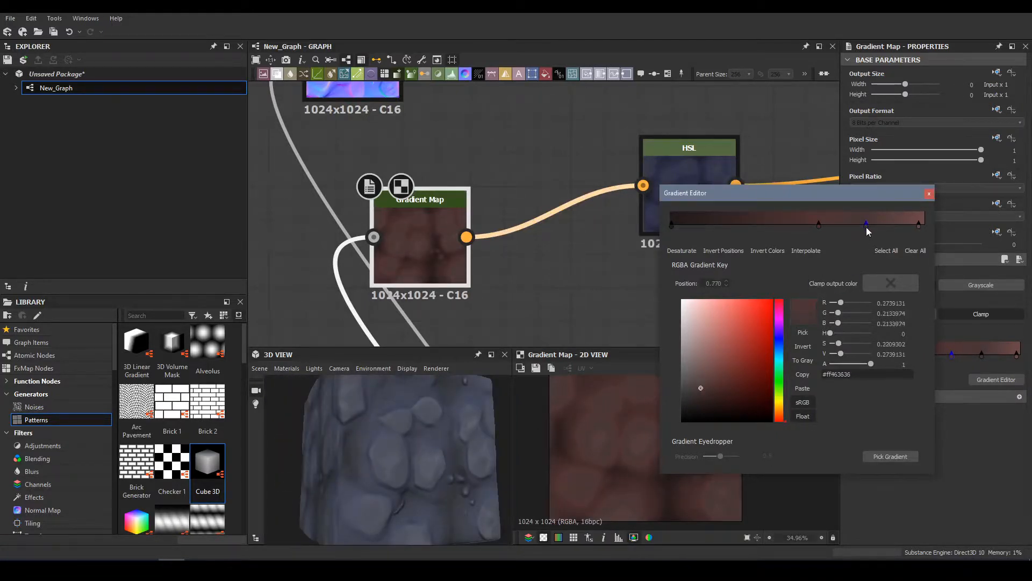
pyautogui.click(720, 390)
pyautogui.moveTo(720, 389); pyautogui.dragTo(718, 381)
pyautogui.click(920, 224)
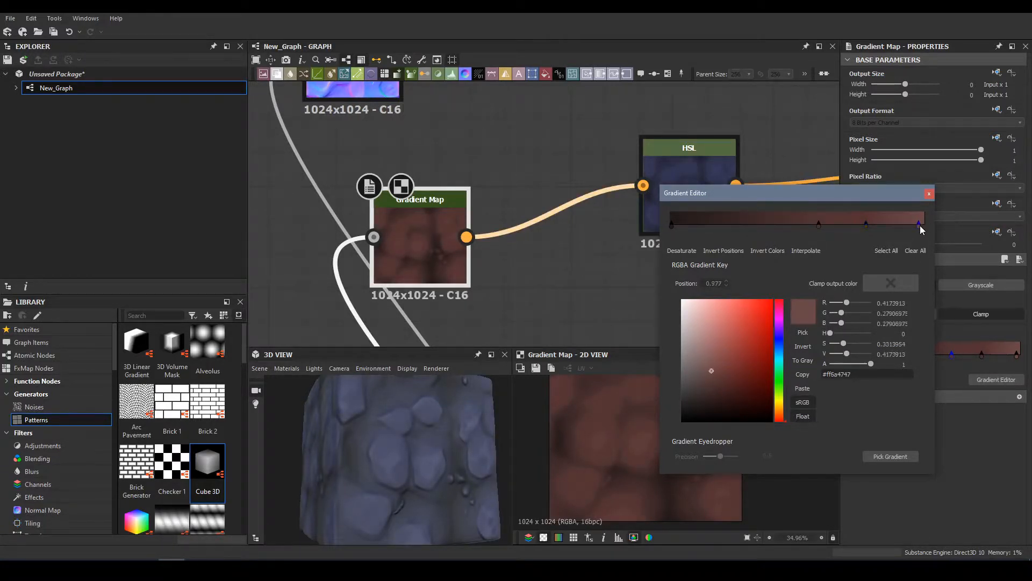
pyautogui.click(723, 369)
# - Set the base color gradient's first key to the dark red #2d0707
pyautogui.click(671, 226)
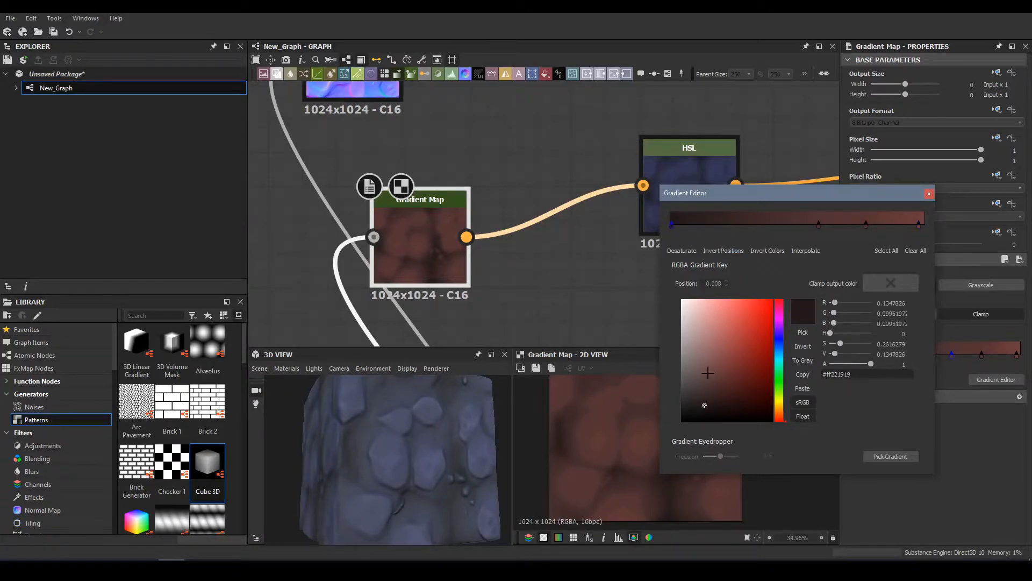
pyautogui.click(748, 395)
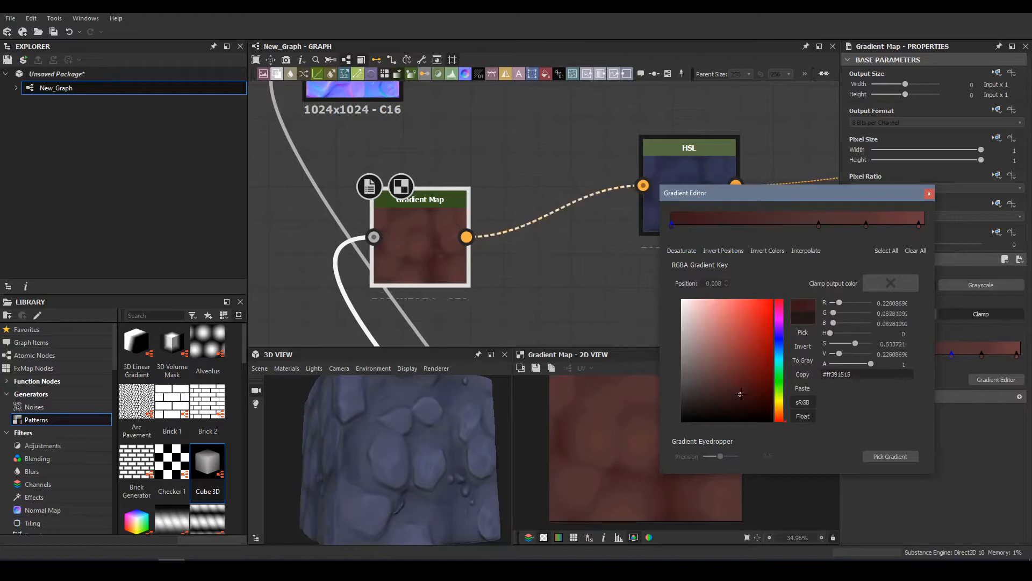
pyautogui.click(758, 405)
pyautogui.moveTo(758, 405); pyautogui.dragTo(758, 400)
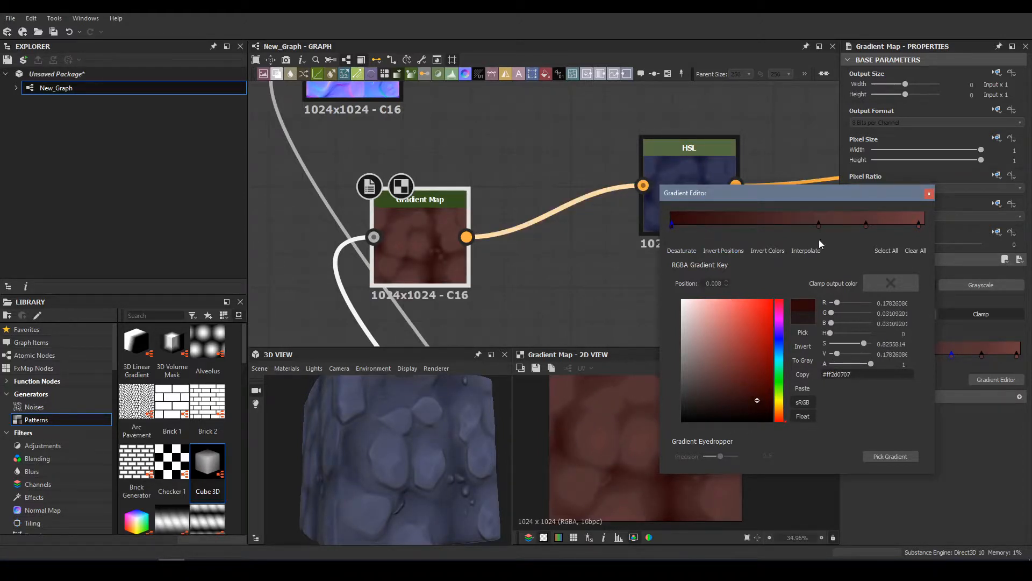
# - Move the base color gradient's second key to about 0.53 with color #482626, and shift the third key slightly toward the bright end
pyautogui.moveTo(818, 226); pyautogui.dragTo(806, 227)
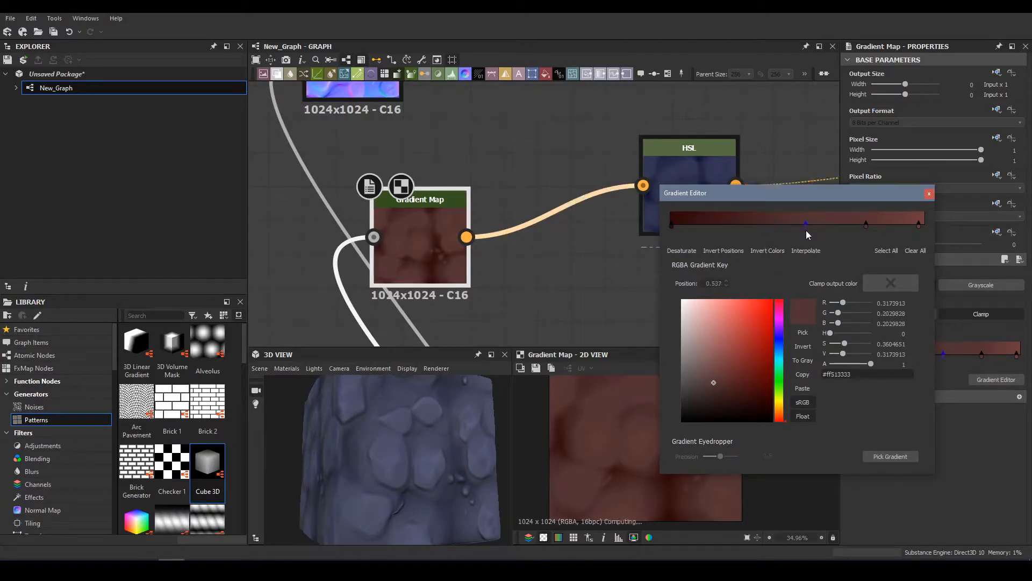
pyautogui.click(724, 387)
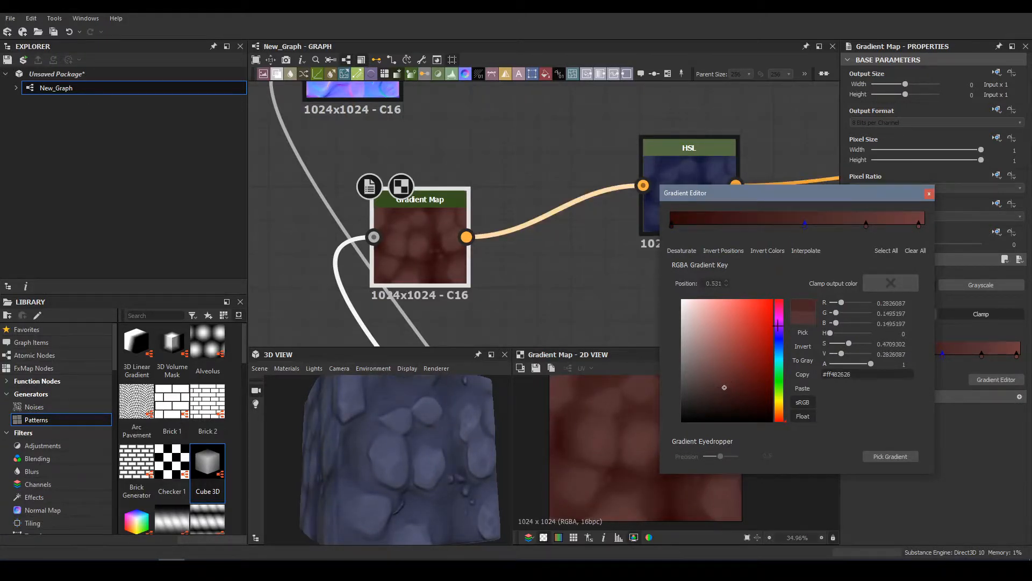
pyautogui.moveTo(866, 224)
pyautogui.mouseDown()
pyautogui.moveTo(853, 227)
pyautogui.moveTo(875, 240)
pyautogui.mouseUp()
pyautogui.click(929, 194)
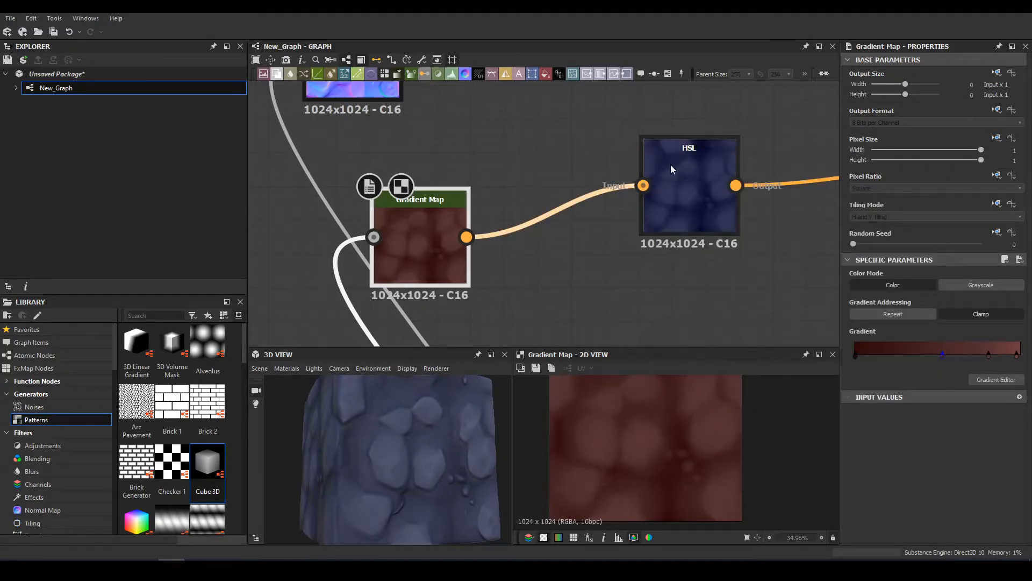
# - Preview the color Blend node and review the material's output nodes and the textured cube
pyautogui.scroll(-5, 404, 169)
pyautogui.click(520, 185)
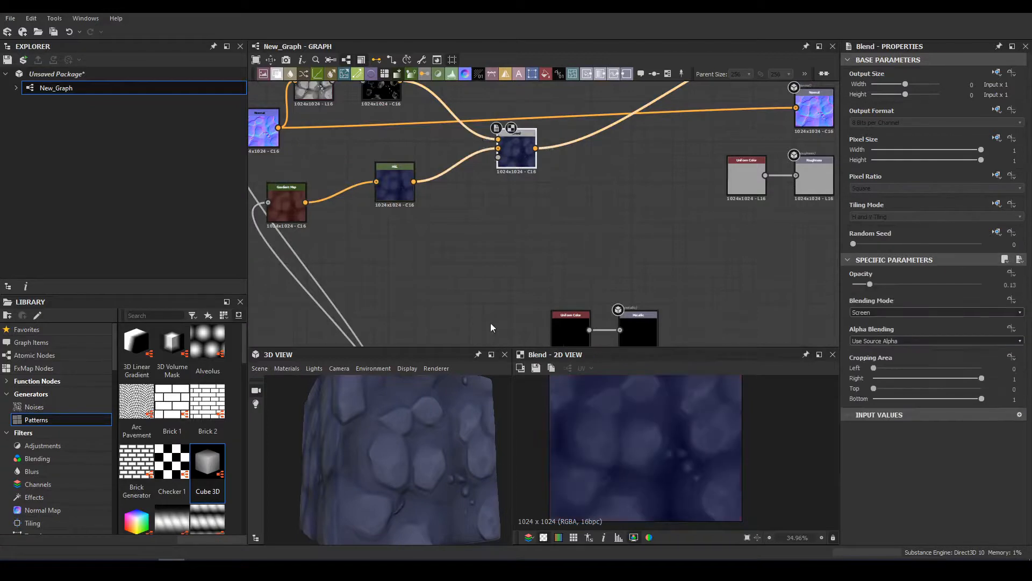
pyautogui.scroll(-3, 446, 462)
pyautogui.scroll(-4, 700, 190)
pyautogui.scroll(3, 659, 260)
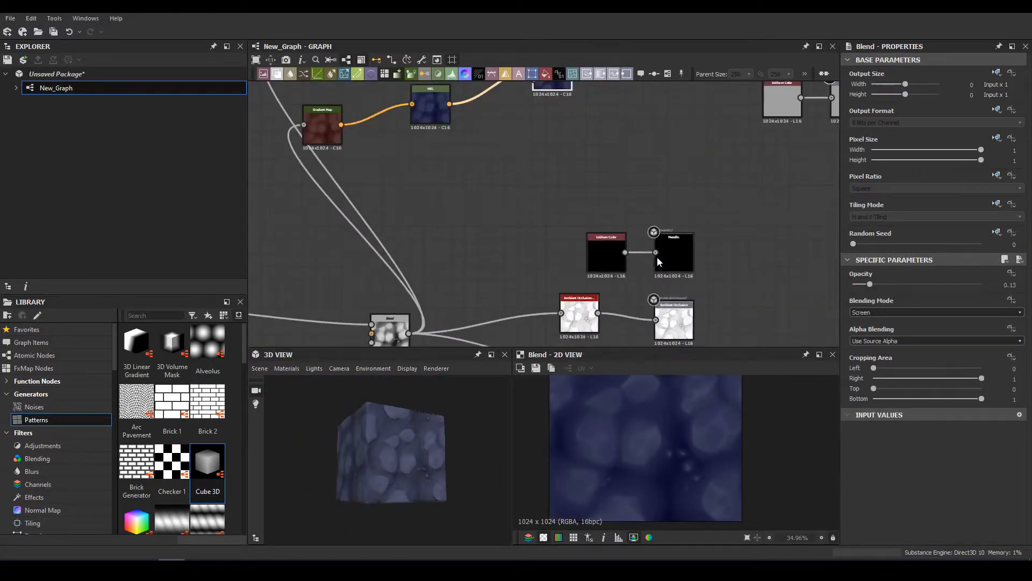
pyautogui.scroll(-3, 657, 256)
pyautogui.scroll(3, 591, 166)
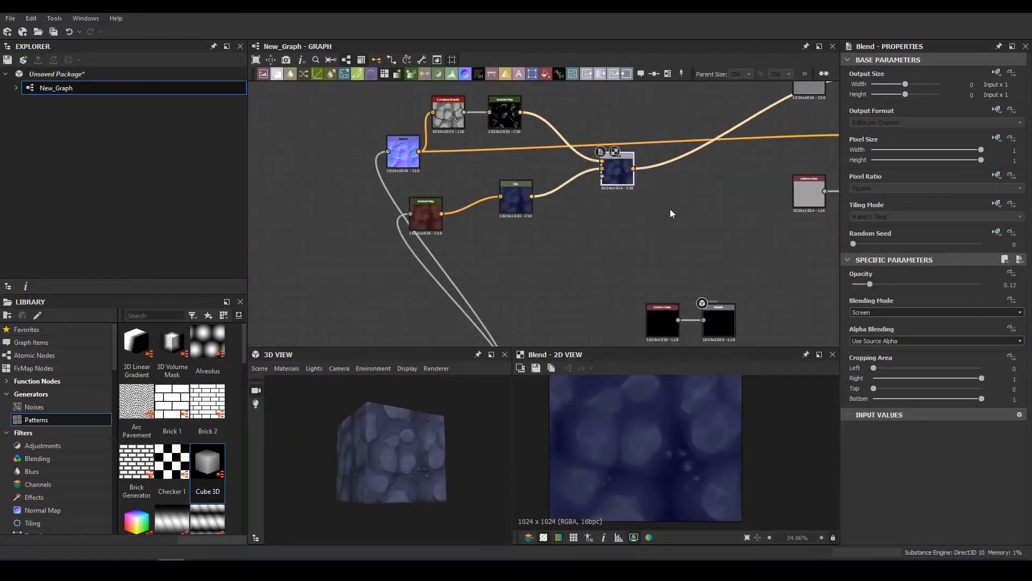
# - Reposition the roughness Uniform Color node and add an Invert Grayscale node fed by Curvature Smooth
pyautogui.moveTo(800, 209); pyautogui.dragTo(783, 226)
pyautogui.press('space')
pyautogui.write('inv')
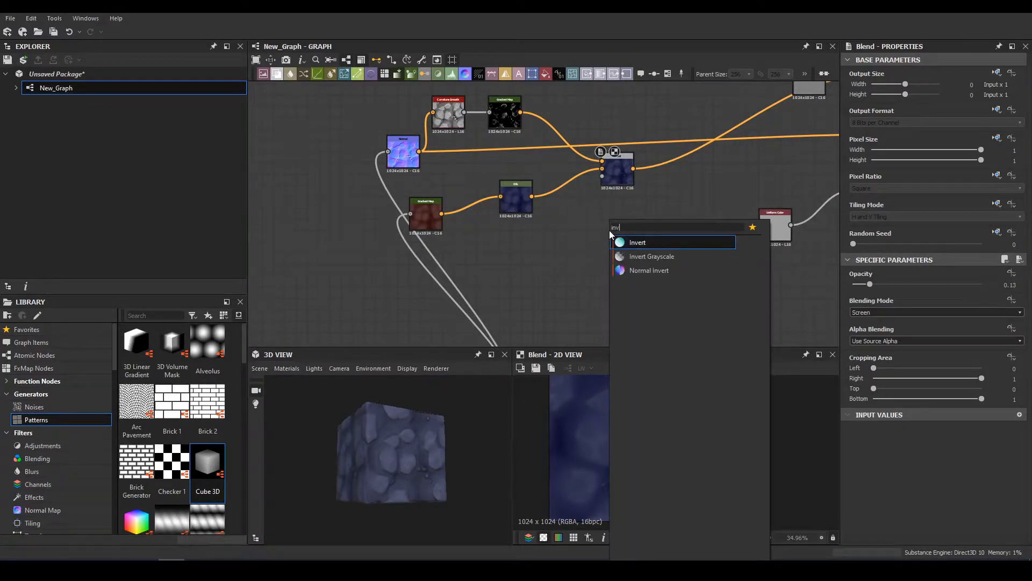
pyautogui.press('Down')
pyautogui.press('Return')
pyautogui.moveTo(591, 225)
pyautogui.mouseDown()
pyautogui.moveTo(493, 150)
pyautogui.moveTo(459, 108)
pyautogui.moveTo(588, 200)
pyautogui.moveTo(588, 232)
pyautogui.mouseUp()
pyautogui.click(466, 111)
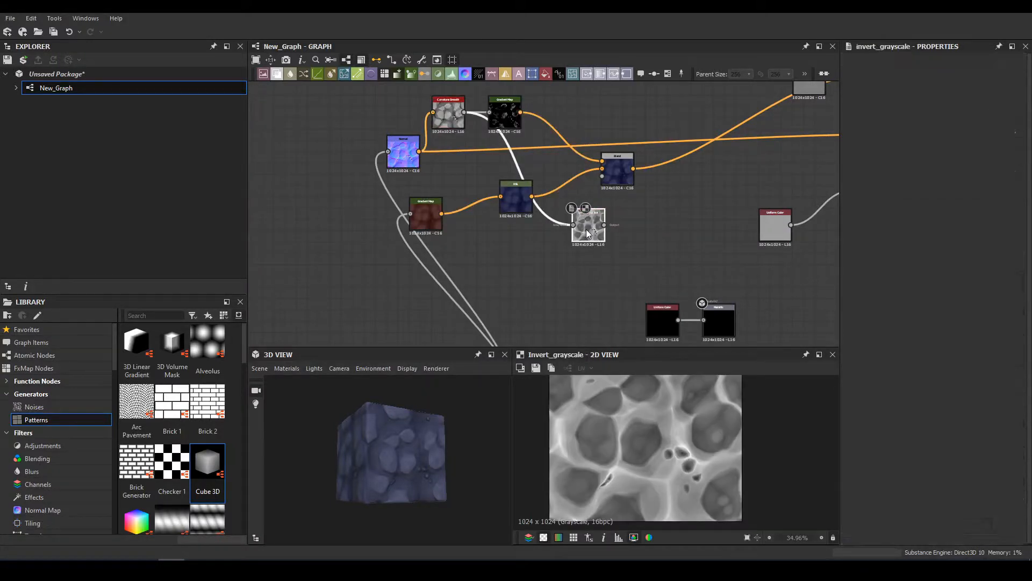
# - Add a Blend node after the Invert Grayscale node and feed a BnW Spots 2 noise into its foreground
pyautogui.press('space')
pyautogui.write('blend')
pyautogui.press('Return')
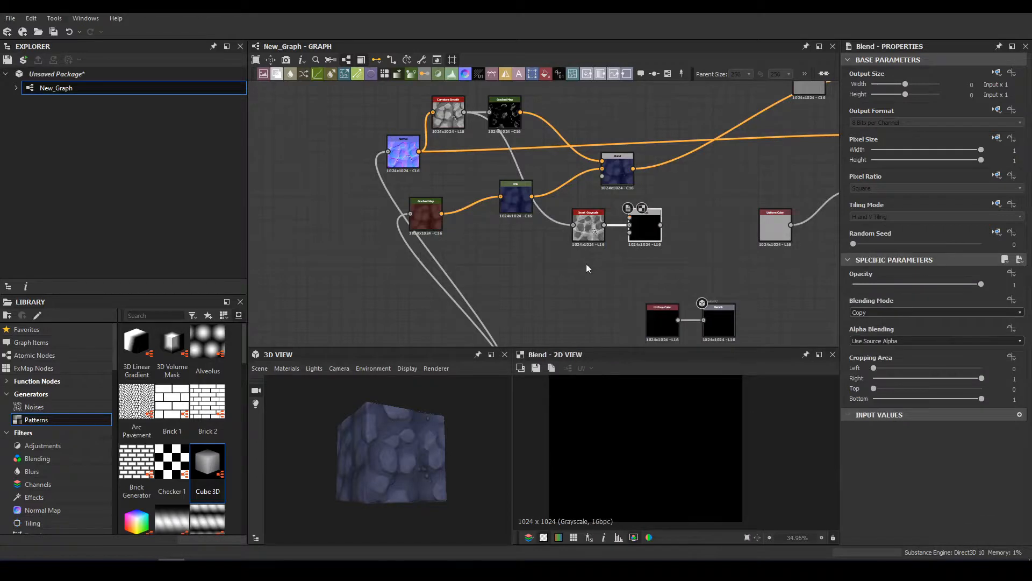
pyautogui.press('space')
pyautogui.write('spot')
pyautogui.click(675, 270)
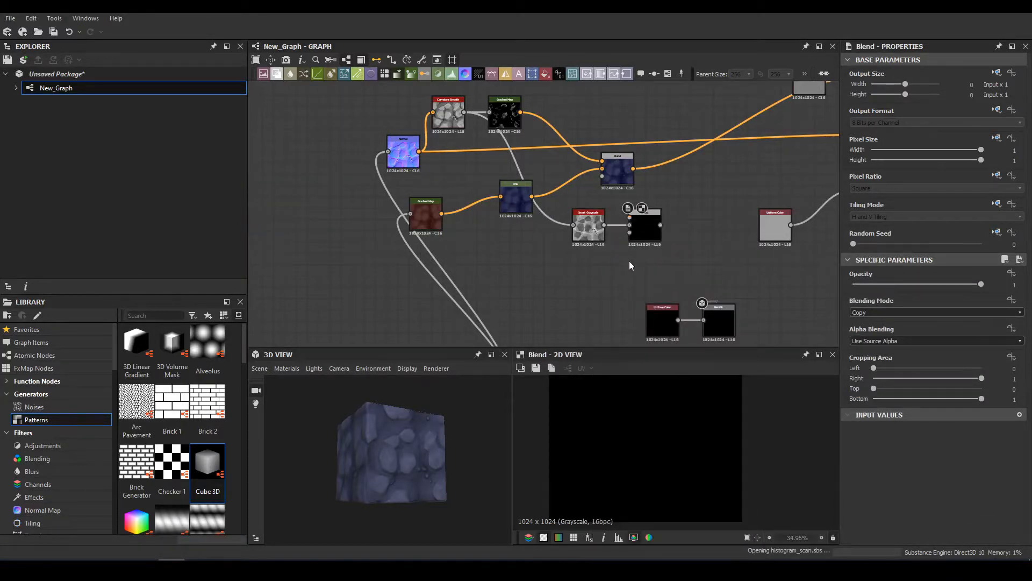
pyautogui.moveTo(624, 230); pyautogui.dragTo(628, 220)
pyautogui.doubleClick(644, 232)
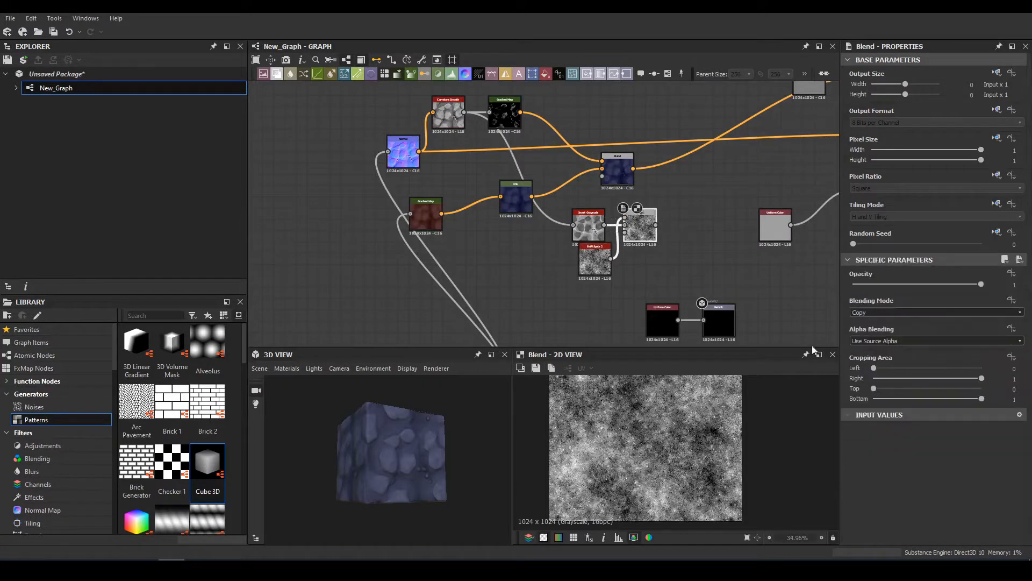
# - Set the grayscale Blend to Multiply with an opacity of 0.24
pyautogui.click(900, 316)
pyautogui.click(900, 316)
pyautogui.scroll(-2, 901, 316)
pyautogui.moveTo(982, 284)
pyautogui.mouseDown()
pyautogui.moveTo(857, 288)
pyautogui.moveTo(886, 289)
pyautogui.mouseUp()
pyautogui.scroll(3, 520, 241)
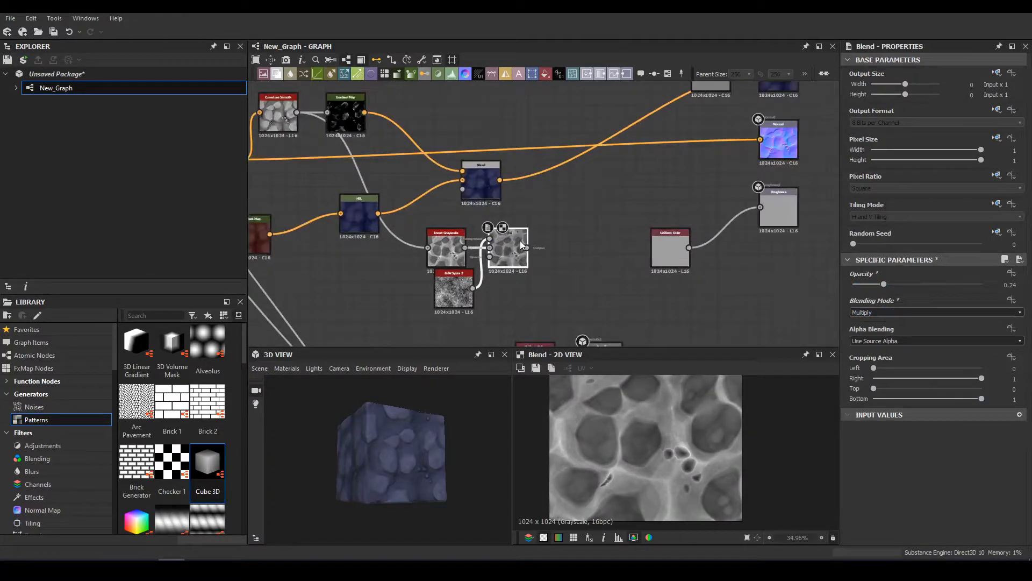
# - Add a Histogram Scan node after the grayscale Blend and set its Position to 0.72
pyautogui.press('space')
pyautogui.write('hi')
pyautogui.press('Down')
pyautogui.press('Down')
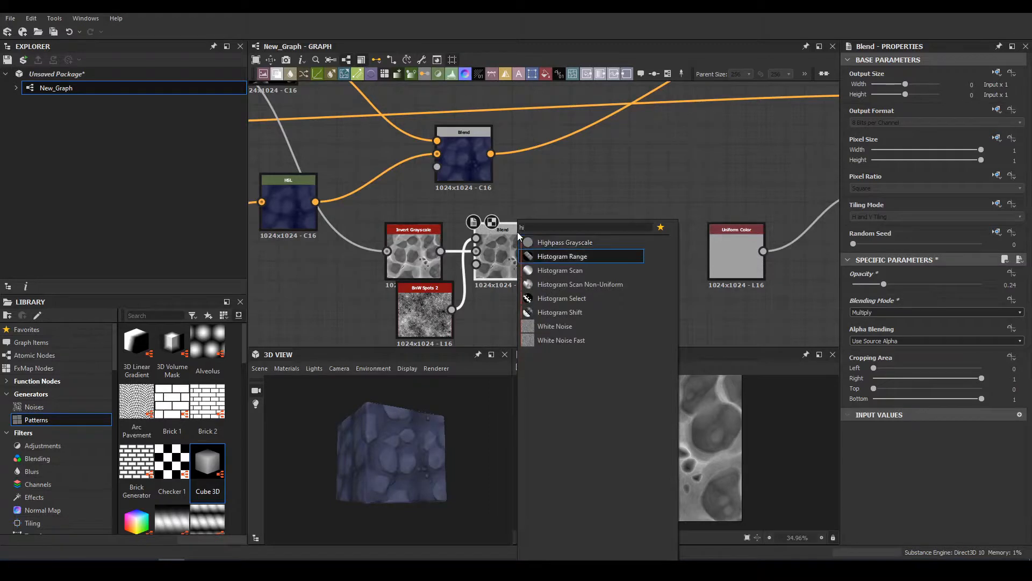
pyautogui.press('Return')
pyautogui.moveTo(862, 522); pyautogui.dragTo(946, 523)
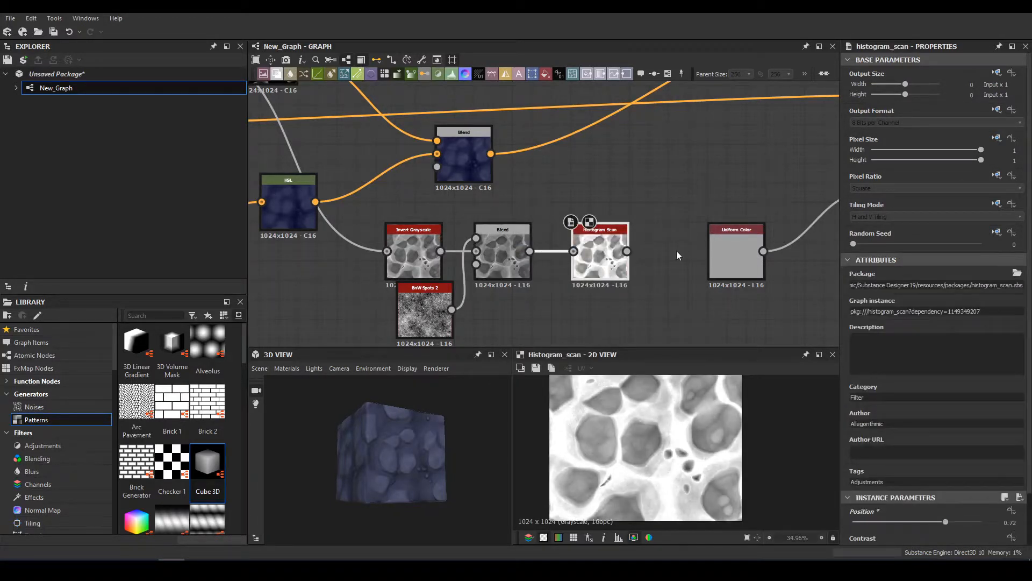
# - Connect the Histogram Scan to the Roughness output in place of the Uniform Color and check the surface on the cube
pyautogui.moveTo(640, 247); pyautogui.dragTo(540, 273, button='middle')
pyautogui.moveTo(527, 276); pyautogui.dragTo(761, 223)
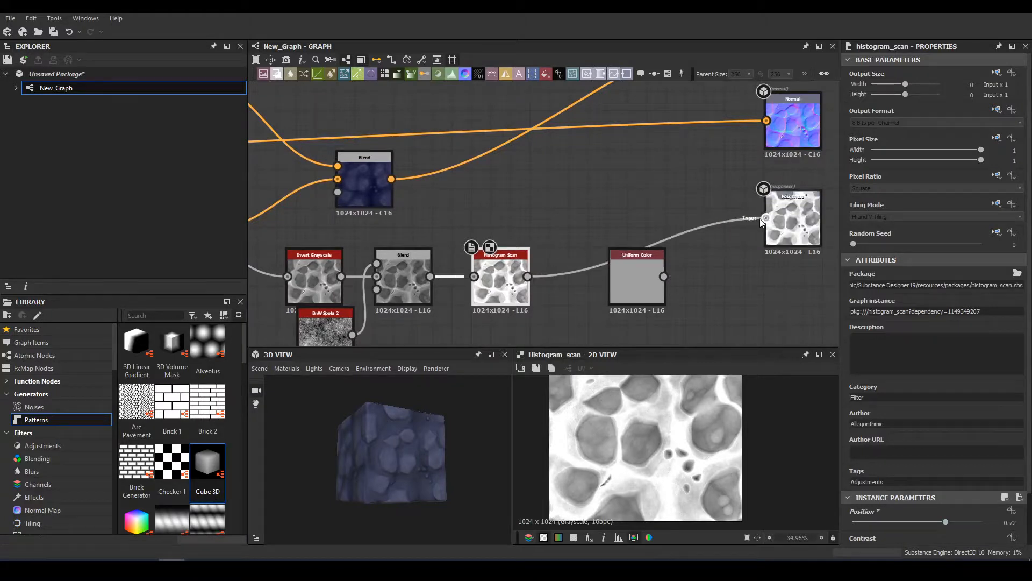
pyautogui.scroll(3, 386, 469)
pyautogui.moveTo(385, 470); pyautogui.dragTo(402, 452)
pyautogui.scroll(3, 402, 453)
pyautogui.scroll(-5, 403, 452)
pyautogui.moveTo(478, 463); pyautogui.dragTo(380, 464)
# - Set the HSL node's Hue to 0.3 and Saturation to 0.46 for a cooler rock color
pyautogui.moveTo(370, 175); pyautogui.dragTo(589, 197, button='middle')
pyautogui.doubleClick(414, 238)
pyautogui.moveTo(917, 311); pyautogui.dragTo(890, 286)
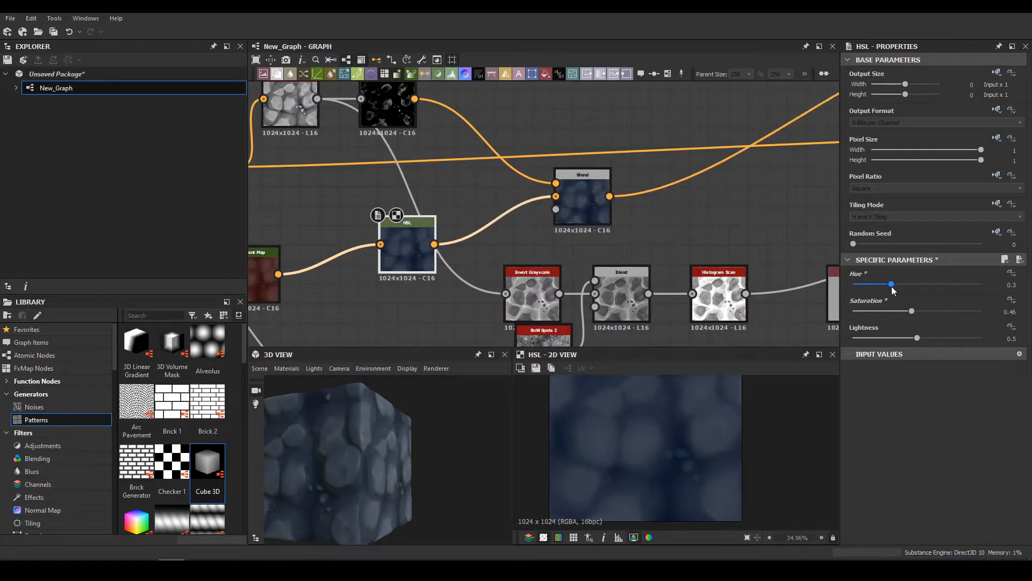
pyautogui.moveTo(443, 414); pyautogui.dragTo(440, 463)
pyautogui.scroll(3, 334, 441)
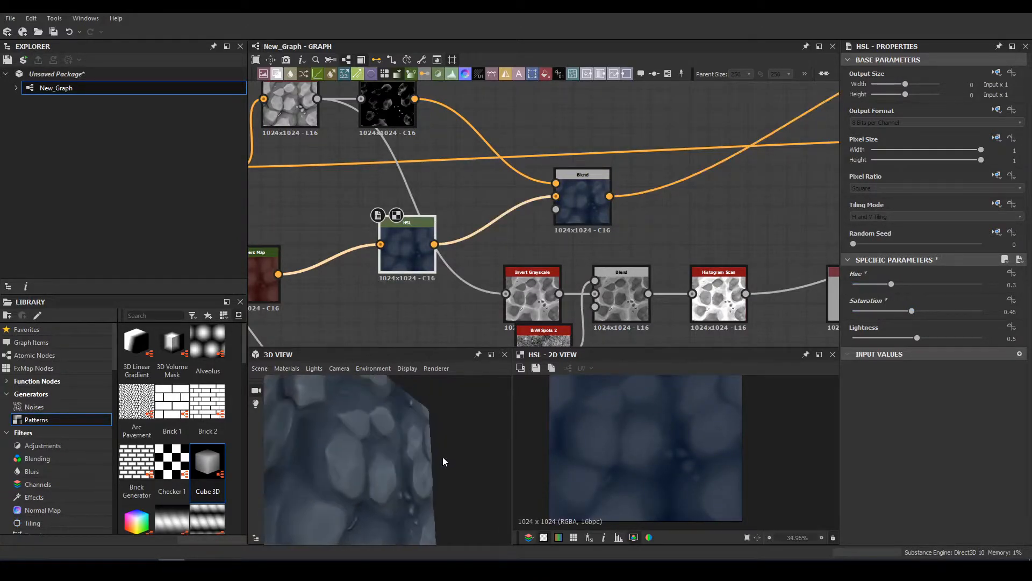
# - Move the metallic, ambient occlusion and height output nodes together, clear of the roughness chain
pyautogui.moveTo(760, 179); pyautogui.dragTo(695, 169, button='middle')
pyautogui.scroll(-8, 746, 171)
pyautogui.scroll(4, 676, 215)
pyautogui.scroll(2, 678, 221)
pyautogui.moveTo(637, 164); pyautogui.dragTo(816, 322)
pyautogui.moveTo(732, 234); pyautogui.dragTo(834, 229)
pyautogui.moveTo(484, 231); pyautogui.dragTo(461, 299, button='middle')
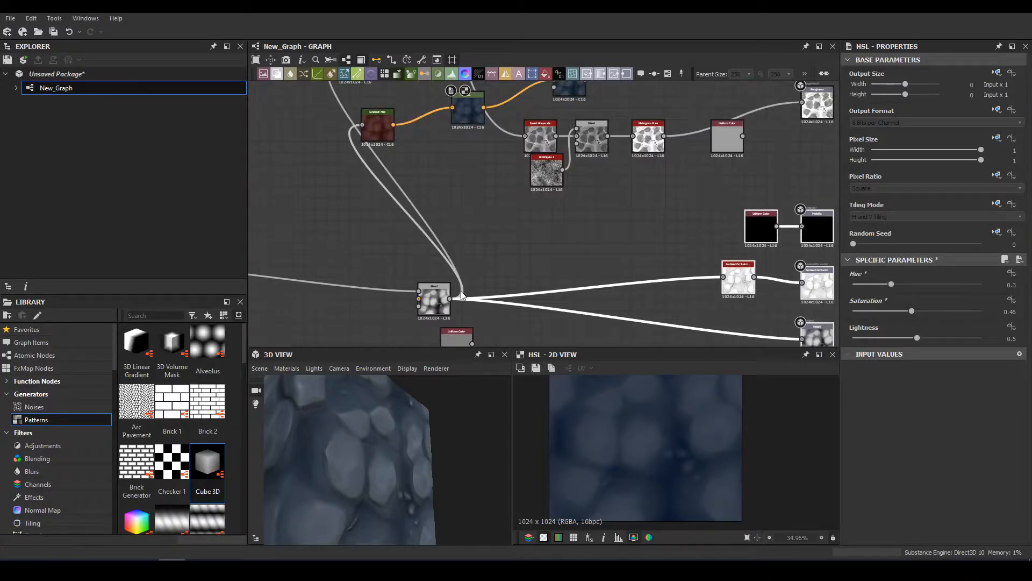
# - Move the Ambient Occlusion node close to the final height Blend and preview its result
pyautogui.moveTo(430, 441); pyautogui.dragTo(431, 477)
pyautogui.scroll(-2, 370, 462)
pyautogui.moveTo(681, 248); pyautogui.dragTo(682, 195, button='middle')
pyautogui.scroll(-2, 691, 255)
pyautogui.moveTo(722, 243); pyautogui.dragTo(573, 239)
pyautogui.click(761, 246)
pyautogui.doubleClick(761, 243)
# - Add a Levels node fed by the Ambient Occlusion node
pyautogui.scroll(3, 596, 232)
pyautogui.click(641, 192)
pyautogui.press('space')
pyautogui.write('le')
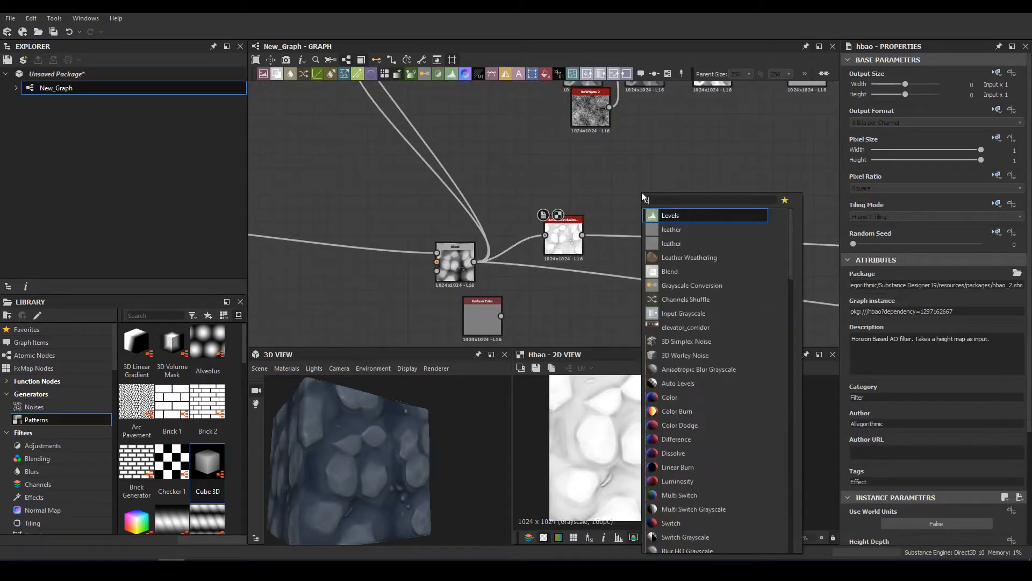
pyautogui.press('Return')
pyautogui.moveTo(626, 188); pyautogui.dragTo(582, 235)
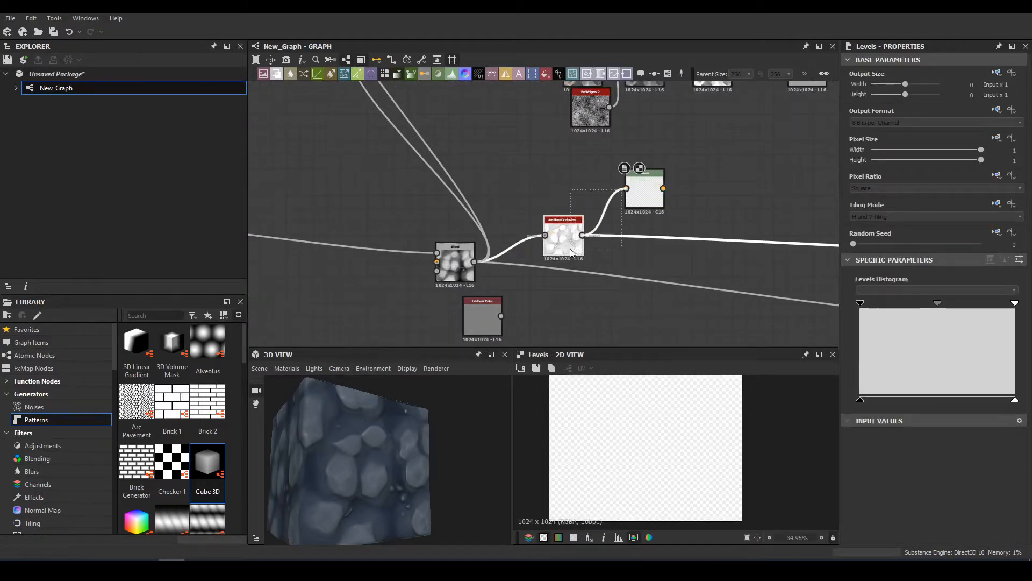
# - Narrow the Levels node's input range to a hard black-and-white mask and invert it so the gaps between stones are white
pyautogui.moveTo(937, 305); pyautogui.dragTo(971, 312)
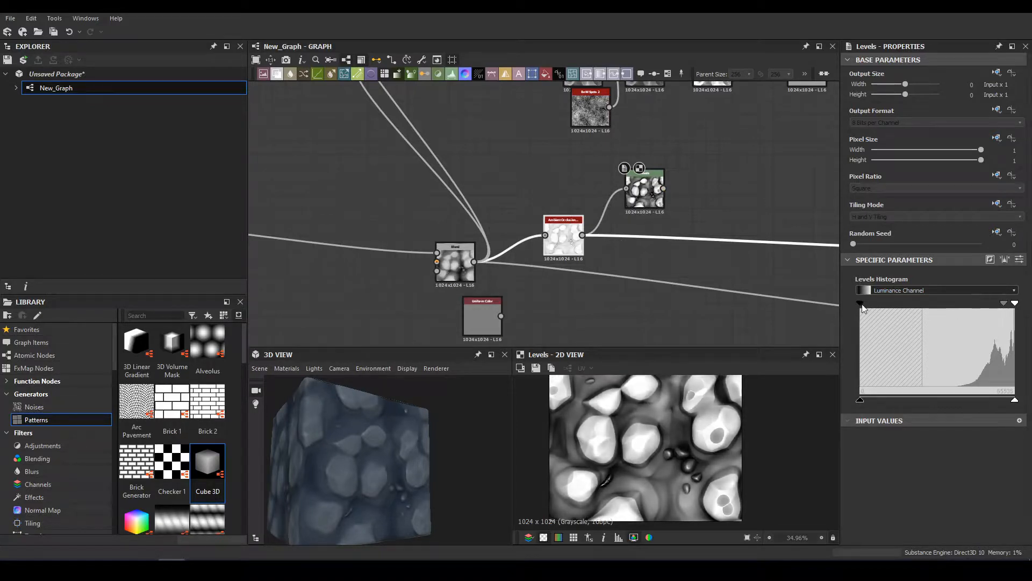
pyautogui.moveTo(860, 304); pyautogui.dragTo(940, 303)
pyautogui.moveTo(1017, 307); pyautogui.dragTo(986, 307)
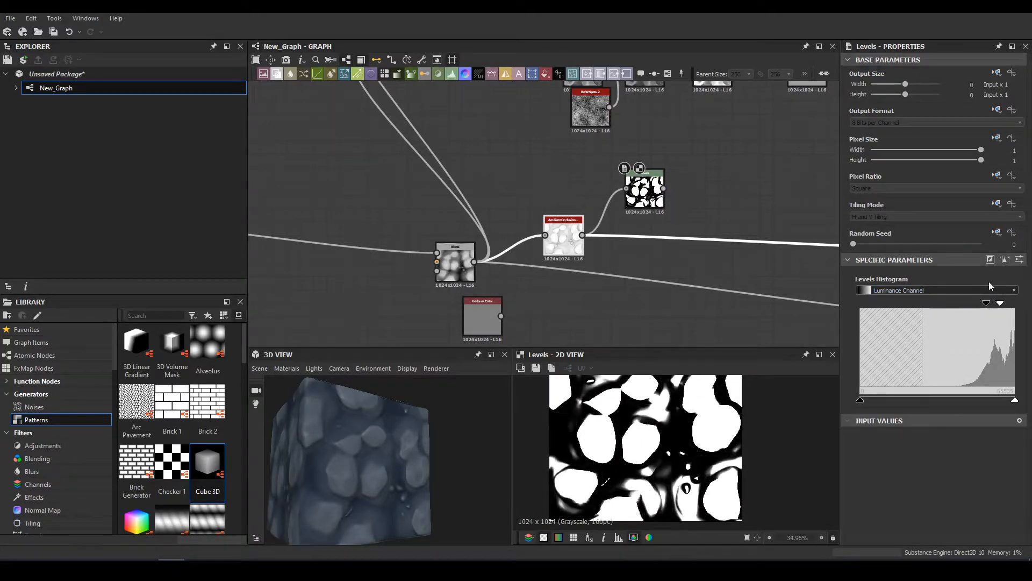
pyautogui.scroll(-3, 505, 190)
pyautogui.scroll(-1, 504, 190)
pyautogui.moveTo(553, 153); pyautogui.dragTo(574, 207, button='middle')
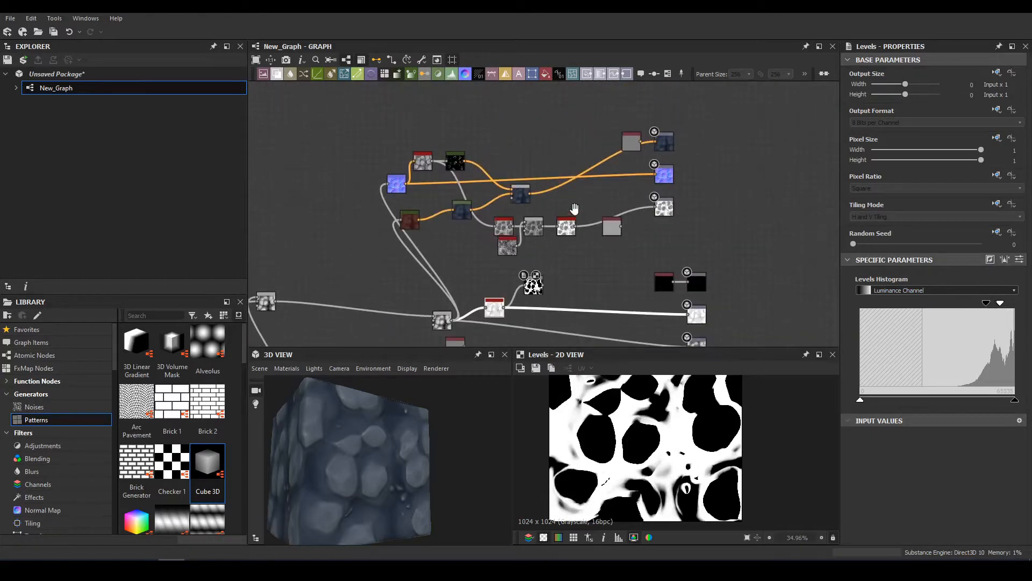
# - Move the color Blend in line with the Base Color output and delete the unused Uniform Color node beside that output
pyautogui.scroll(3, 590, 175)
pyautogui.moveTo(452, 217); pyautogui.dragTo(418, 138)
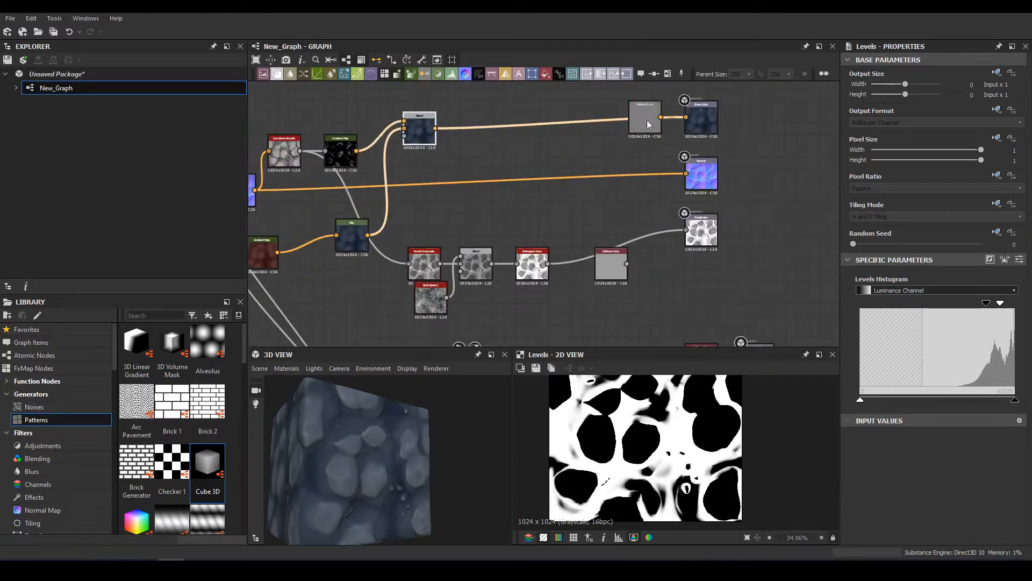
pyautogui.moveTo(648, 126); pyautogui.dragTo(592, 171)
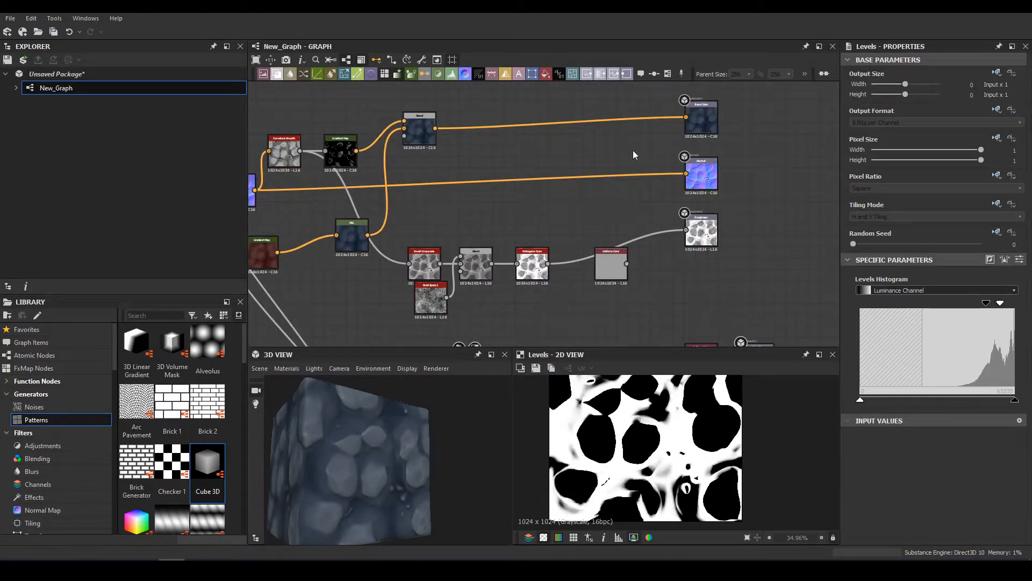
# - Insert another Blend node before the Base Color output and connect the inverted Levels mask to its opacity input
pyautogui.click(523, 124)
pyautogui.press('space')
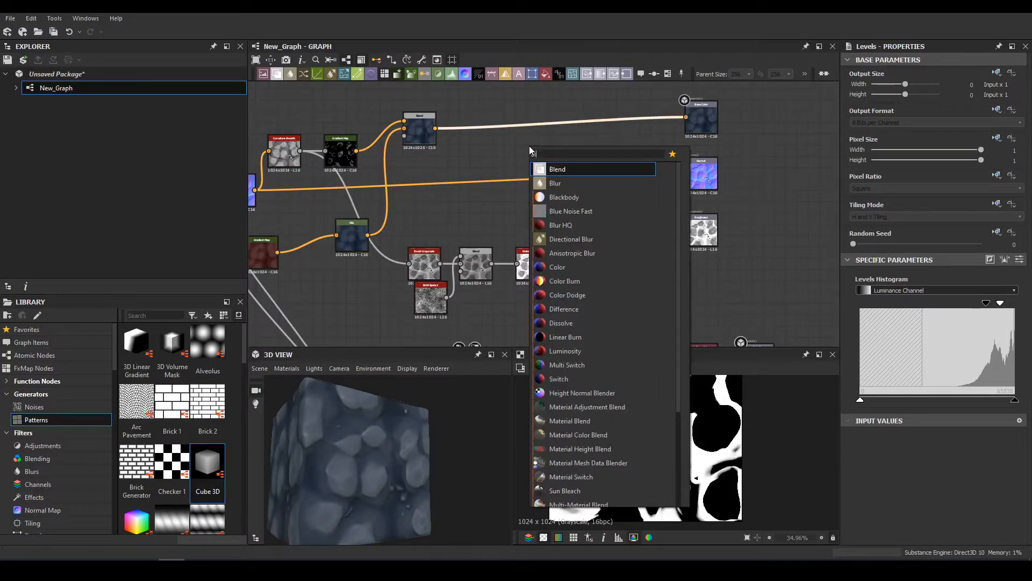
pyautogui.press('Return')
pyautogui.scroll(-3, 577, 211)
pyautogui.scroll(3, 519, 299)
pyautogui.doubleClick(517, 295)
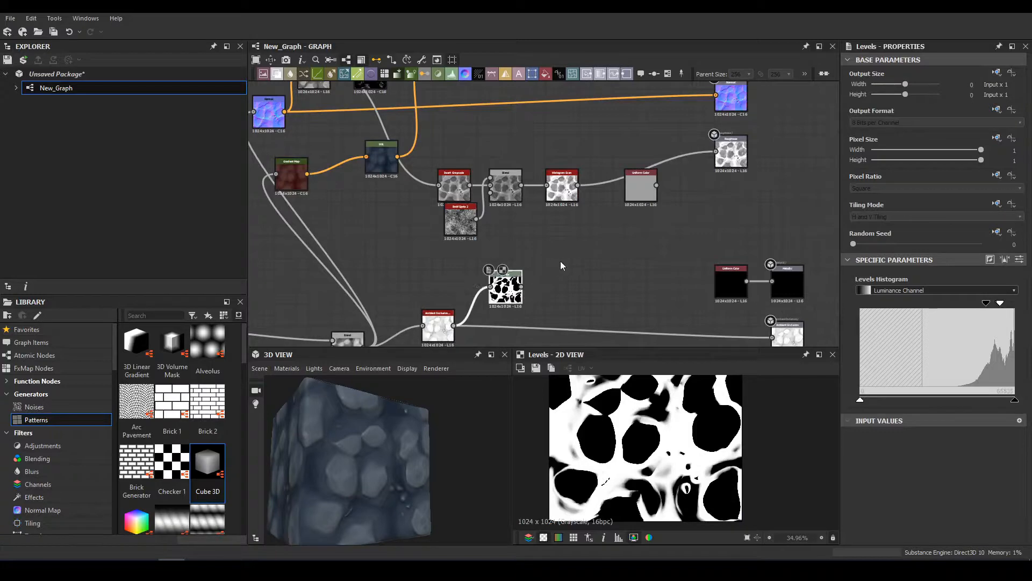
pyautogui.scroll(-2, 515, 318)
pyautogui.moveTo(508, 333); pyautogui.dragTo(544, 169)
pyautogui.scroll(3, 538, 96)
# - Add an orange Uniform Color node (R 202, G 106, B 0) and connect it to the masked Blend's foreground
pyautogui.click(546, 75)
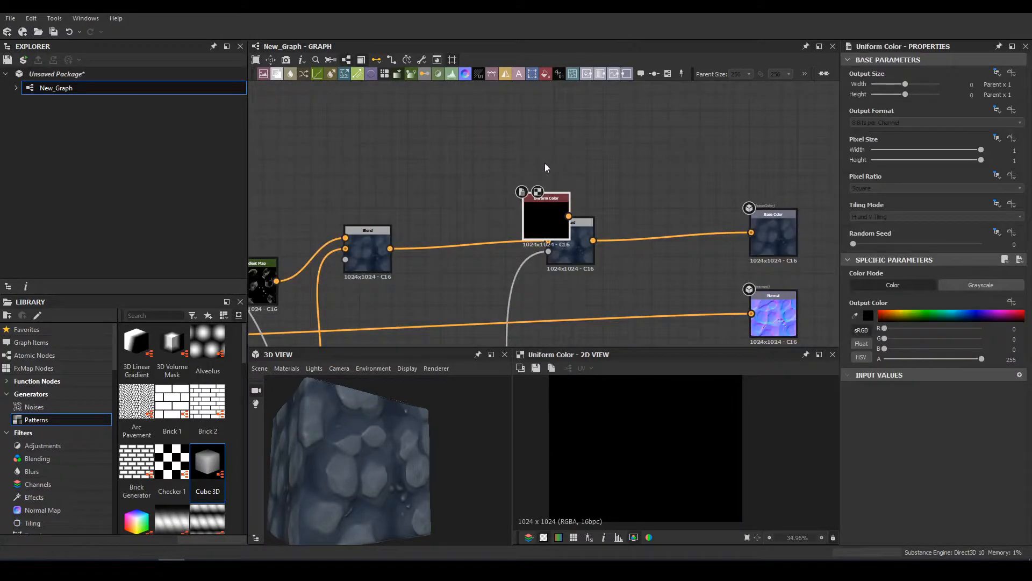
pyautogui.click(889, 315)
pyautogui.moveTo(549, 230); pyautogui.dragTo(341, 151)
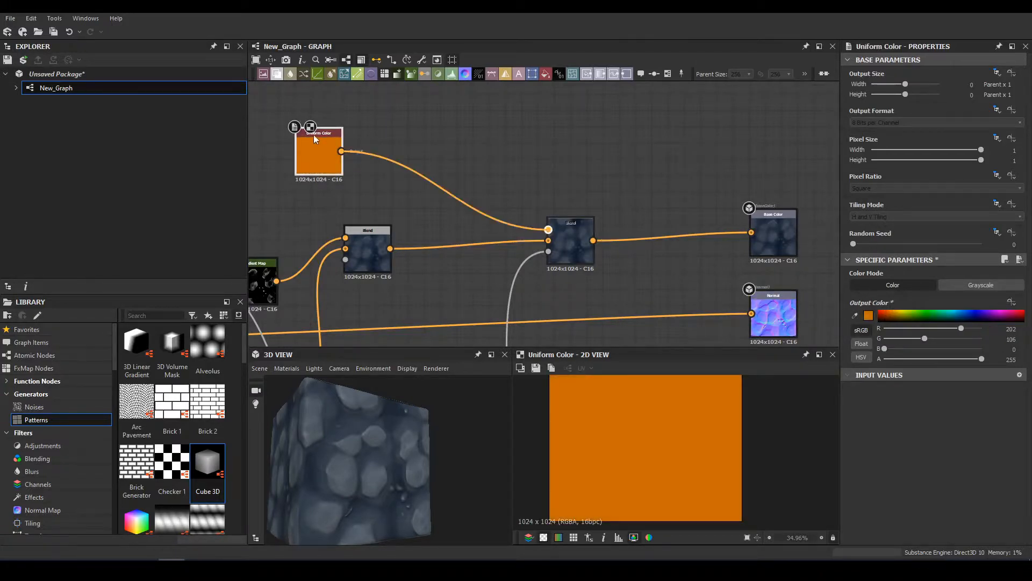
# - Lower the Levels node's input points slightly to thin the orange areas between the stones
pyautogui.moveTo(425, 409); pyautogui.dragTo(410, 407)
pyautogui.scroll(-5, 569, 173)
pyautogui.scroll(6, 562, 288)
pyautogui.click(562, 288)
pyautogui.doubleClick(562, 283)
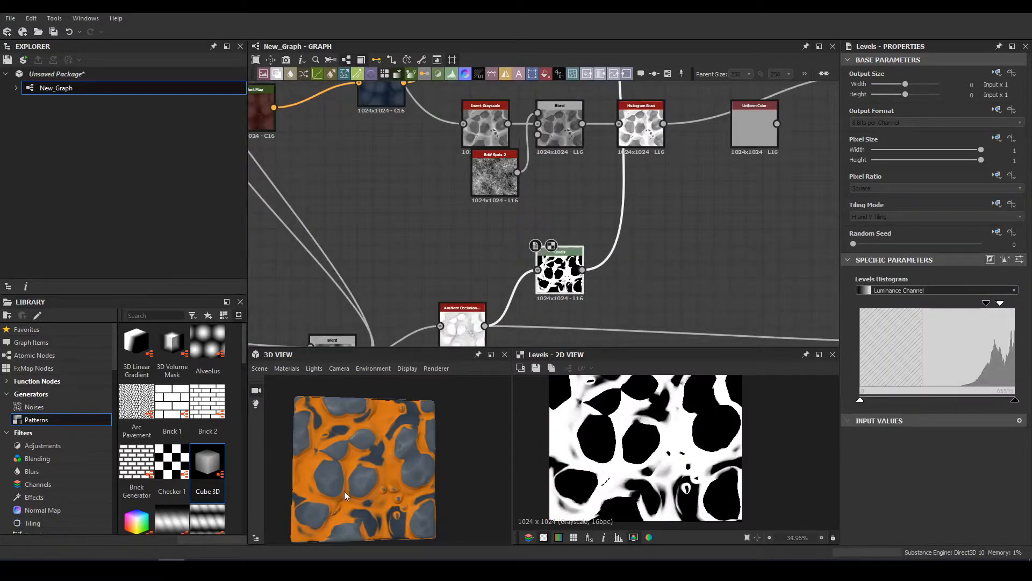
pyautogui.scroll(2, 340, 497)
pyautogui.moveTo(985, 307)
pyautogui.mouseDown()
pyautogui.moveTo(1009, 309)
pyautogui.moveTo(938, 305)
pyautogui.moveTo(978, 315)
pyautogui.moveTo(996, 307)
pyautogui.moveTo(980, 304)
pyautogui.mouseUp()
pyautogui.moveTo(474, 486); pyautogui.dragTo(360, 489)
pyautogui.moveTo(586, 160); pyautogui.dragTo(607, 210, button='middle')
pyautogui.scroll(-4, 601, 233)
pyautogui.moveTo(589, 250); pyautogui.dragTo(585, 185, button='middle')
pyautogui.moveTo(500, 230); pyautogui.dragTo(426, 217)
pyautogui.moveTo(511, 178); pyautogui.dragTo(399, 261)
pyautogui.scroll(2, 406, 262)
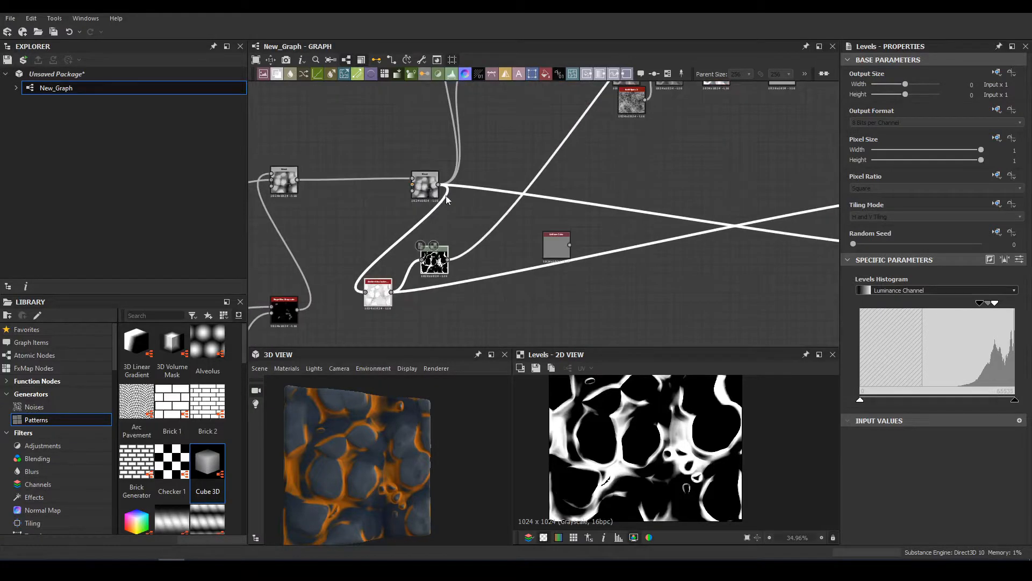
pyautogui.scroll(-3, 446, 253)
pyautogui.moveTo(448, 256); pyautogui.dragTo(545, 197)
pyautogui.scroll(3, 421, 224)
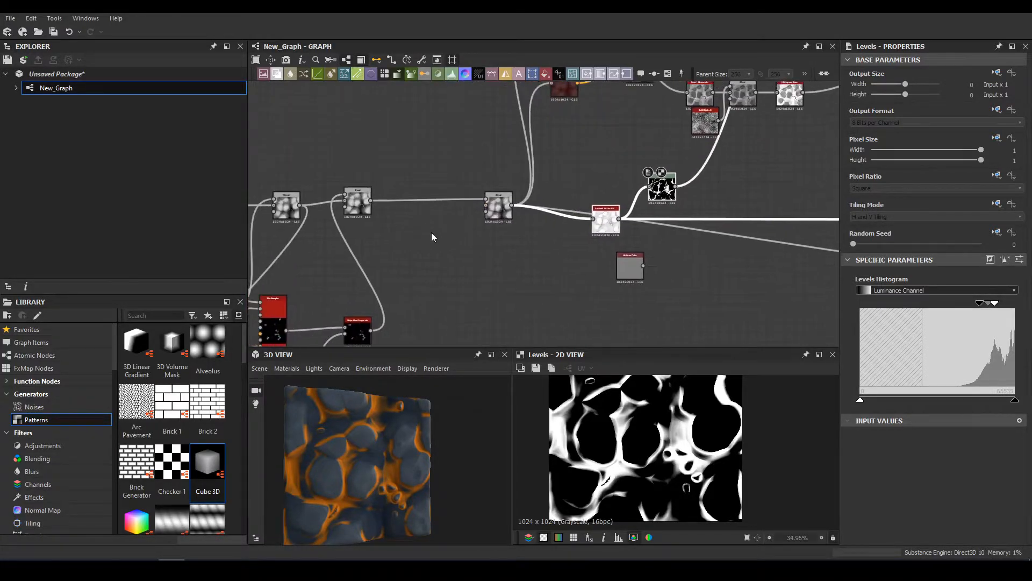
# - Add a second Ambient Occlusion (HBAO) node fed by the Blend preceding the final height Blend, and move the final Blend further along
pyautogui.press('space')
pyautogui.write('am')
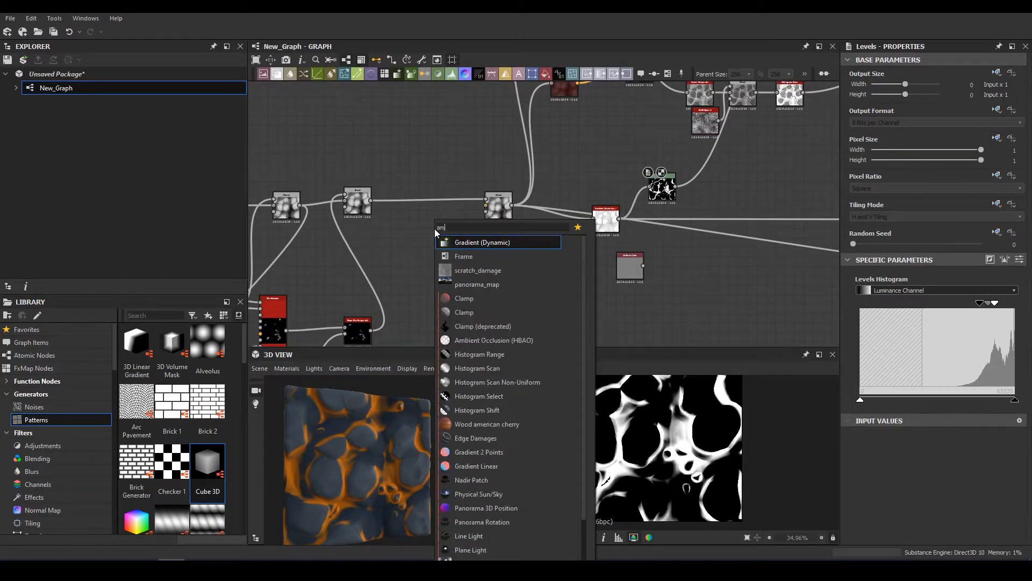
pyautogui.write('b')
pyautogui.press('Return')
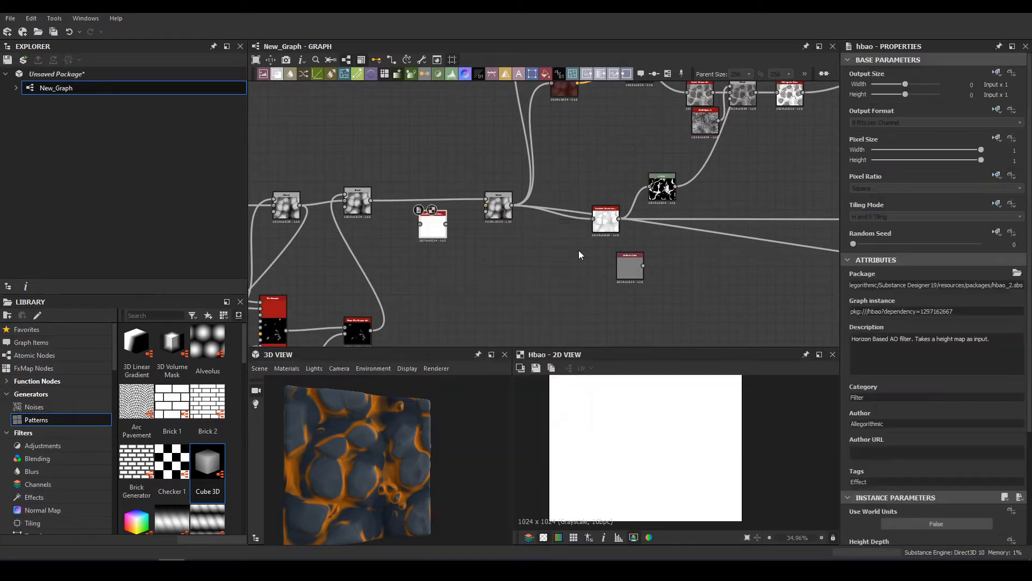
pyautogui.moveTo(423, 241); pyautogui.dragTo(408, 257)
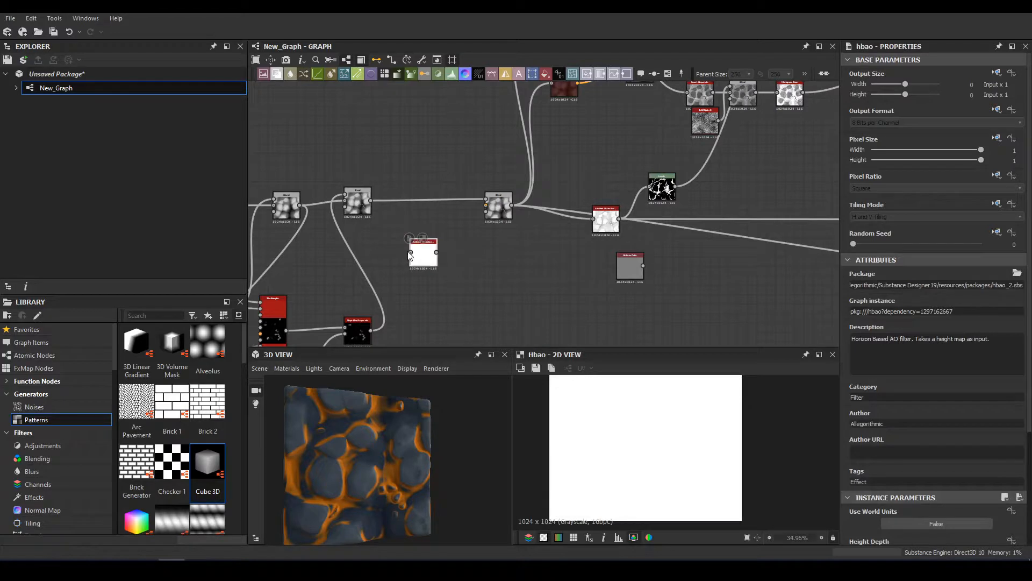
pyautogui.moveTo(371, 201); pyautogui.dragTo(411, 252)
pyautogui.moveTo(498, 206); pyautogui.dragTo(544, 207)
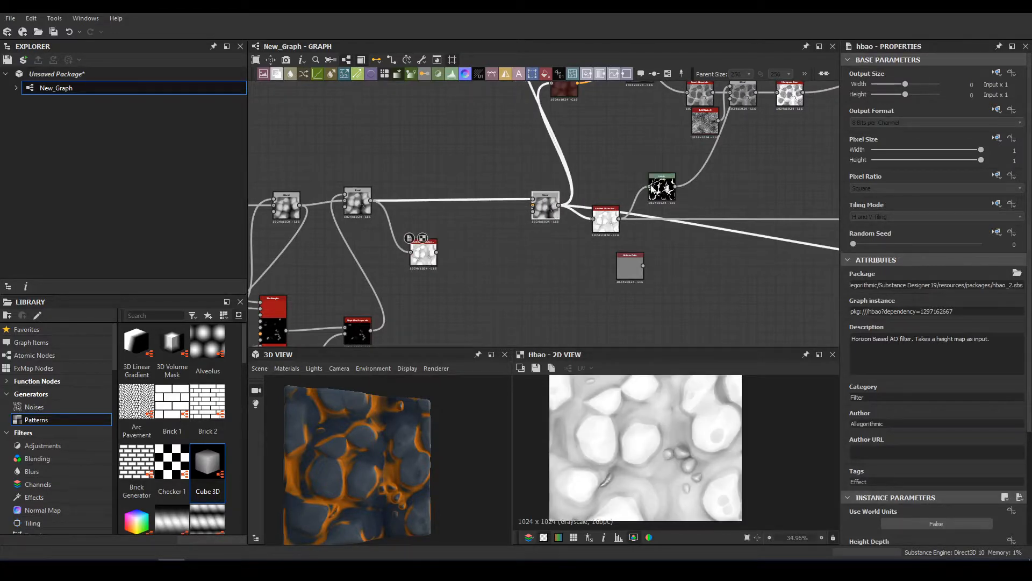
# - Rewire the Levels mask to the new Ambient Occlusion node and insert a Height Blend using it before the final height Blend
pyautogui.click(663, 186)
pyautogui.moveTo(663, 186); pyautogui.dragTo(464, 296)
pyautogui.press('space')
pyautogui.write('he')
pyautogui.click(516, 240)
pyautogui.moveTo(504, 238); pyautogui.dragTo(477, 290)
pyautogui.scroll(6, 422, 473)
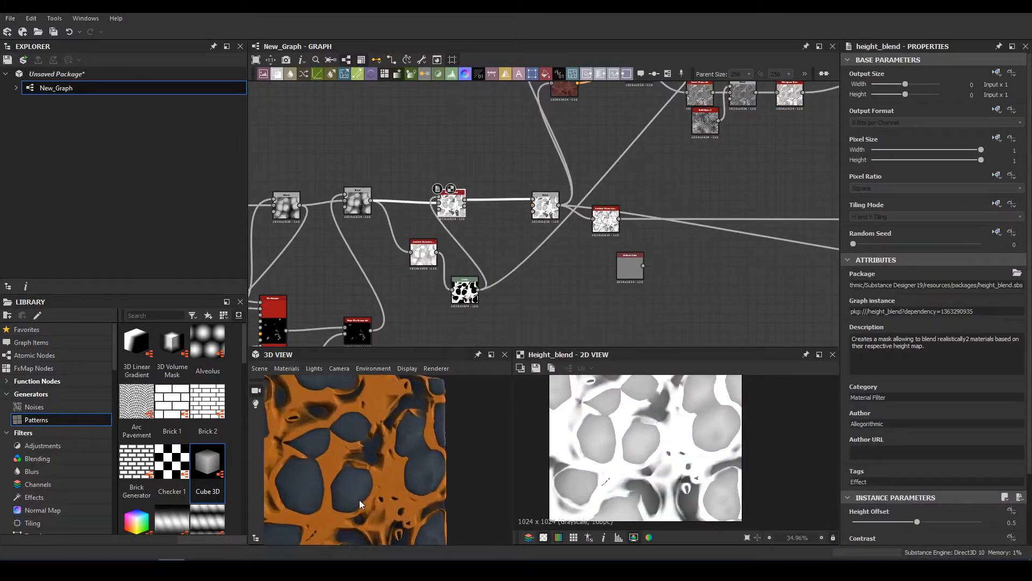
# - Set the Height Blend's Contrast to 1 and Height Offset to 0.19
pyautogui.scroll(-2, 905, 515)
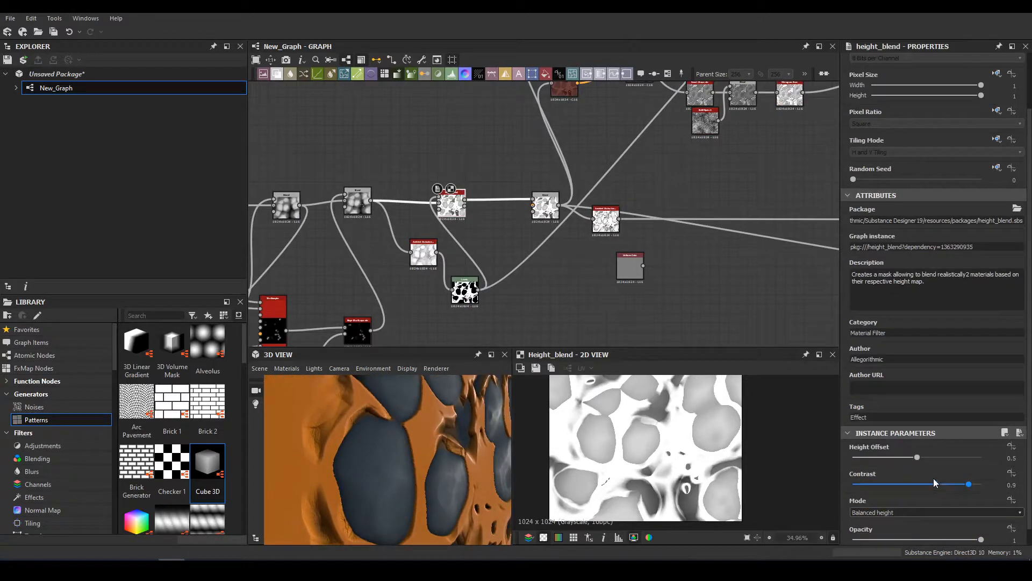
pyautogui.moveTo(936, 480); pyautogui.dragTo(982, 483)
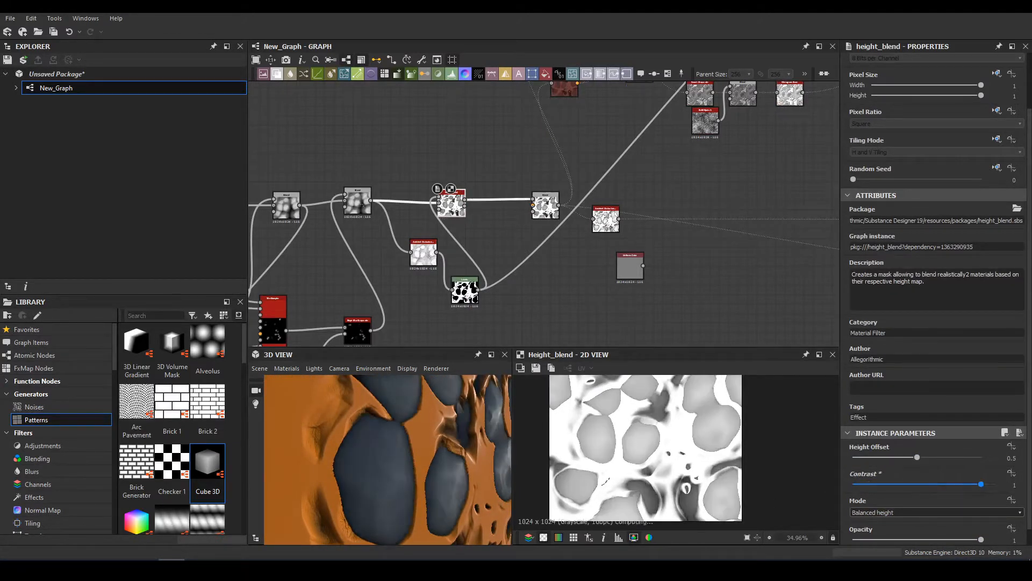
pyautogui.moveTo(918, 456); pyautogui.dragTo(877, 466)
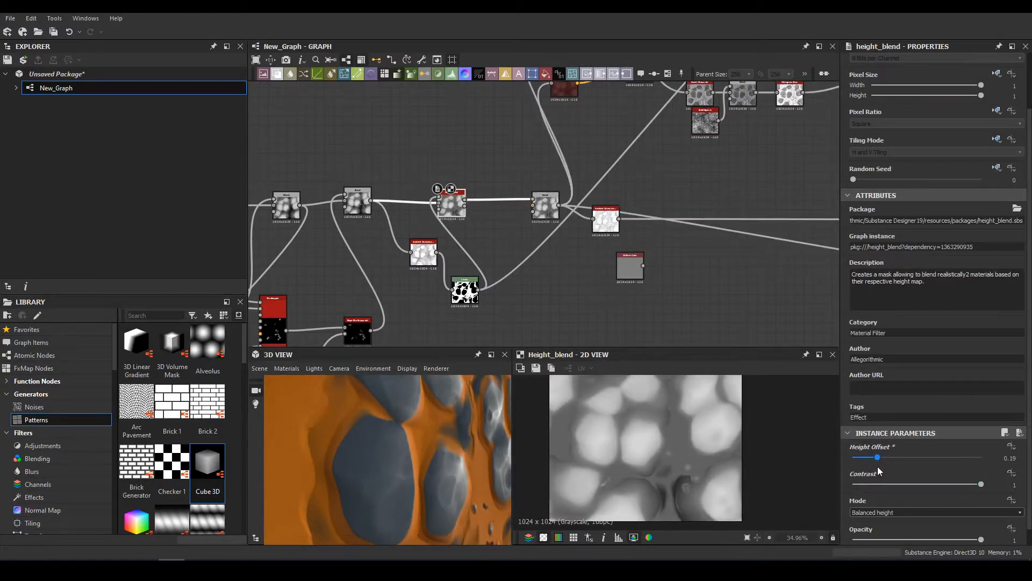
# - Connect the Height Blend's mask output to the orange Blend's opacity in place of the Levels mask and check the cube
pyautogui.scroll(-5, 469, 253)
pyautogui.scroll(3, 466, 254)
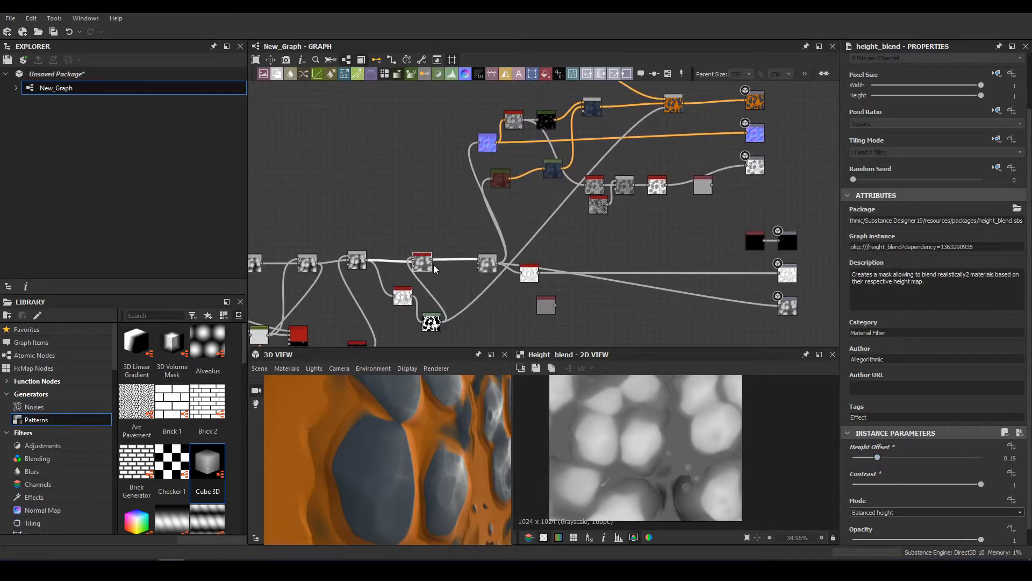
pyautogui.moveTo(431, 265); pyautogui.dragTo(666, 112)
pyautogui.click(696, 221)
pyautogui.moveTo(667, 110); pyautogui.dragTo(432, 262)
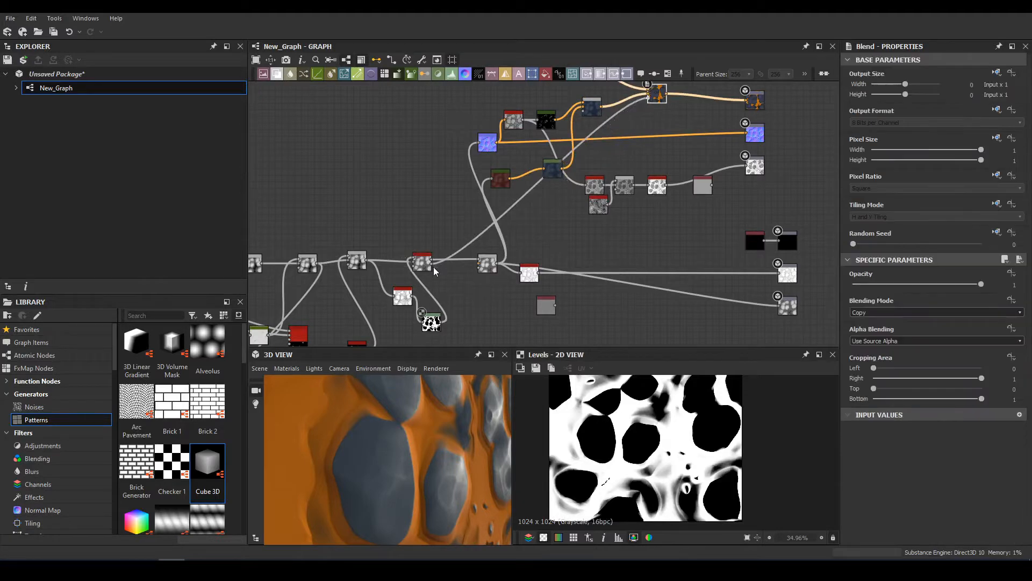
pyautogui.scroll(-4, 419, 444)
pyautogui.moveTo(415, 461); pyautogui.dragTo(369, 459)
pyautogui.scroll(4, 429, 450)
pyautogui.scroll(-2, 434, 440)
pyautogui.scroll(-2, 435, 440)
pyautogui.scroll(4, 369, 460)
# - Insert a Blur node between the Levels mask and the Height Blend's mask input and check the cube
pyautogui.moveTo(544, 249); pyautogui.dragTo(738, 157, button='middle')
pyautogui.scroll(3, 629, 208)
pyautogui.moveTo(612, 236); pyautogui.dragTo(612, 258)
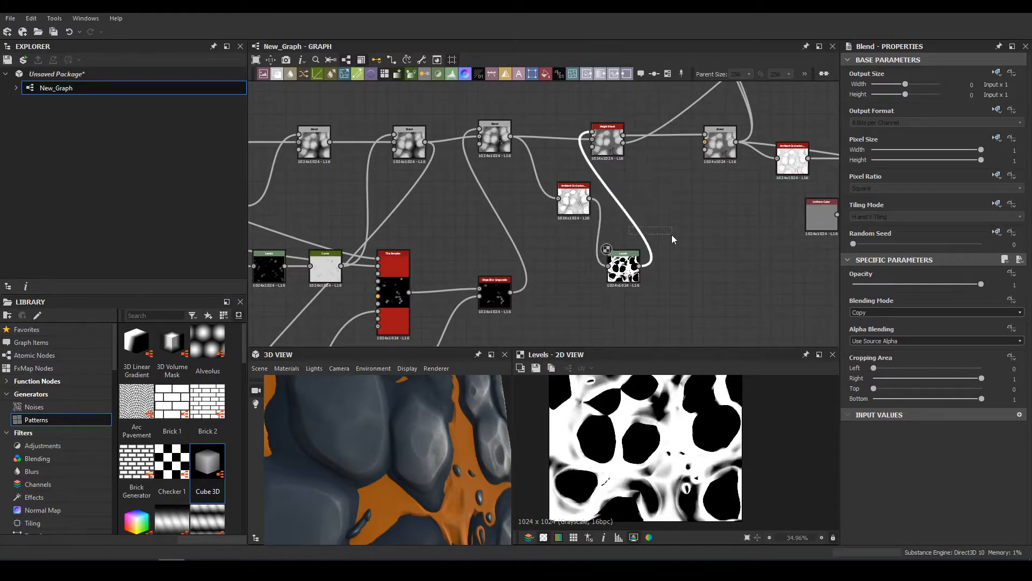
pyautogui.press('space')
pyautogui.write('bl')
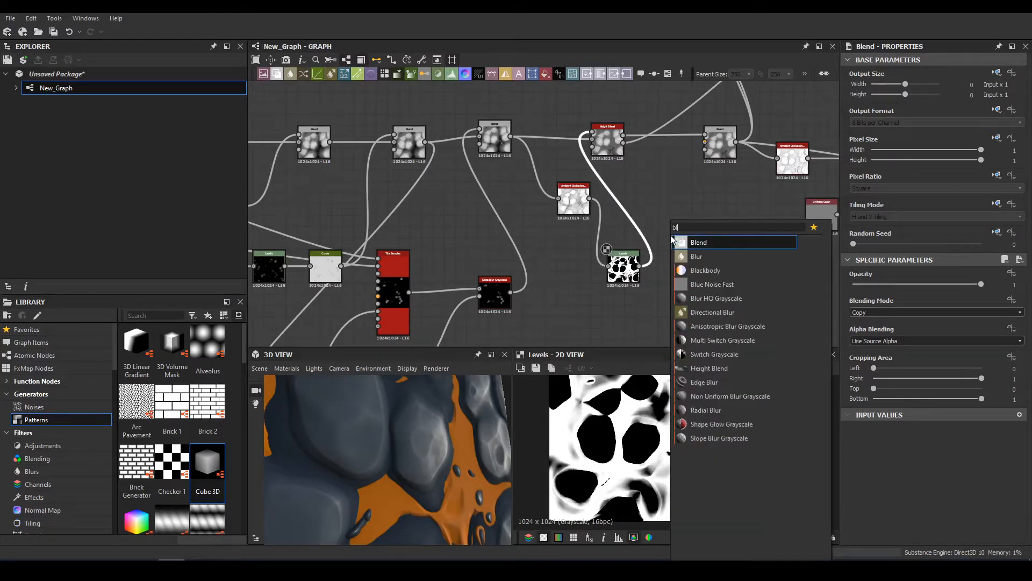
pyautogui.click(709, 256)
pyautogui.moveTo(450, 498); pyautogui.dragTo(458, 465)
pyautogui.moveTo(526, 328); pyautogui.dragTo(683, 290, button='middle')
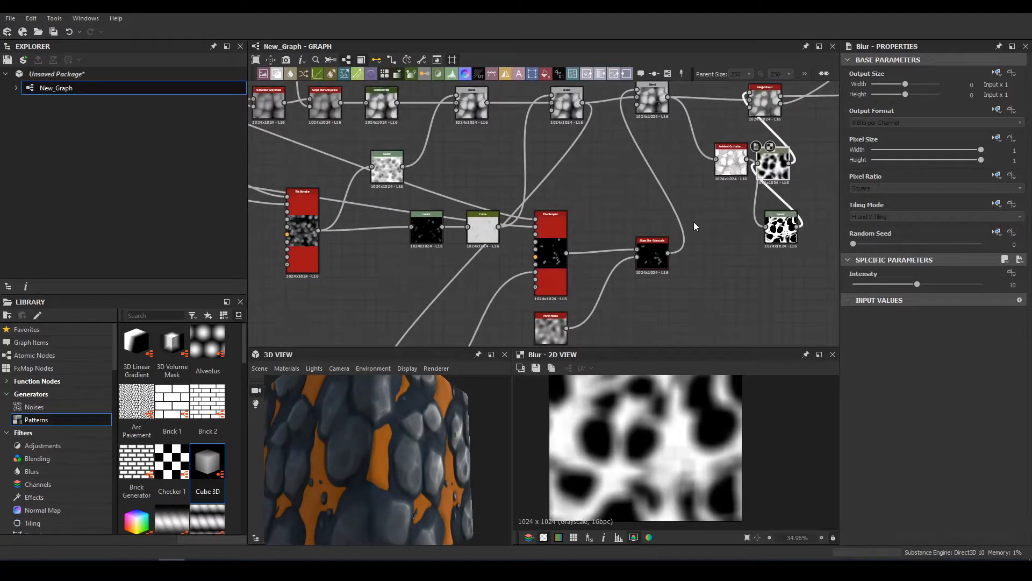
# - Rearrange the Ambient Occlusion, Levels and Blur nodes so the mask chain reads clearly in order
pyautogui.moveTo(693, 225); pyautogui.dragTo(490, 249, button='middle')
pyautogui.scroll(2, 611, 232)
pyautogui.scroll(-3, 632, 214)
pyautogui.scroll(2, 634, 195)
pyautogui.click(674, 236)
pyautogui.moveTo(676, 237); pyautogui.dragTo(661, 291)
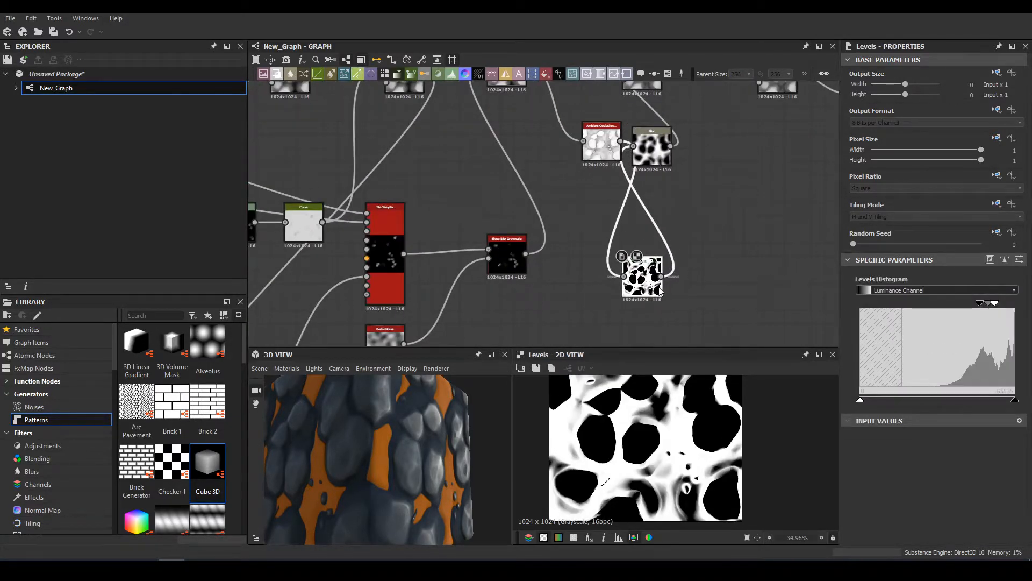
pyautogui.moveTo(650, 148); pyautogui.dragTo(721, 184)
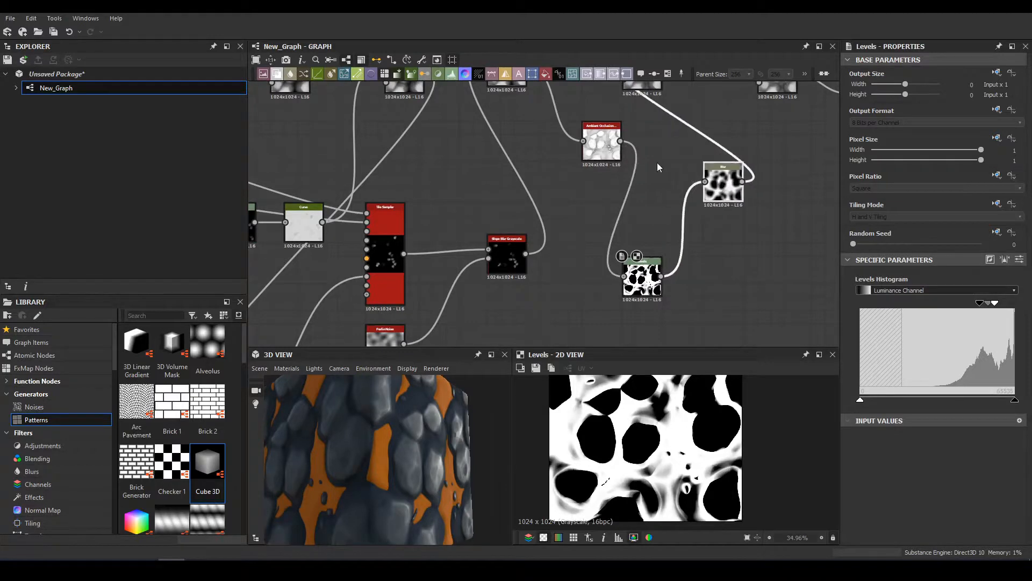
pyautogui.moveTo(616, 149); pyautogui.dragTo(521, 169)
pyautogui.moveTo(723, 183); pyautogui.dragTo(723, 169)
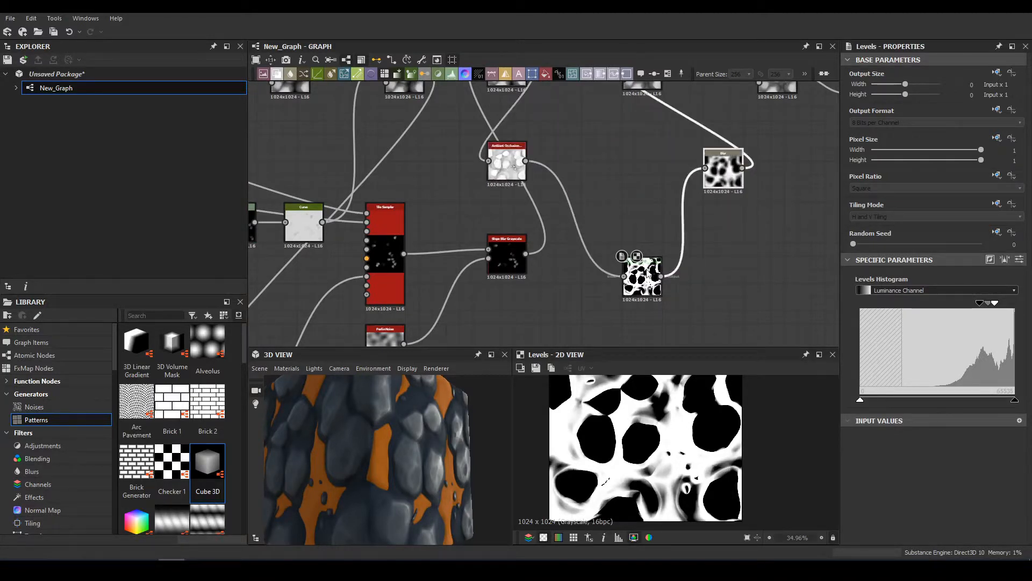
pyautogui.moveTo(652, 277); pyautogui.dragTo(612, 276)
pyautogui.moveTo(723, 162); pyautogui.dragTo(669, 243)
pyautogui.click(669, 249)
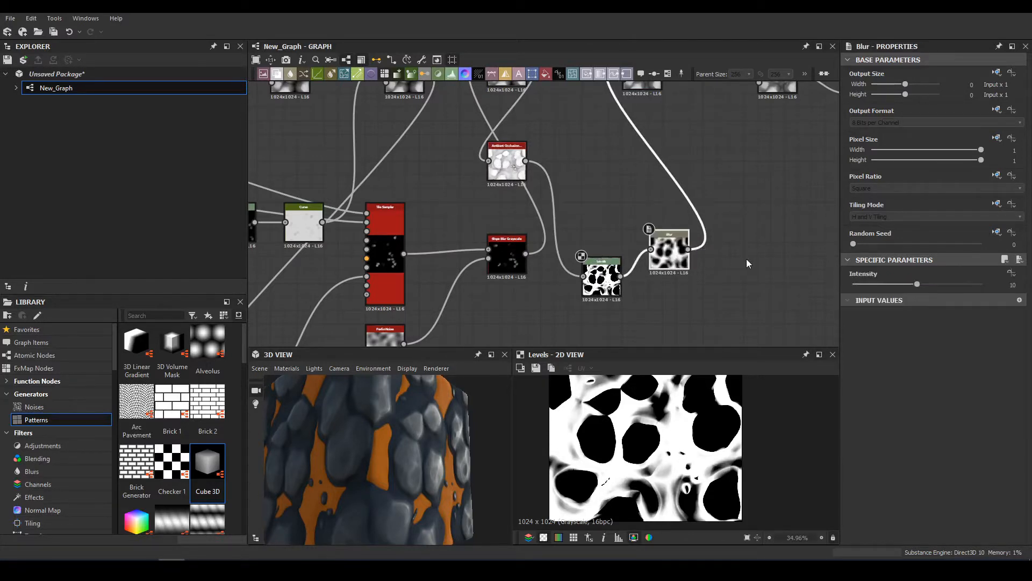
pyautogui.press('space')
pyautogui.write('gra')
pyautogui.click(778, 247)
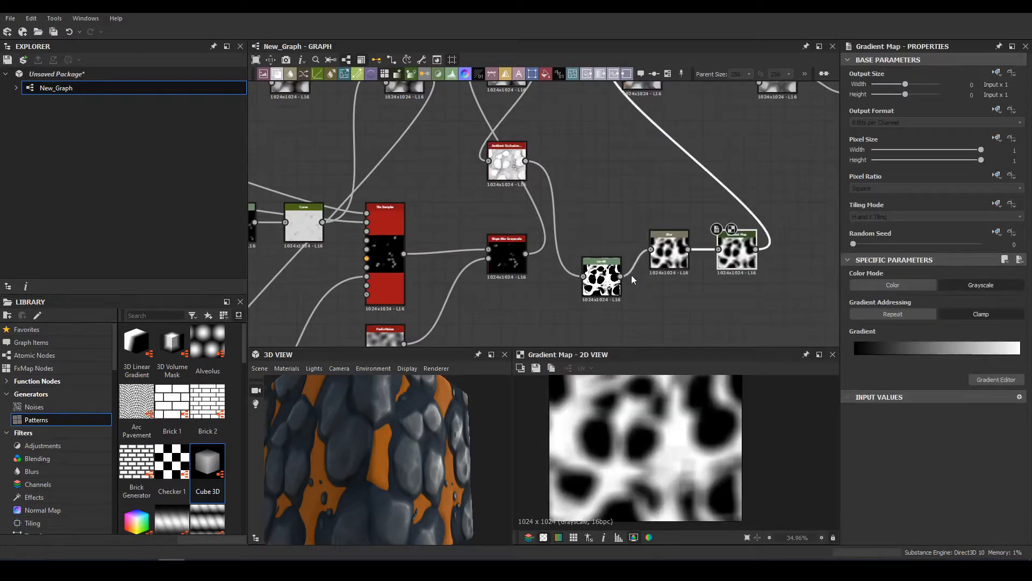
pyautogui.hotkey('ctrl', 'z')
# - Add a separate Gradient Map node and feed it from the Levels mask
pyautogui.press('space')
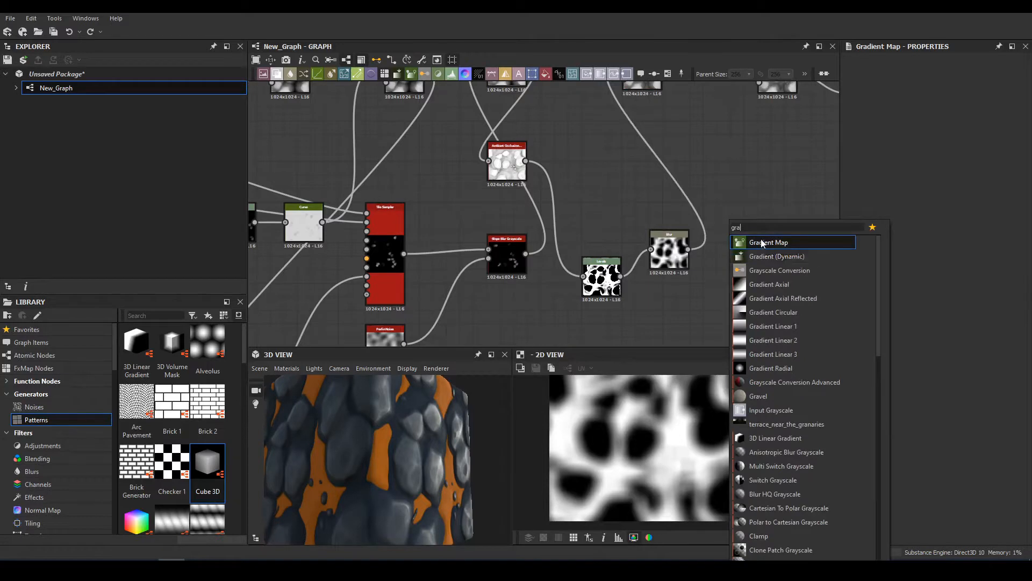
pyautogui.click(759, 235)
pyautogui.moveTo(605, 276); pyautogui.dragTo(731, 115)
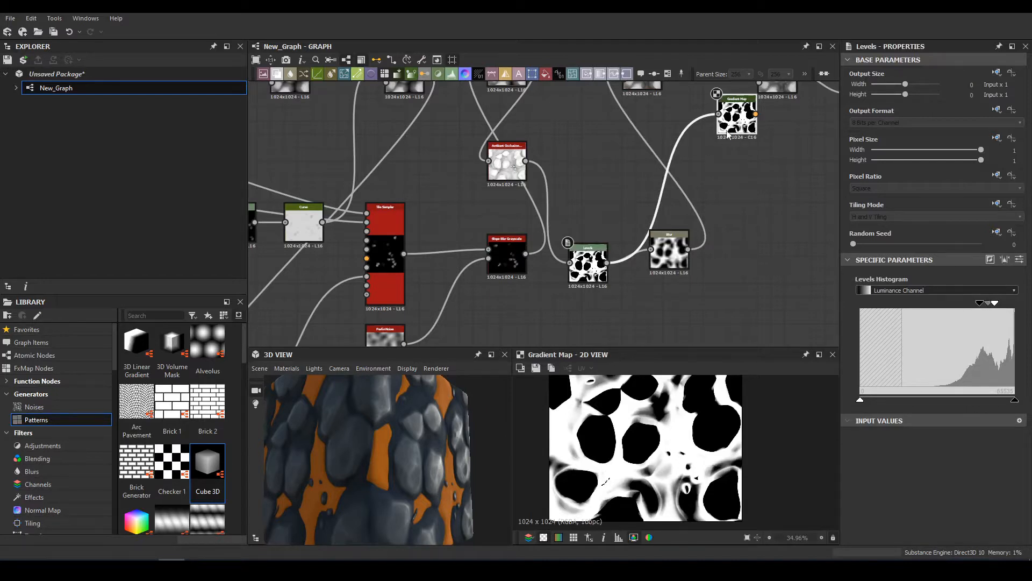
pyautogui.click(723, 126)
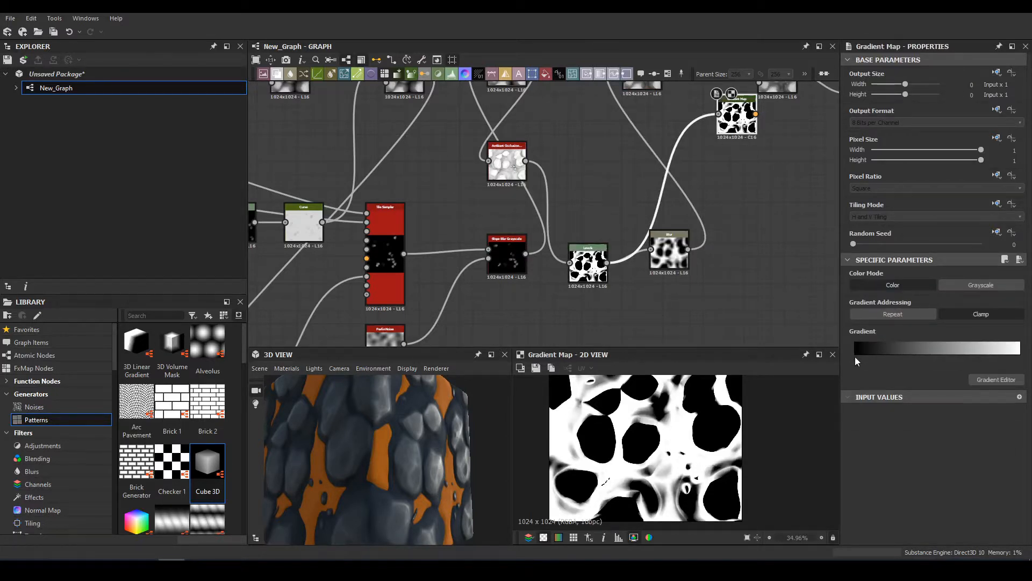
# - Set the Gradient Map's start key to dark red #910000 and its end key to yellow #FFCF00
pyautogui.doubleClick(855, 355)
pyautogui.moveTo(767, 308); pyautogui.dragTo(772, 351)
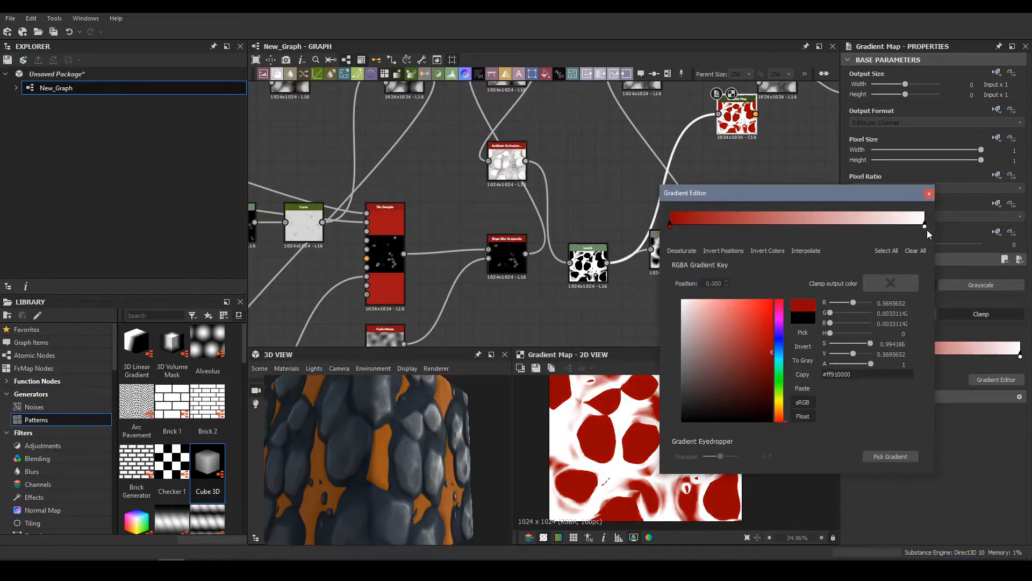
pyautogui.click(925, 228)
pyautogui.click(779, 411)
pyautogui.moveTo(780, 411); pyautogui.dragTo(779, 405)
pyautogui.moveTo(757, 321); pyautogui.dragTo(774, 313)
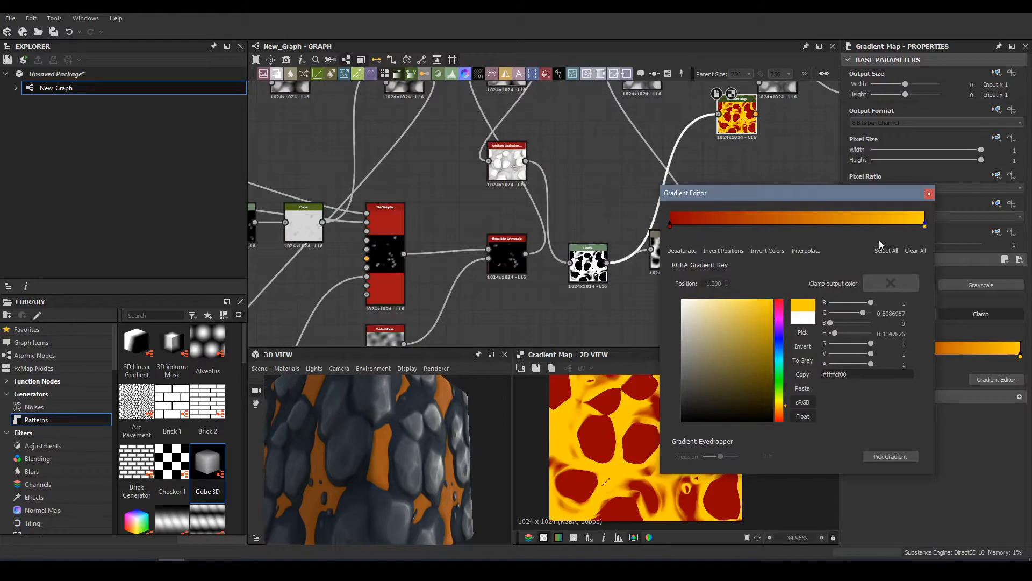
# - Move the gradient's red key to about 0.95, close to the yellow end key, and close the editor
pyautogui.moveTo(908, 226); pyautogui.dragTo(925, 236)
pyautogui.moveTo(671, 226); pyautogui.dragTo(911, 239)
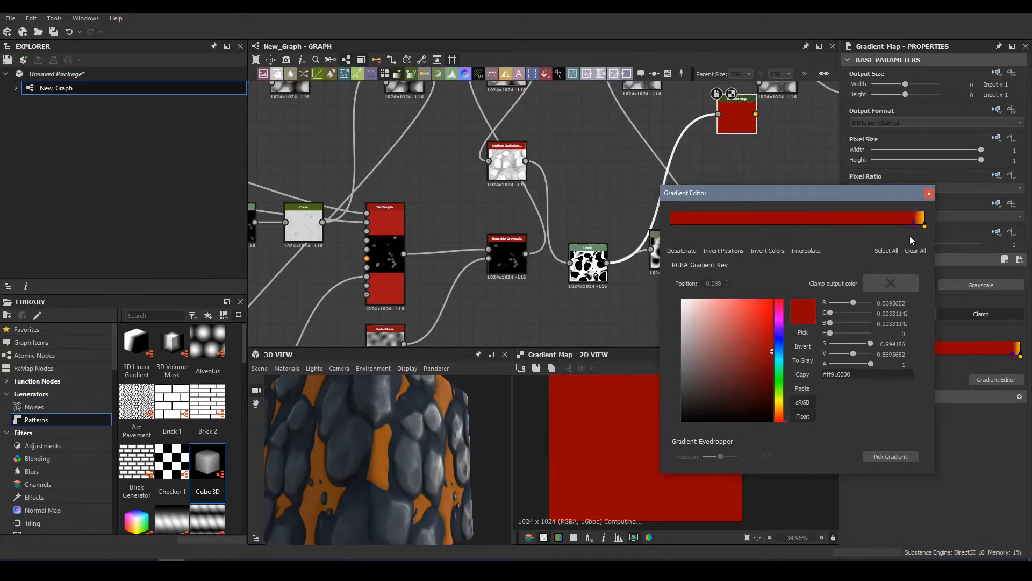
pyautogui.click(930, 193)
# - Connect the Gradient Map to the orange color input of the final base color Blend, replacing the uniform orange, and compare before and after
pyautogui.moveTo(735, 113); pyautogui.dragTo(629, 249, button='middle')
pyautogui.scroll(-5, 623, 258)
pyautogui.moveTo(800, 89); pyautogui.dragTo(783, 86)
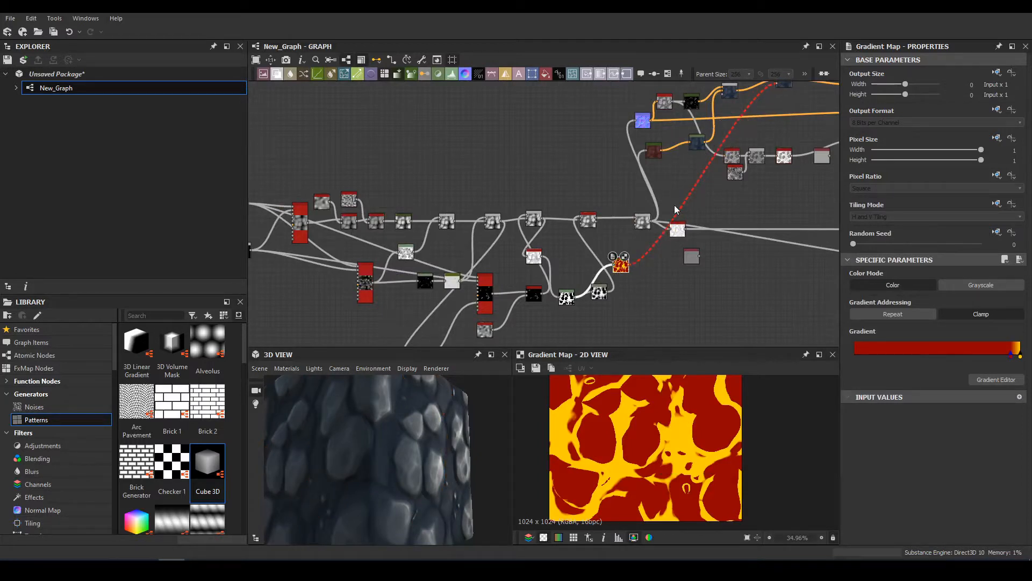
pyautogui.moveTo(676, 210); pyautogui.dragTo(639, 277, button='middle')
pyautogui.scroll(1, 639, 277)
pyautogui.hotkey('ctrl', 'z')
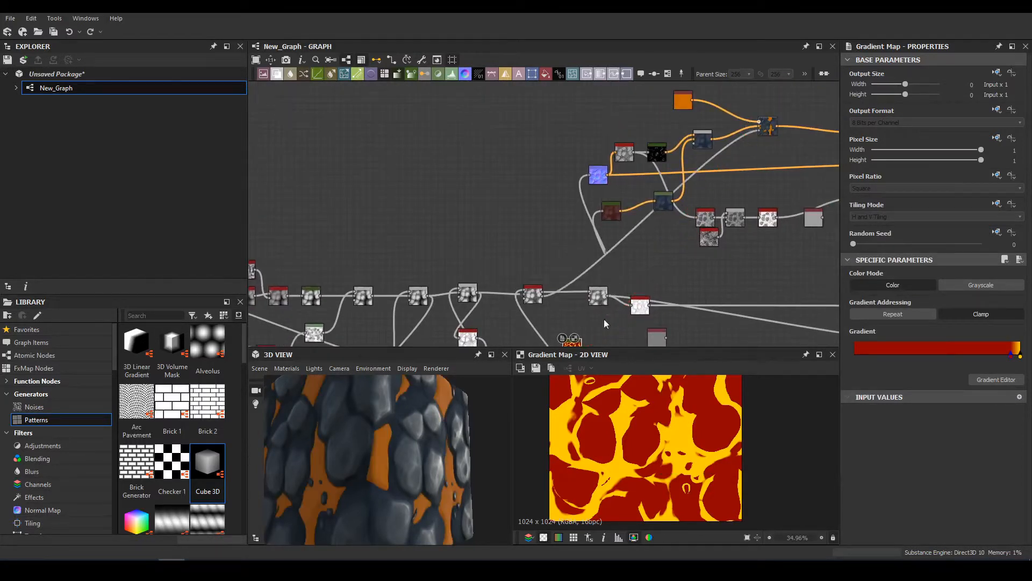
pyautogui.hotkey('ctrl', 'y')
pyautogui.moveTo(517, 304); pyautogui.dragTo(617, 161, button='middle')
pyautogui.scroll(2, 598, 241)
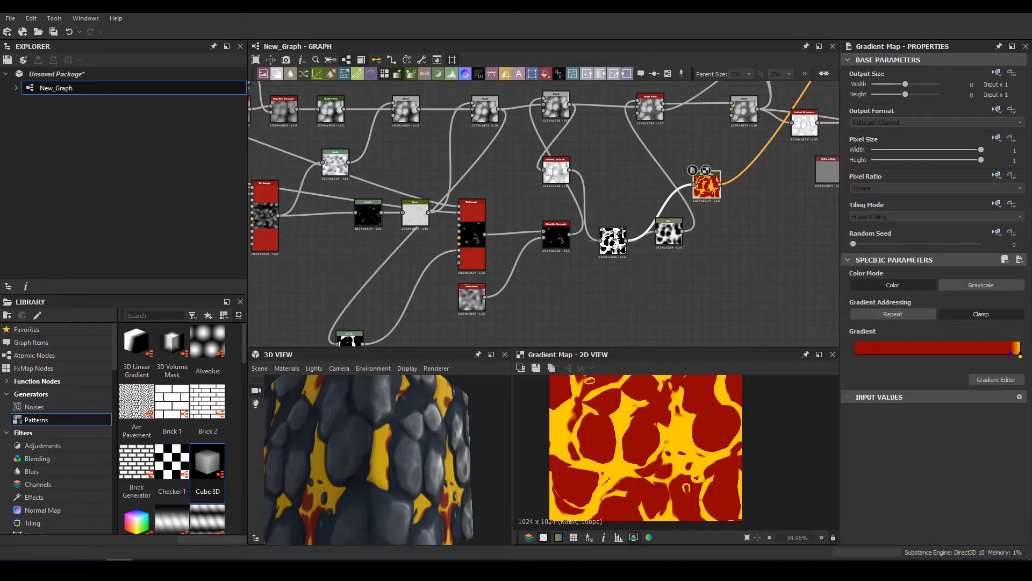
# - Move the Ambient Occlusion node nearer the Levels and adjust the Levels input range to shrink the mask to narrow crevices
pyautogui.moveTo(598, 239); pyautogui.dragTo(645, 232, button='middle')
pyautogui.scroll(2, 645, 232)
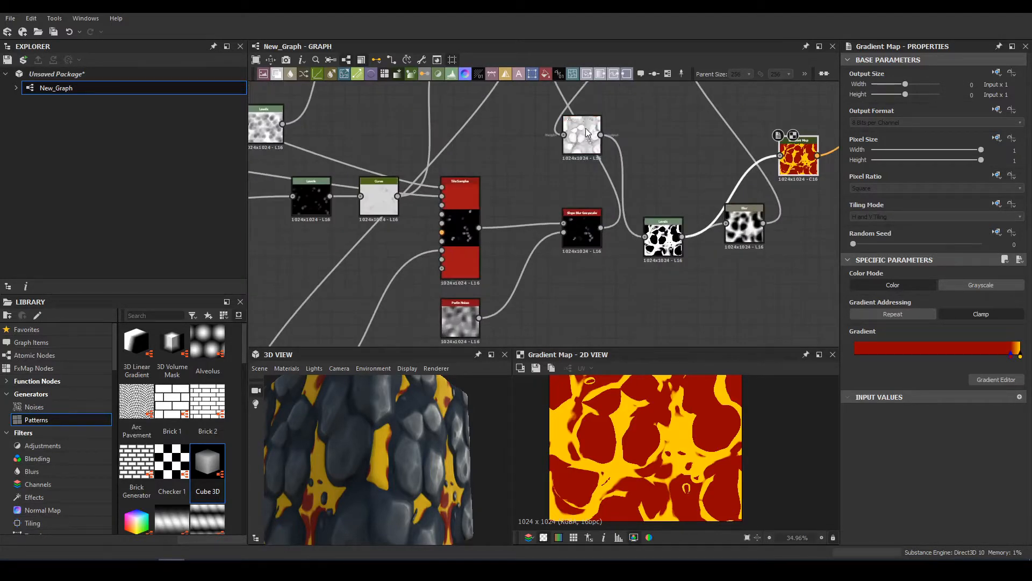
pyautogui.moveTo(586, 128); pyautogui.dragTo(635, 142)
pyautogui.doubleClick(663, 236)
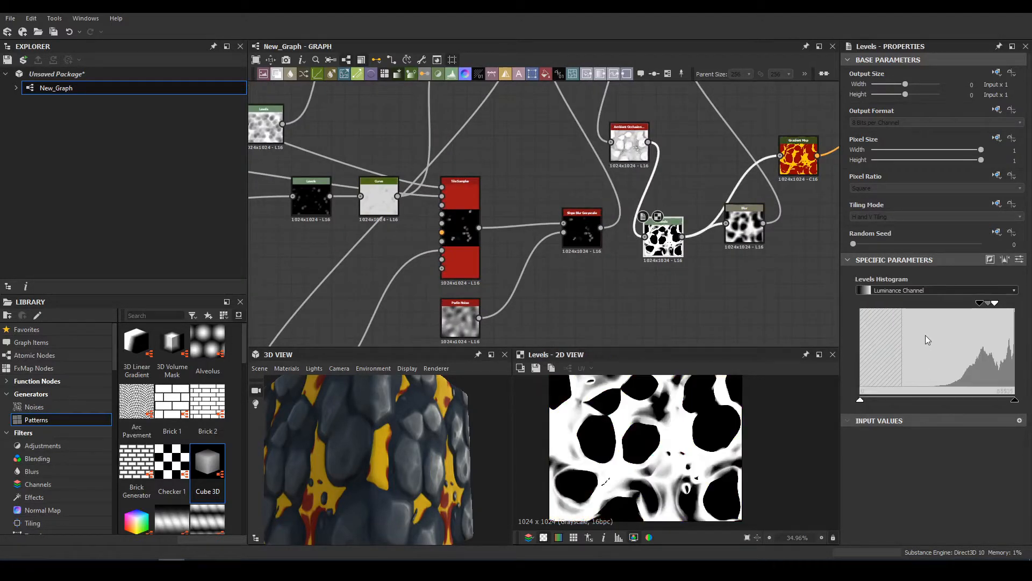
pyautogui.moveTo(983, 304)
pyautogui.mouseDown()
pyautogui.moveTo(942, 307)
pyautogui.moveTo(969, 308)
pyautogui.mouseUp()
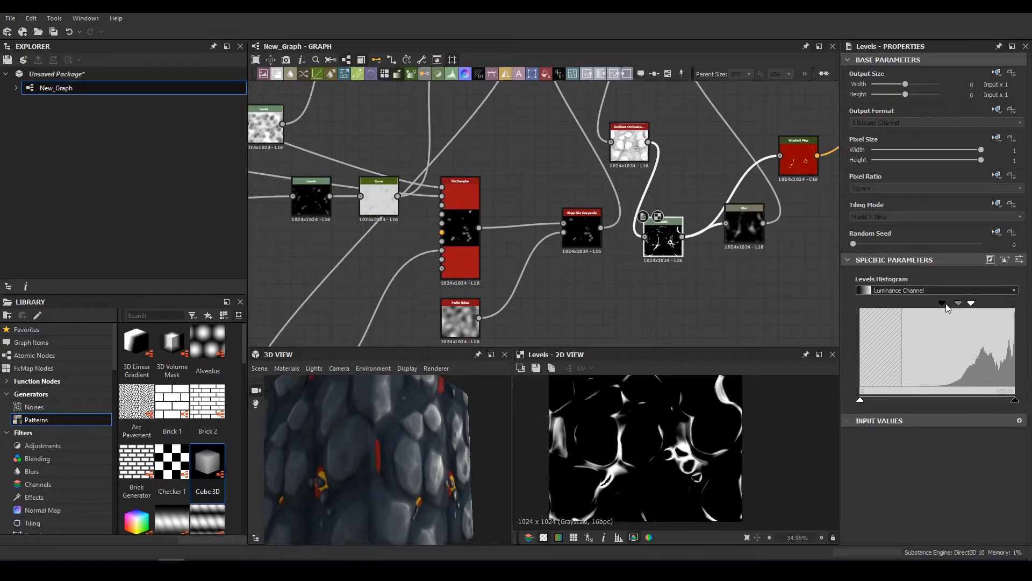
pyautogui.moveTo(946, 305); pyautogui.dragTo(818, 289)
# - Set the Blur's Intensity to 0 and check the ground areas on the cube
pyautogui.doubleClick(744, 224)
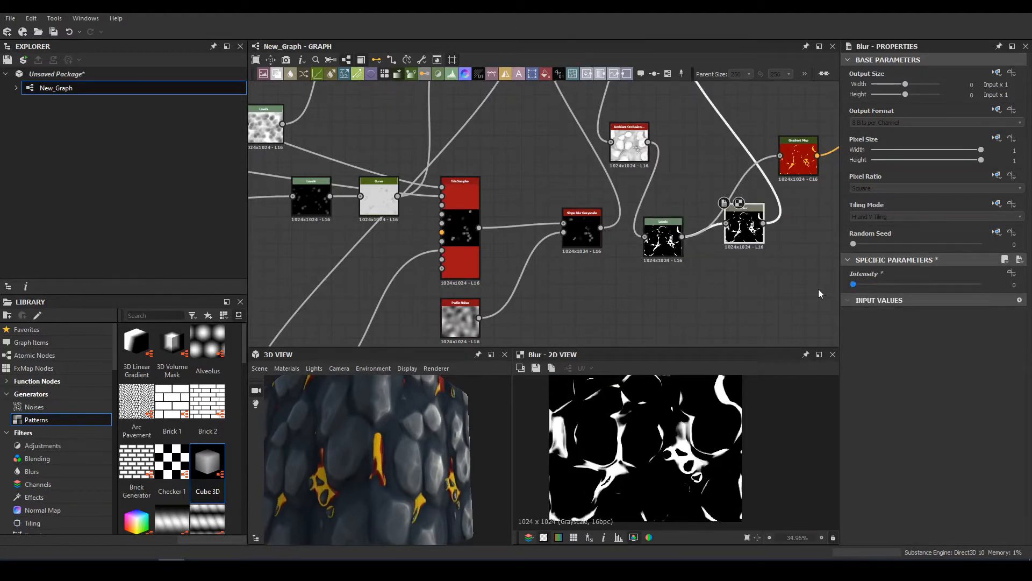
pyautogui.moveTo(409, 408); pyautogui.dragTo(482, 378)
pyautogui.moveTo(620, 219); pyautogui.dragTo(587, 240, button='middle')
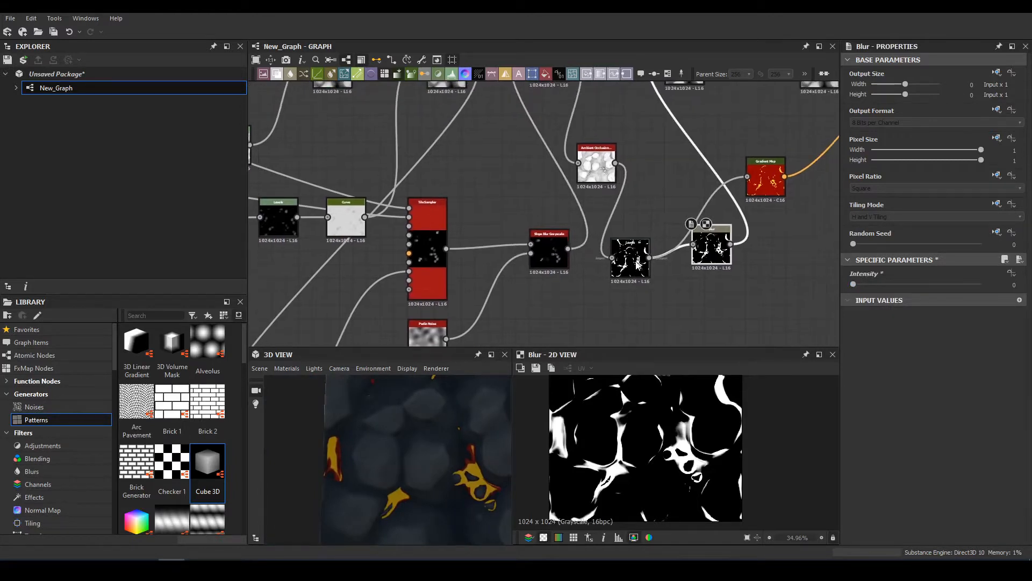
# - Move the Levels node up beside the Ambient Occlusion and shift the Gradient Map further along to make room
pyautogui.moveTo(634, 263); pyautogui.dragTo(648, 223)
pyautogui.doubleClick(648, 222)
pyautogui.moveTo(757, 149); pyautogui.dragTo(643, 181, button='middle')
pyautogui.click(655, 211)
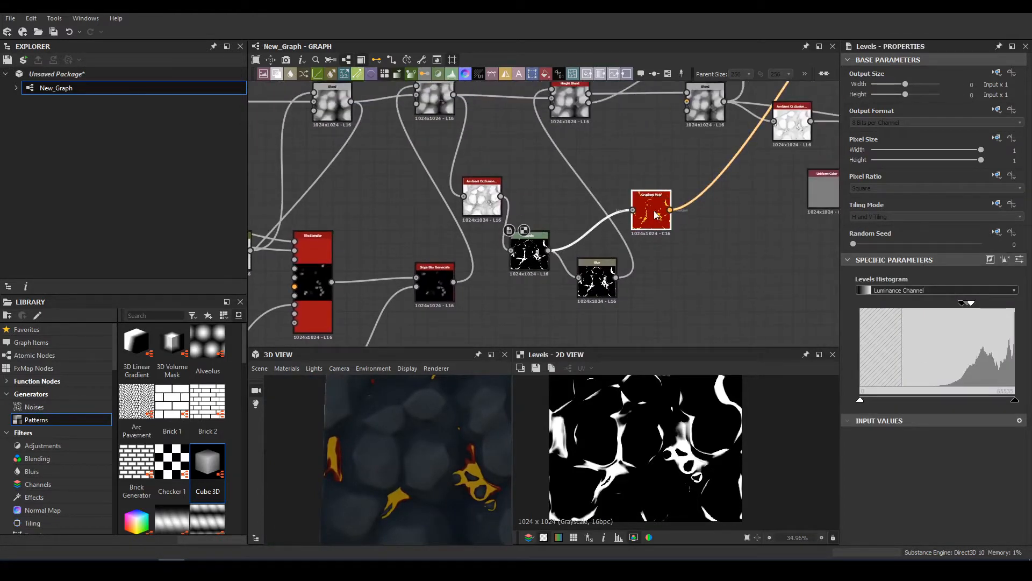
pyautogui.doubleClick(654, 214)
pyautogui.moveTo(654, 214); pyautogui.dragTo(721, 220)
# - Add a Bevel node fed by the Levels mask, set its Distance to -0.28, and connect its height output to the Gradient Map
pyautogui.scroll(2, 631, 208)
pyautogui.click(631, 196)
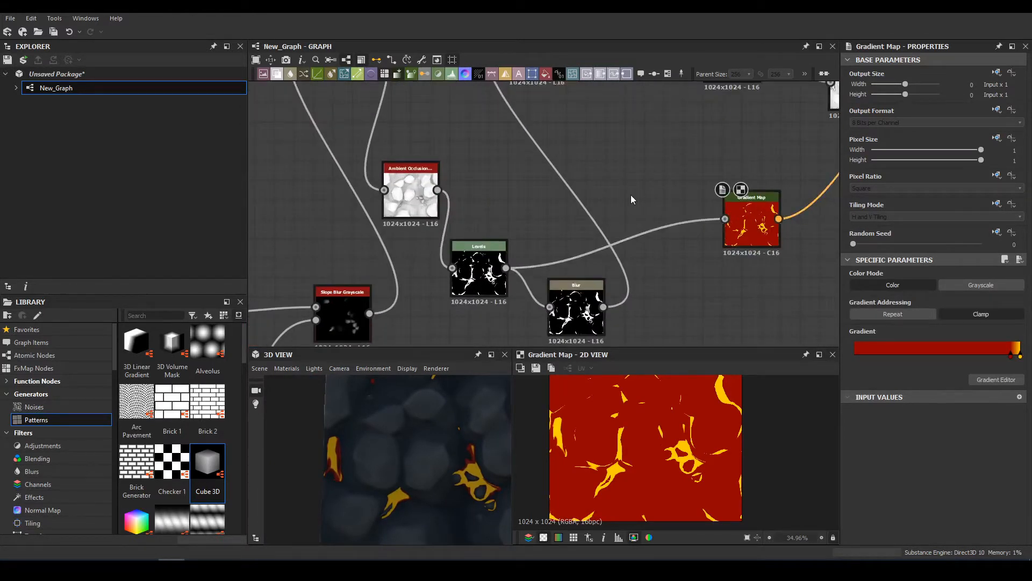
pyautogui.press('space')
pyautogui.write('bevel')
pyautogui.press('Return')
pyautogui.moveTo(506, 268); pyautogui.dragTo(608, 190)
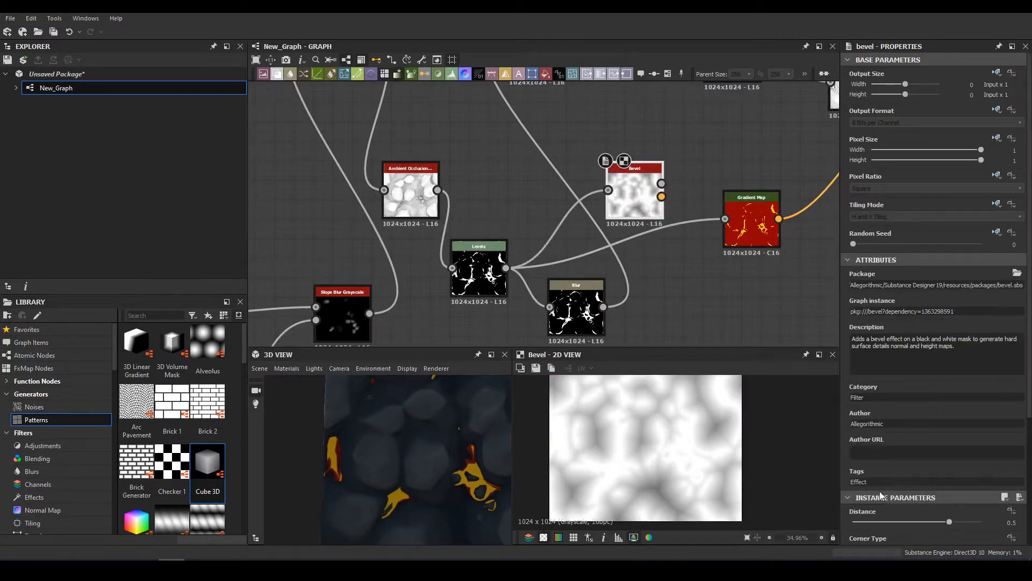
pyautogui.moveTo(930, 519); pyautogui.dragTo(899, 522)
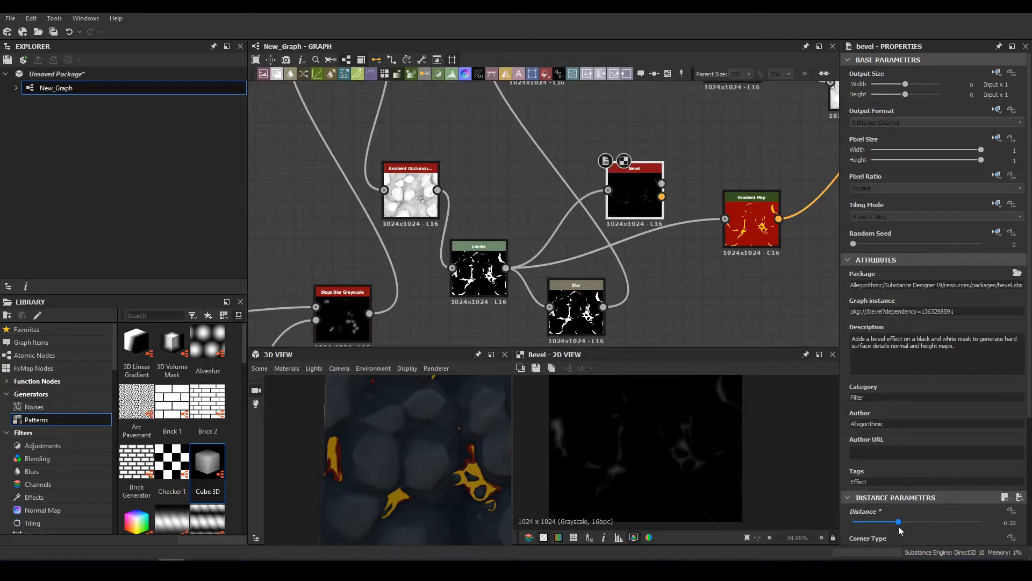
pyautogui.moveTo(725, 219); pyautogui.dragTo(662, 183)
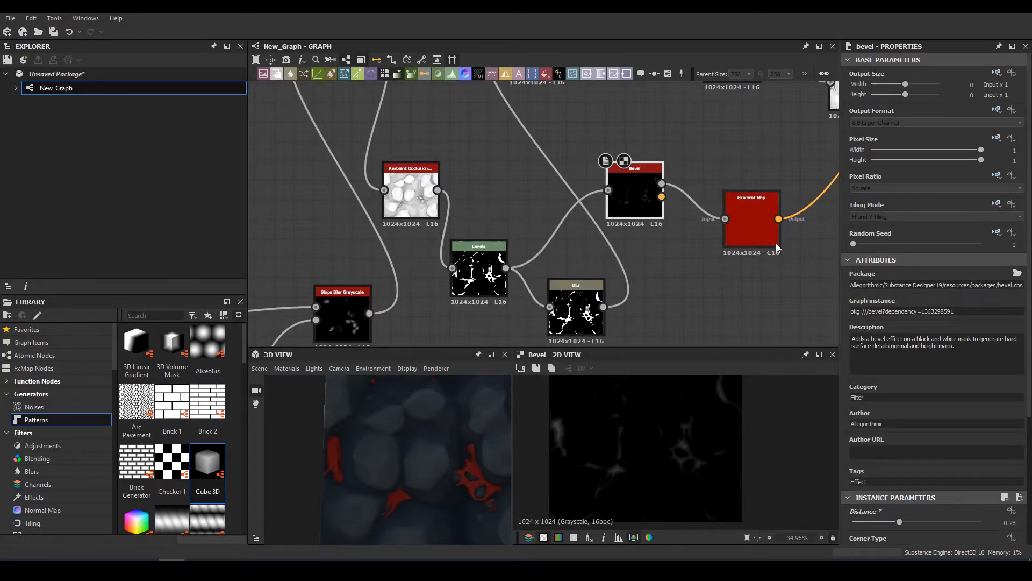
# - Move the Gradient Map's red key to the gradient's start and the yellow key to about a quarter, and check the cube
pyautogui.click(776, 243)
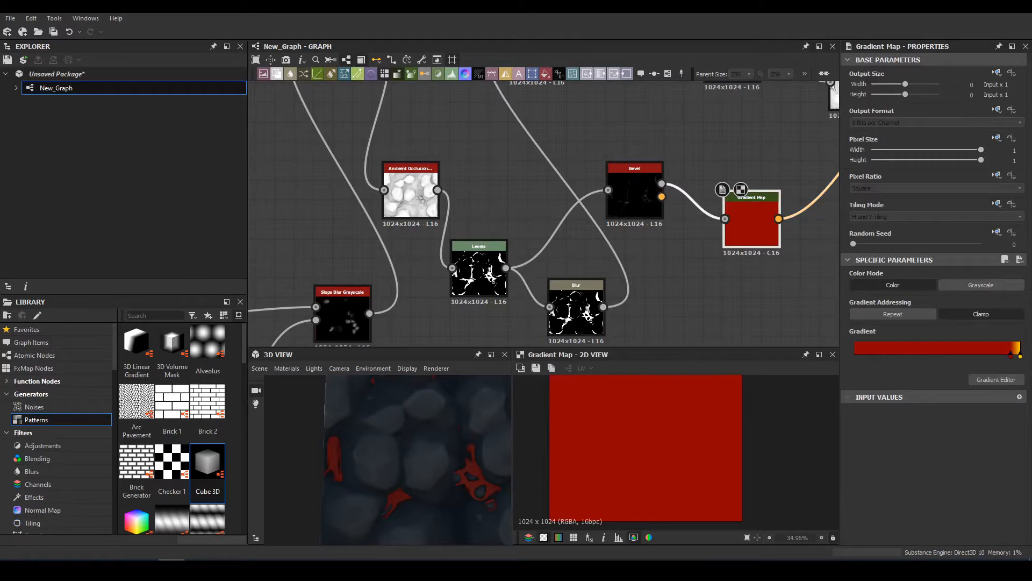
pyautogui.moveTo(1011, 357); pyautogui.dragTo(856, 356)
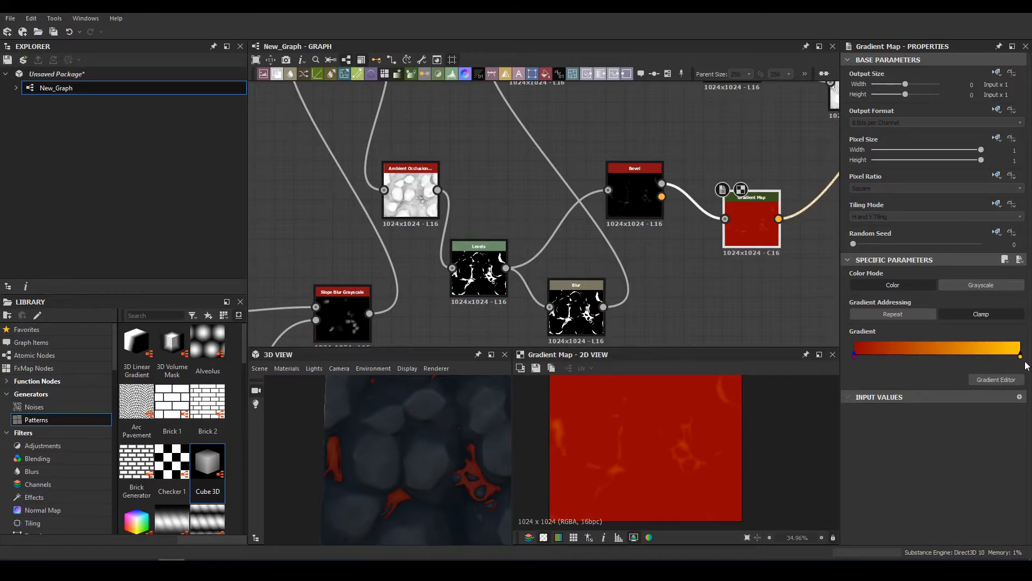
pyautogui.moveTo(1021, 357); pyautogui.dragTo(899, 359)
pyautogui.scroll(-3, 330, 433)
pyautogui.moveTo(330, 434); pyautogui.dragTo(437, 472)
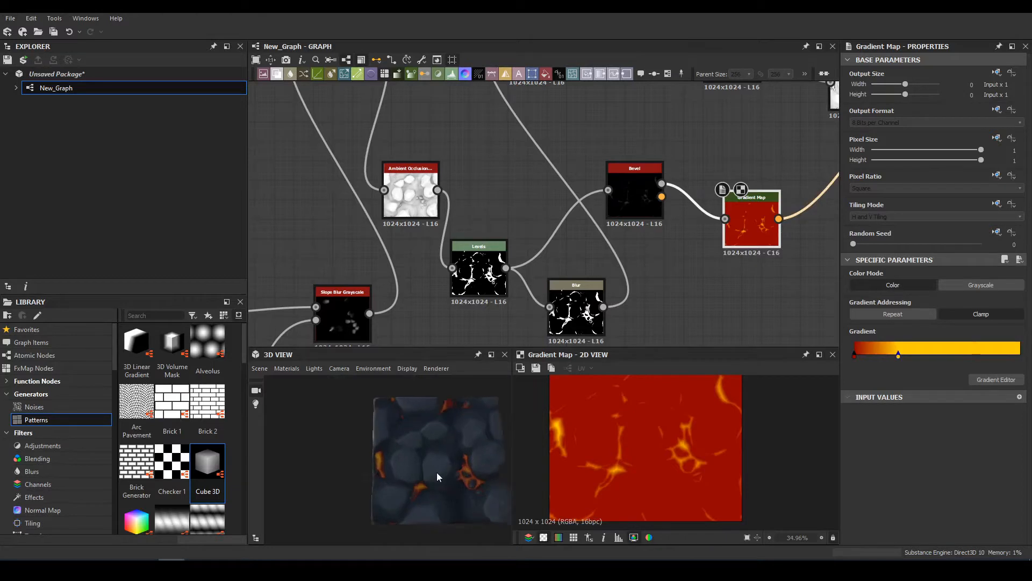
pyautogui.scroll(5, 434, 487)
pyautogui.moveTo(433, 501); pyautogui.dragTo(385, 478, button='middle')
pyautogui.moveTo(413, 477); pyautogui.dragTo(423, 477)
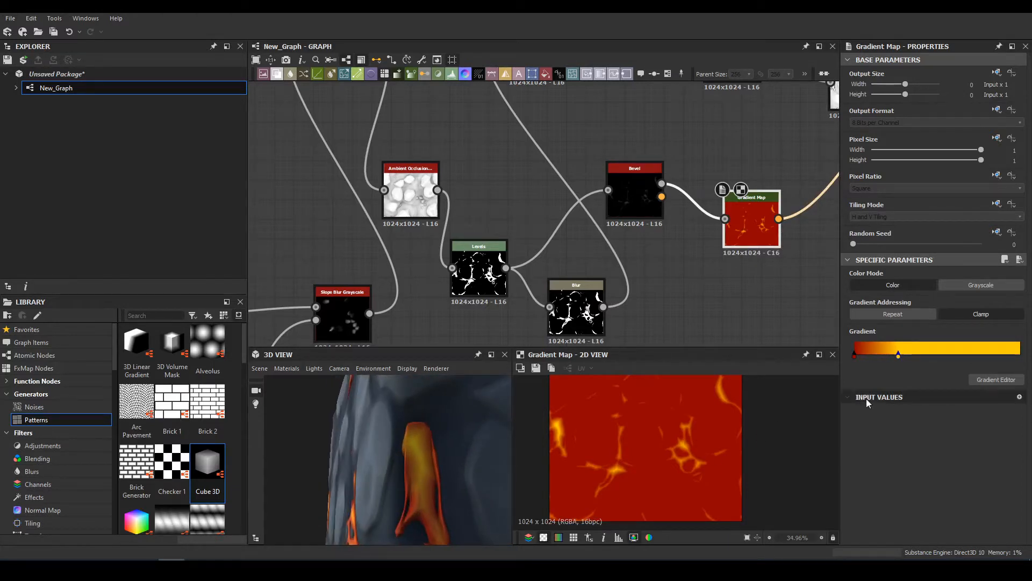
# - Bring the gradient's red and yellow keys close together at roughly the first fifth and inspect the cube's lava look
pyautogui.moveTo(854, 355); pyautogui.dragTo(887, 365)
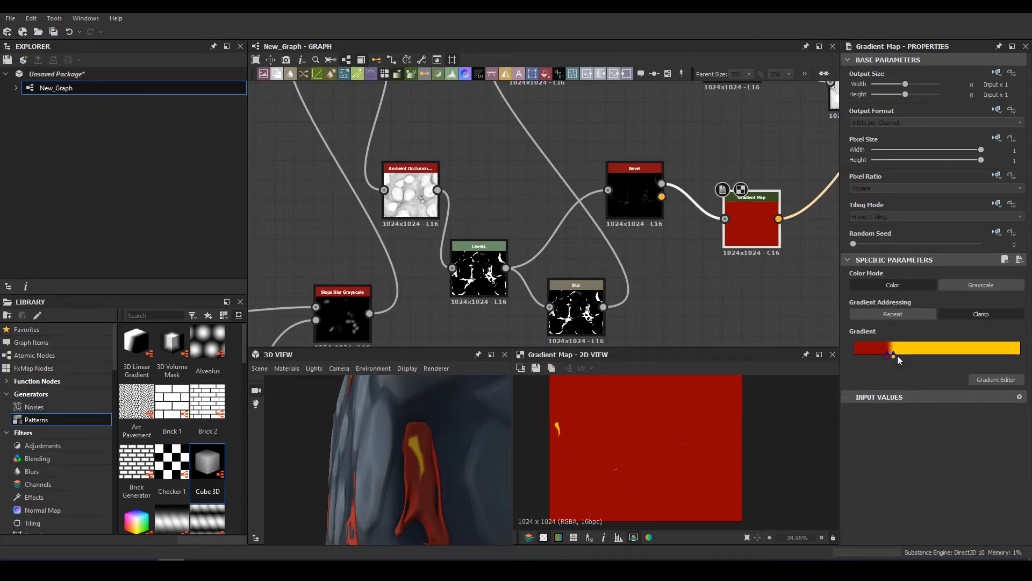
pyautogui.moveTo(893, 356)
pyautogui.mouseDown()
pyautogui.moveTo(876, 359)
pyautogui.moveTo(886, 360)
pyautogui.mouseUp()
pyautogui.scroll(-3, 426, 431)
pyautogui.moveTo(426, 430); pyautogui.dragTo(519, 433)
pyautogui.moveTo(455, 499); pyautogui.dragTo(458, 450, button='right')
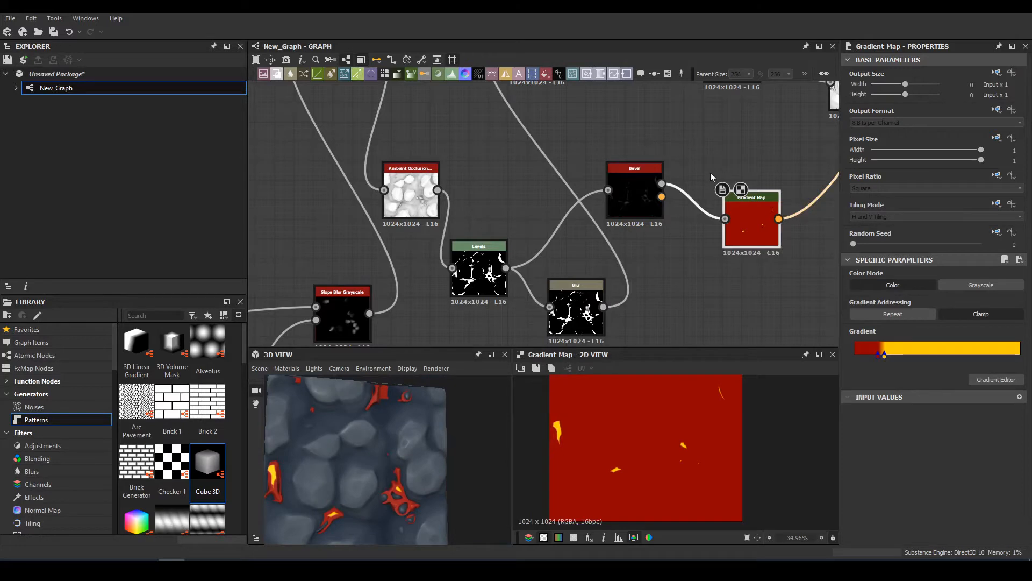
# - Try a higher Smoothing on the Bevel node, return it to 0, and set its Distance to -0.37
pyautogui.moveTo(670, 211); pyautogui.dragTo(633, 240, button='middle')
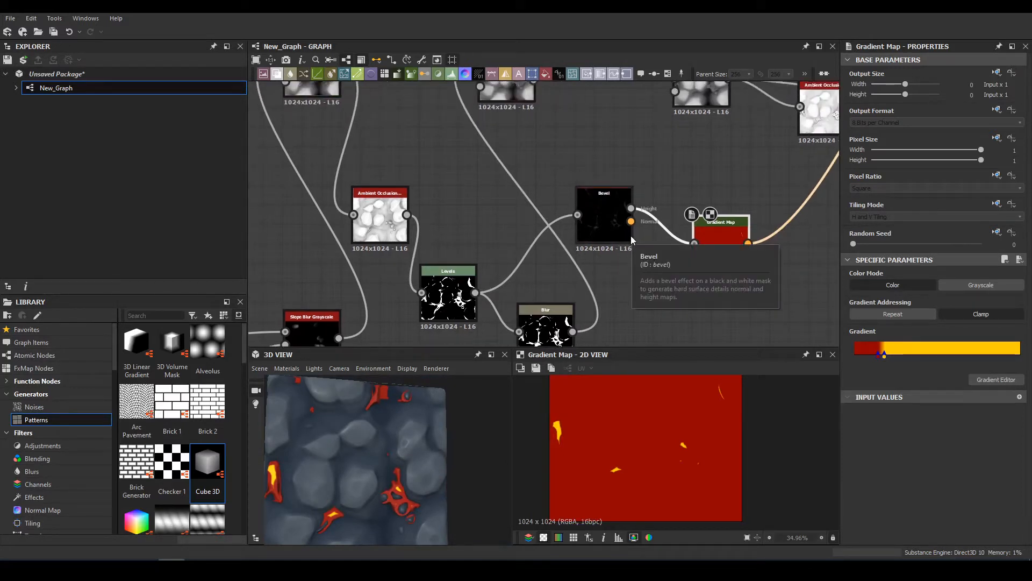
pyautogui.doubleClick(631, 237)
pyautogui.scroll(-5, 895, 478)
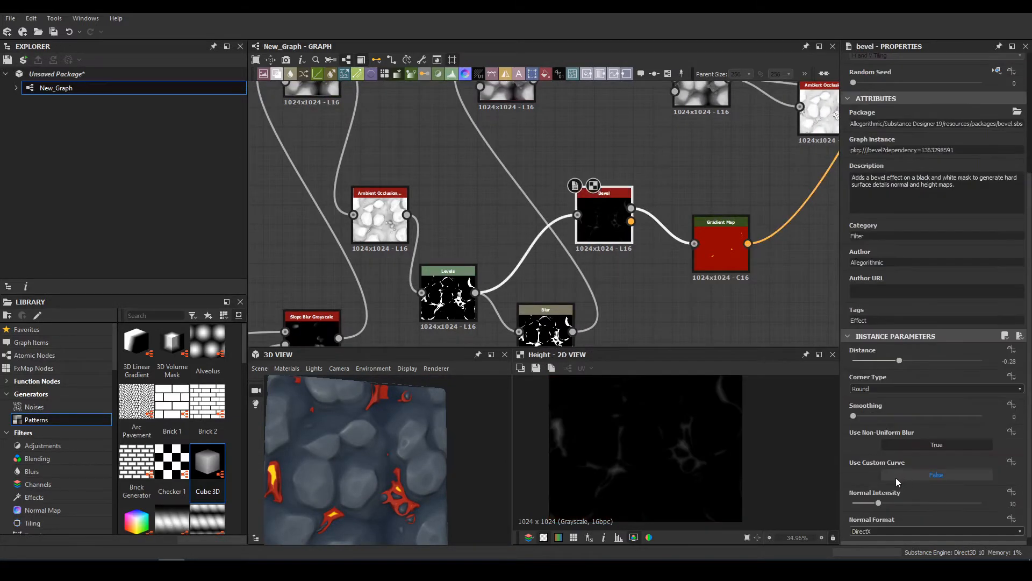
pyautogui.moveTo(858, 420); pyautogui.dragTo(934, 424)
pyautogui.moveTo(856, 419); pyautogui.dragTo(853, 420)
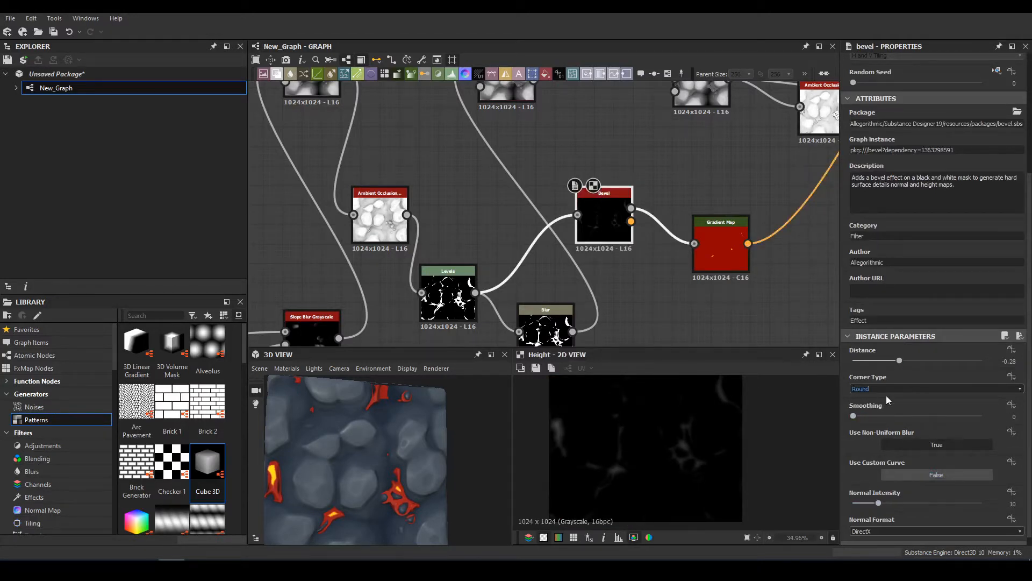
pyautogui.moveTo(898, 362); pyautogui.dragTo(904, 363)
pyautogui.scroll(-2, 334, 442)
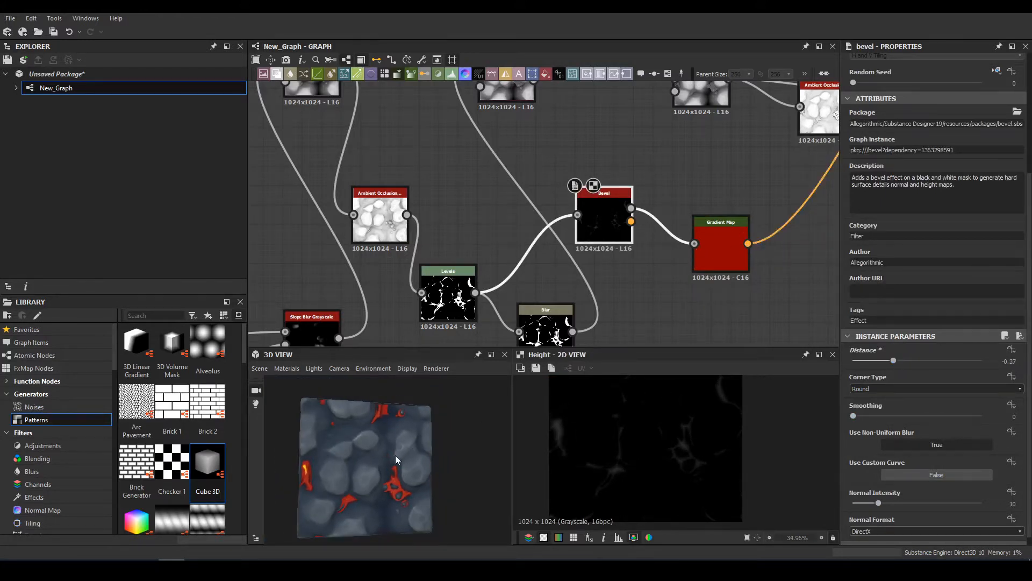
# - Spread the black and white input handles of the Levels mask slightly apart and check the cube from an angle
pyautogui.moveTo(463, 260); pyautogui.dragTo(441, 288, button='middle')
pyautogui.scroll(-3, 442, 288)
pyautogui.scroll(2, 576, 278)
pyautogui.moveTo(346, 336); pyautogui.dragTo(460, 271, button='middle')
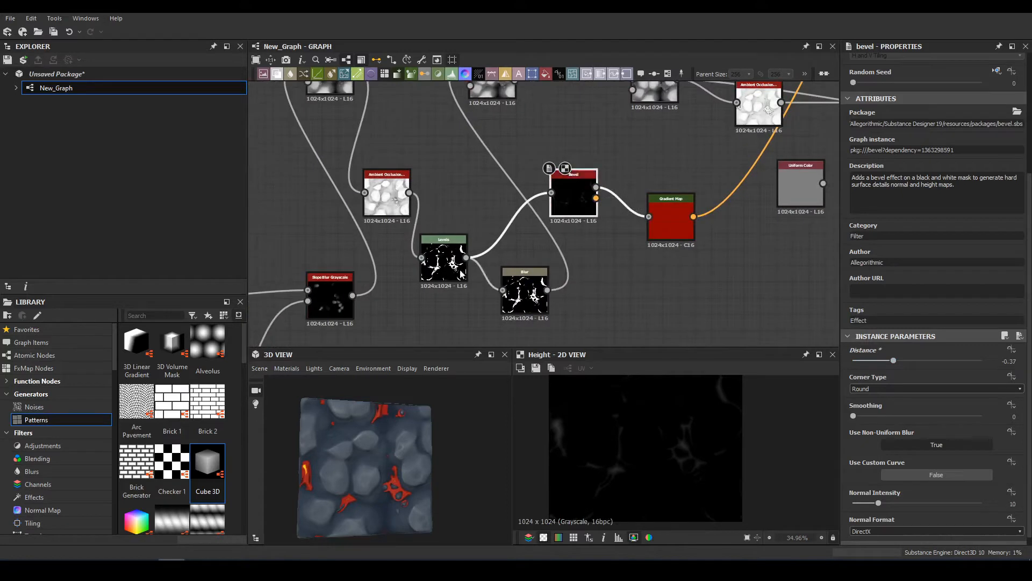
pyautogui.scroll(2, 460, 273)
pyautogui.click(461, 269)
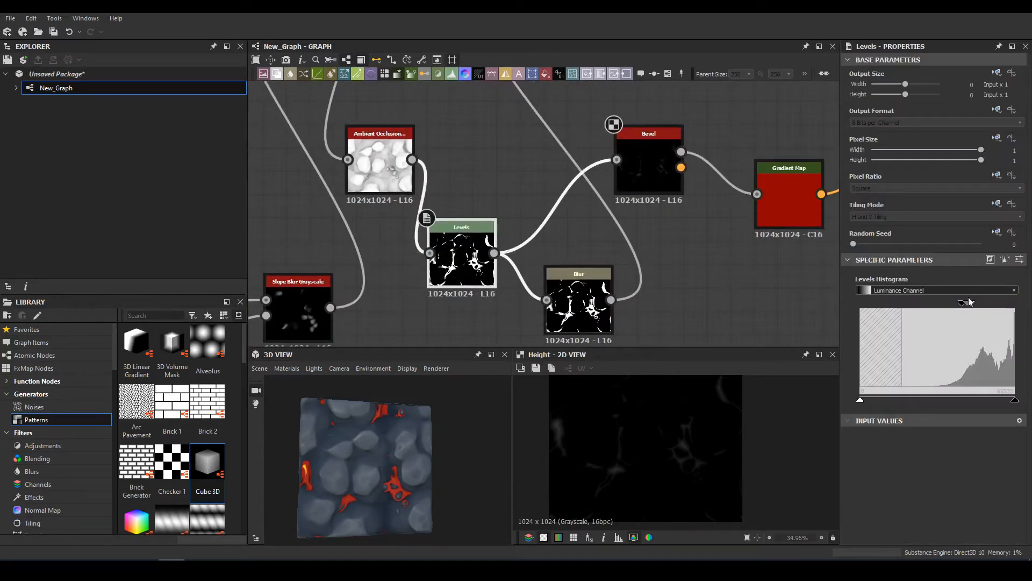
pyautogui.moveTo(963, 304)
pyautogui.mouseDown()
pyautogui.moveTo(940, 303)
pyautogui.moveTo(995, 307)
pyautogui.moveTo(974, 304)
pyautogui.mouseUp()
pyautogui.moveTo(402, 463); pyautogui.dragTo(371, 442)
# - Examine the last Blend node feeding the base color output in the 2D view
pyautogui.moveTo(774, 148); pyautogui.dragTo(655, 206, button='middle')
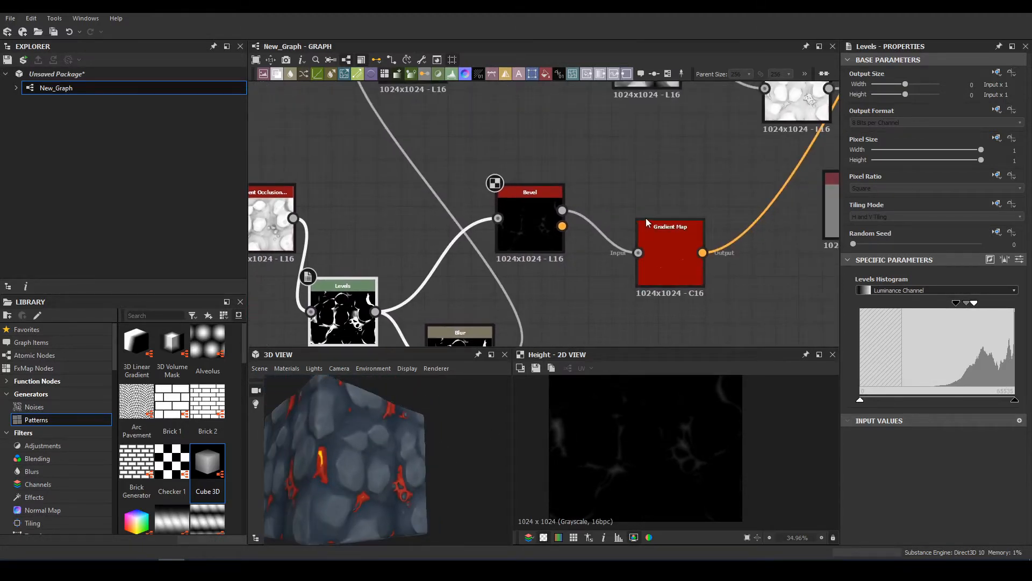
pyautogui.scroll(-4, 647, 222)
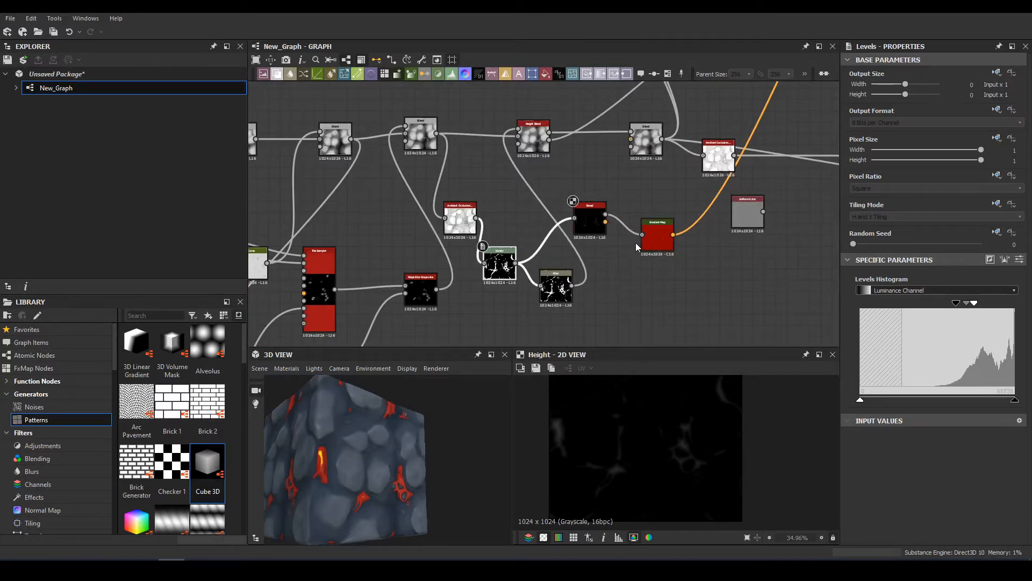
pyautogui.scroll(-3, 636, 247)
pyautogui.moveTo(570, 260); pyautogui.dragTo(478, 280, button='middle')
pyautogui.scroll(-3, 499, 266)
pyautogui.scroll(3, 535, 261)
pyautogui.moveTo(546, 261); pyautogui.dragTo(422, 303, button='middle')
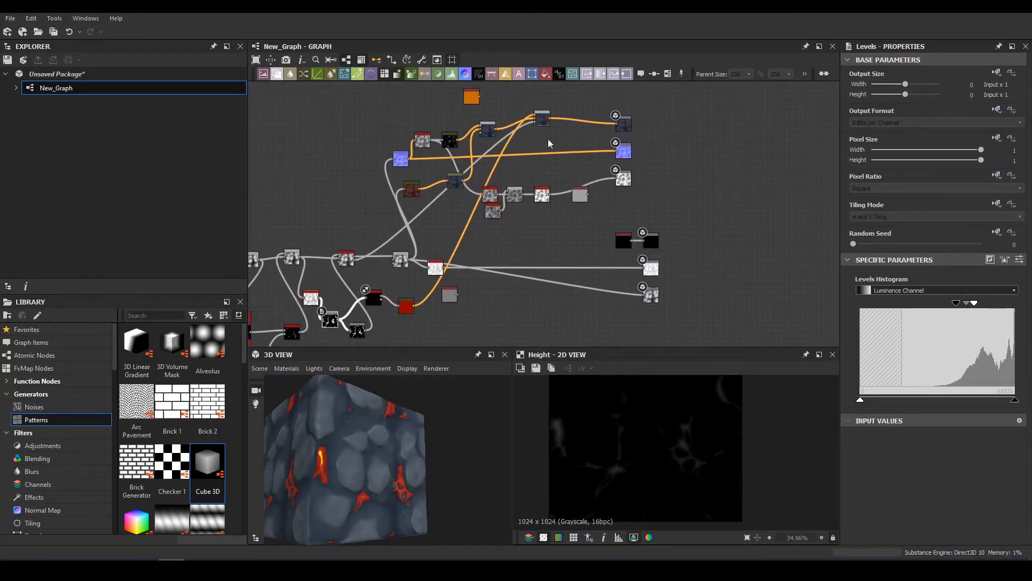
pyautogui.scroll(2, 532, 120)
pyautogui.doubleClick(540, 120)
pyautogui.moveTo(564, 131); pyautogui.dragTo(526, 52, button='middle')
# - Add a Blend node in the free space past the lava nodes and feed the Blur mask into its background input
pyautogui.scroll(2, 601, 206)
pyautogui.moveTo(602, 207); pyautogui.dragTo(802, 90, button='middle')
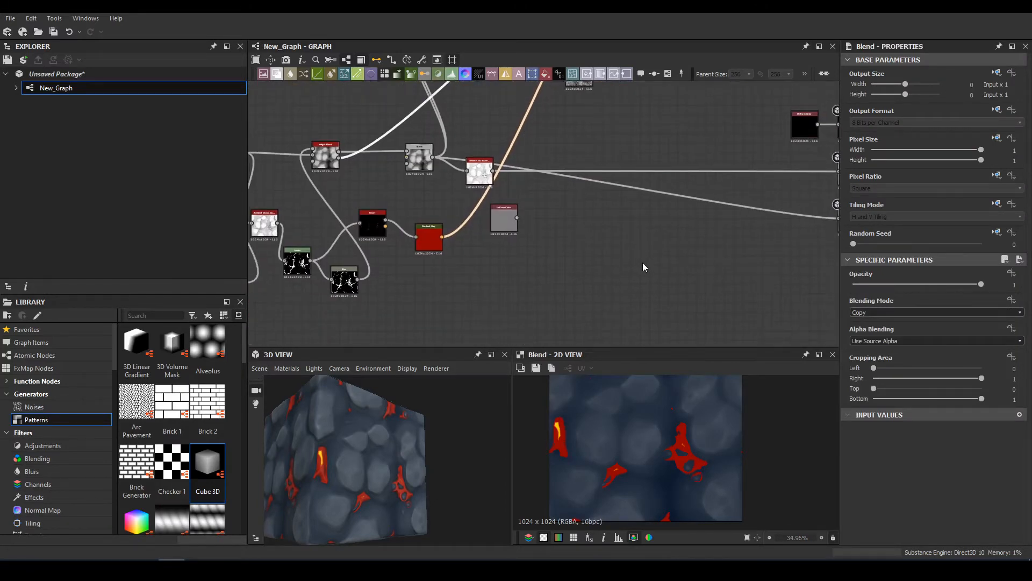
pyautogui.moveTo(643, 262); pyautogui.dragTo(753, 200, button='middle')
pyautogui.moveTo(666, 249); pyautogui.dragTo(758, 220, button='middle')
pyautogui.scroll(2, 704, 252)
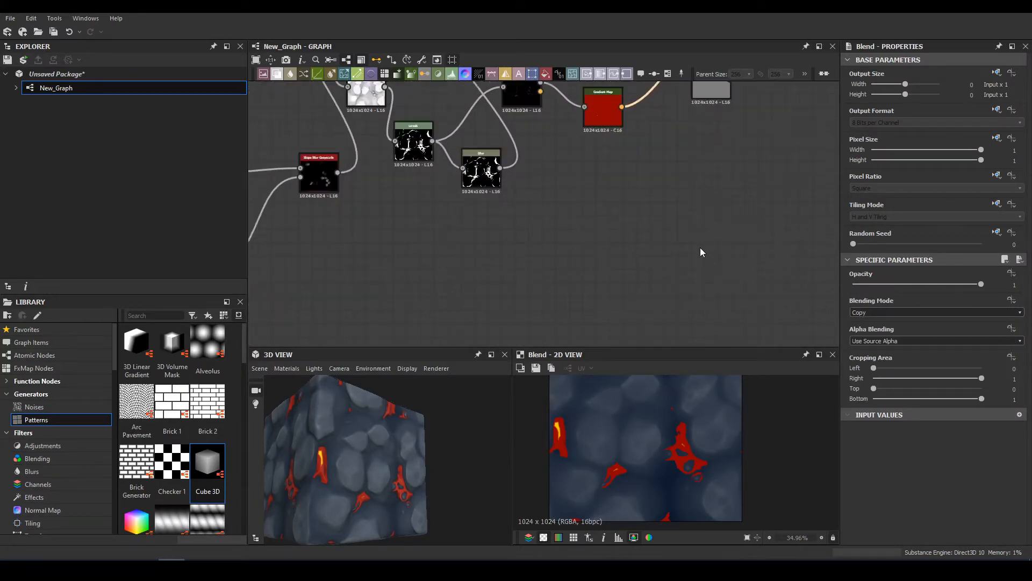
pyautogui.press('space')
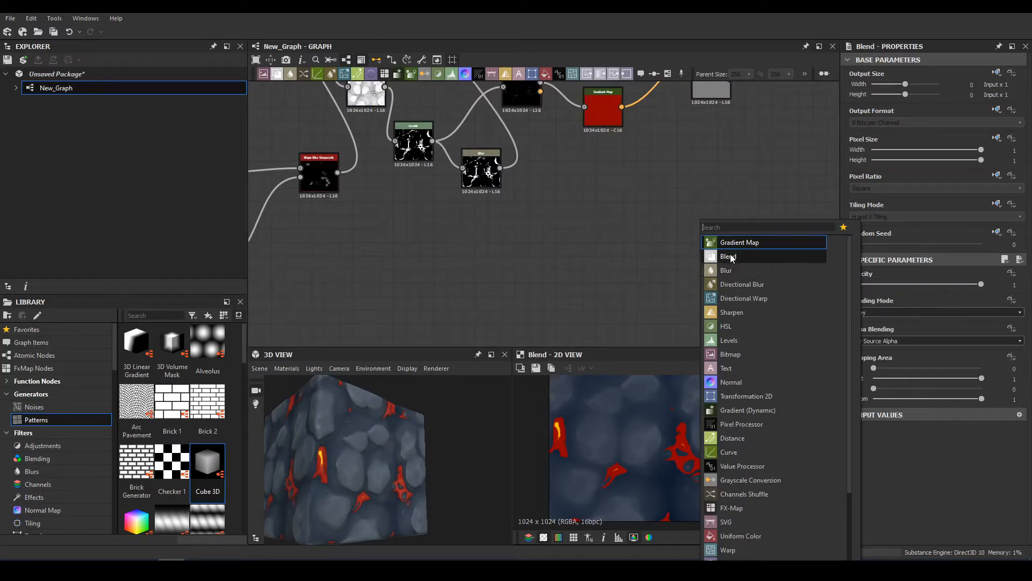
pyautogui.click(727, 256)
pyautogui.scroll(-3, 685, 268)
pyautogui.moveTo(685, 257); pyautogui.dragTo(755, 229)
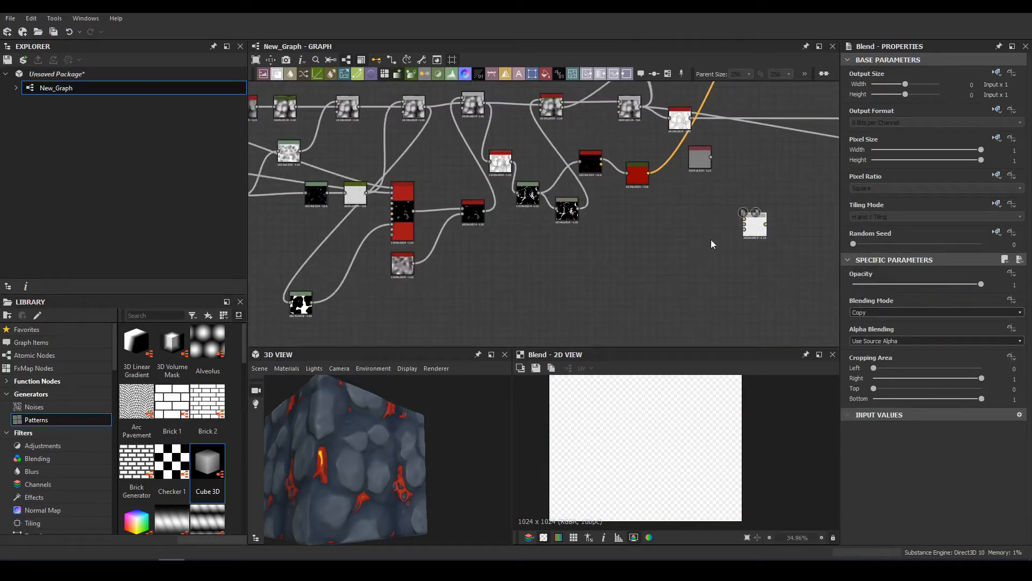
pyautogui.scroll(2, 585, 260)
pyautogui.moveTo(505, 225); pyautogui.dragTo(792, 255)
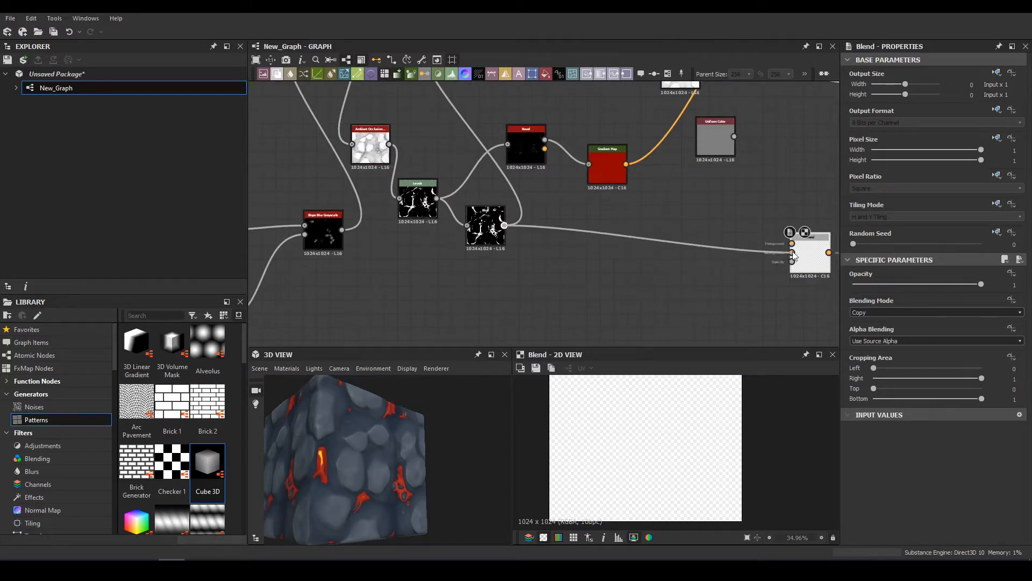
# - Insert a Gradient Map between the Blur and the new Blend, and connect the red lava Gradient Map to the Blend's foreground
pyautogui.click(707, 247)
pyautogui.press('space')
pyautogui.write('gra')
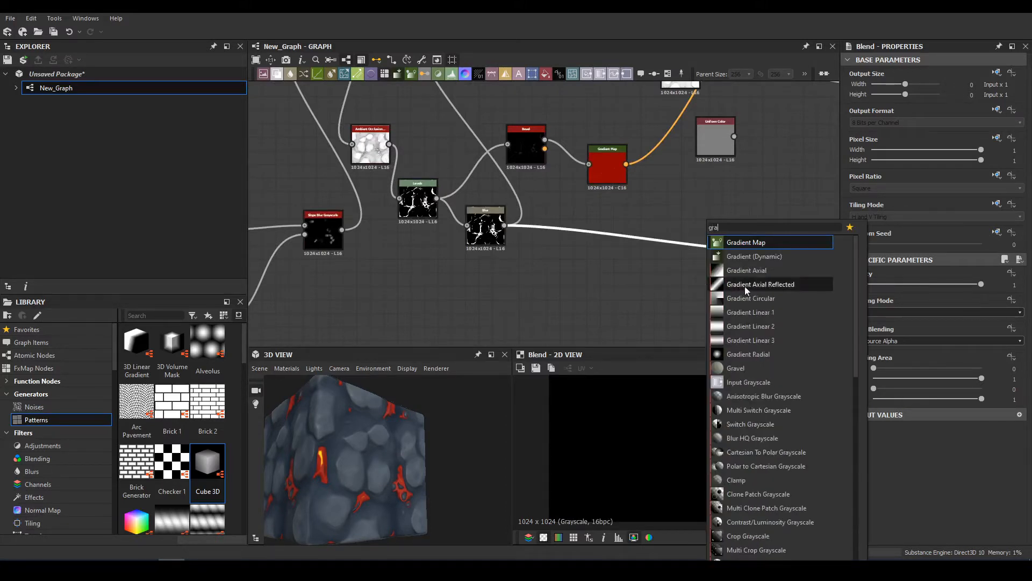
pyautogui.click(766, 244)
pyautogui.moveTo(674, 213); pyautogui.dragTo(589, 282, button='middle')
pyautogui.scroll(-5, 597, 274)
pyautogui.moveTo(645, 257); pyautogui.dragTo(594, 243, button='middle')
pyautogui.scroll(3, 593, 244)
pyautogui.moveTo(714, 235); pyautogui.dragTo(733, 238)
pyautogui.click(757, 250)
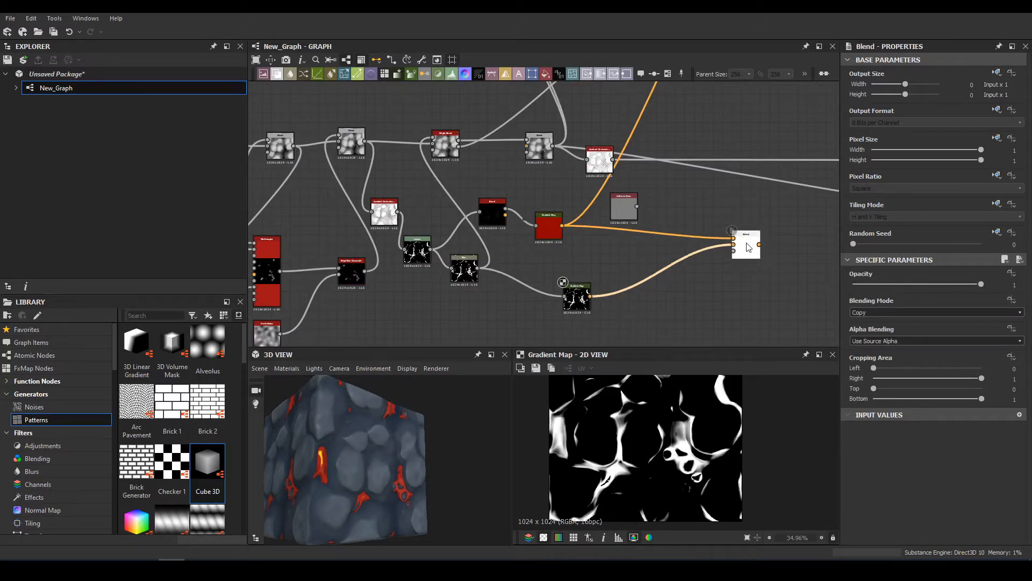
# - Set the new Blend node's blending mode to Multiply
pyautogui.doubleClick(746, 247)
pyautogui.click(863, 312)
pyautogui.click(863, 317)
pyautogui.scroll(-2, 863, 316)
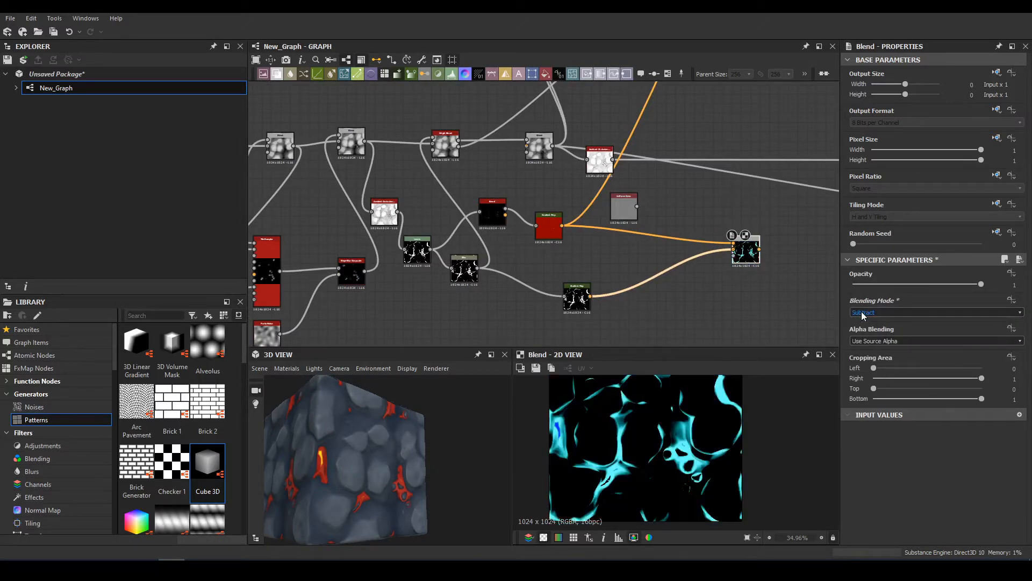
pyautogui.moveTo(740, 241); pyautogui.dragTo(567, 242, button='middle')
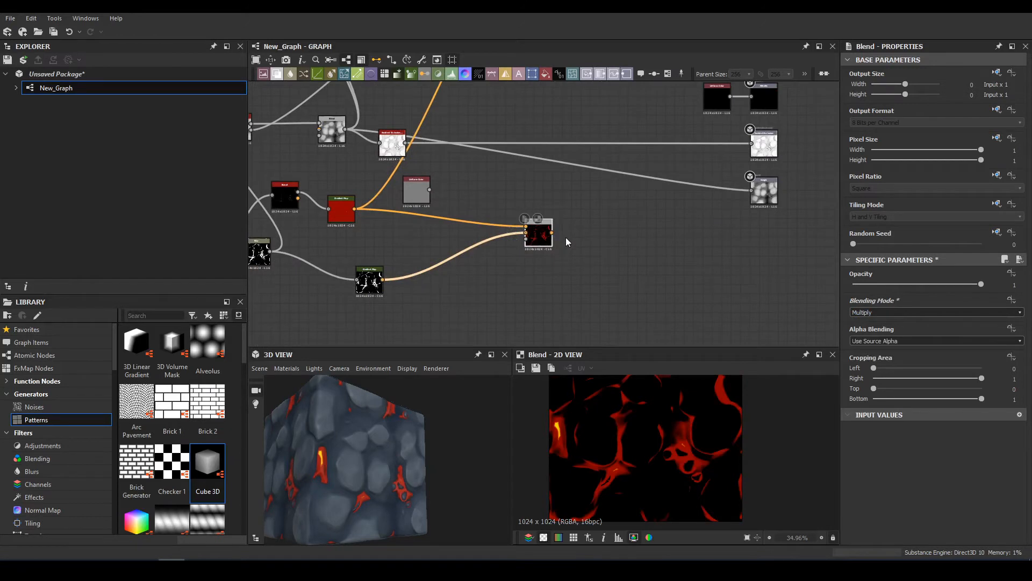
# - Move the Multiply Blend further along, attach an Output node to it, and show that output as Emissive on the cube
pyautogui.moveTo(540, 237); pyautogui.dragTo(644, 257)
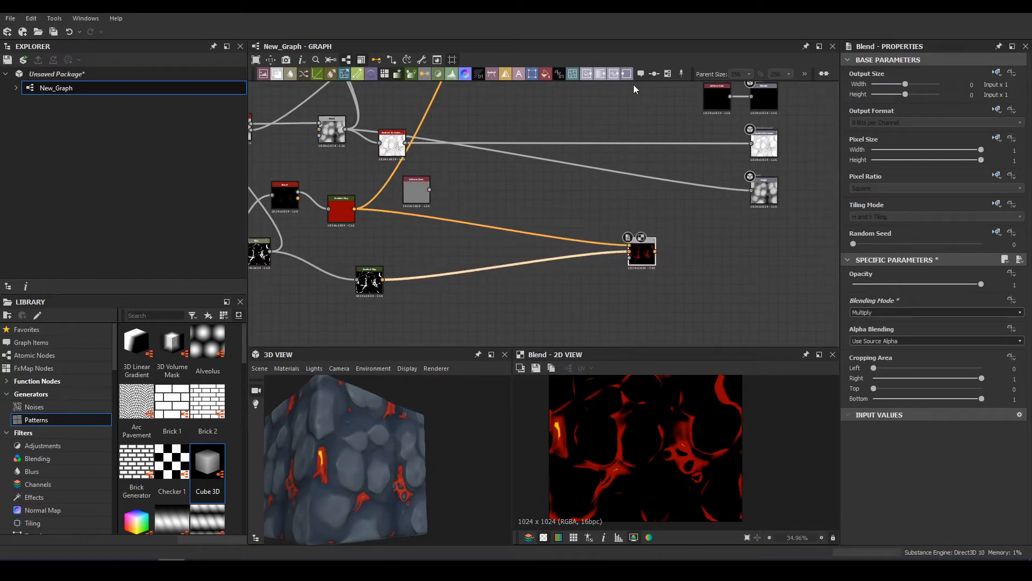
pyautogui.click(628, 76)
pyautogui.moveTo(686, 253); pyautogui.dragTo(377, 475)
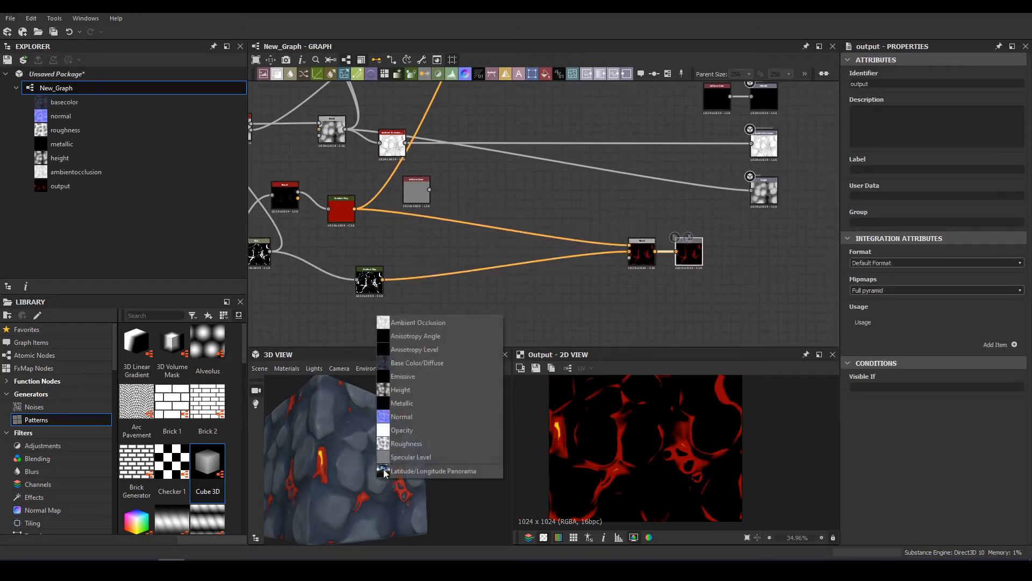
pyautogui.click(427, 379)
pyautogui.moveTo(385, 457); pyautogui.dragTo(426, 446)
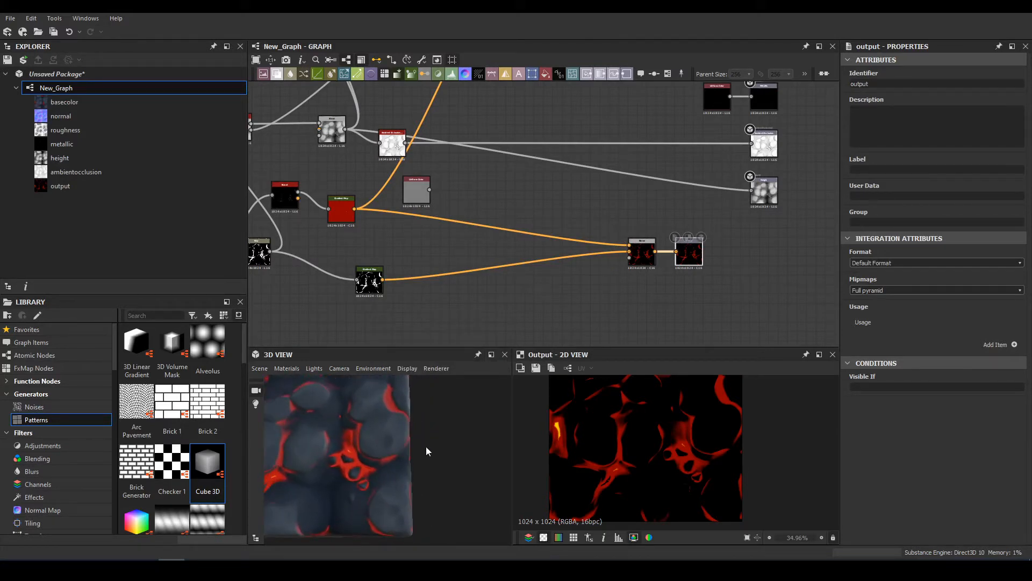
# - Set the default 3D material's Emissive Intensity to 5.25 and inspect the glowing cube
pyautogui.click(288, 369)
pyautogui.moveTo(312, 397)
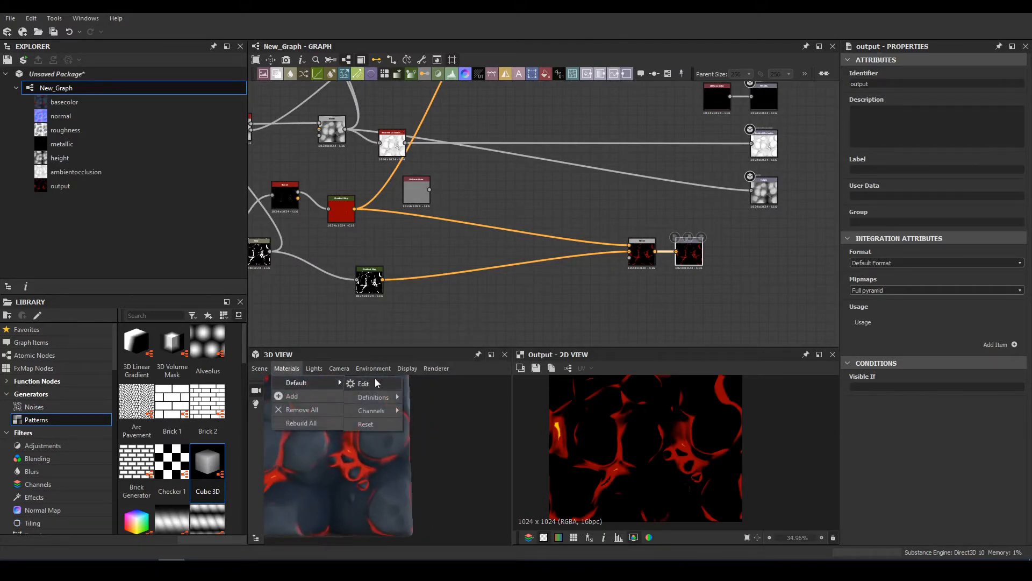
pyautogui.click(371, 396)
pyautogui.moveTo(859, 203); pyautogui.dragTo(982, 203)
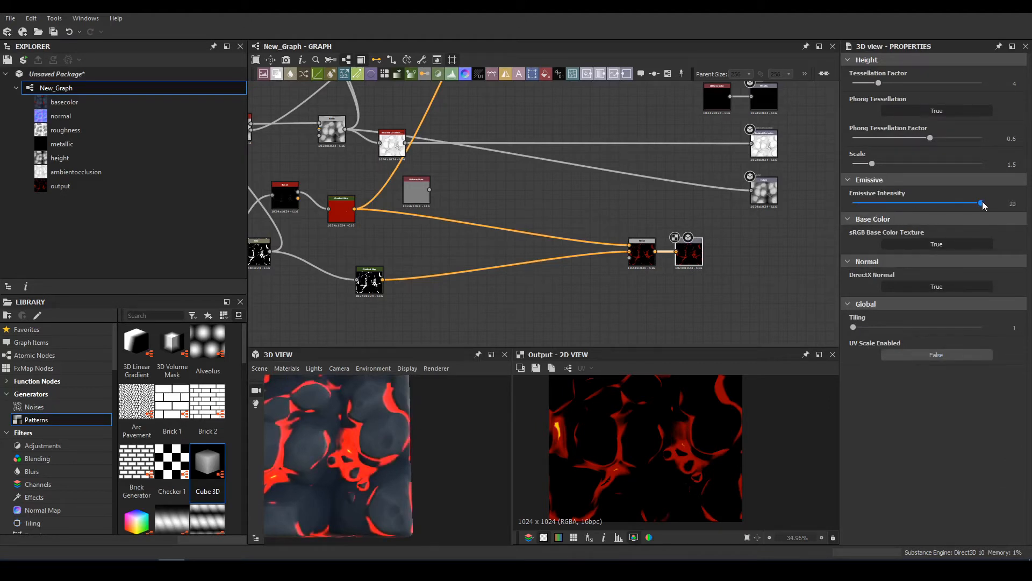
pyautogui.moveTo(902, 217); pyautogui.dragTo(893, 217)
pyautogui.moveTo(291, 456); pyautogui.dragTo(441, 412)
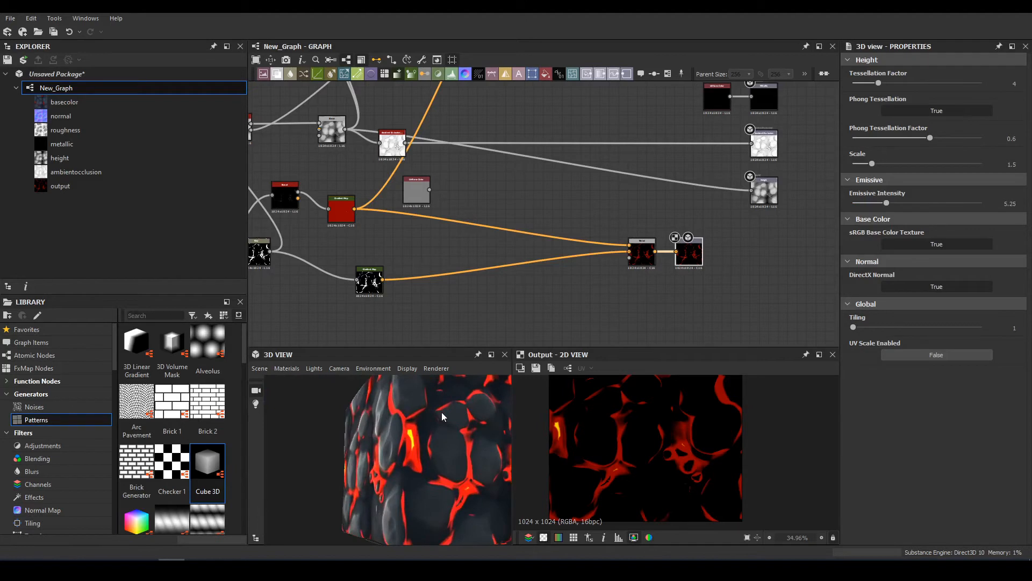
pyautogui.moveTo(441, 412); pyautogui.dragTo(545, 421, button='right')
# - Widen the input range of the Levels mask, with black at about half and white near the bright end, and inspect the lava
pyautogui.moveTo(431, 259); pyautogui.dragTo(671, 268, button='middle')
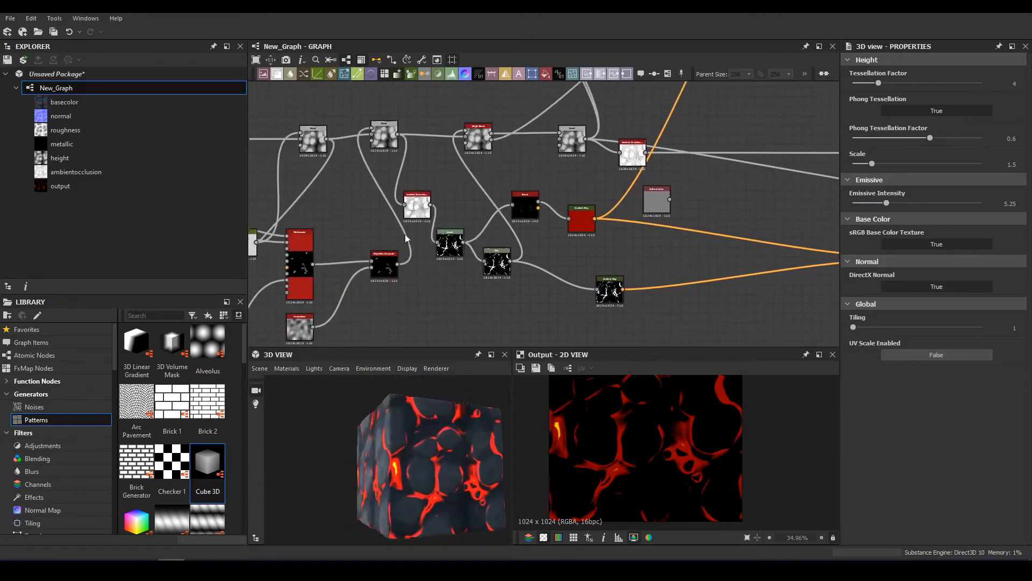
pyautogui.scroll(-3, 450, 231)
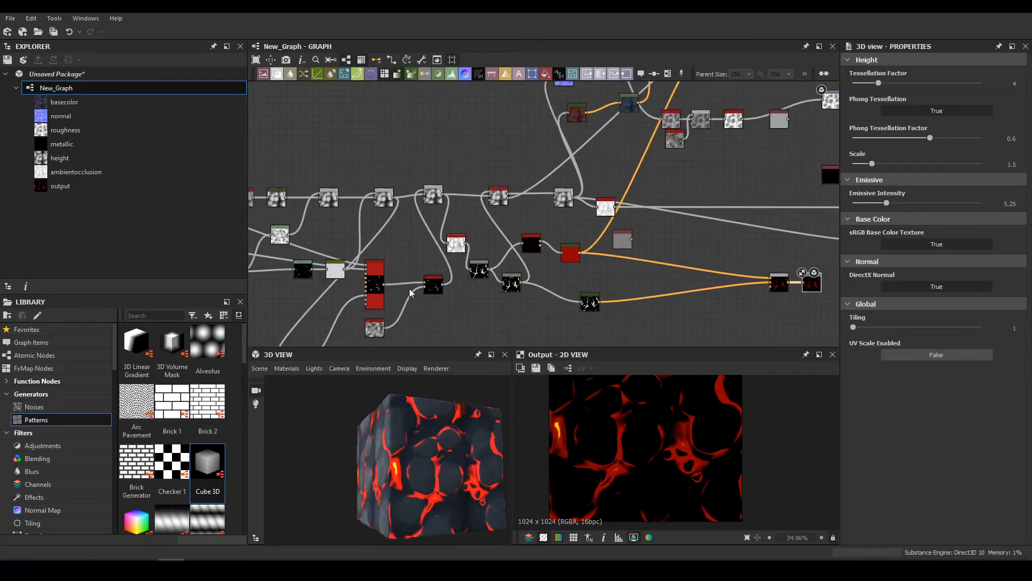
pyautogui.scroll(3, 398, 295)
pyautogui.click(529, 257)
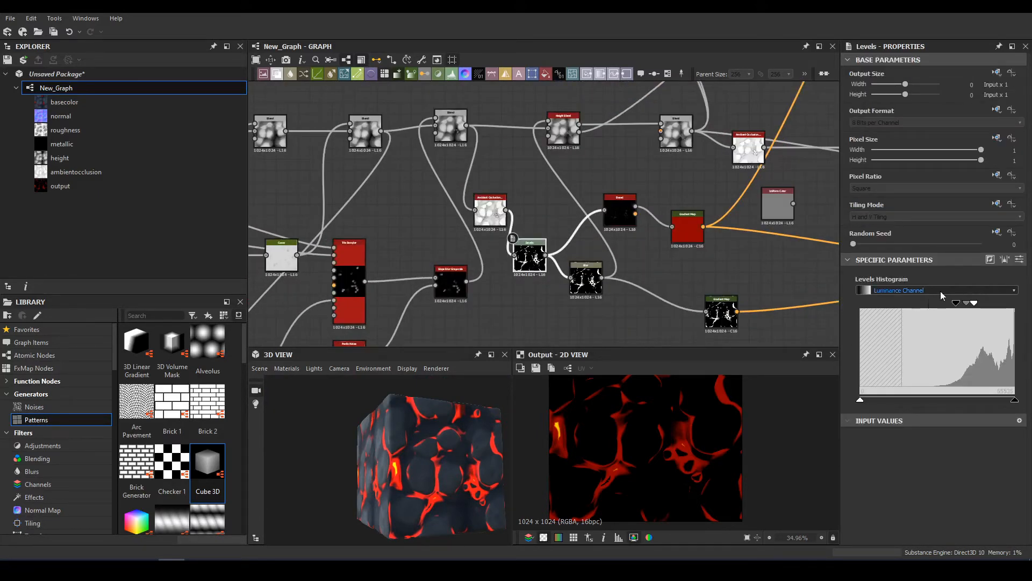
pyautogui.moveTo(962, 305); pyautogui.dragTo(912, 304)
pyautogui.moveTo(977, 304); pyautogui.dragTo(1014, 304)
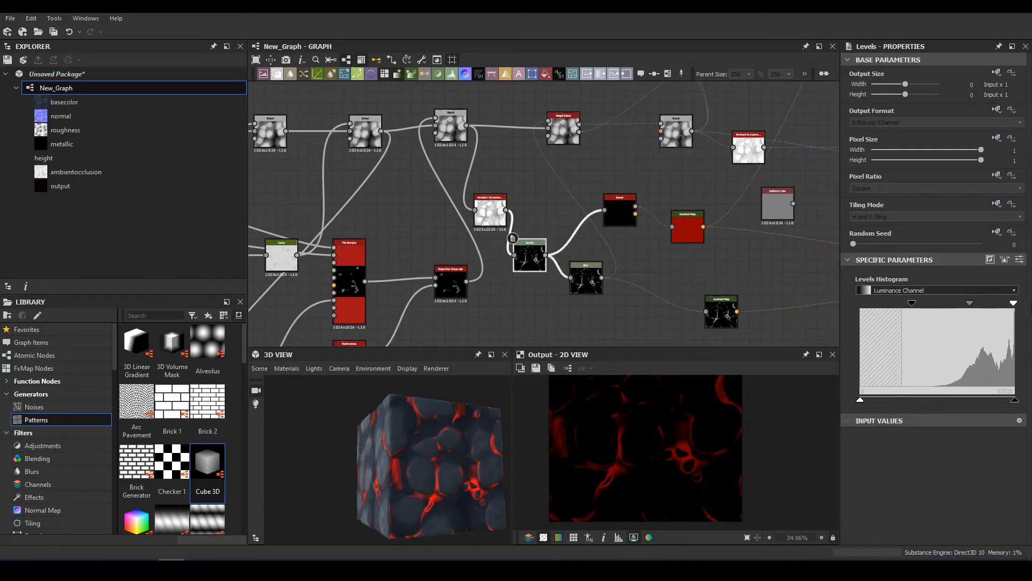
pyautogui.moveTo(1016, 305); pyautogui.dragTo(995, 311)
pyautogui.moveTo(908, 310); pyautogui.dragTo(942, 303)
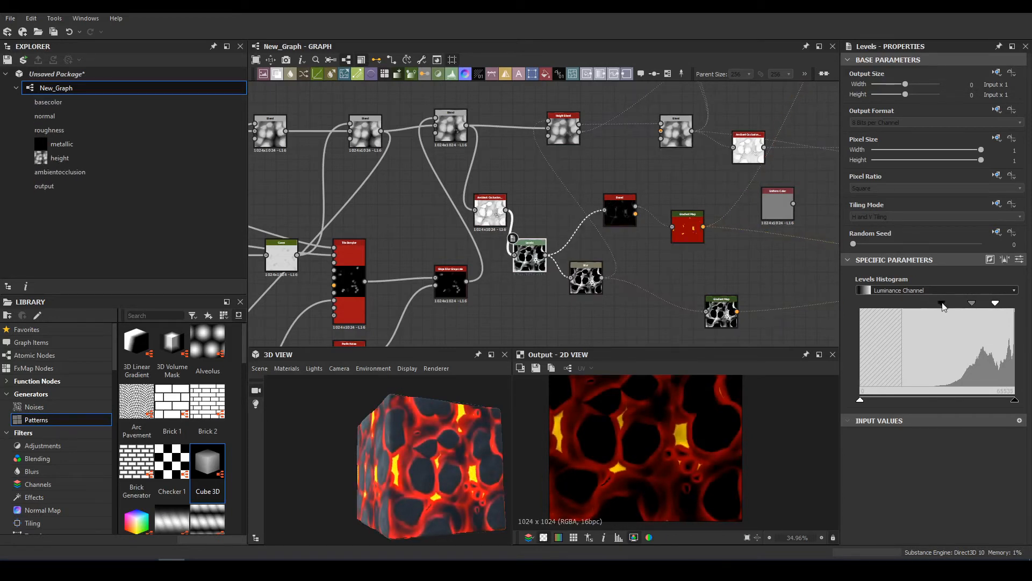
pyautogui.moveTo(480, 454); pyautogui.dragTo(496, 453)
pyautogui.scroll(2, 350, 458)
pyautogui.scroll(2, 349, 458)
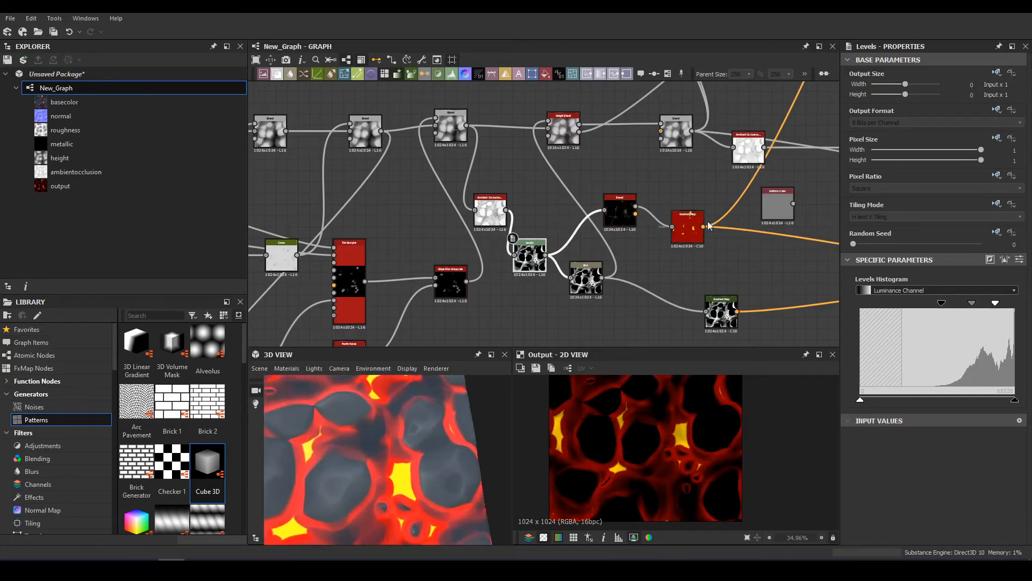
# - Examine the Invert Grayscale node of the roughness branch in the 2D view
pyautogui.moveTo(752, 200); pyautogui.dragTo(567, 286, button='middle')
pyautogui.scroll(-5, 567, 286)
pyautogui.scroll(4, 636, 250)
pyautogui.scroll(4, 603, 202)
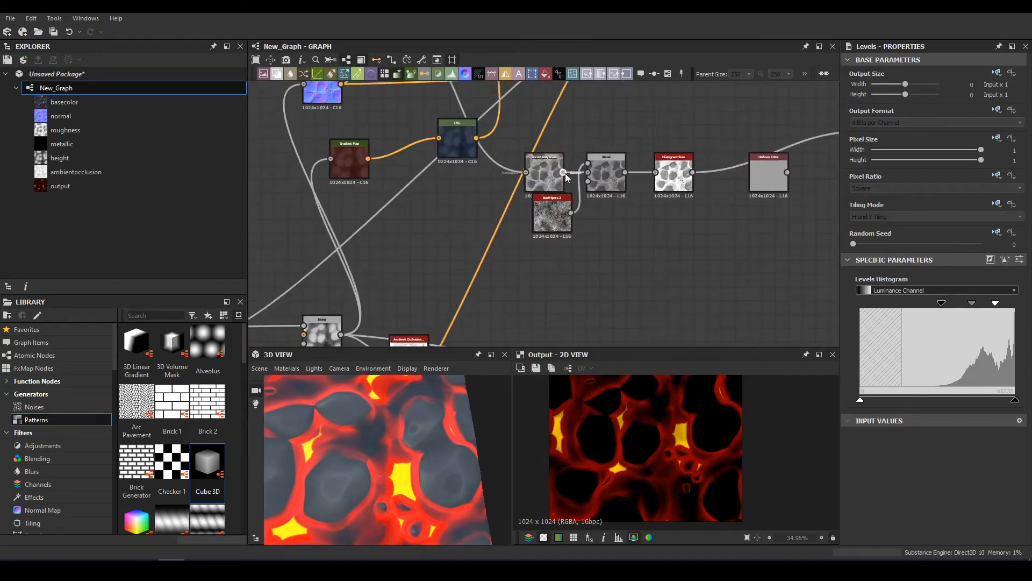
pyautogui.moveTo(552, 179); pyautogui.dragTo(509, 242, button='middle')
pyautogui.scroll(-4, 508, 242)
pyautogui.doubleClick(508, 243)
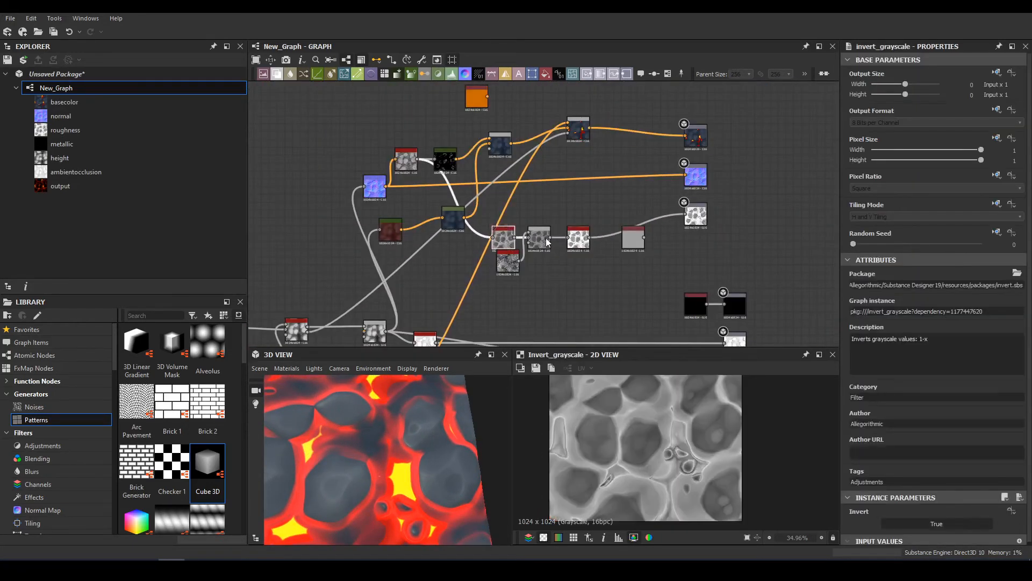
pyautogui.scroll(1, 601, 244)
pyautogui.scroll(-2, 565, 212)
pyautogui.scroll(2, 627, 283)
pyautogui.moveTo(585, 269); pyautogui.dragTo(634, 210, button='middle')
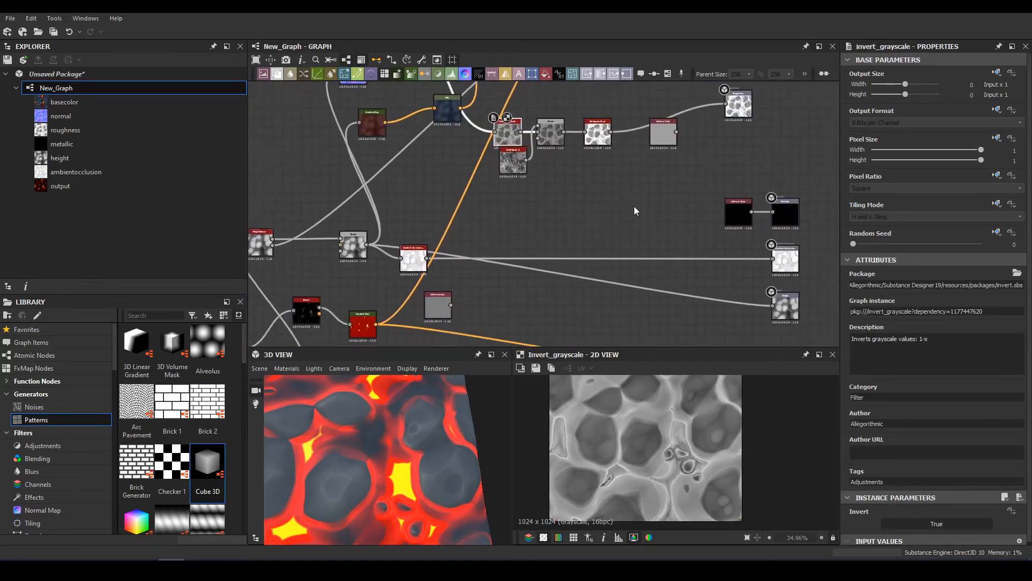
# - Move the Ambient Occlusion node closer to the ambient occlusion output and inspect the lava cube from several angles
pyautogui.moveTo(415, 260); pyautogui.dragTo(621, 244)
pyautogui.moveTo(501, 407); pyautogui.dragTo(389, 509)
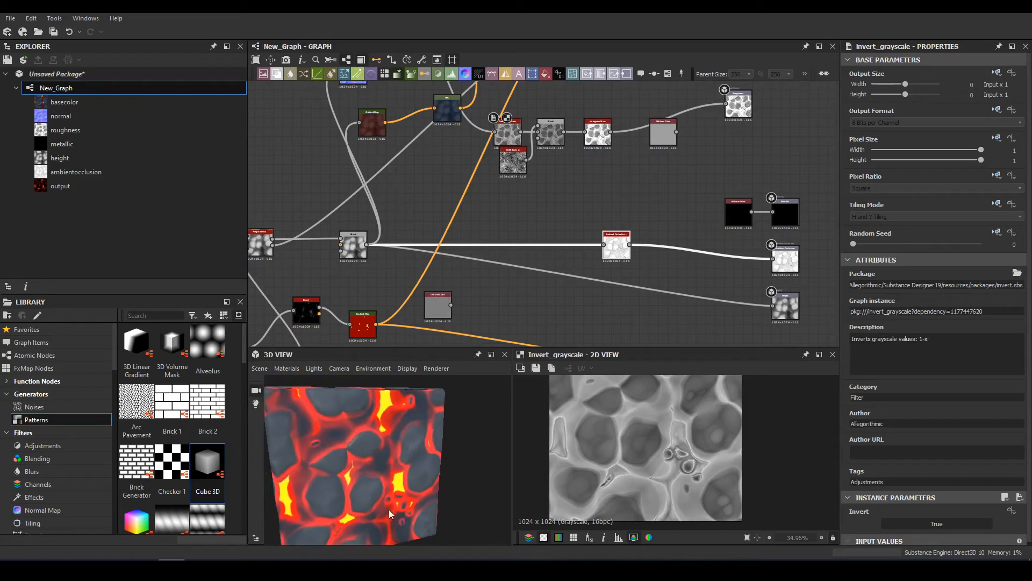
pyautogui.moveTo(518, 460); pyautogui.dragTo(537, 451, button='middle')
pyautogui.moveTo(504, 450); pyautogui.dragTo(423, 404)
pyautogui.moveTo(450, 456); pyautogui.dragTo(674, 463)
pyautogui.scroll(-5, 351, 472)
pyautogui.scroll(-1, 674, 462)
# - Switch the 3D preview mesh to Sphere 2 Tiles and set the default material's height Scale to 10
pyautogui.click(261, 368)
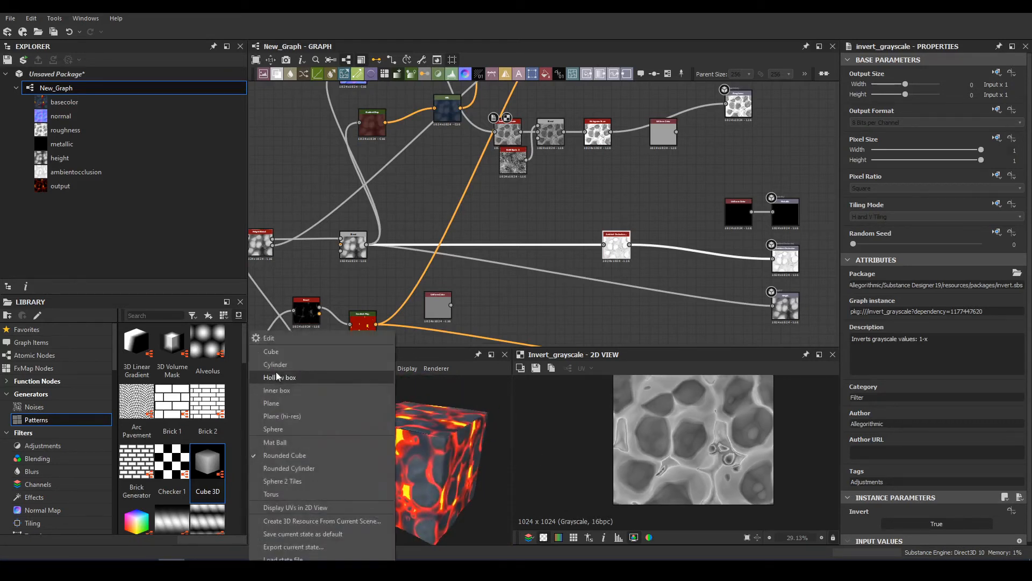
pyautogui.click(316, 477)
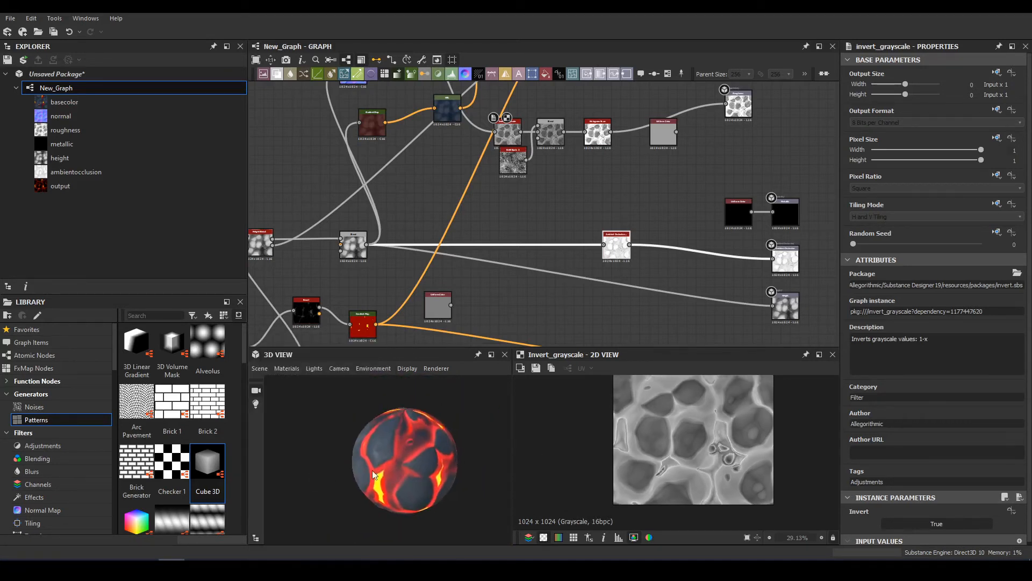
pyautogui.click(286, 368)
pyautogui.moveTo(302, 382)
pyautogui.click(378, 384)
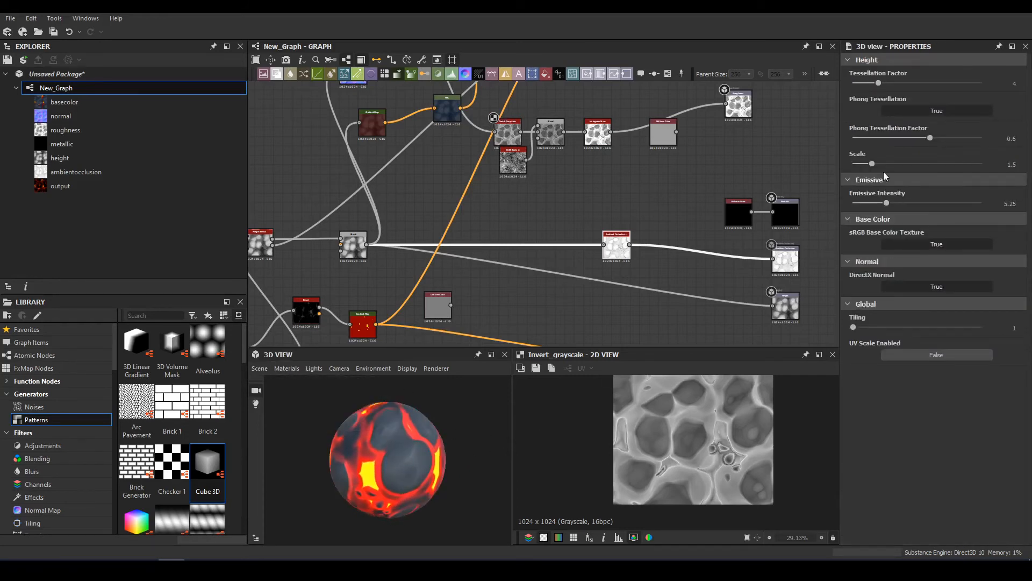
pyautogui.moveTo(897, 167); pyautogui.dragTo(981, 164)
pyautogui.moveTo(396, 396); pyautogui.dragTo(458, 408)
# - Examine the Blend node that combines the rock and lava colors in the 2D view
pyautogui.moveTo(529, 249); pyautogui.dragTo(580, 347, button='middle')
pyautogui.scroll(-2, 537, 237)
pyautogui.scroll(6, 521, 165)
pyautogui.moveTo(605, 166); pyautogui.dragTo(527, 249, button='middle')
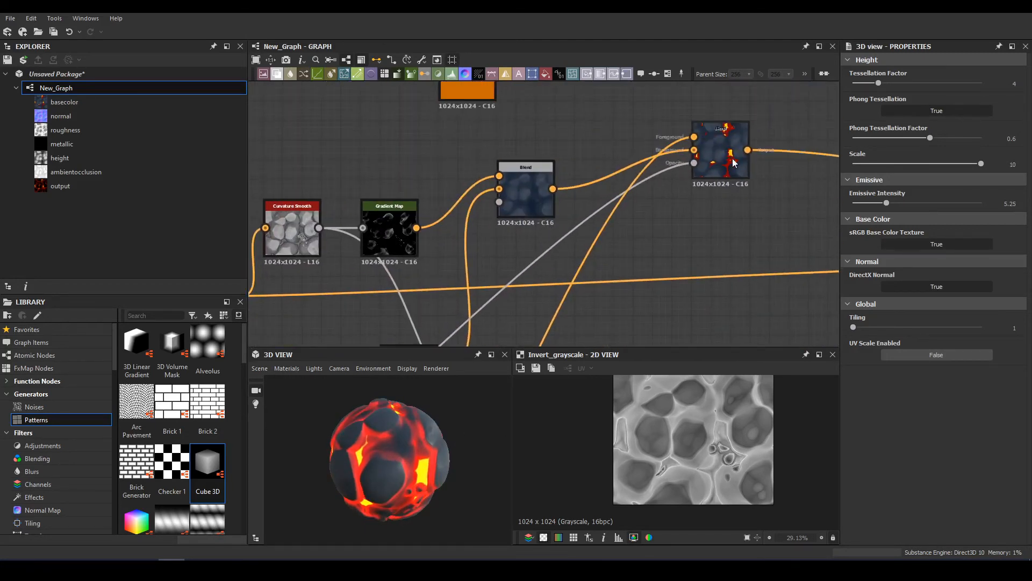
pyautogui.doubleClick(723, 159)
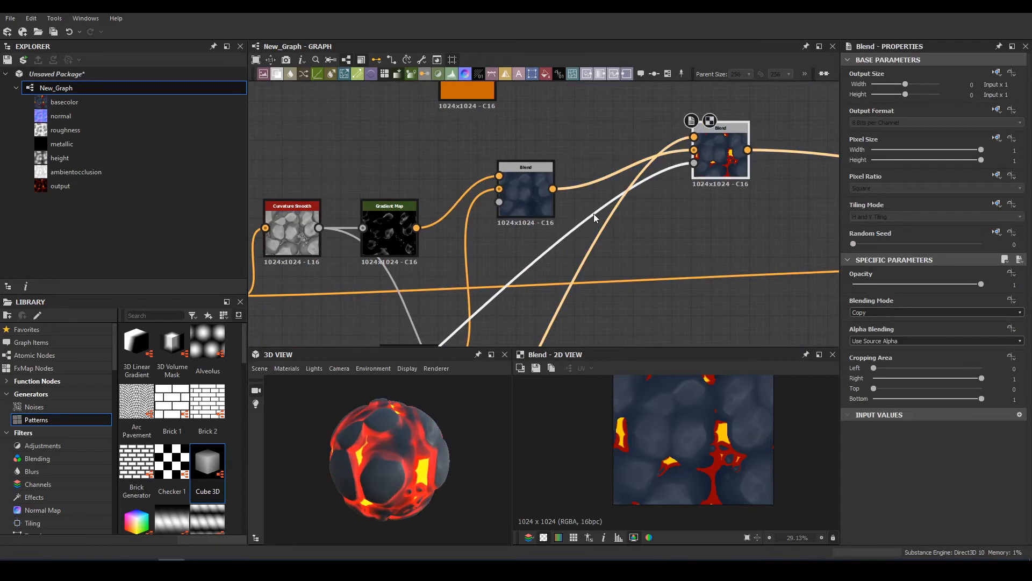
# - Set the rock color's HSL node to Saturation 0.72, Lightness 0.51 and Hue 0.29, and inspect the lava sphere
pyautogui.moveTo(518, 192); pyautogui.dragTo(504, 98, button='middle')
pyautogui.doubleClick(385, 257)
pyautogui.moveTo(917, 311); pyautogui.dragTo(946, 305)
pyautogui.moveTo(917, 337); pyautogui.dragTo(919, 341)
pyautogui.moveTo(419, 449)
pyautogui.mouseDown()
pyautogui.moveTo(315, 453)
pyautogui.moveTo(430, 448)
pyautogui.mouseUp()
pyautogui.scroll(3, 357, 451)
pyautogui.scroll(-4, 357, 450)
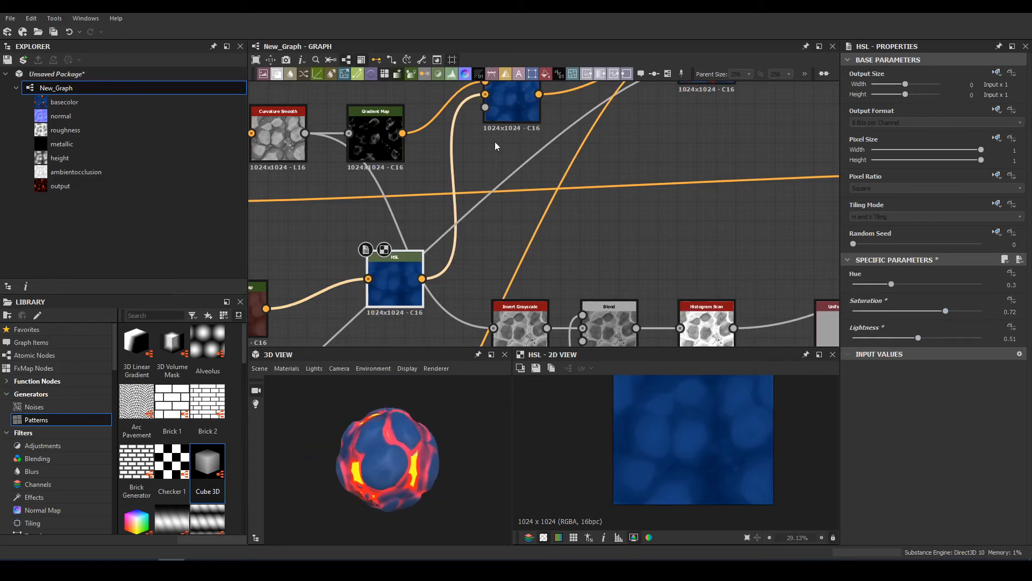
pyautogui.click(889, 283)
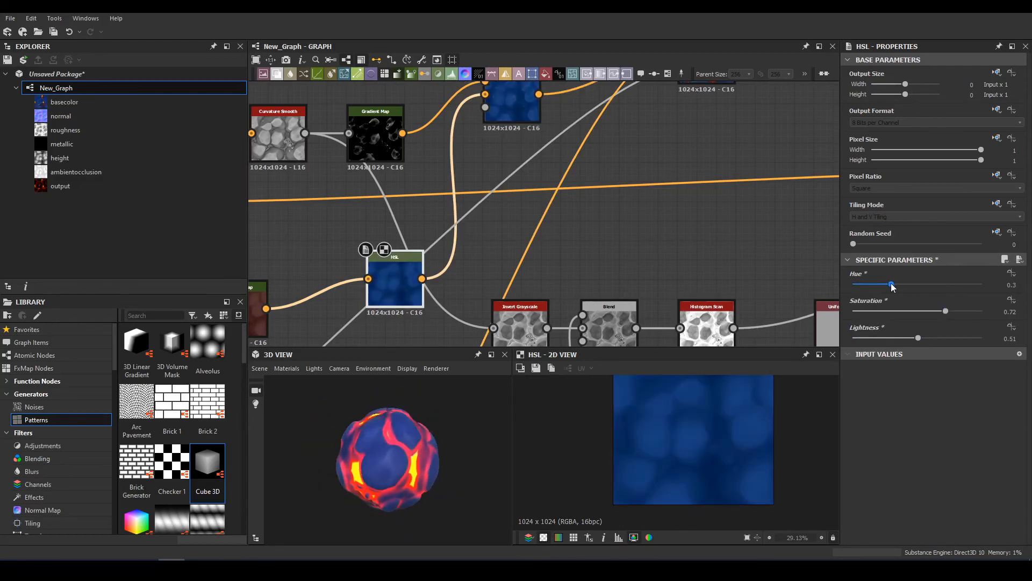
pyautogui.moveTo(484, 461); pyautogui.dragTo(334, 387)
# - Set the default 3D material's Tiling to 1.68 and inspect the sphere up close
pyautogui.click(284, 368)
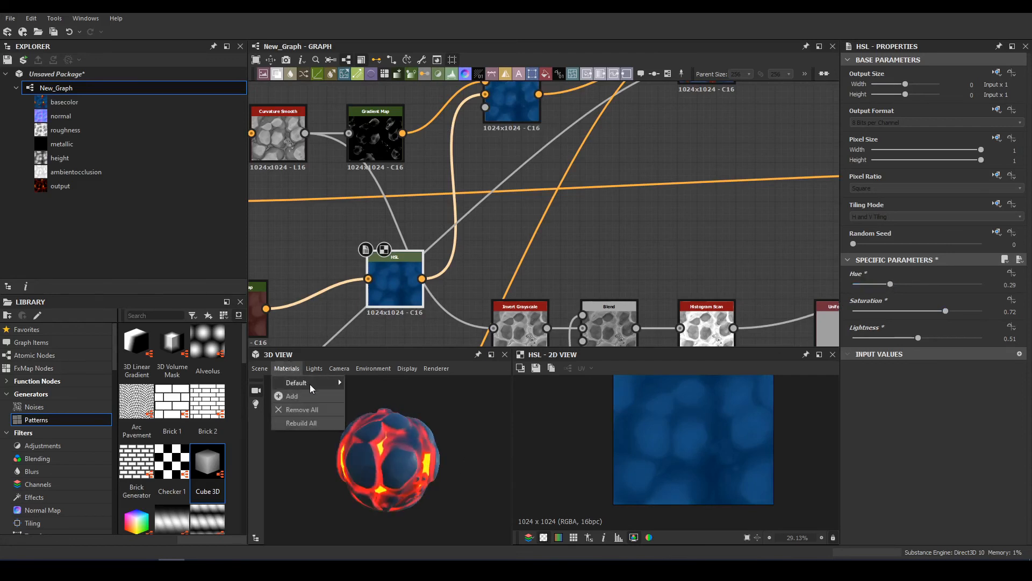
pyautogui.moveTo(310, 384)
pyautogui.click(373, 380)
pyautogui.moveTo(853, 328); pyautogui.dragTo(863, 328)
pyautogui.scroll(5, 409, 461)
pyautogui.moveTo(284, 476); pyautogui.dragTo(258, 498)
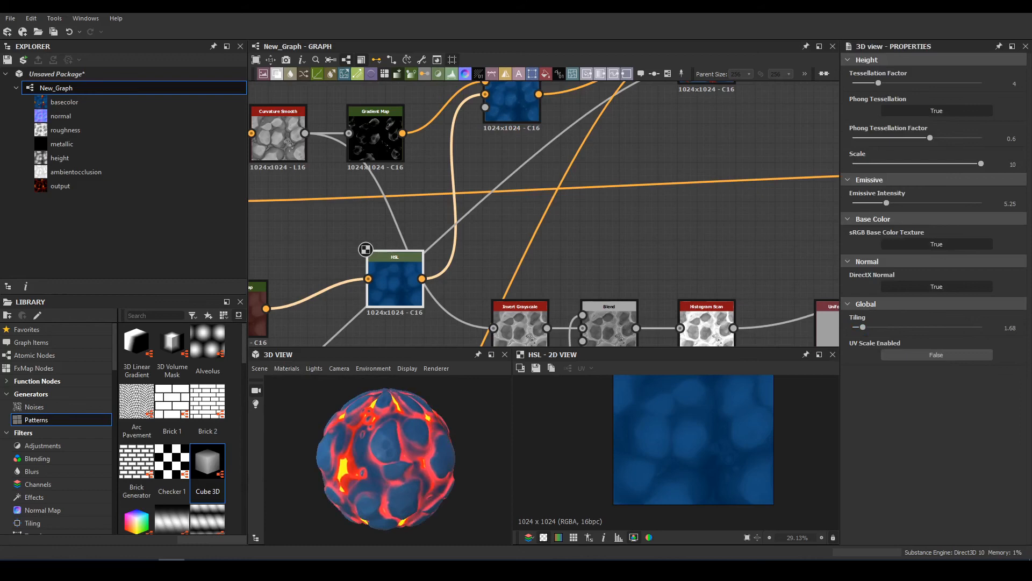